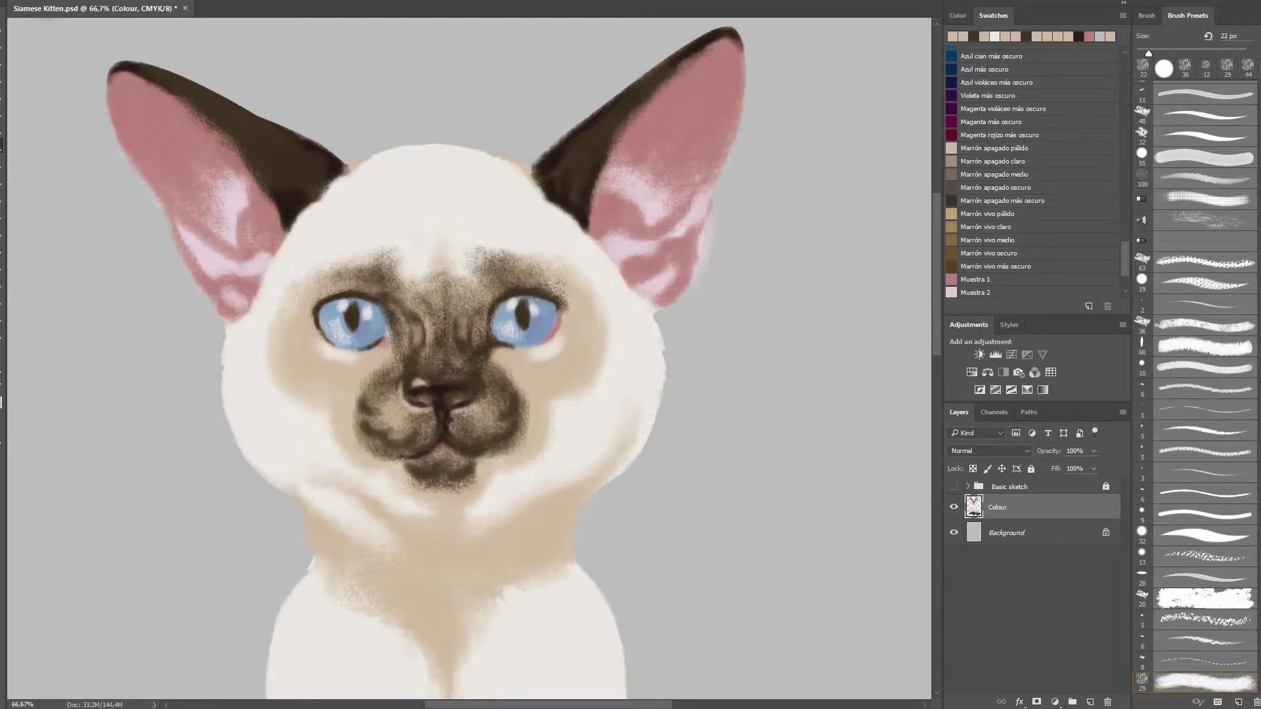
# - Sample chin, muzzle and forehead fur tones and paint light fur under both eyes with a 50 px brush
pyautogui.click(424, 501)
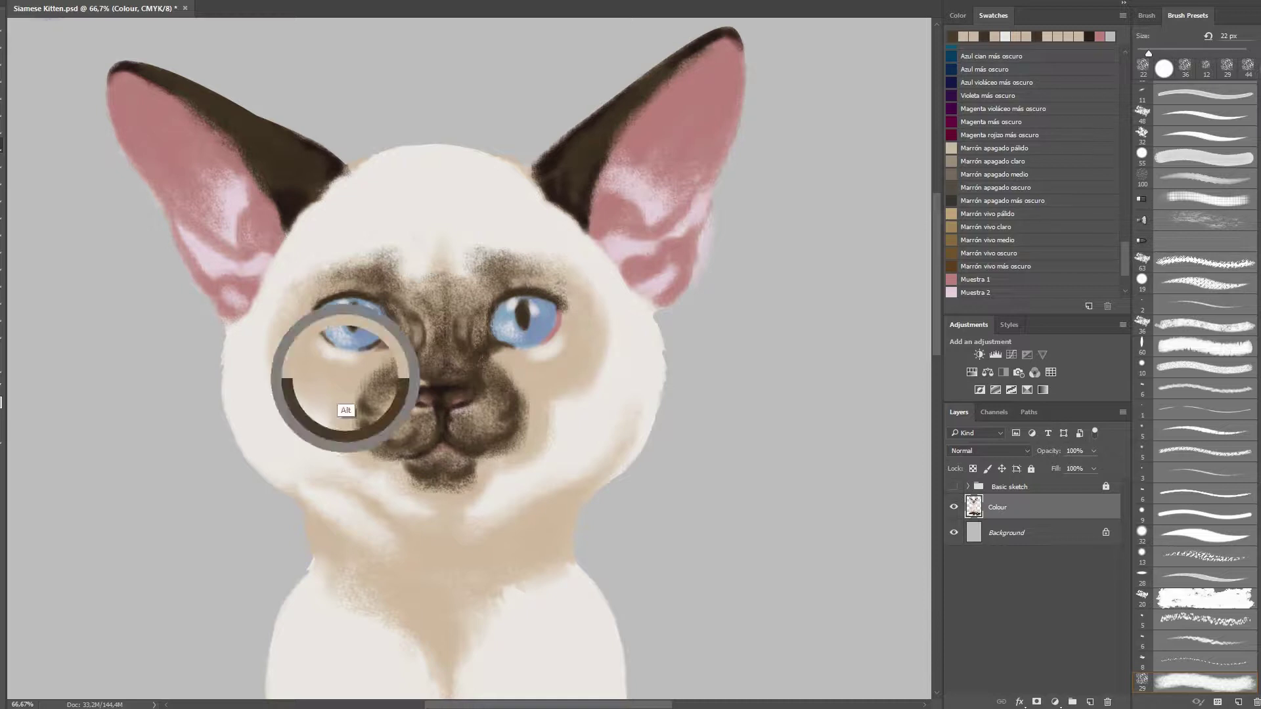
pyautogui.click(345, 412)
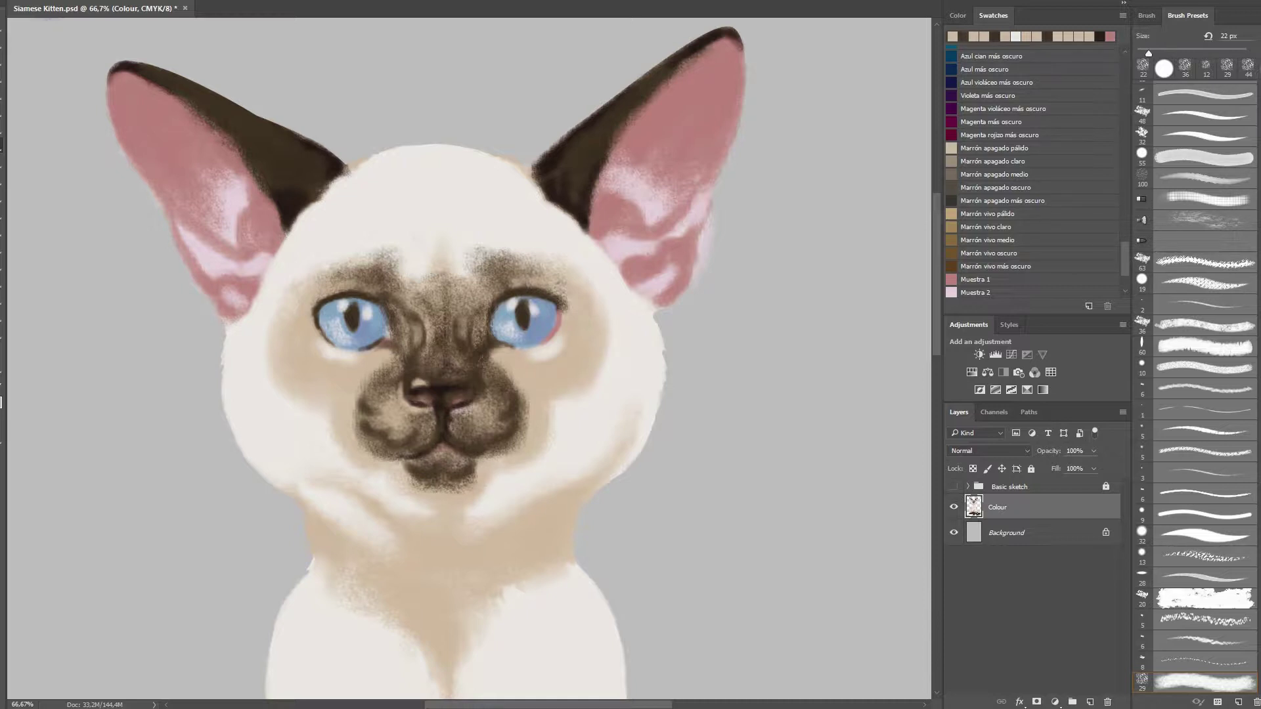
pyautogui.click(451, 274)
pyautogui.moveTo(374, 358); pyautogui.dragTo(335, 362)
pyautogui.moveTo(509, 358); pyautogui.dragTo(539, 365)
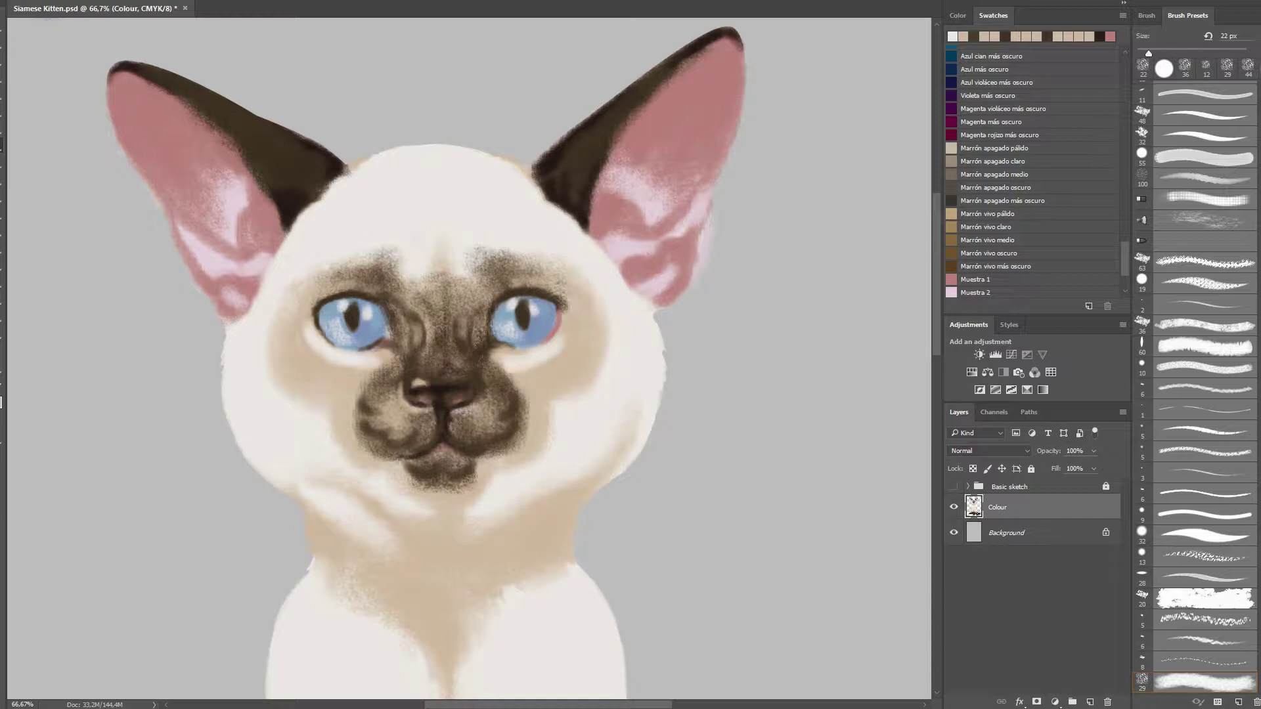
pyautogui.press(']')
pyautogui.press(']')
pyautogui.press(']')
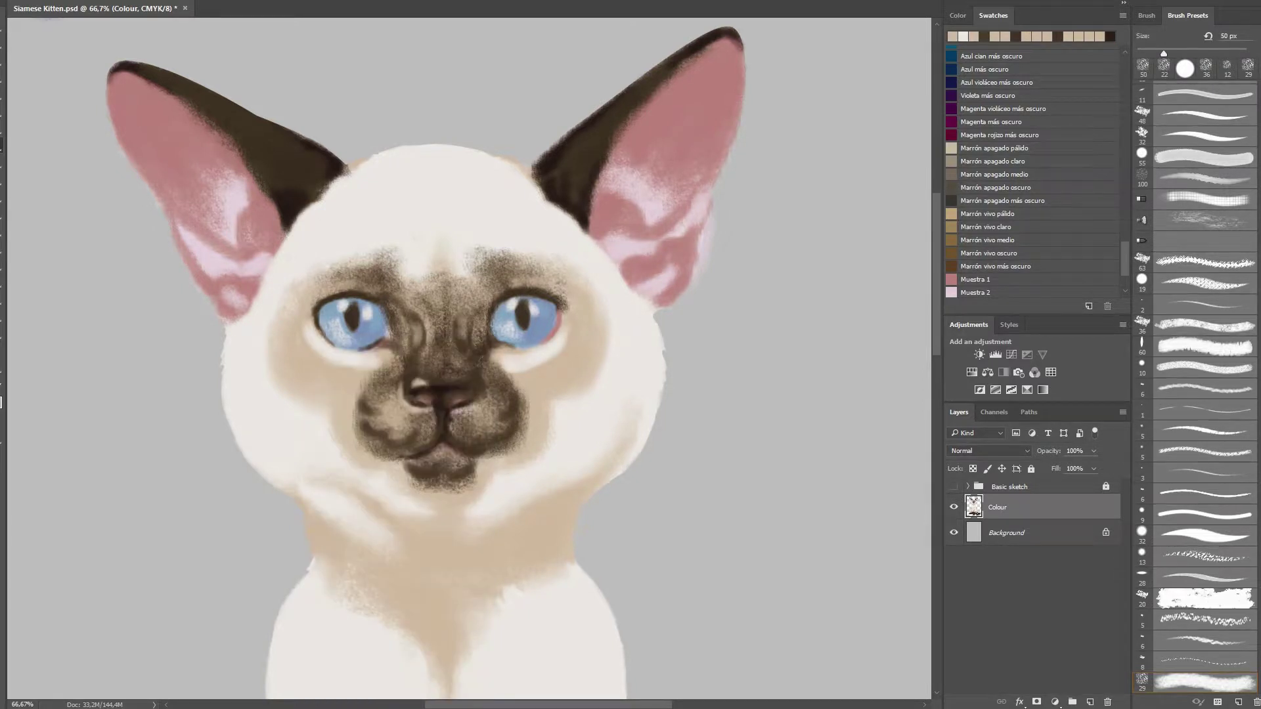
pyautogui.moveTo(344, 362); pyautogui.dragTo(368, 366)
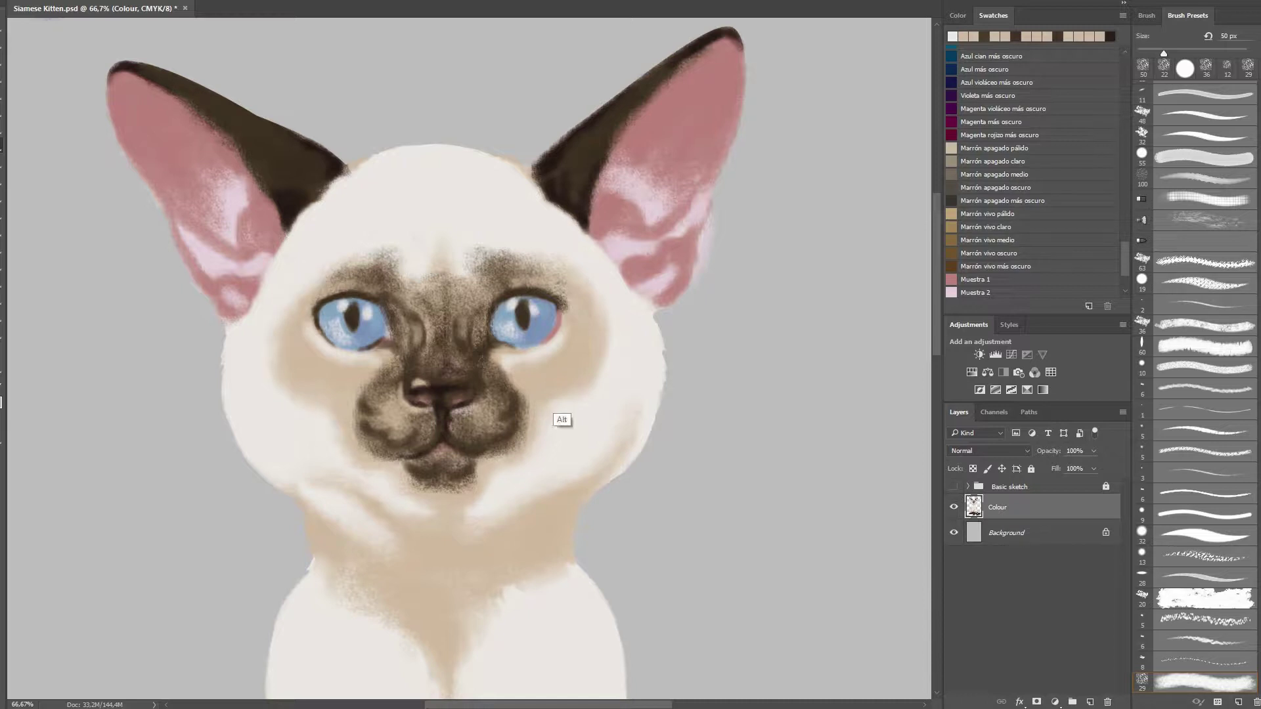
pyautogui.keyDown('alt'); pyautogui.click(555, 427); pyautogui.keyUp('alt')
pyautogui.hotkey('ctrl', '-')
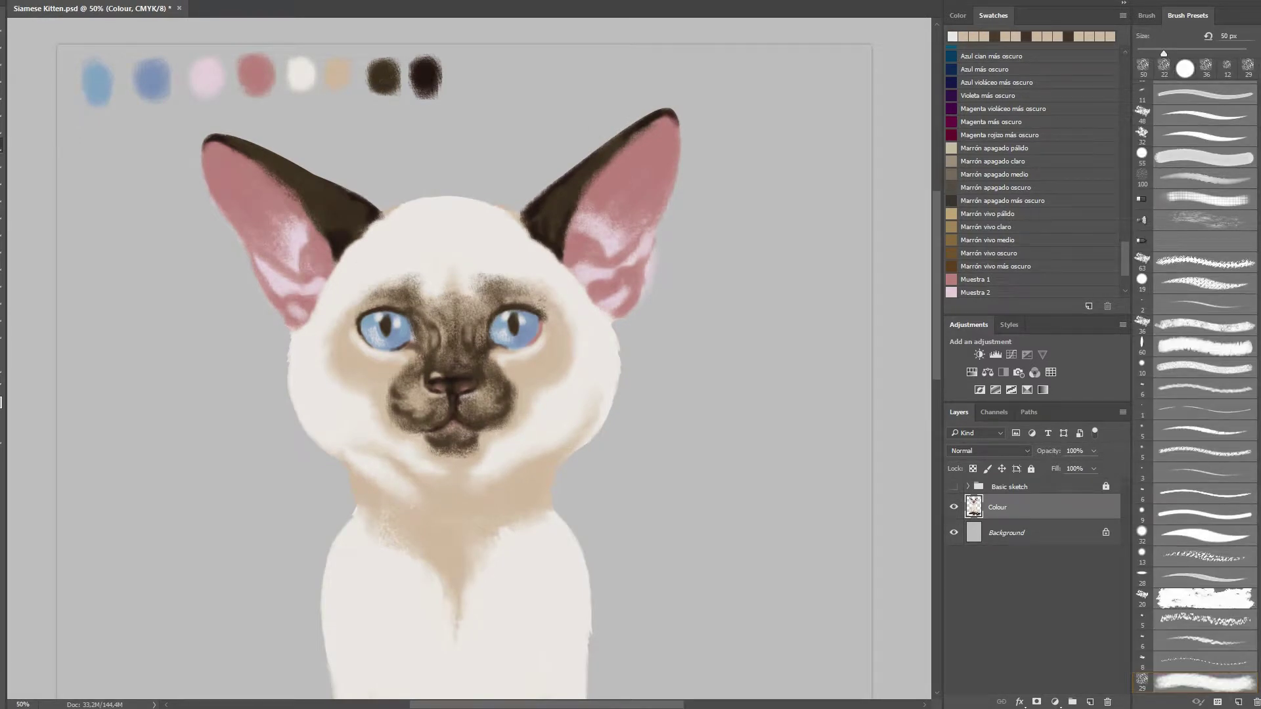
# - Paint a tan forehead patch and lighten the lower-left muzzle edge and the fur below the chin
pyautogui.moveTo(434, 275)
pyautogui.mouseDown()
pyautogui.moveTo(460, 236)
pyautogui.moveTo(476, 263)
pyautogui.moveTo(440, 229)
pyautogui.moveTo(470, 227)
pyautogui.mouseUp()
pyautogui.moveTo(468, 270)
pyautogui.mouseDown()
pyautogui.moveTo(431, 236)
pyautogui.moveTo(469, 243)
pyautogui.mouseUp()
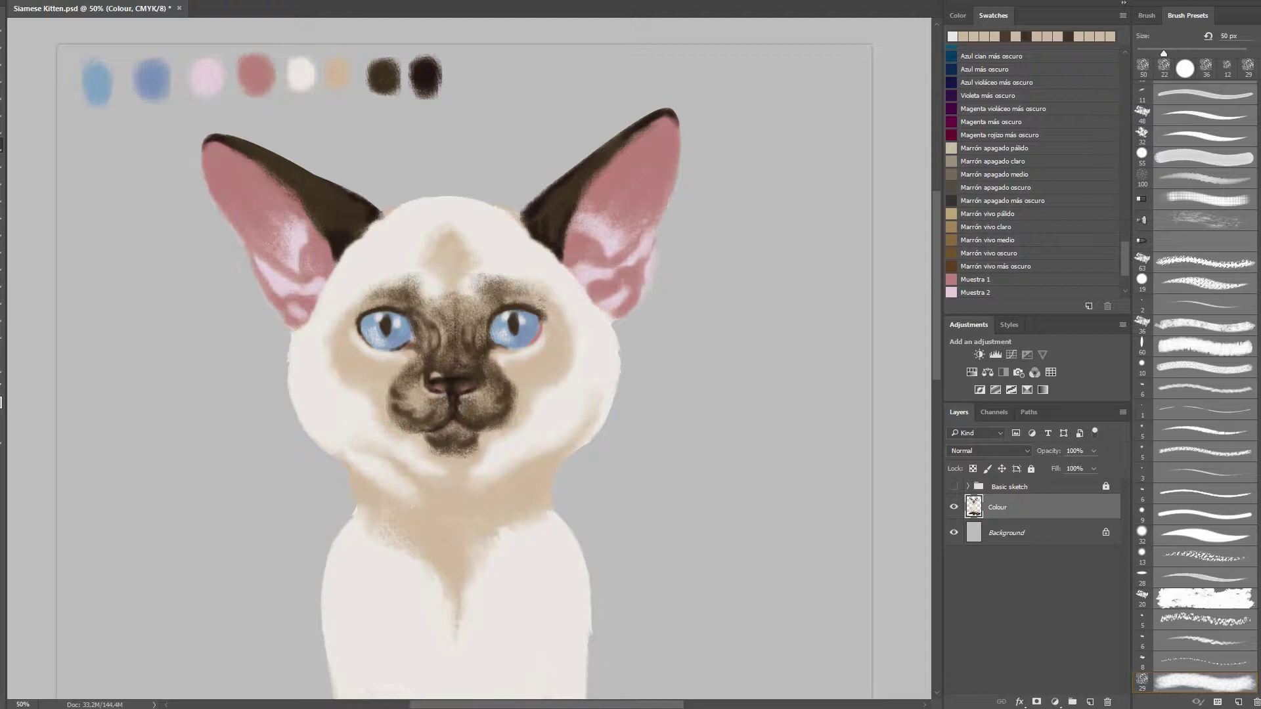
pyautogui.moveTo(380, 437); pyautogui.dragTo(402, 422)
pyautogui.moveTo(435, 485)
pyautogui.mouseDown()
pyautogui.moveTo(469, 470)
pyautogui.moveTo(424, 439)
pyautogui.moveTo(453, 457)
pyautogui.moveTo(486, 435)
pyautogui.moveTo(462, 427)
pyautogui.moveTo(424, 437)
pyautogui.moveTo(495, 434)
pyautogui.moveTo(417, 468)
pyautogui.moveTo(505, 475)
pyautogui.moveTo(532, 460)
pyautogui.mouseUp()
# - Add darker strokes to the lower-left chin and cheek, and brighten the tan forehead marking
pyautogui.moveTo(348, 460)
pyautogui.mouseDown()
pyautogui.moveTo(371, 450)
pyautogui.moveTo(397, 480)
pyautogui.mouseUp()
pyautogui.moveTo(332, 450)
pyautogui.mouseDown()
pyautogui.moveTo(346, 432)
pyautogui.moveTo(352, 443)
pyautogui.mouseUp()
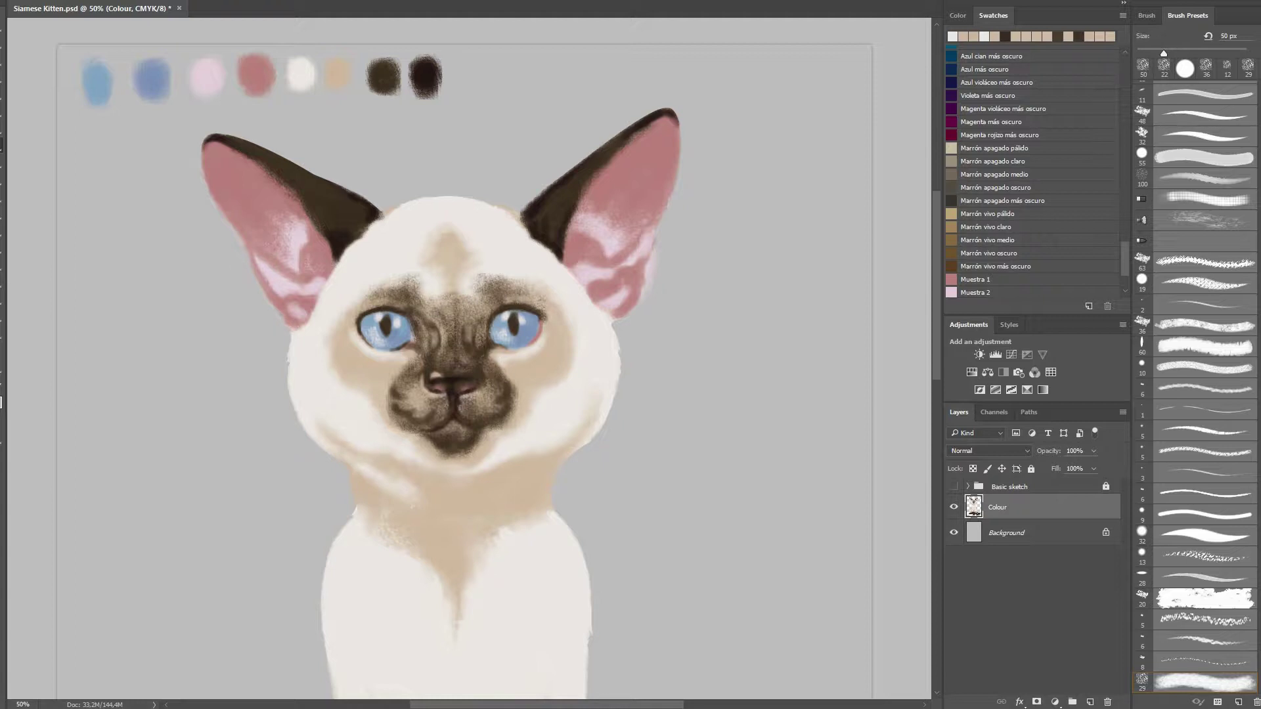
pyautogui.moveTo(434, 231)
pyautogui.mouseDown()
pyautogui.moveTo(440, 250)
pyautogui.moveTo(496, 225)
pyautogui.moveTo(502, 235)
pyautogui.moveTo(488, 221)
pyautogui.mouseUp()
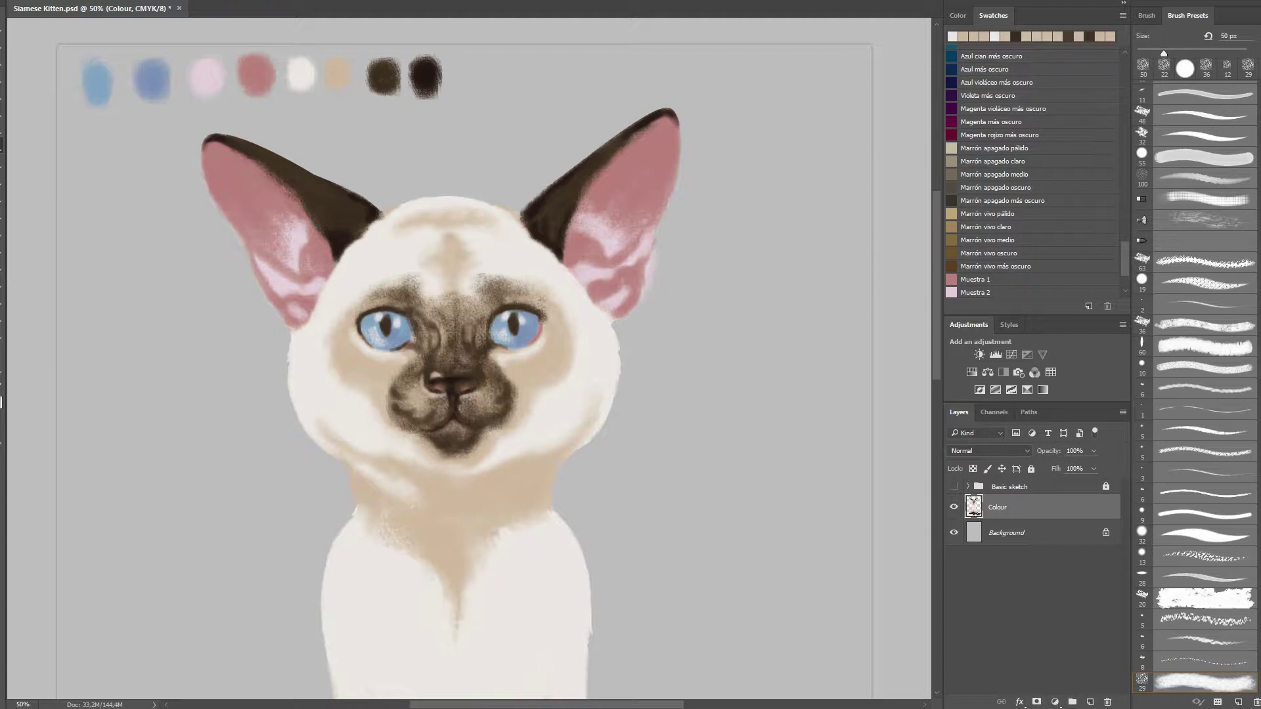
pyautogui.scroll(-1, 630, 375)
pyautogui.scroll(2, 630, 374)
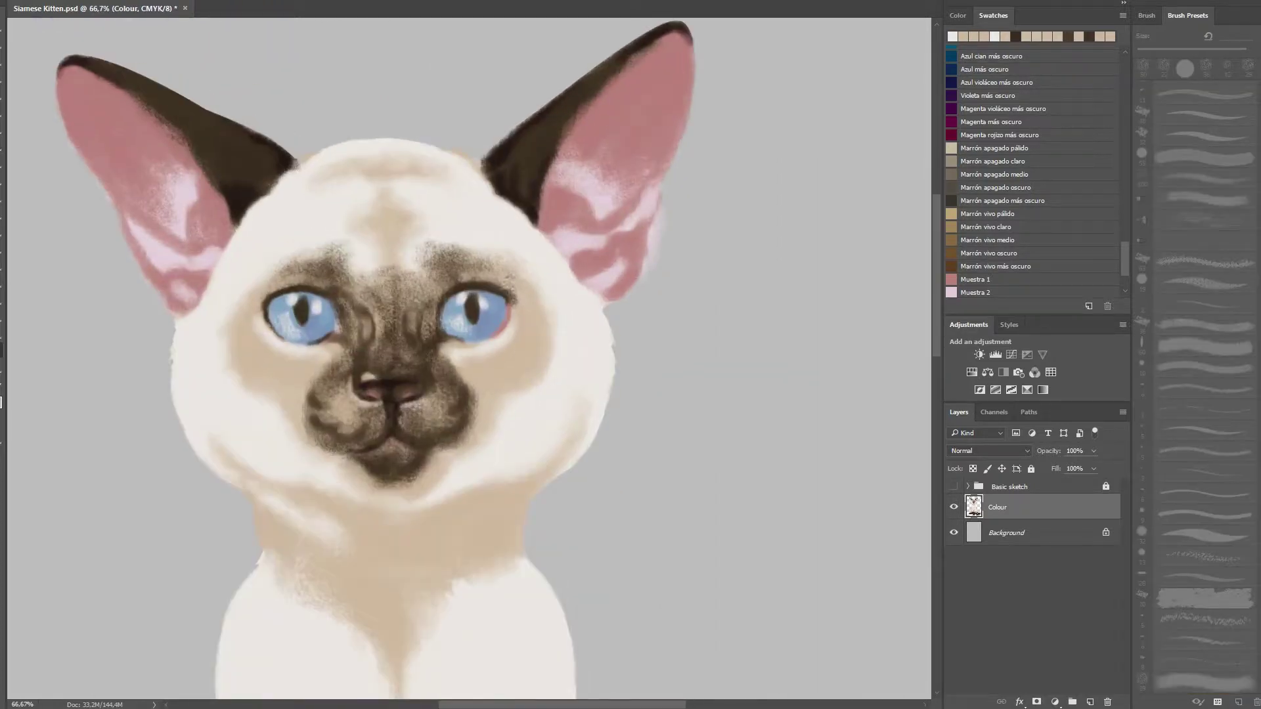
# - With a 12 px brush, lighten a chest fur patch and the nose bridge, and highlight the nose top at 100%
pyautogui.scroll(-5, 470, 358)
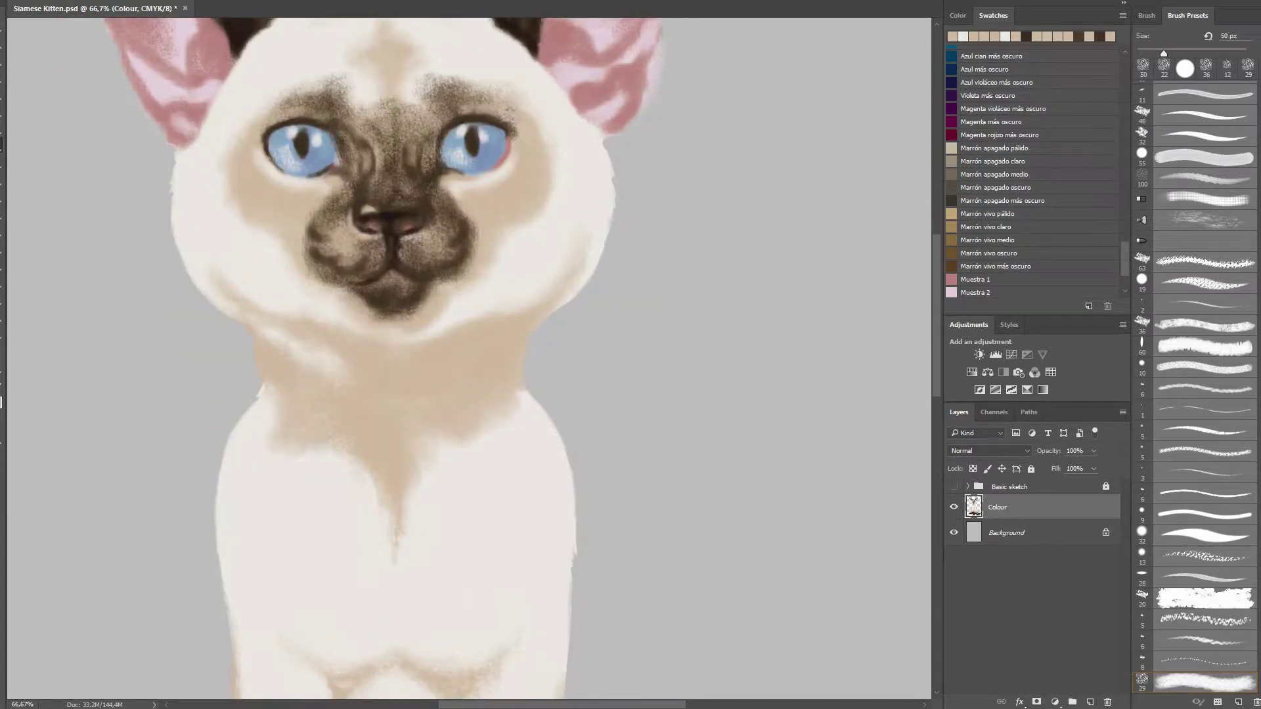
pyautogui.rightClick(394, 398)
pyautogui.press('Return')
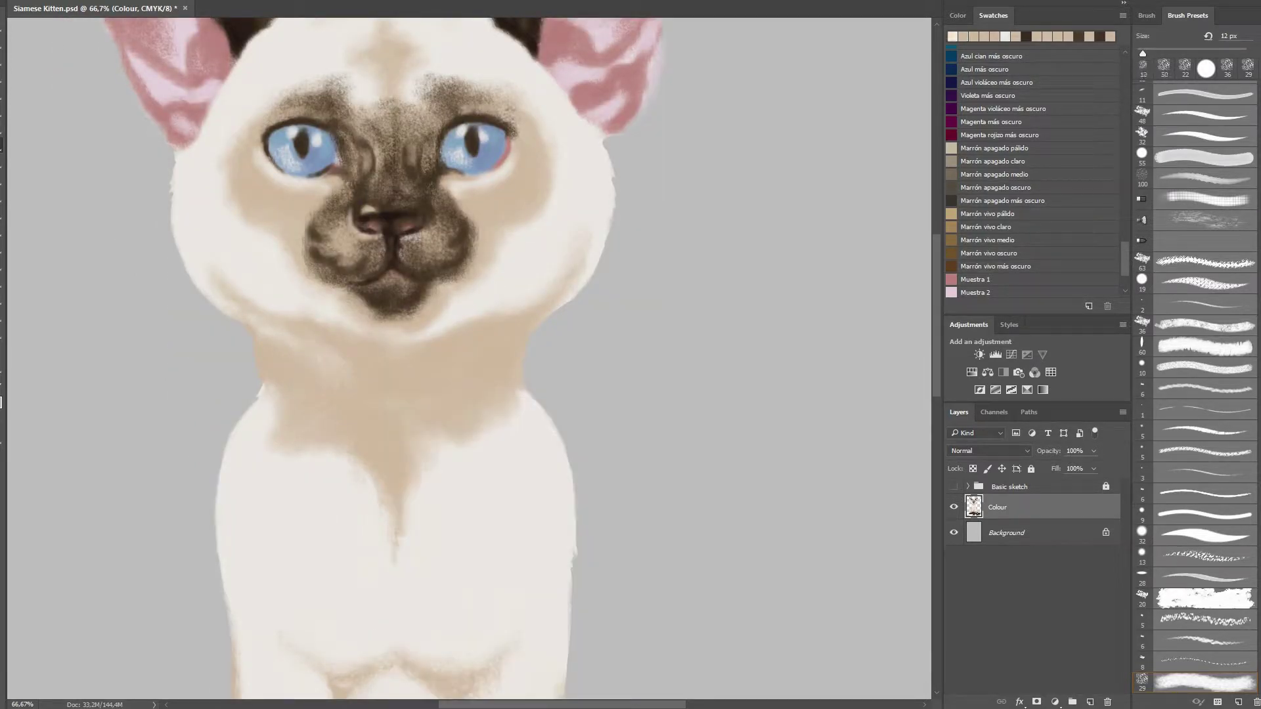
pyautogui.moveTo(307, 433); pyautogui.dragTo(315, 444)
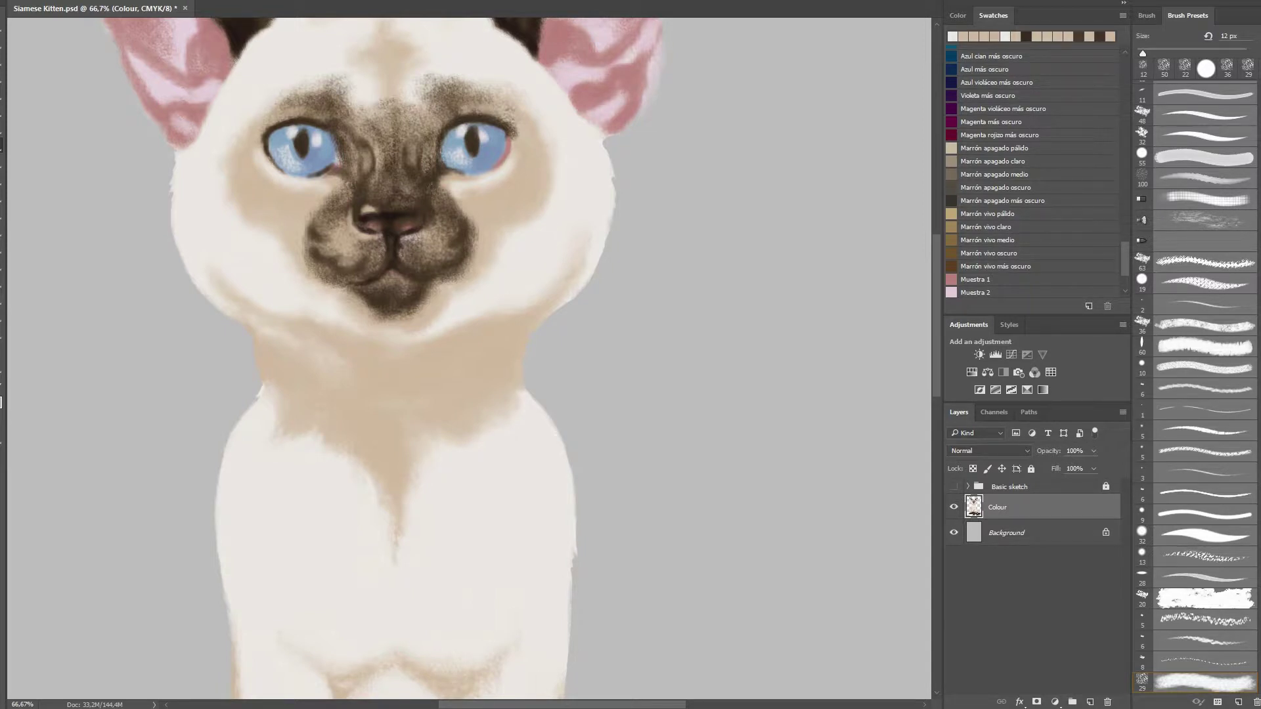
pyautogui.scroll(2, 394, 263)
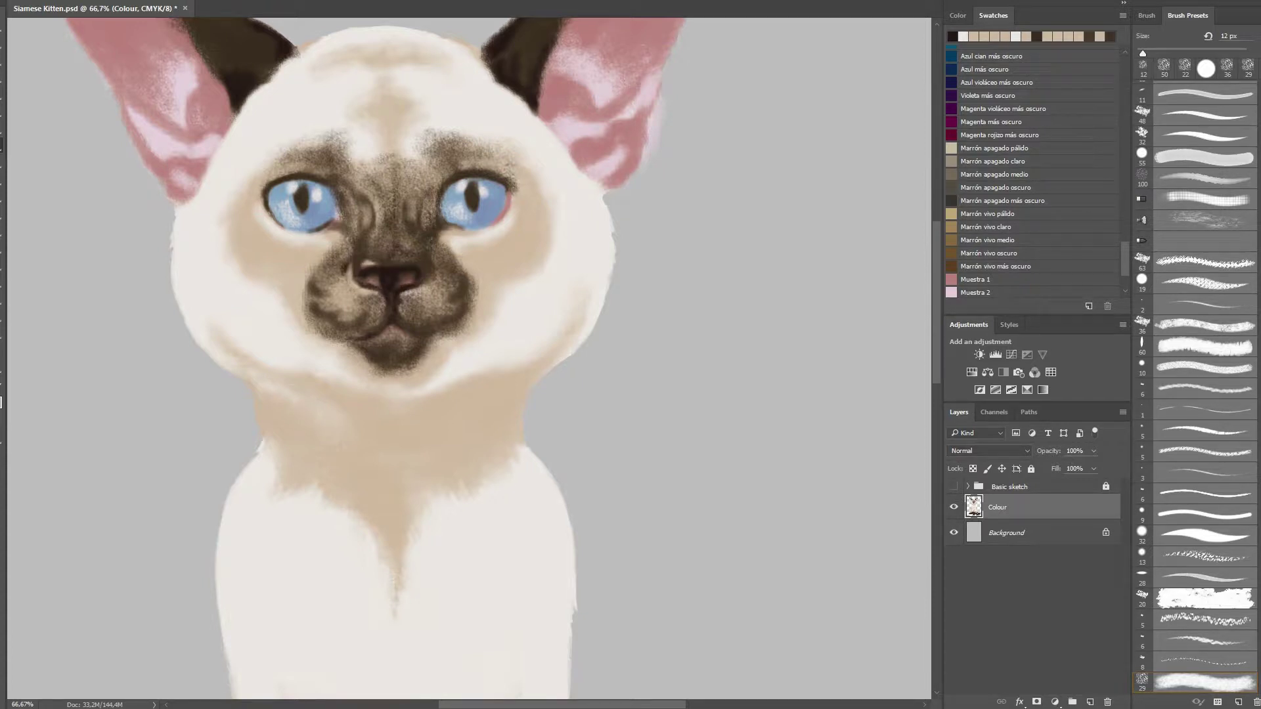
pyautogui.moveTo(378, 229); pyautogui.dragTo(378, 245)
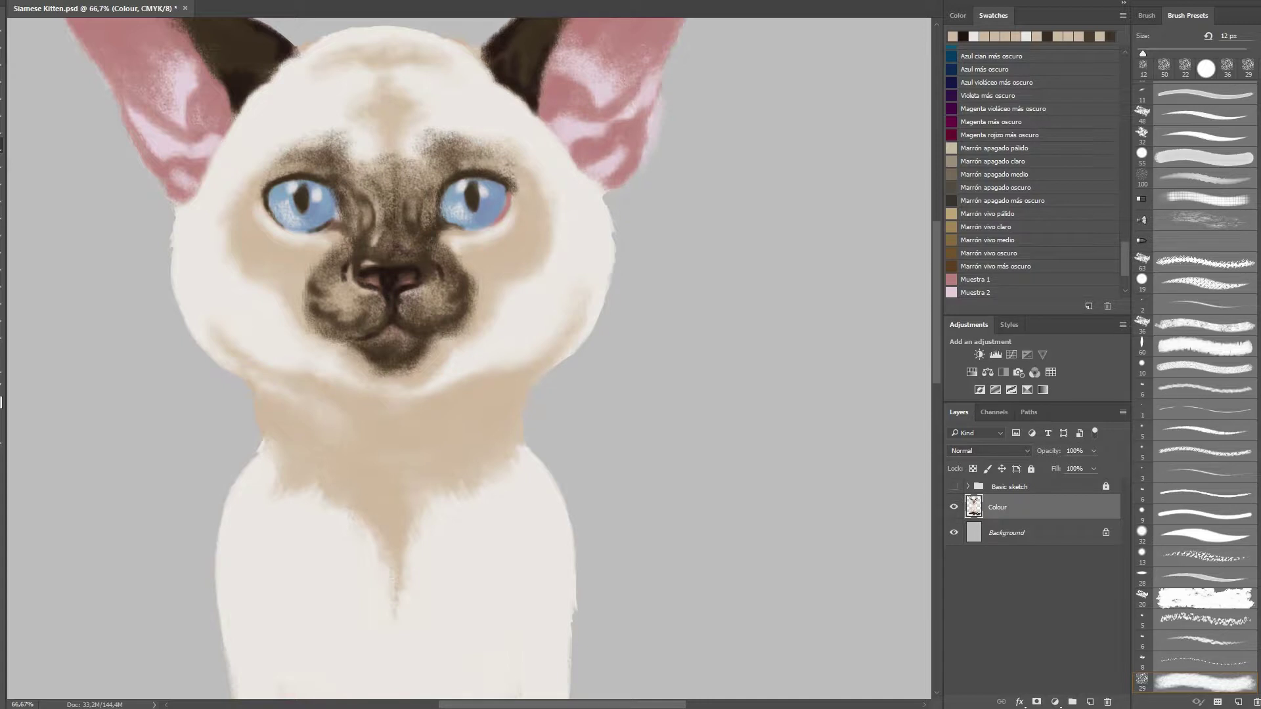
pyautogui.hotkey('ctrl', '0')
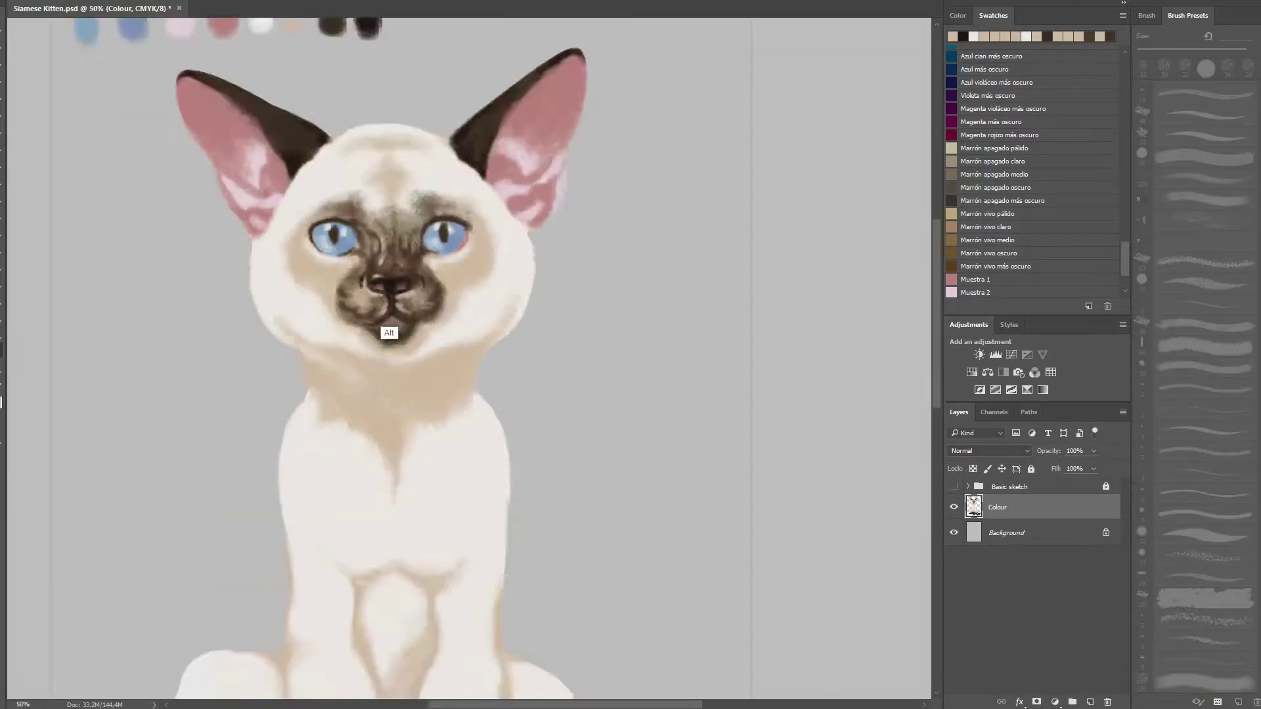
pyautogui.hotkey('ctrl', '1')
pyautogui.moveTo(449, 333); pyautogui.dragTo(412, 336)
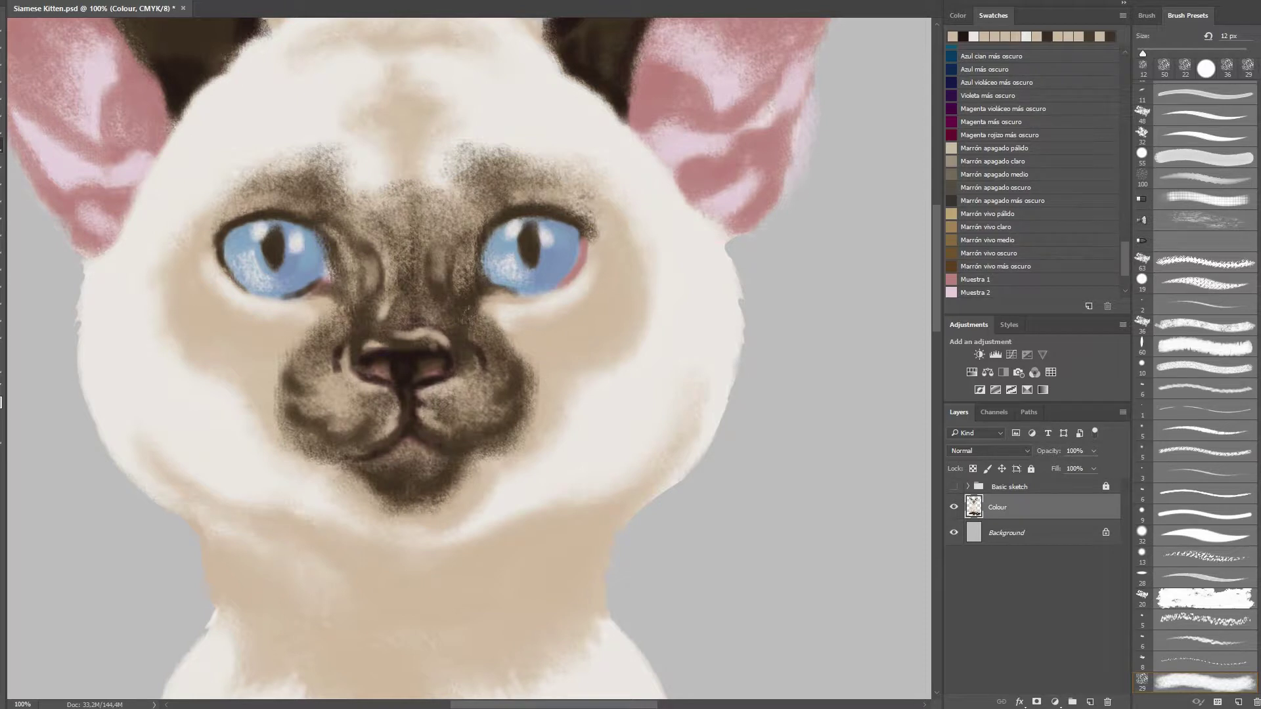
pyautogui.scroll(-2, 354, 230)
pyautogui.scroll(2, 440, 249)
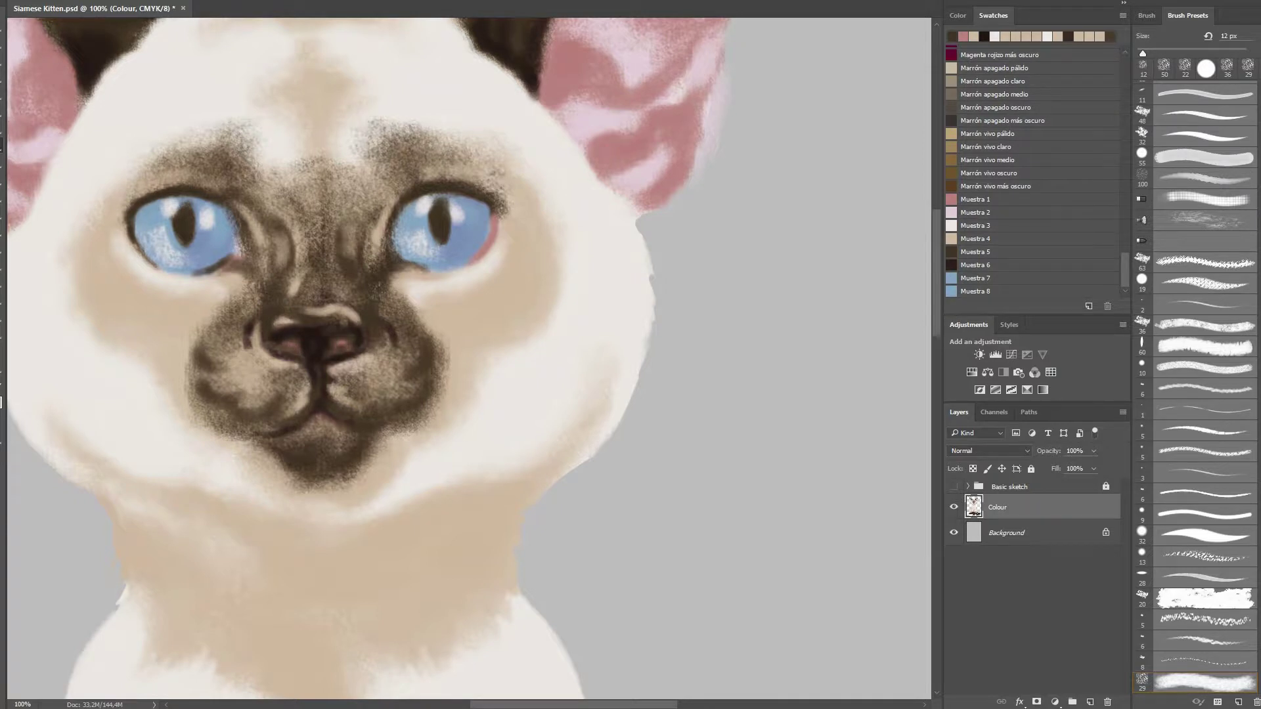
# - Dab three dark whisker spots on the left muzzle, then soften both muzzle edges with a 24 px brush
pyautogui.click(219, 342)
pyautogui.click(234, 353)
pyautogui.click(250, 387)
pyautogui.rightClick(190, 335)
pyautogui.doubleClick(216, 420)
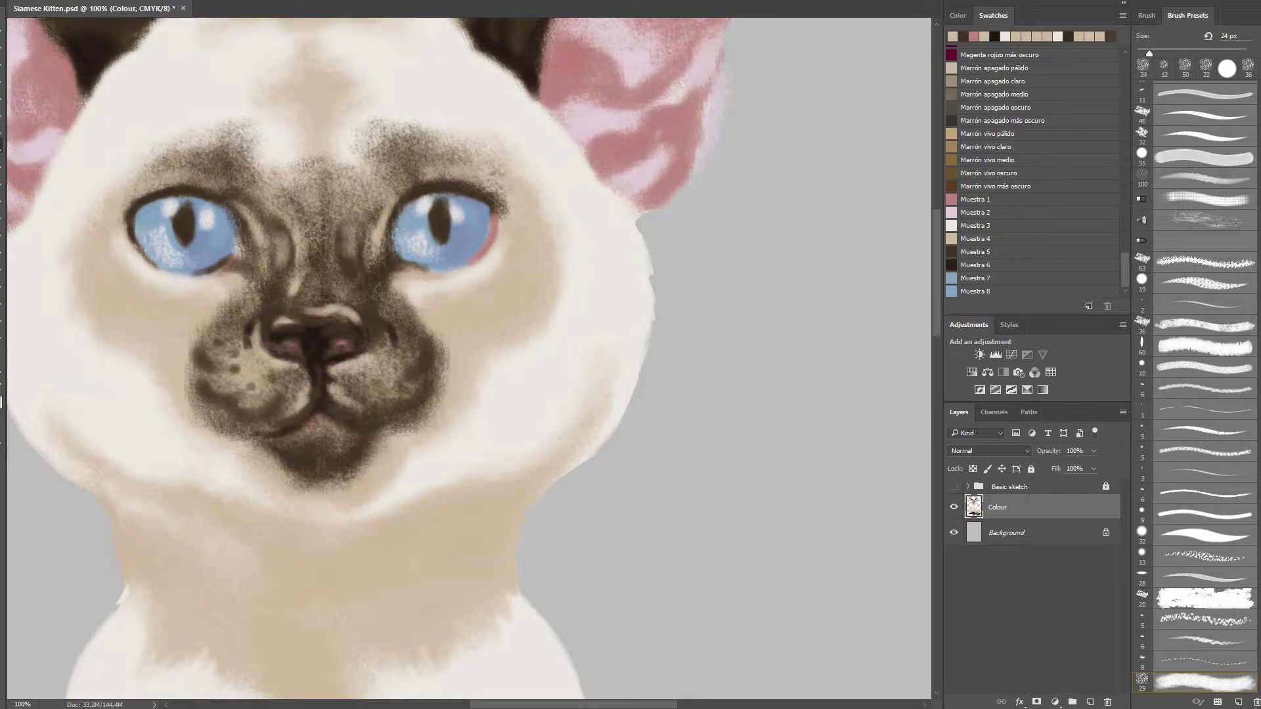
pyautogui.moveTo(441, 340); pyautogui.dragTo(400, 430)
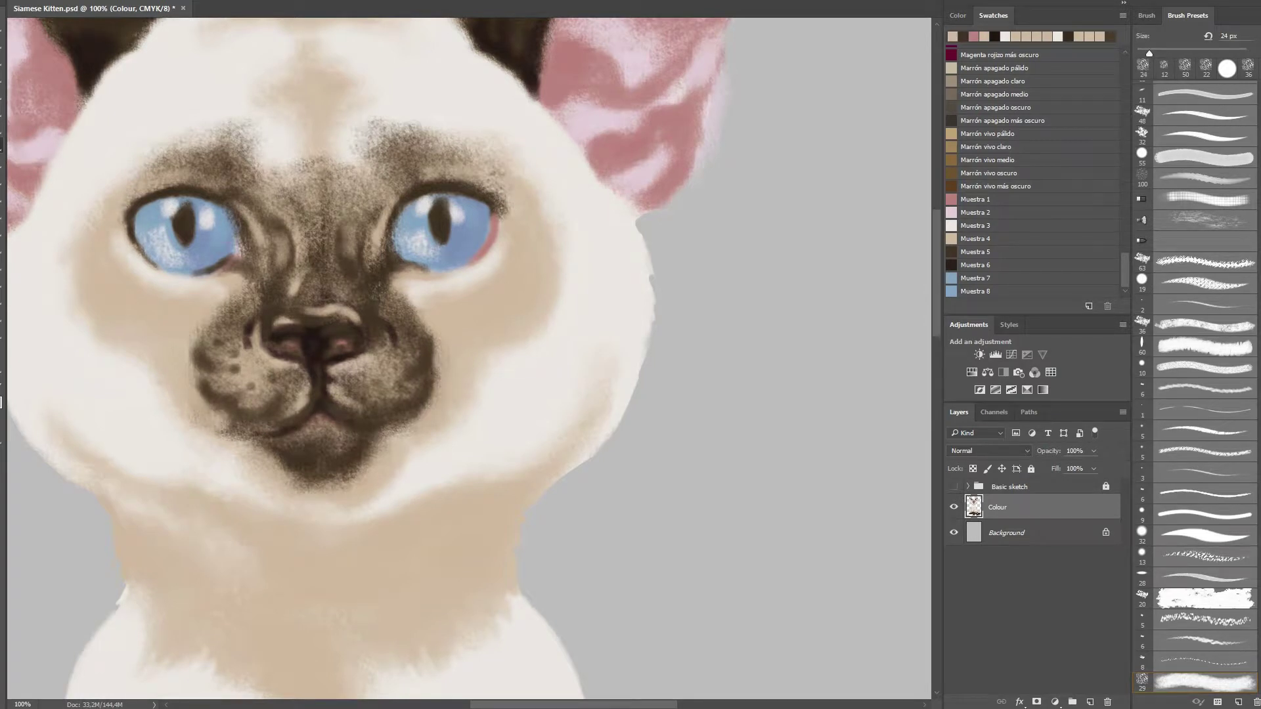
pyautogui.moveTo(204, 409); pyautogui.dragTo(243, 439)
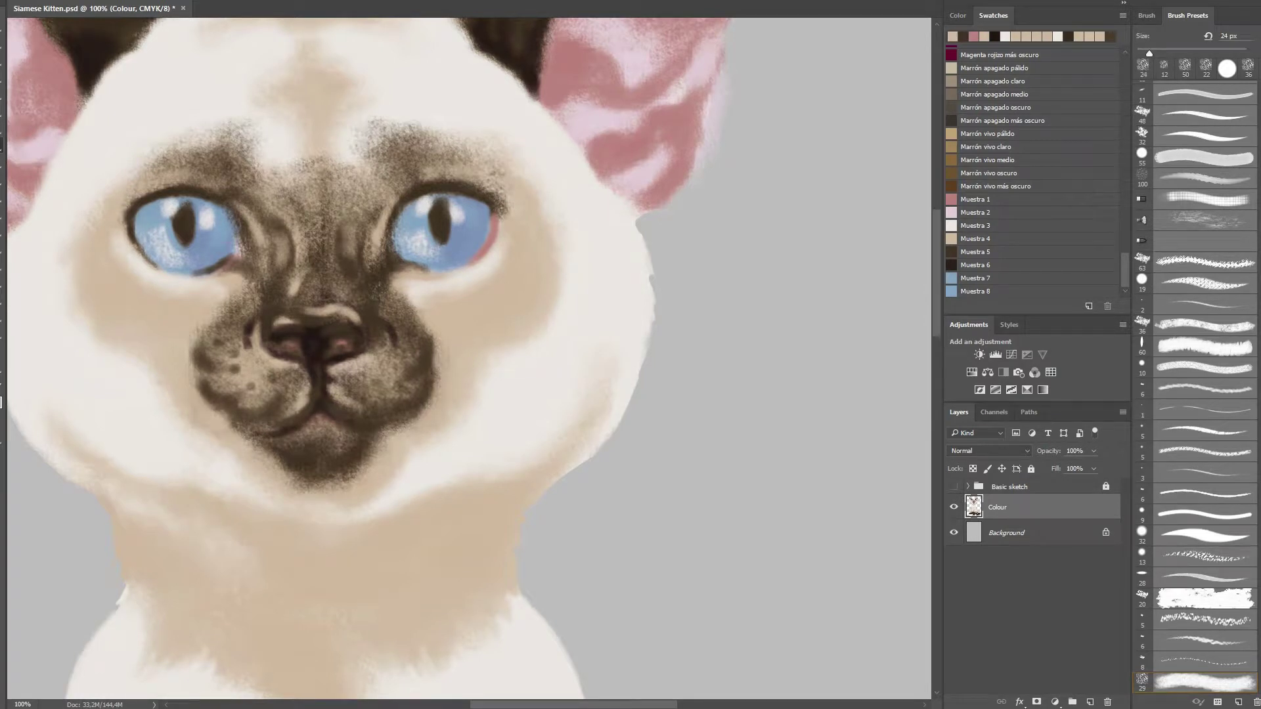
pyautogui.scroll(-4, 346, 394)
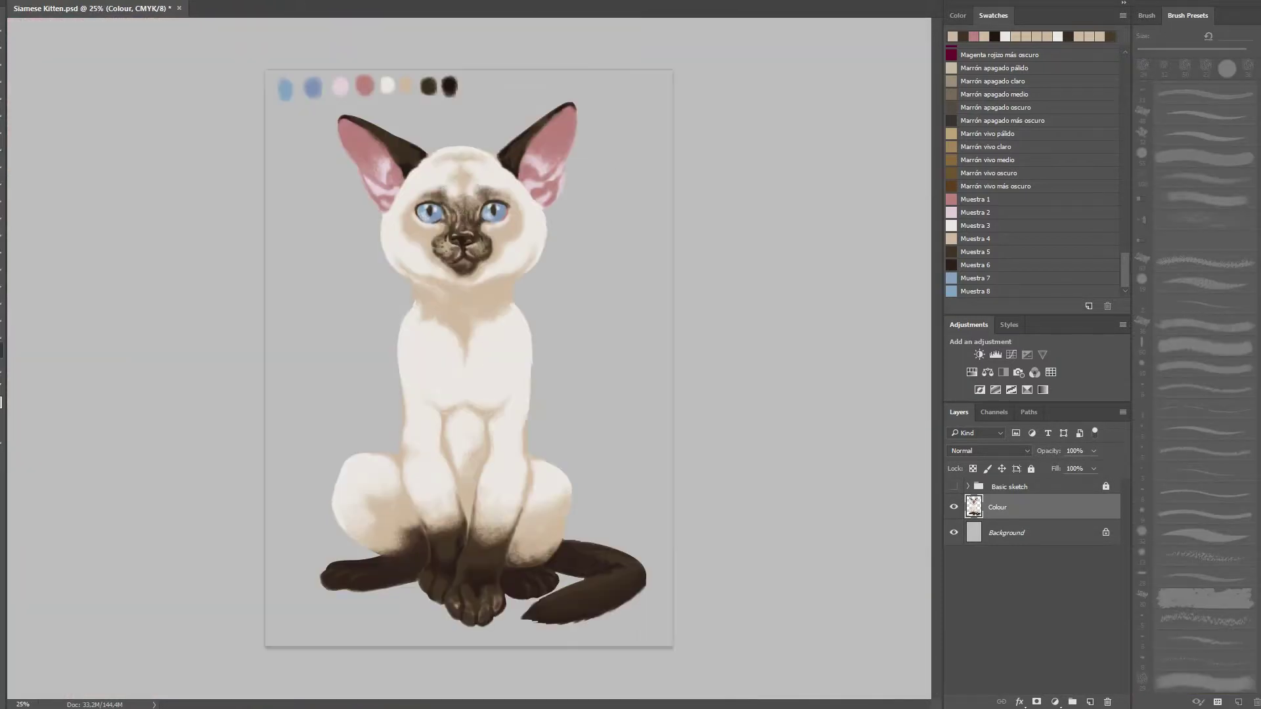
# - Paint dark marks between the front legs and blend them with light beige using a 40 px brush
pyautogui.scroll(2, 471, 511)
pyautogui.scroll(2, 472, 511)
pyautogui.moveTo(322, 561); pyautogui.dragTo(248, 513)
pyautogui.scroll(-3, 471, 358)
pyautogui.moveTo(446, 370); pyautogui.dragTo(459, 413)
pyautogui.moveTo(293, 366); pyautogui.dragTo(335, 443)
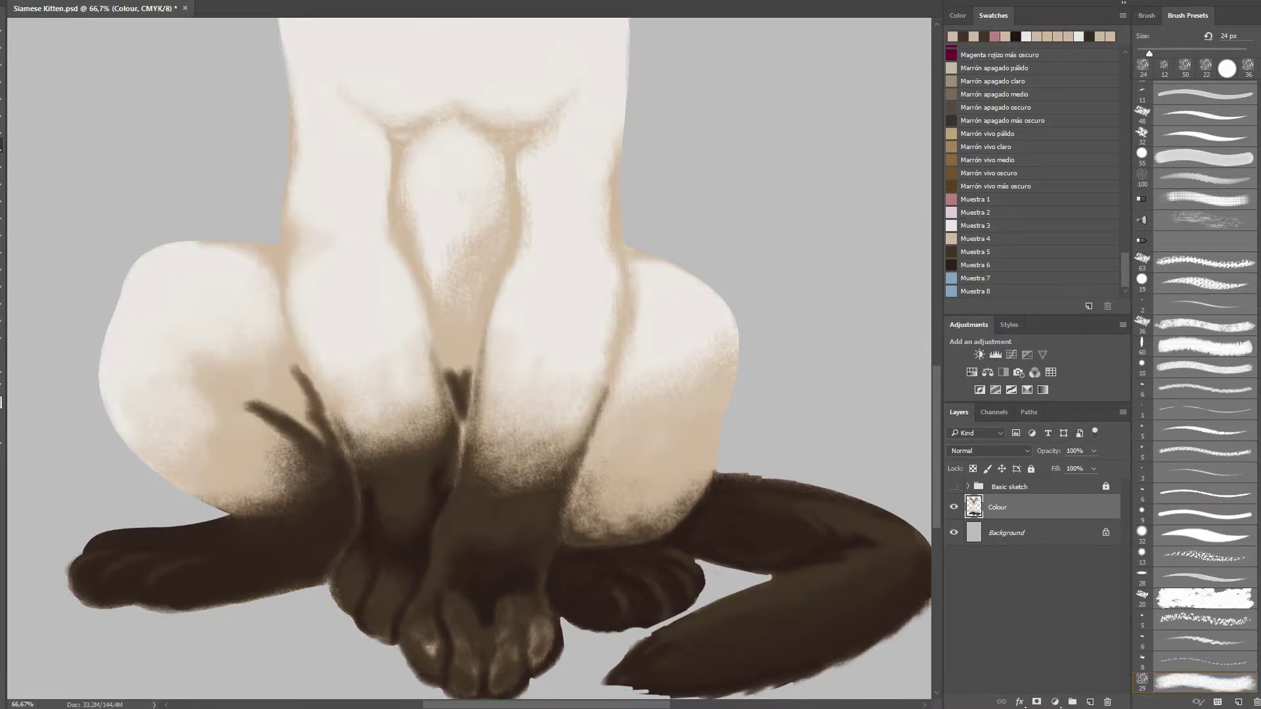
pyautogui.moveTo(246, 404); pyautogui.dragTo(296, 453)
pyautogui.moveTo(304, 368)
pyautogui.mouseDown()
pyautogui.moveTo(322, 440)
pyautogui.moveTo(263, 412)
pyautogui.moveTo(283, 467)
pyautogui.mouseUp()
pyautogui.rightClick(469, 343)
pyautogui.doubleClick(505, 434)
pyautogui.moveTo(459, 368)
pyautogui.mouseDown()
pyautogui.moveTo(457, 413)
pyautogui.moveTo(469, 380)
pyautogui.mouseUp()
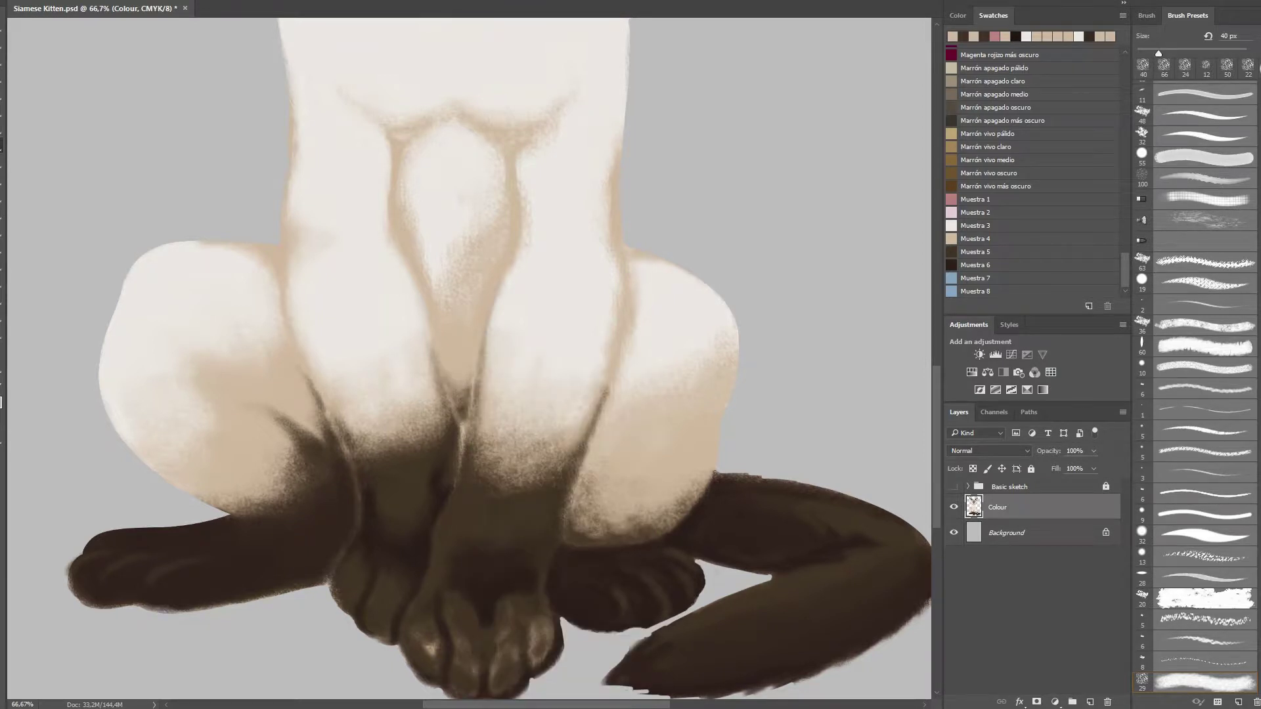
# - Shade between the legs and under the right thigh with sampled paw brown, blending with lighter fur
pyautogui.keyDown('alt'); pyautogui.click(383, 639); pyautogui.keyUp('alt')
pyautogui.moveTo(614, 447); pyautogui.dragTo(591, 536)
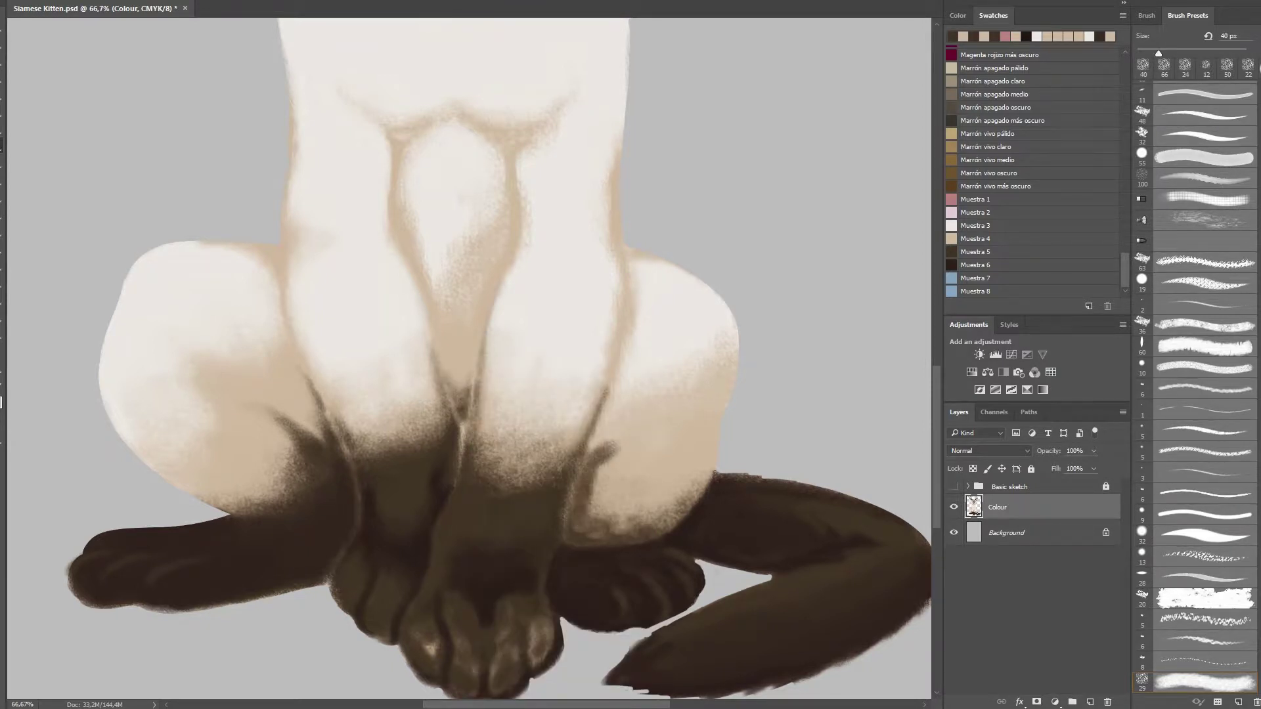
pyautogui.moveTo(700, 470); pyautogui.dragTo(591, 529)
pyautogui.moveTo(643, 486); pyautogui.dragTo(587, 522)
pyautogui.keyDown('alt'); pyautogui.click(656, 420); pyautogui.keyUp('alt')
pyautogui.moveTo(617, 447)
pyautogui.mouseDown()
pyautogui.moveTo(591, 519)
pyautogui.moveTo(588, 483)
pyautogui.moveTo(620, 526)
pyautogui.moveTo(650, 519)
pyautogui.moveTo(696, 473)
pyautogui.moveTo(676, 502)
pyautogui.moveTo(640, 517)
pyautogui.mouseUp()
pyautogui.hscroll(5, 469, 361)
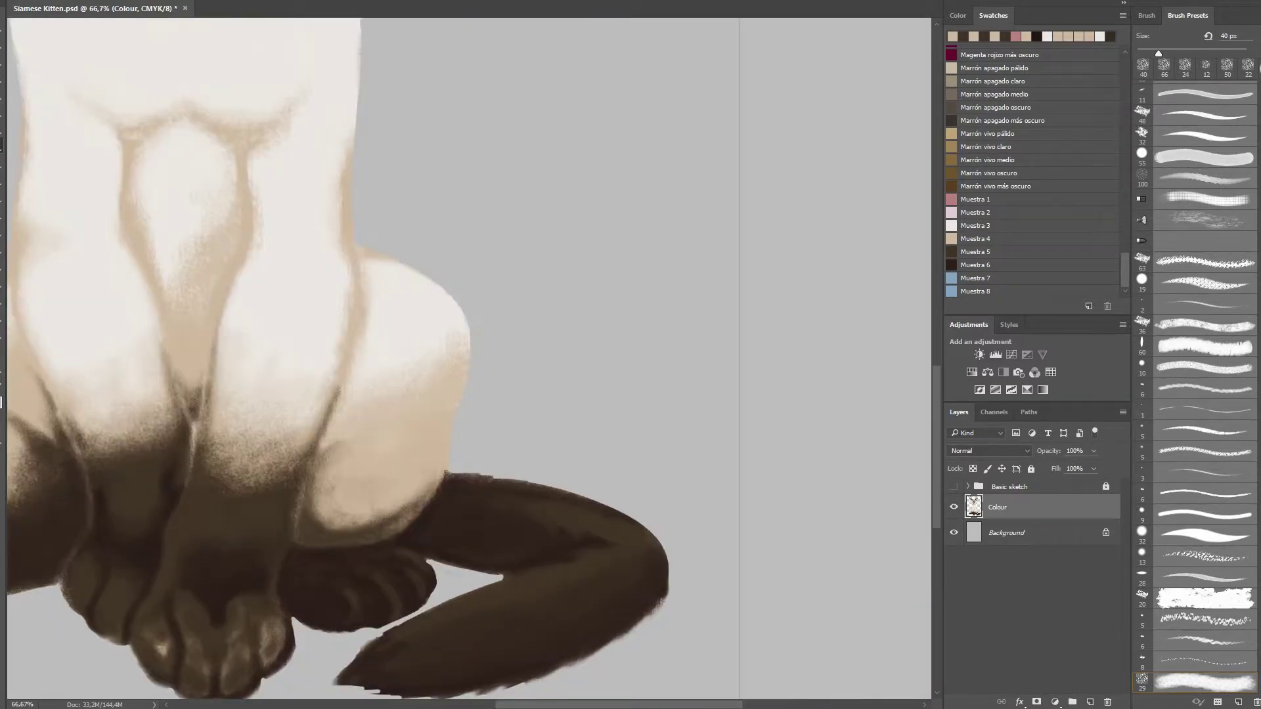
pyautogui.hotkey('shift', ',')
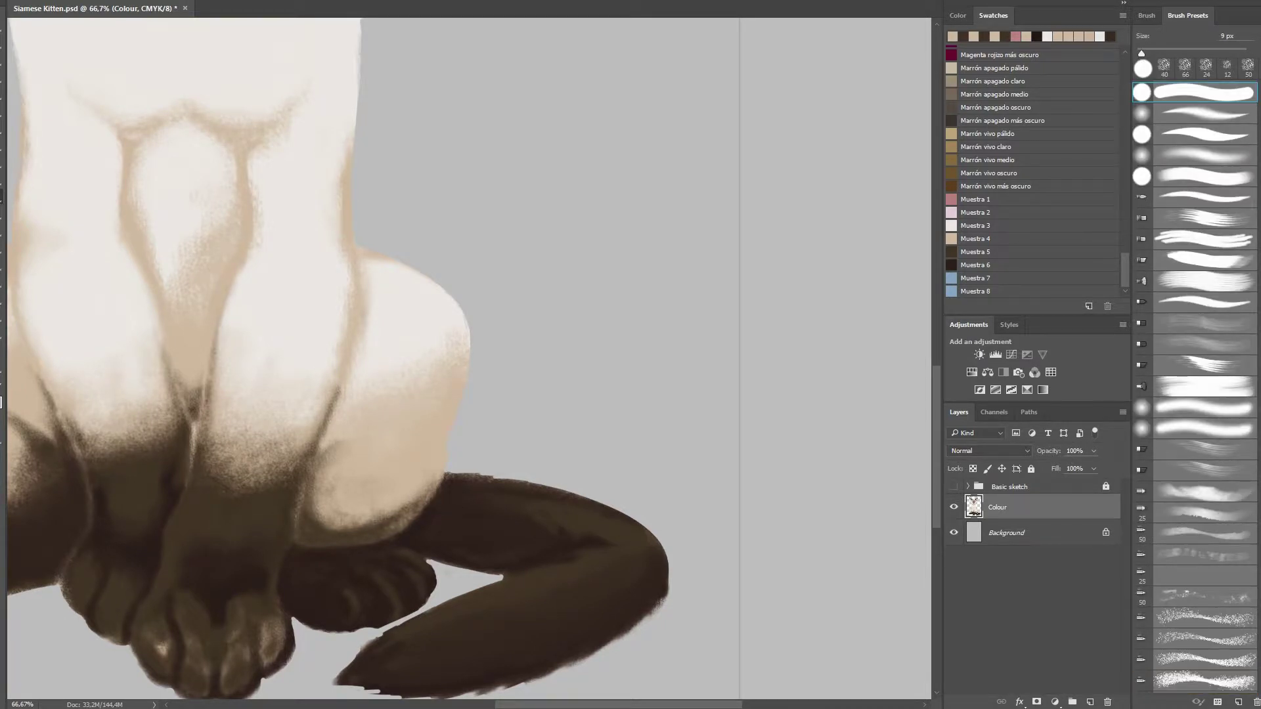
pyautogui.hotkey('shift', '.')
pyautogui.hotkey('ctrl', '0')
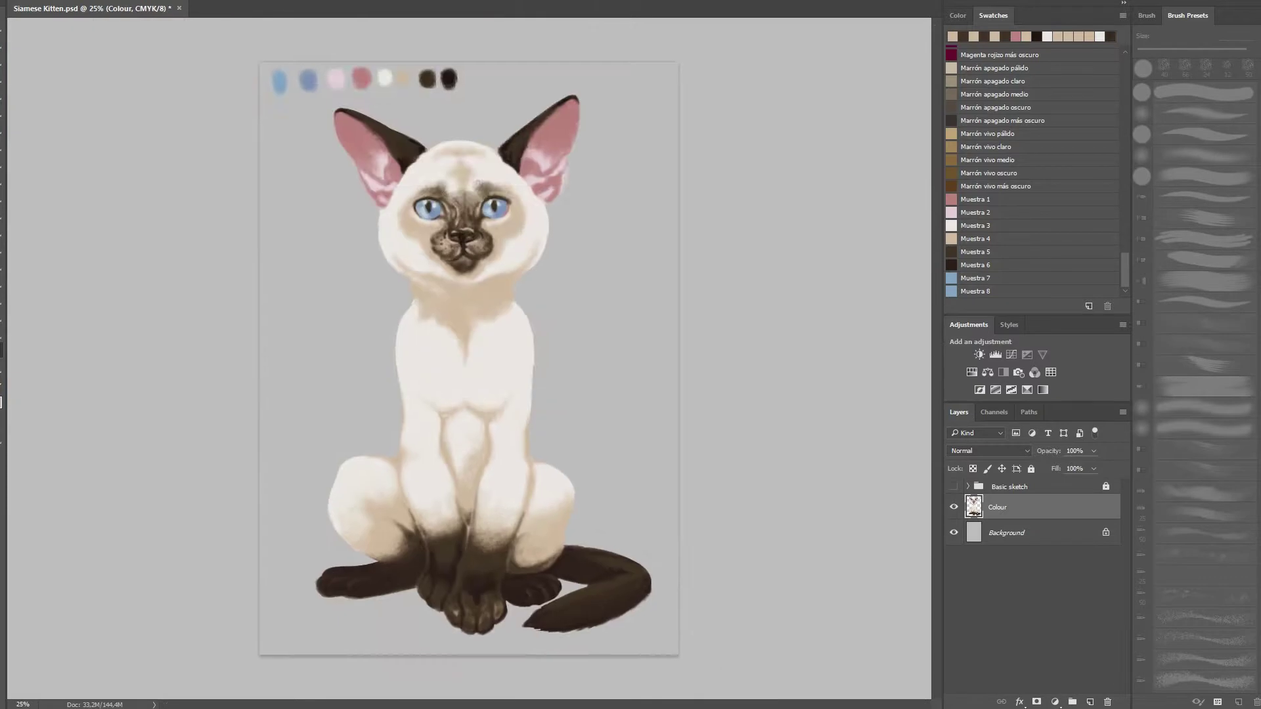
# - With a 91 px brush, paint light strokes over the lower legs and lighten the dark fur between them
pyautogui.scroll(3, 464, 591)
pyautogui.rightClick(283, 391)
pyautogui.doubleClick(315, 499)
pyautogui.moveTo(302, 486); pyautogui.dragTo(413, 460)
pyautogui.moveTo(335, 446); pyautogui.dragTo(413, 486)
pyautogui.moveTo(468, 400); pyautogui.dragTo(537, 385)
pyautogui.scroll(-1, 611, 381)
pyautogui.scroll(-4, 611, 394)
pyautogui.scroll(2, 418, 461)
pyautogui.scroll(1, 418, 462)
pyautogui.moveTo(434, 468)
pyautogui.mouseDown()
pyautogui.moveTo(476, 433)
pyautogui.moveTo(424, 491)
pyautogui.mouseUp()
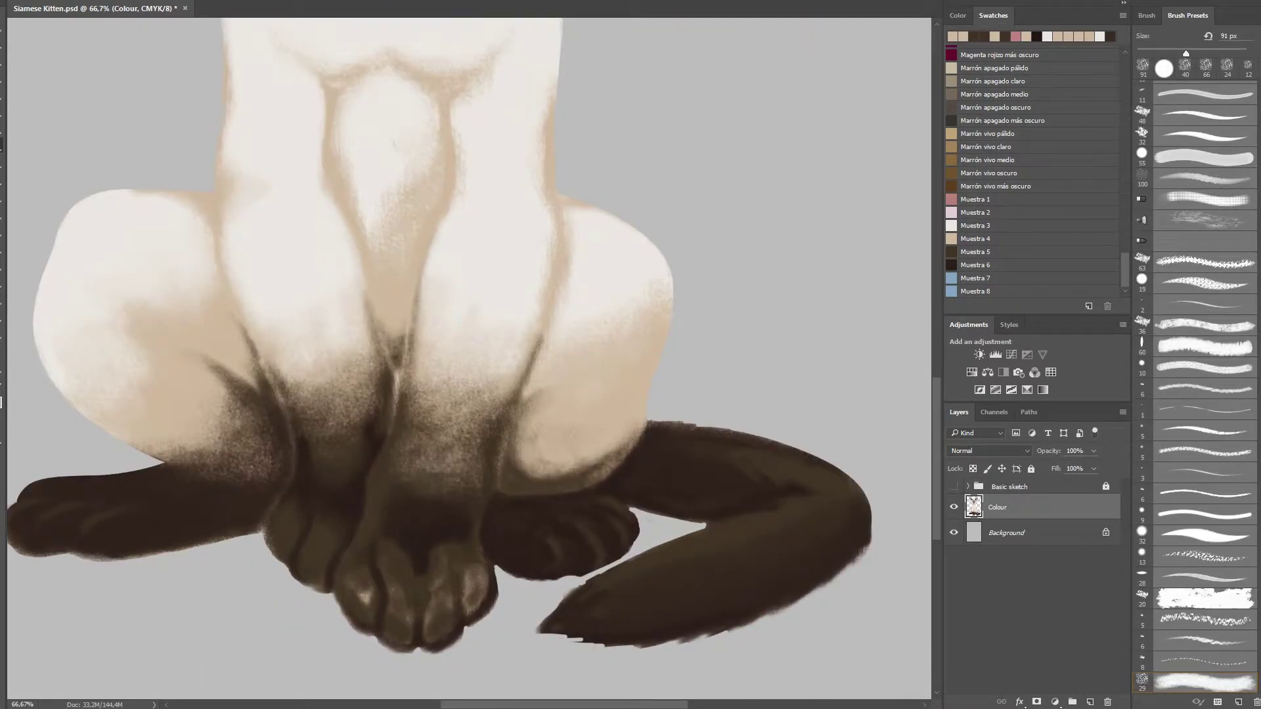
pyautogui.moveTo(460, 439); pyautogui.dragTo(427, 499)
# - Shade the lower right leg near the tail dark brown, then soften it with sampled beige
pyautogui.keyDown('alt'); pyautogui.click(433, 601); pyautogui.keyUp('alt')
pyautogui.moveTo(519, 467)
pyautogui.mouseDown()
pyautogui.moveTo(604, 440)
pyautogui.moveTo(624, 427)
pyautogui.moveTo(627, 388)
pyautogui.moveTo(607, 437)
pyautogui.moveTo(640, 391)
pyautogui.mouseUp()
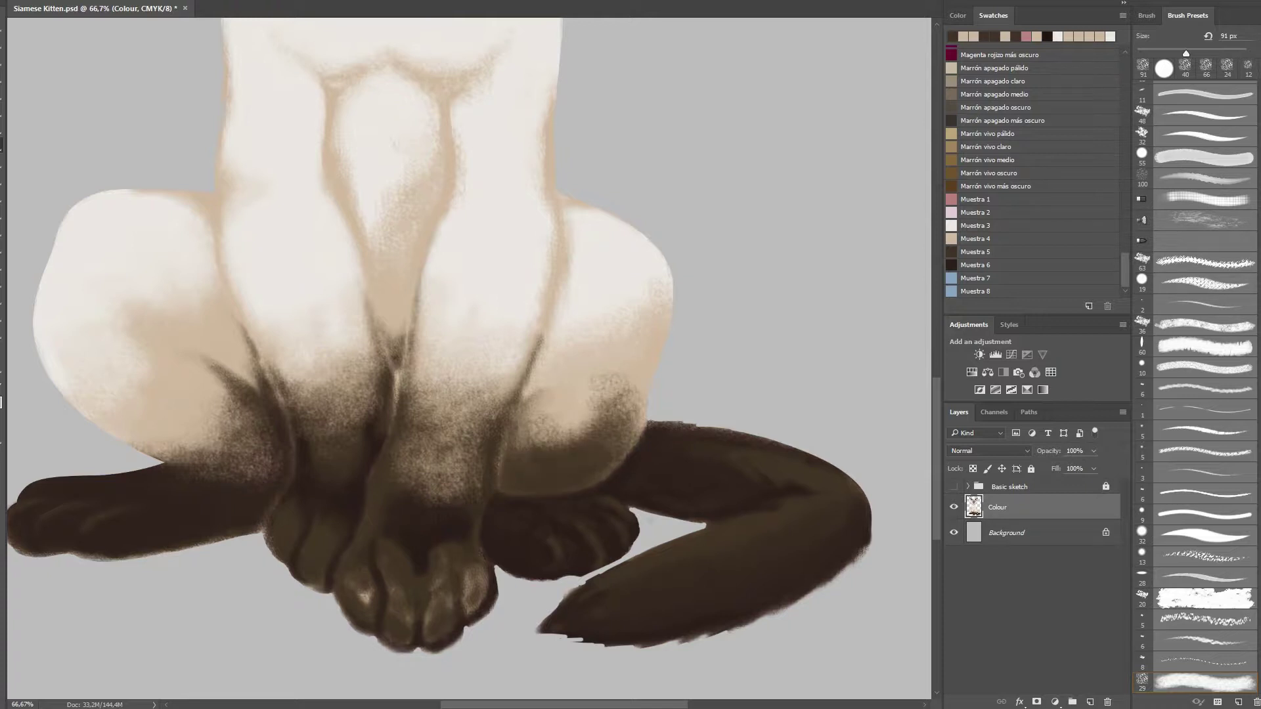
pyautogui.keyDown('alt'); pyautogui.click(611, 368); pyautogui.keyUp('alt')
pyautogui.moveTo(525, 459)
pyautogui.mouseDown()
pyautogui.moveTo(558, 430)
pyautogui.moveTo(594, 427)
pyautogui.mouseUp()
pyautogui.moveTo(571, 450); pyautogui.dragTo(629, 380)
pyautogui.moveTo(564, 463); pyautogui.dragTo(620, 411)
pyautogui.moveTo(526, 469)
pyautogui.mouseDown()
pyautogui.moveTo(631, 404)
pyautogui.moveTo(617, 427)
pyautogui.mouseUp()
pyautogui.moveTo(420, 385); pyautogui.dragTo(495, 417)
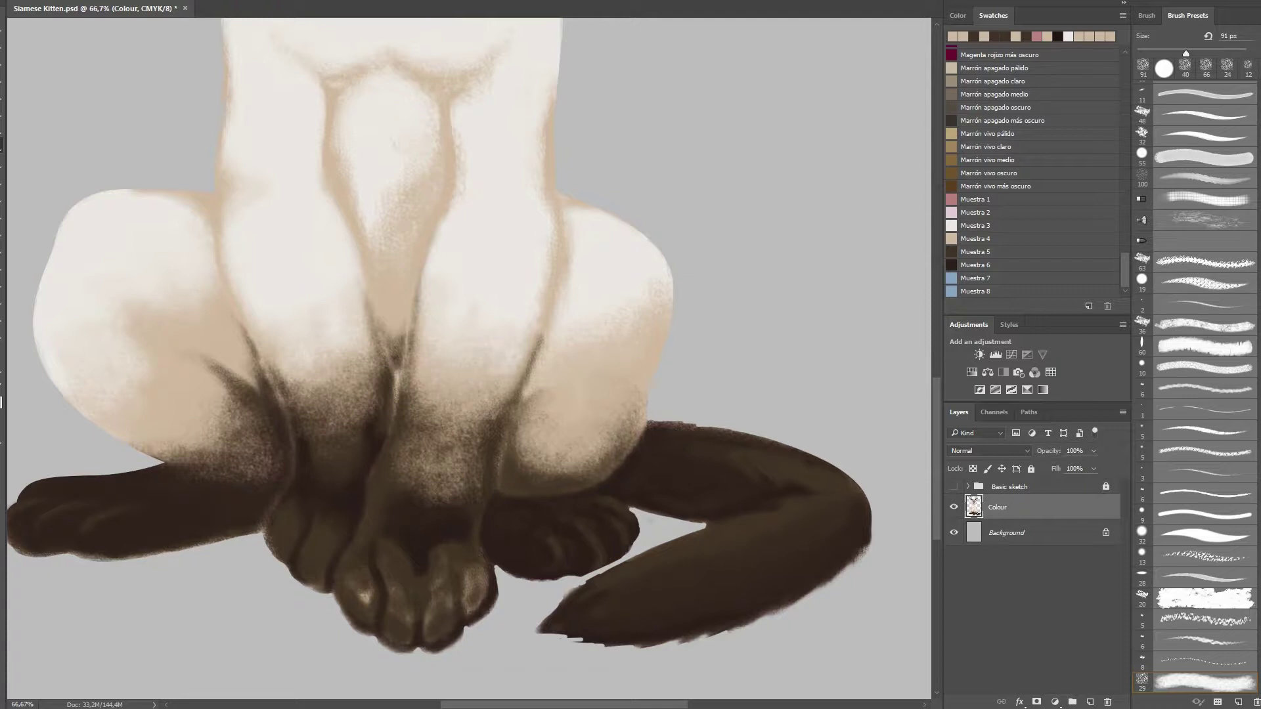
# - Stipple darker shading between the legs, lighten a small patch, and fill the light oval with tan
pyautogui.moveTo(519, 315); pyautogui.dragTo(437, 348)
pyautogui.moveTo(276, 332); pyautogui.dragTo(305, 305)
pyautogui.moveTo(295, 357); pyautogui.dragTo(348, 282)
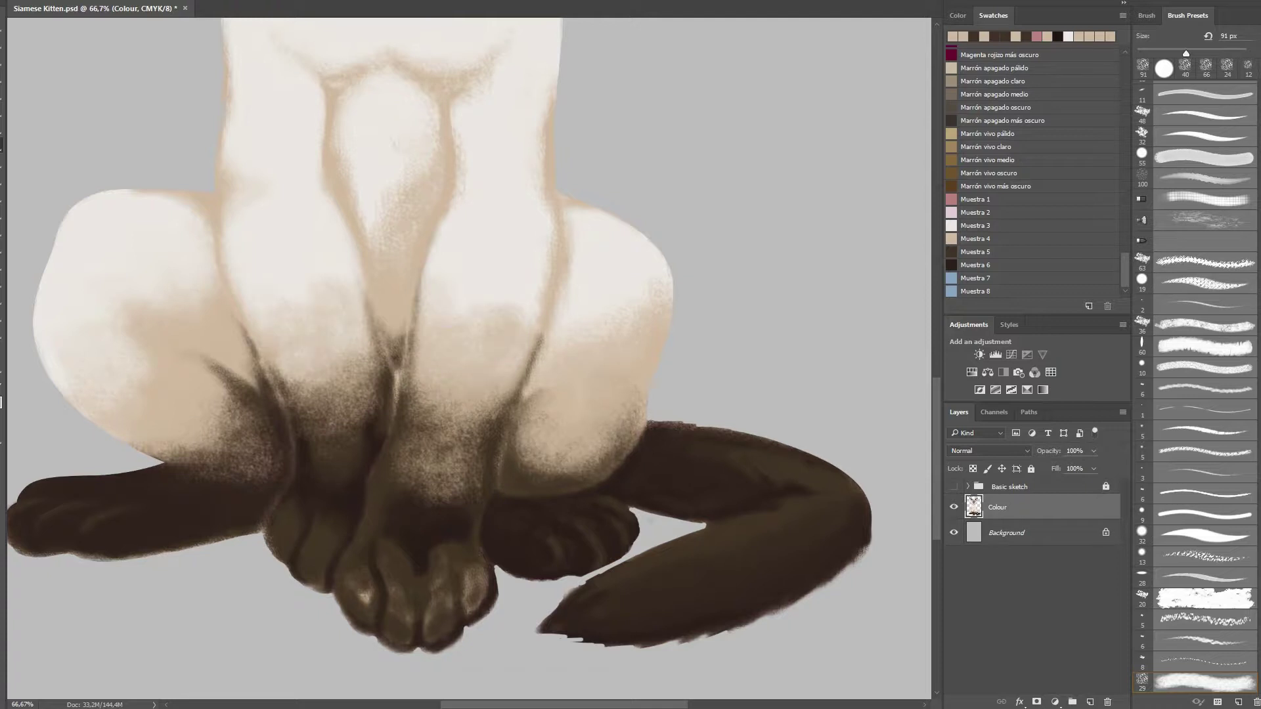
pyautogui.moveTo(330, 386); pyautogui.dragTo(362, 361)
pyautogui.scroll(3, 469, 358)
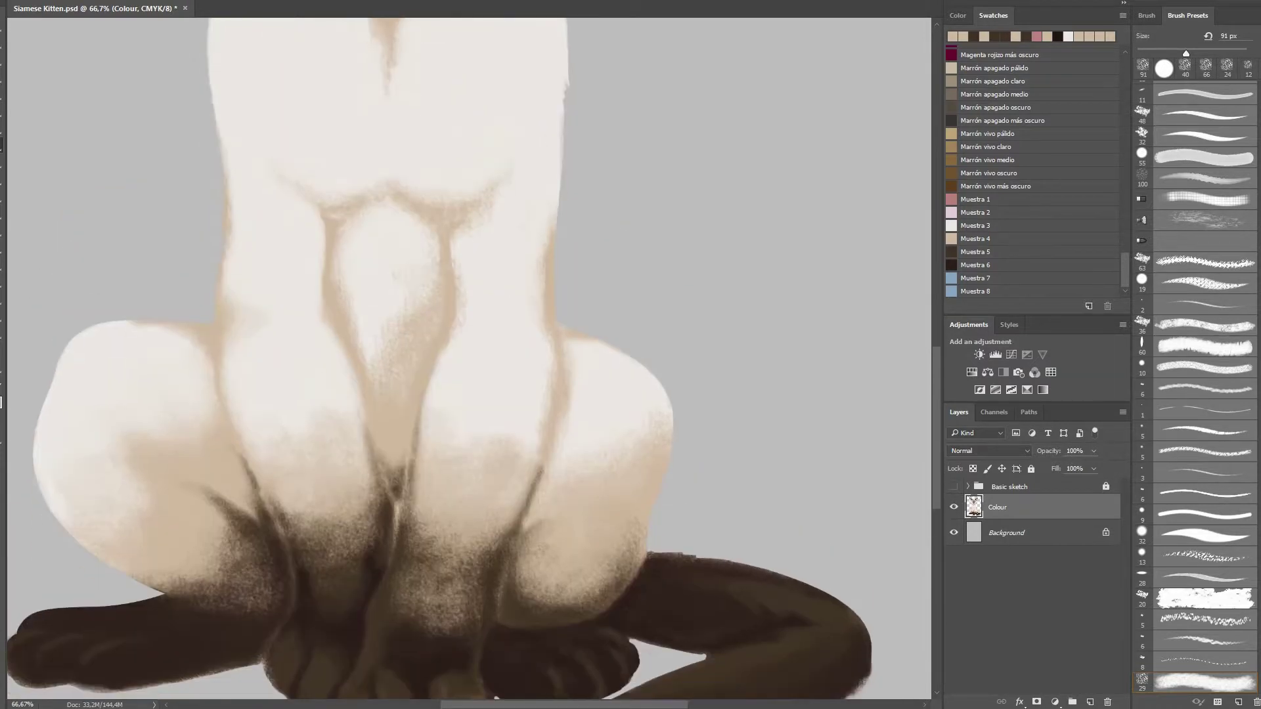
pyautogui.moveTo(359, 266)
pyautogui.mouseDown()
pyautogui.moveTo(374, 354)
pyautogui.moveTo(385, 249)
pyautogui.moveTo(420, 309)
pyautogui.mouseUp()
# - Darken the shading on both shoulders, then lighten each shoulder with a 48 px brush
pyautogui.scroll(2, 421, 239)
pyautogui.scroll(3, 421, 240)
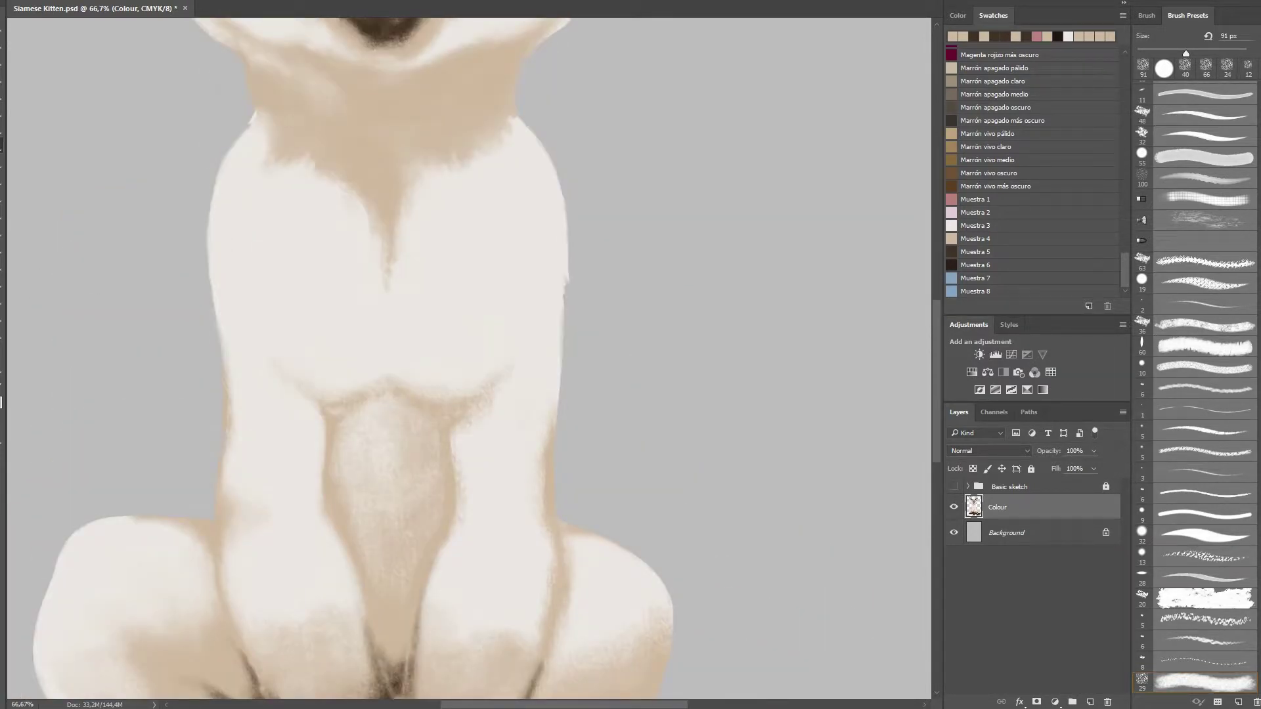
pyautogui.moveTo(242, 167); pyautogui.dragTo(260, 249)
pyautogui.moveTo(519, 141); pyautogui.dragTo(516, 256)
pyautogui.rightClick(468, 265)
pyautogui.doubleClick(487, 629)
pyautogui.moveTo(509, 174); pyautogui.dragTo(519, 256)
pyautogui.moveTo(261, 184)
pyautogui.mouseDown()
pyautogui.moveTo(269, 263)
pyautogui.moveTo(248, 251)
pyautogui.moveTo(301, 363)
pyautogui.mouseUp()
# - Shade beneath both shoulders with a sampled darker beige and soften the result
pyautogui.keyDown('alt'); pyautogui.click(309, 490); pyautogui.keyUp('alt')
pyautogui.moveTo(519, 289); pyautogui.dragTo(492, 368)
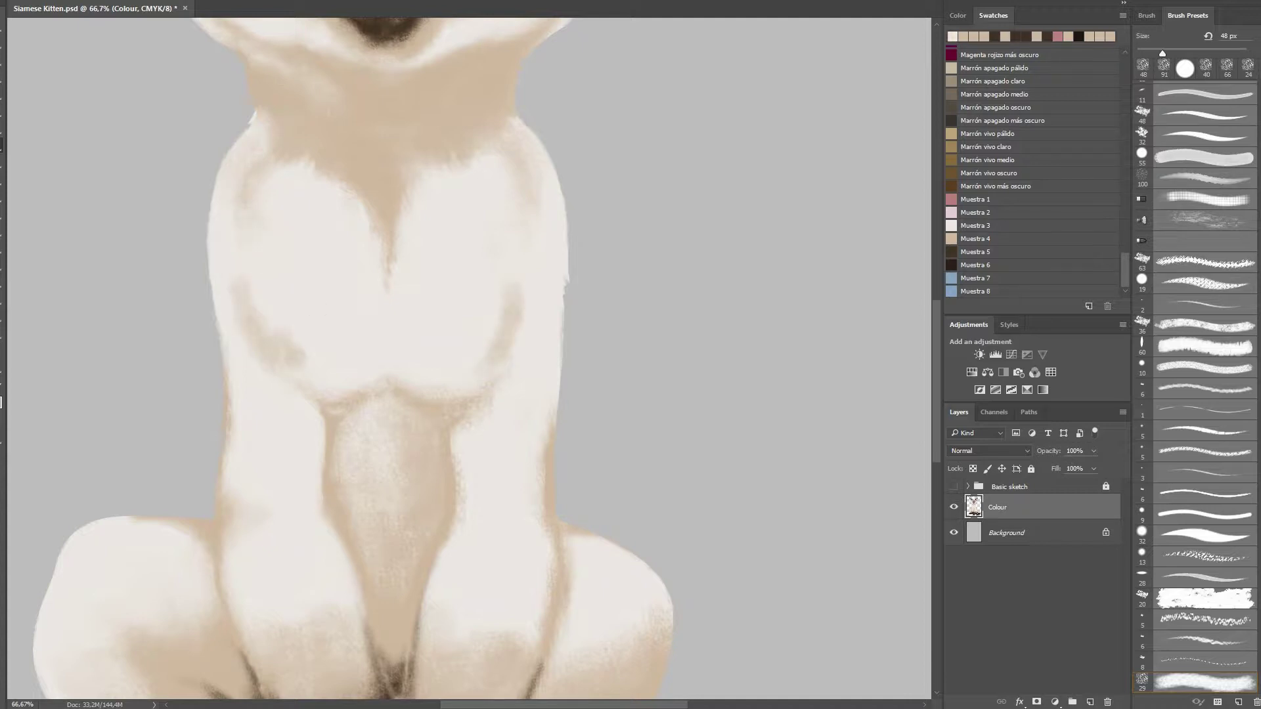
pyautogui.moveTo(256, 321); pyautogui.dragTo(292, 358)
pyautogui.moveTo(516, 292); pyautogui.dragTo(499, 338)
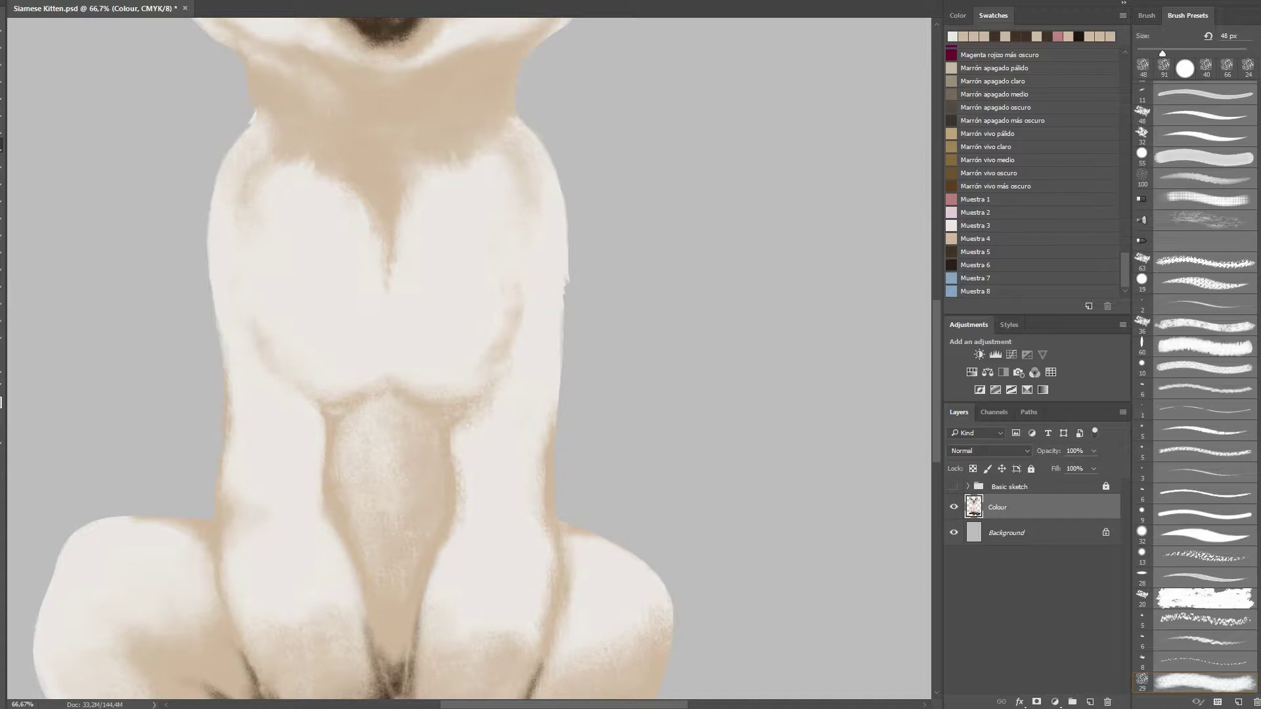
pyautogui.moveTo(381, 366); pyautogui.dragTo(446, 263)
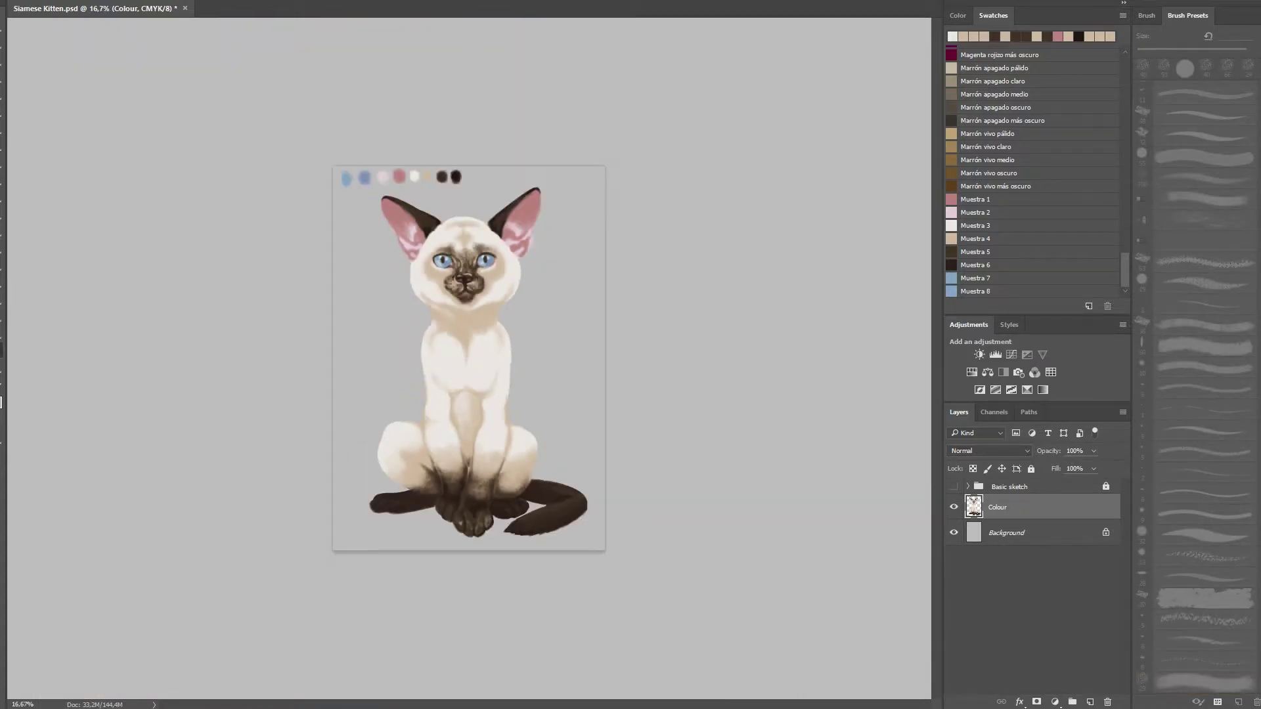
# - Lighten the right-cheek shading and highlight the toes of the left paw
pyautogui.moveTo(519, 289); pyautogui.dragTo(454, 360)
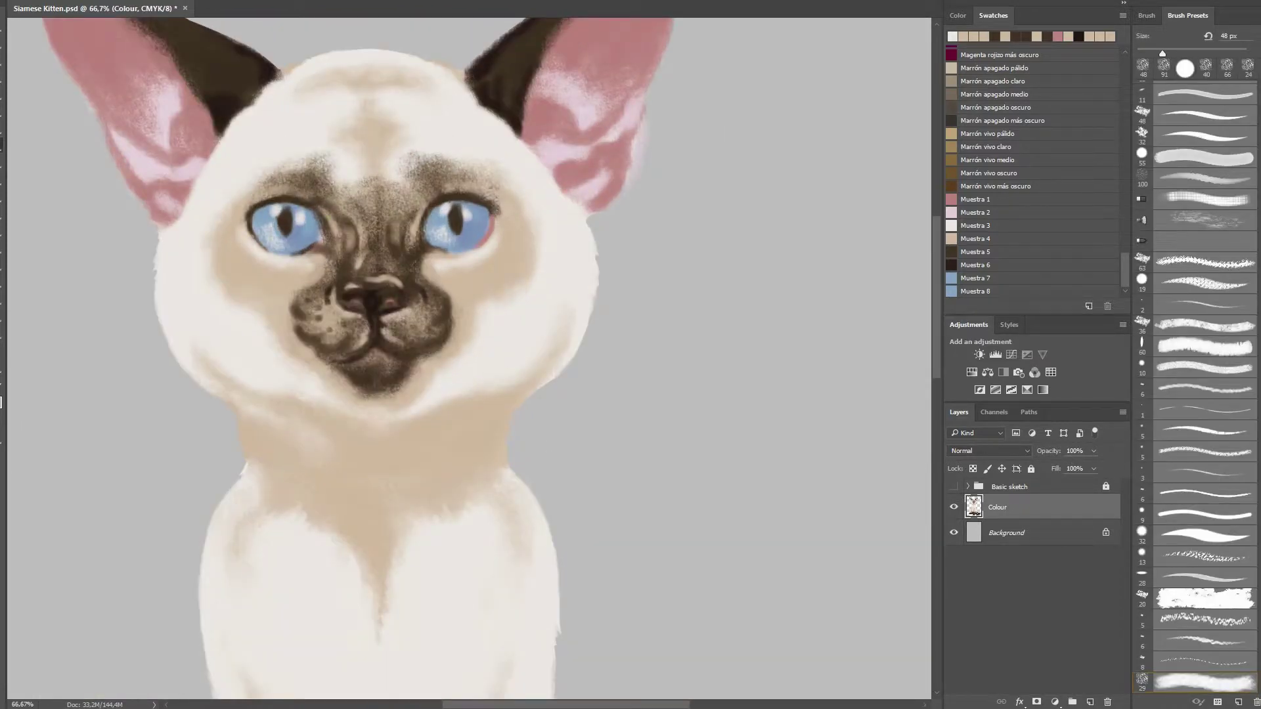
pyautogui.press('h')
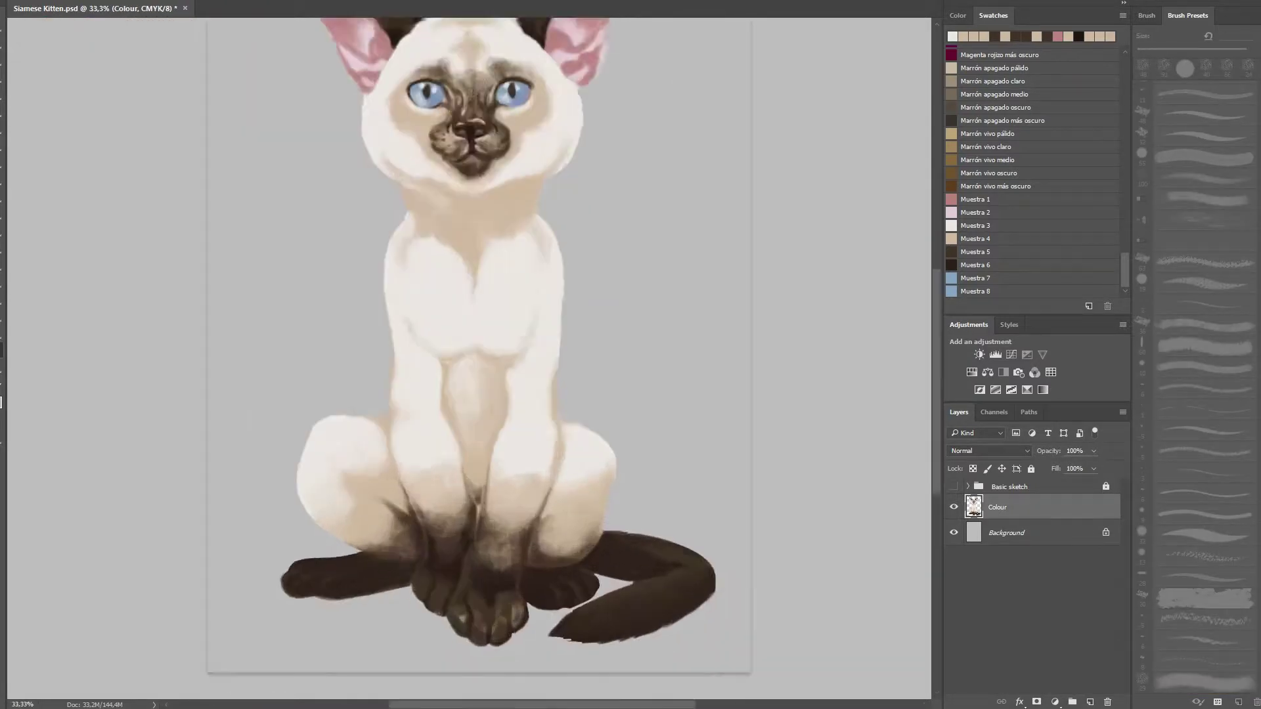
pyautogui.moveTo(447, 486); pyautogui.dragTo(436, 482)
pyautogui.moveTo(282, 486)
pyautogui.mouseDown()
pyautogui.moveTo(115, 494)
pyautogui.moveTo(151, 489)
pyautogui.mouseUp()
# - Brush light strokes along the tail and lighten its dark shadow stroke
pyautogui.moveTo(598, 594); pyautogui.dragTo(426, 591)
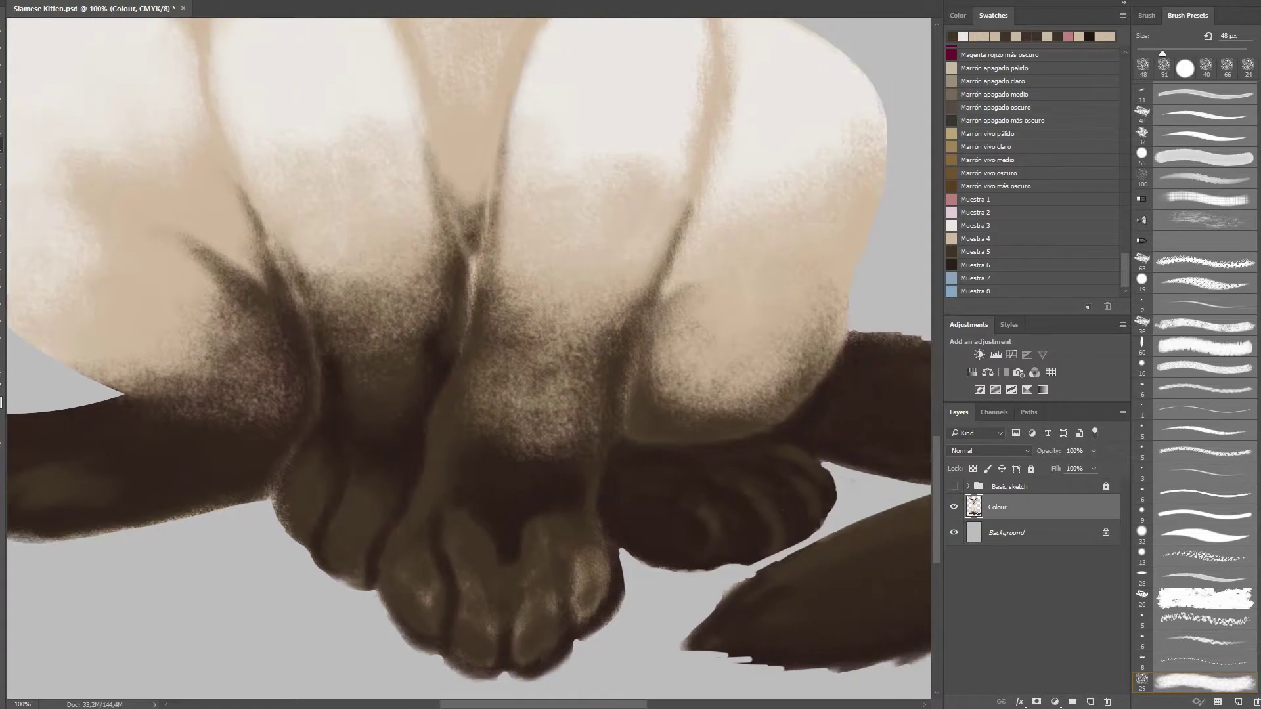
pyautogui.moveTo(683, 519); pyautogui.dragTo(387, 516)
pyautogui.moveTo(637, 460); pyautogui.dragTo(499, 459)
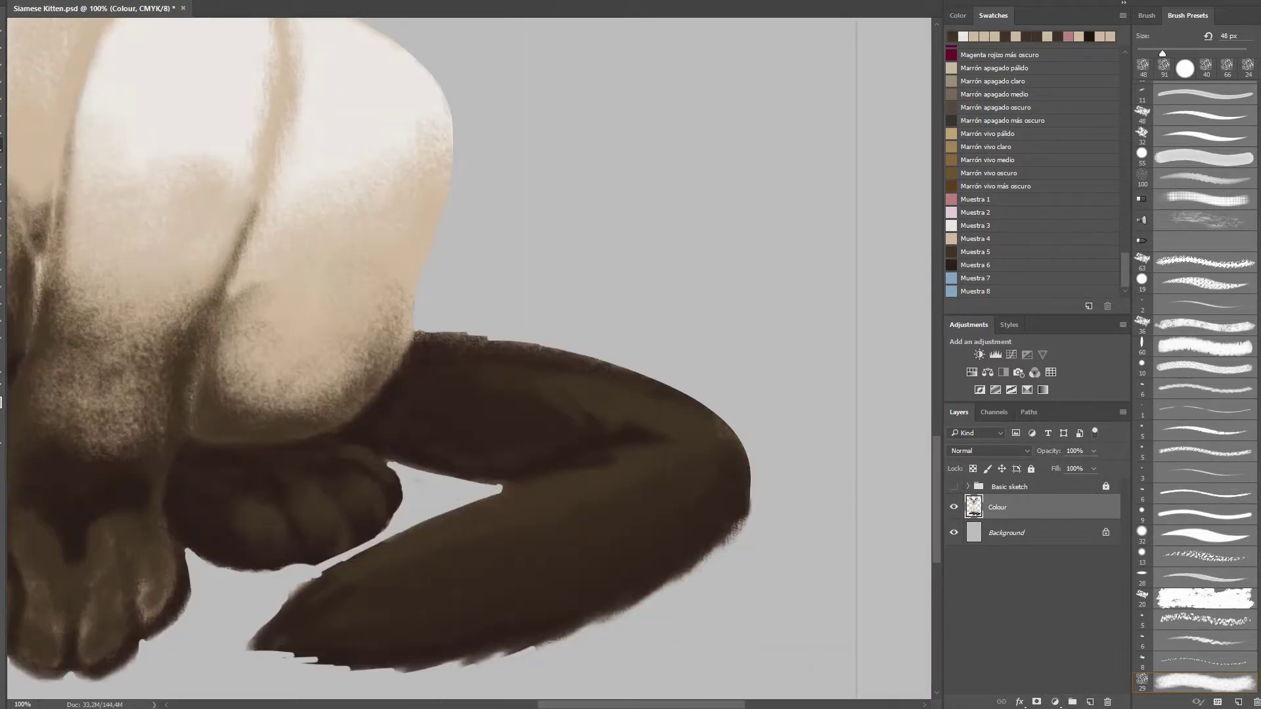
pyautogui.moveTo(657, 432); pyautogui.dragTo(624, 442)
pyautogui.hotkey('ctrl', '-')
pyautogui.hotkey('ctrl', '-')
pyautogui.hotkey('ctrl', '-')
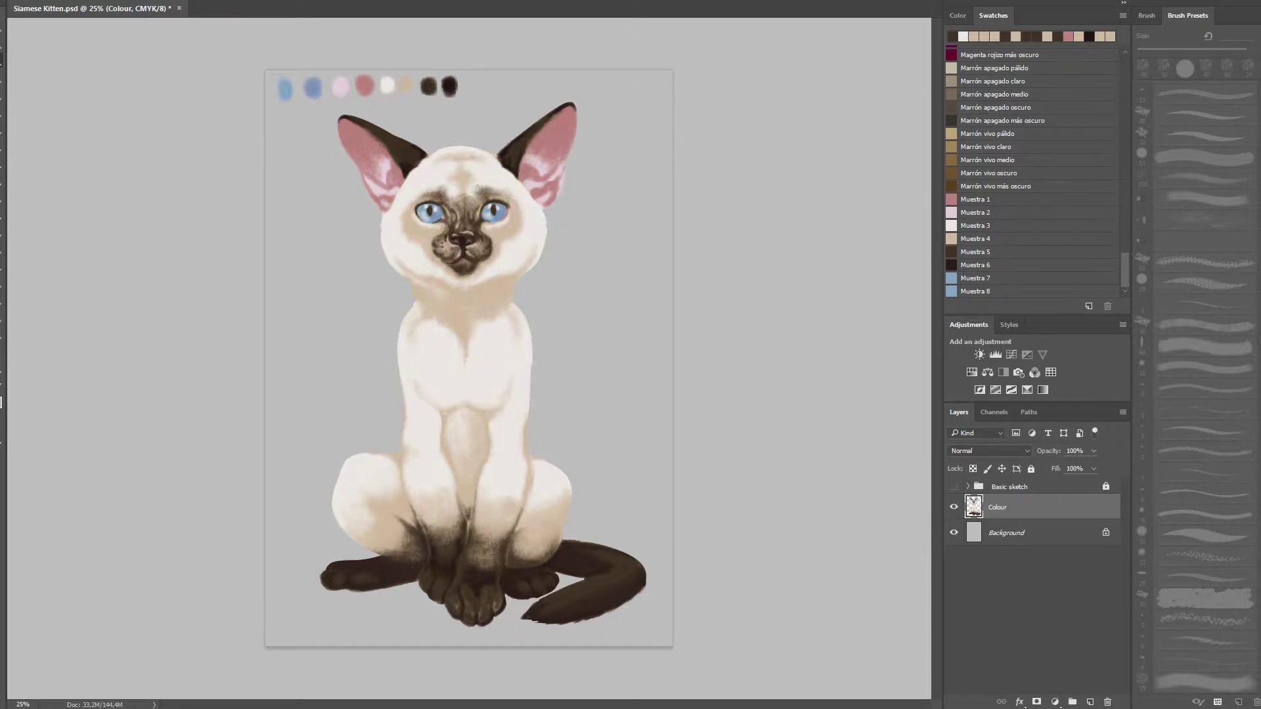
pyautogui.moveTo(287, 129)
pyautogui.mouseDown()
pyautogui.moveTo(343, 103)
pyautogui.moveTo(493, 71)
pyautogui.moveTo(283, 70)
pyautogui.mouseUp()
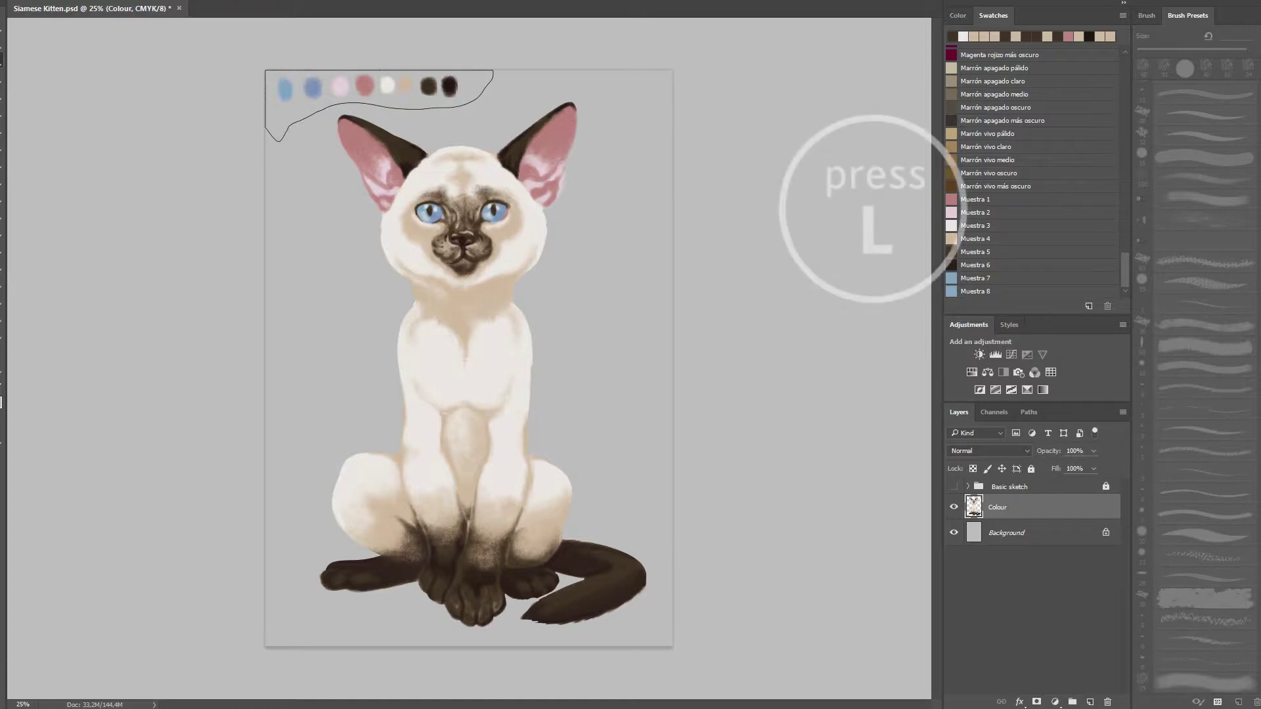
# - Lasso the row of colour test dots, delete them, and deselect
pyautogui.moveTo(266, 87); pyautogui.dragTo(279, 139)
pyautogui.press('Delete')
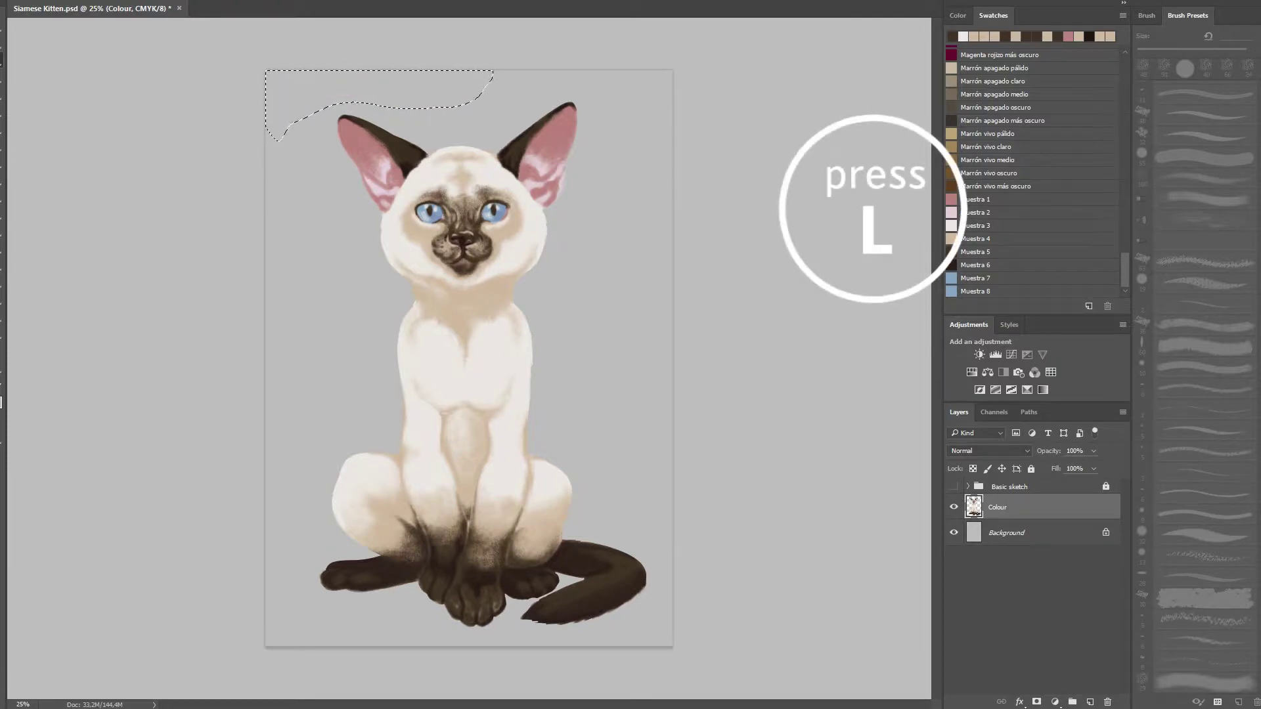
pyautogui.rightClick(442, 178)
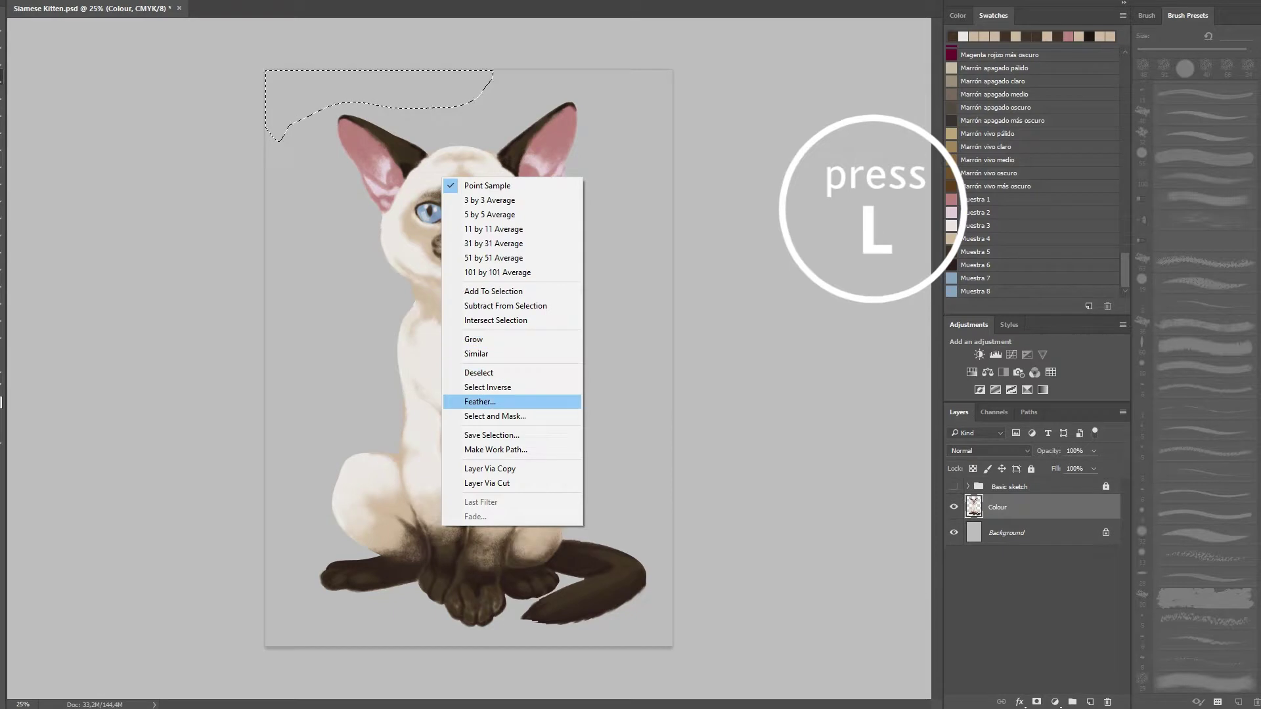
pyautogui.click(486, 372)
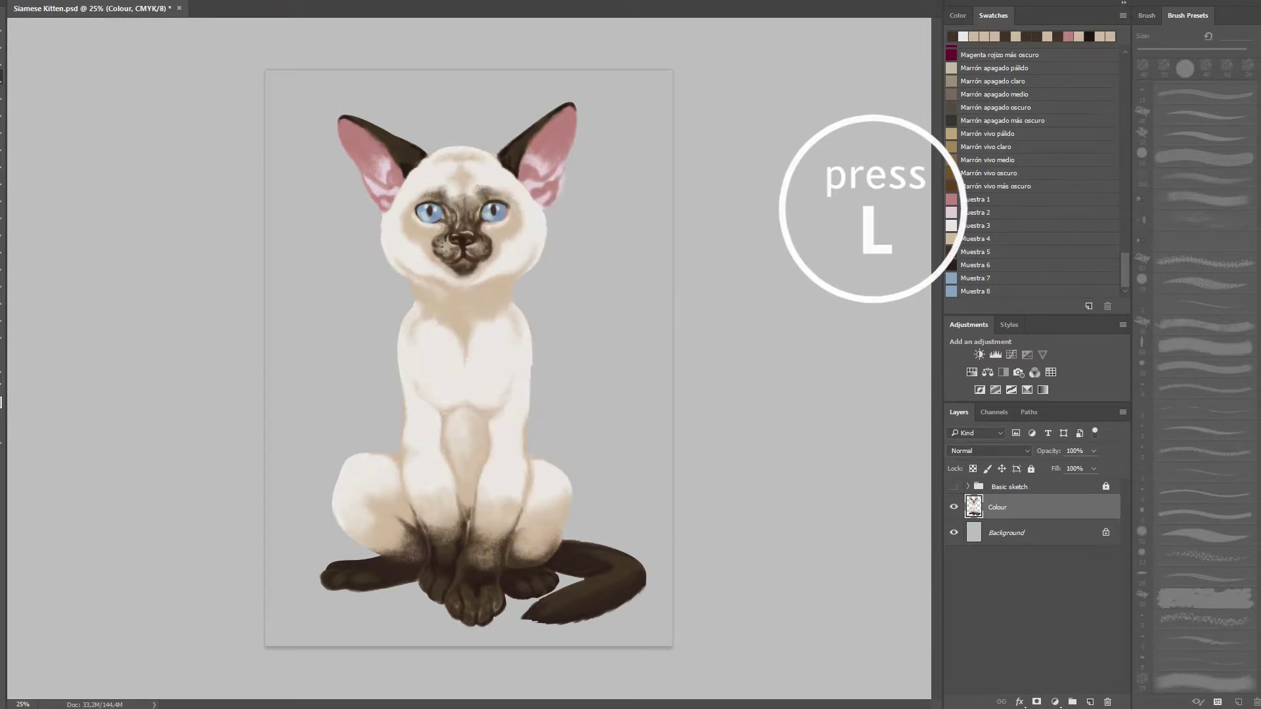
# - Clear the leftover selection near the ear and return to painting with a 12 px brush
pyautogui.scroll(3, 559, 144)
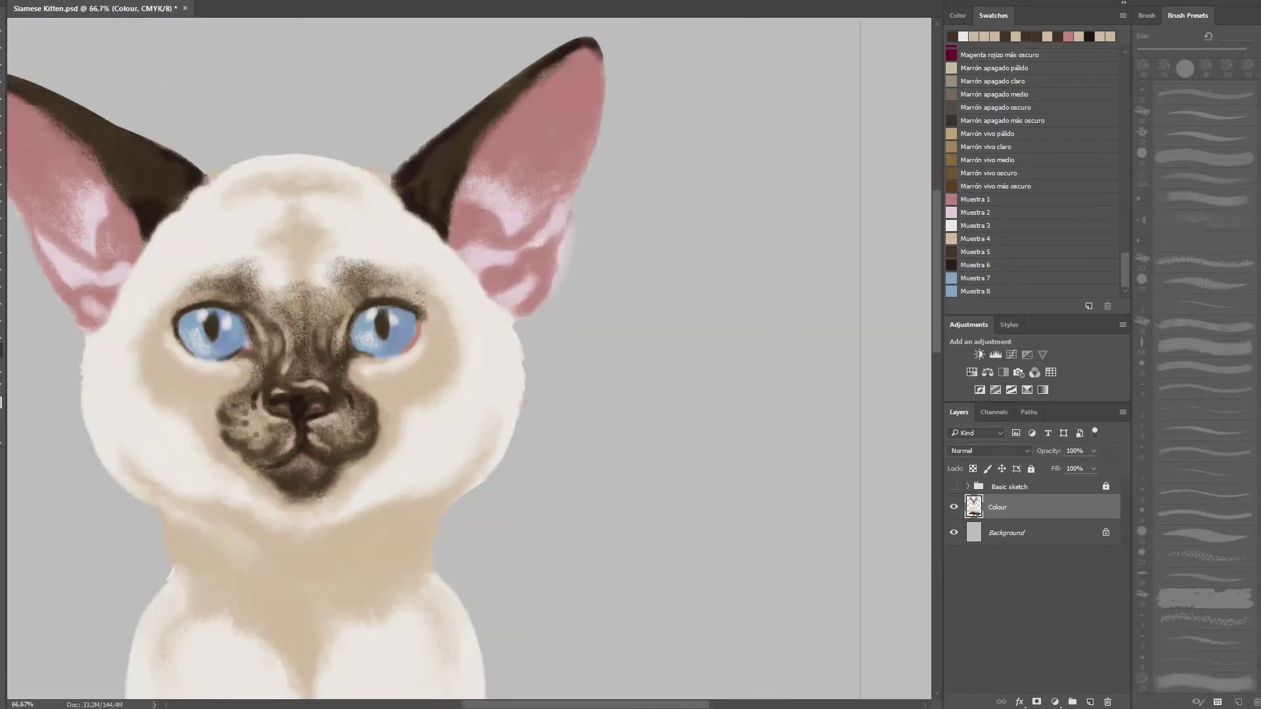
pyautogui.press('b')
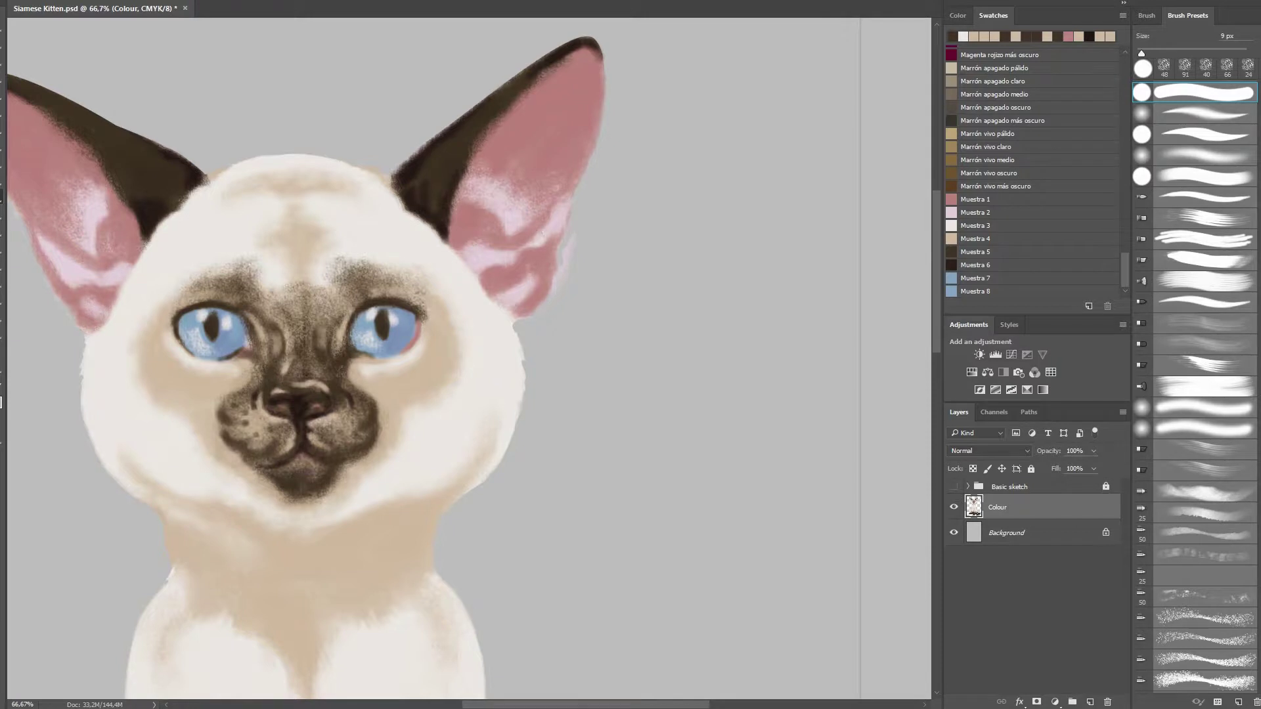
pyautogui.press('i')
pyautogui.hotkey('ctrl', 'd')
pyautogui.press('b')
pyautogui.rightClick(509, 139)
pyautogui.doubleClick(638, 153)
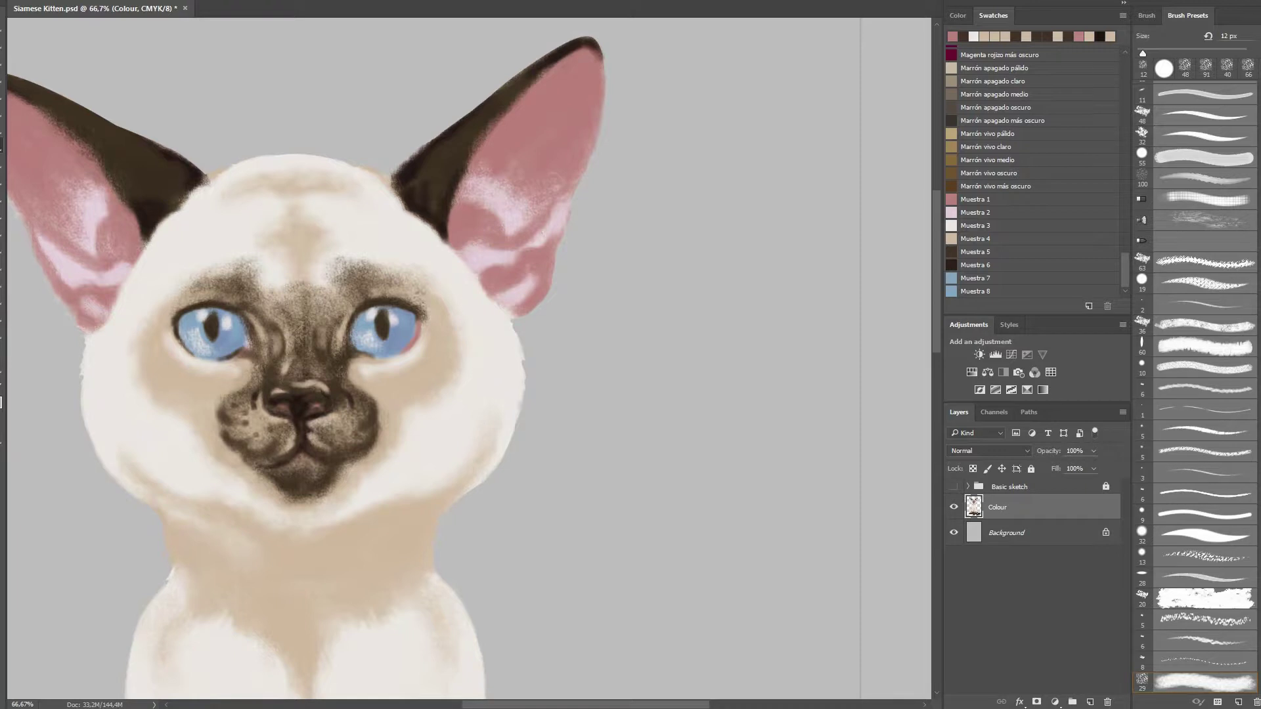
# - Sample near-white, pink and light pink from the ear and brighten the ear-to-head edge
pyautogui.keyDown('alt'); pyautogui.click(478, 276); pyautogui.keyUp('alt')
pyautogui.keyDown('alt'); pyautogui.click(521, 328); pyautogui.keyUp('alt')
pyautogui.keyDown('alt'); pyautogui.click(505, 299); pyautogui.keyUp('alt')
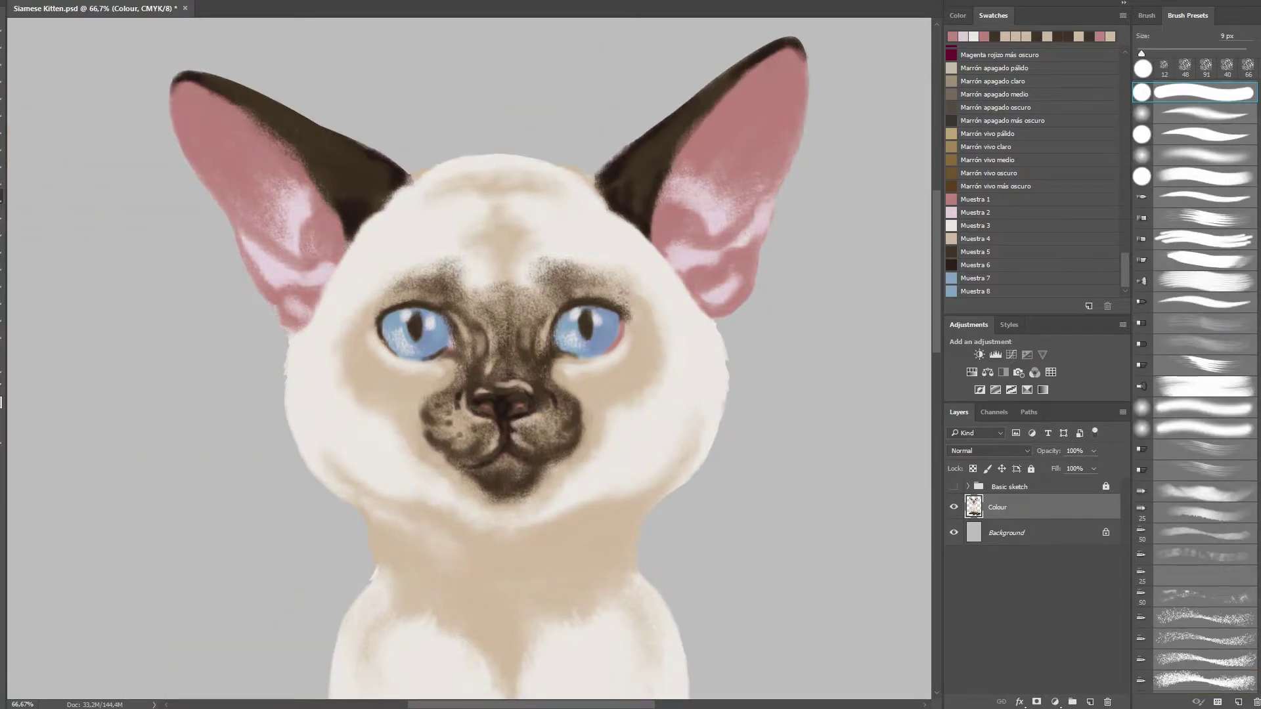
pyautogui.press('b')
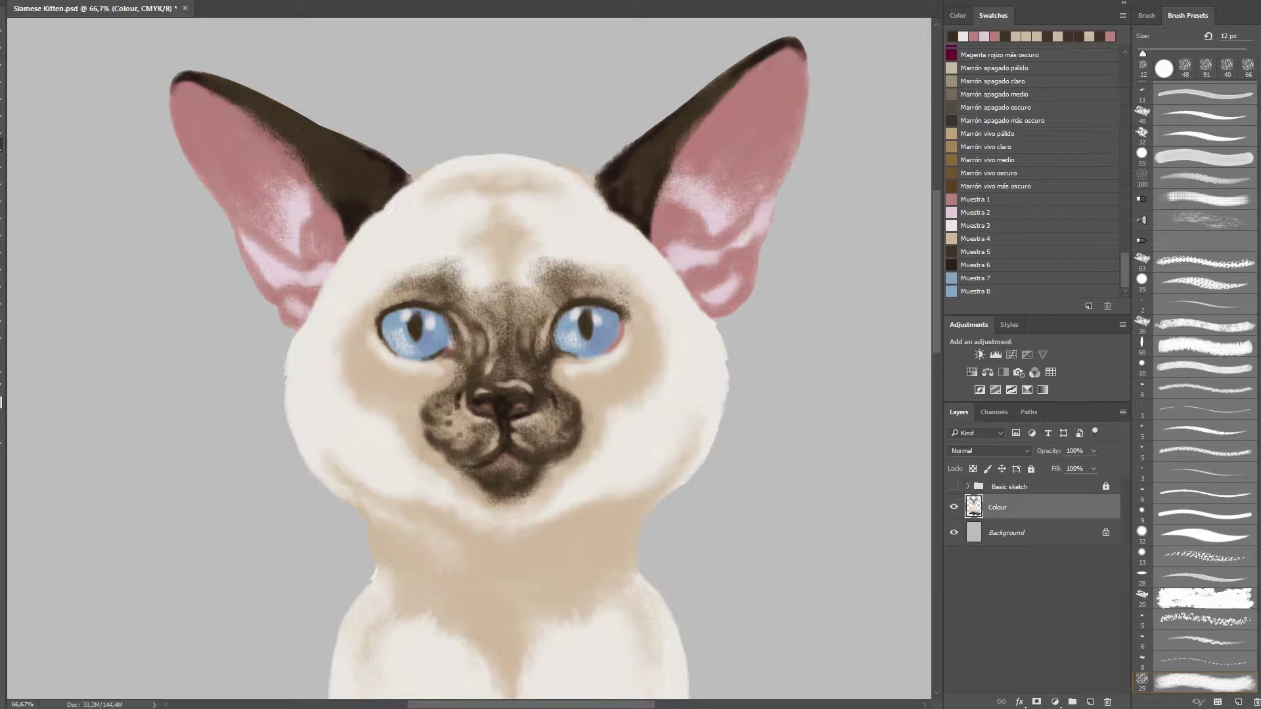
pyautogui.moveTo(606, 205); pyautogui.dragTo(621, 218)
pyautogui.hotkey('ctrl', '-')
pyautogui.hotkey('ctrl', '-')
pyautogui.hotkey('ctrl', '-')
# - Sample tan fur colours and lighten the dark fur under the chin and right muzzle edge
pyautogui.scroll(2, 482, 236)
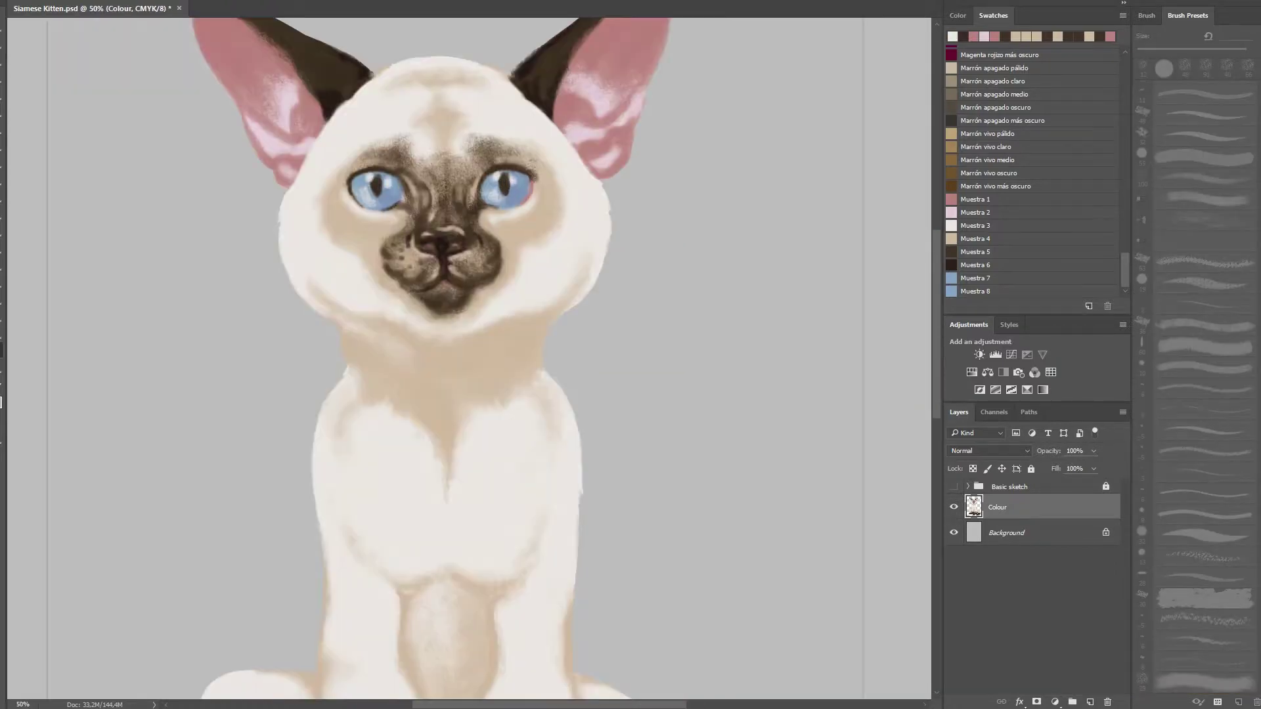
pyautogui.scroll(2, 446, 155)
pyautogui.scroll(-1, 447, 154)
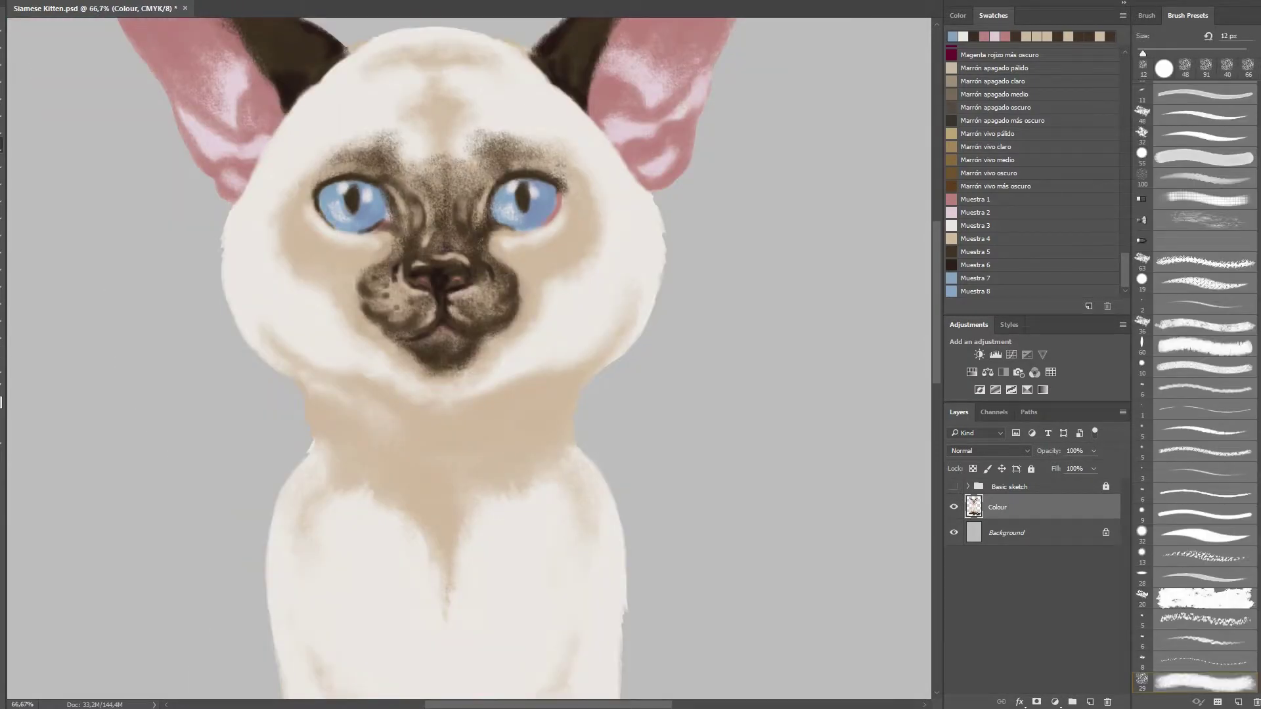
pyautogui.click(394, 273)
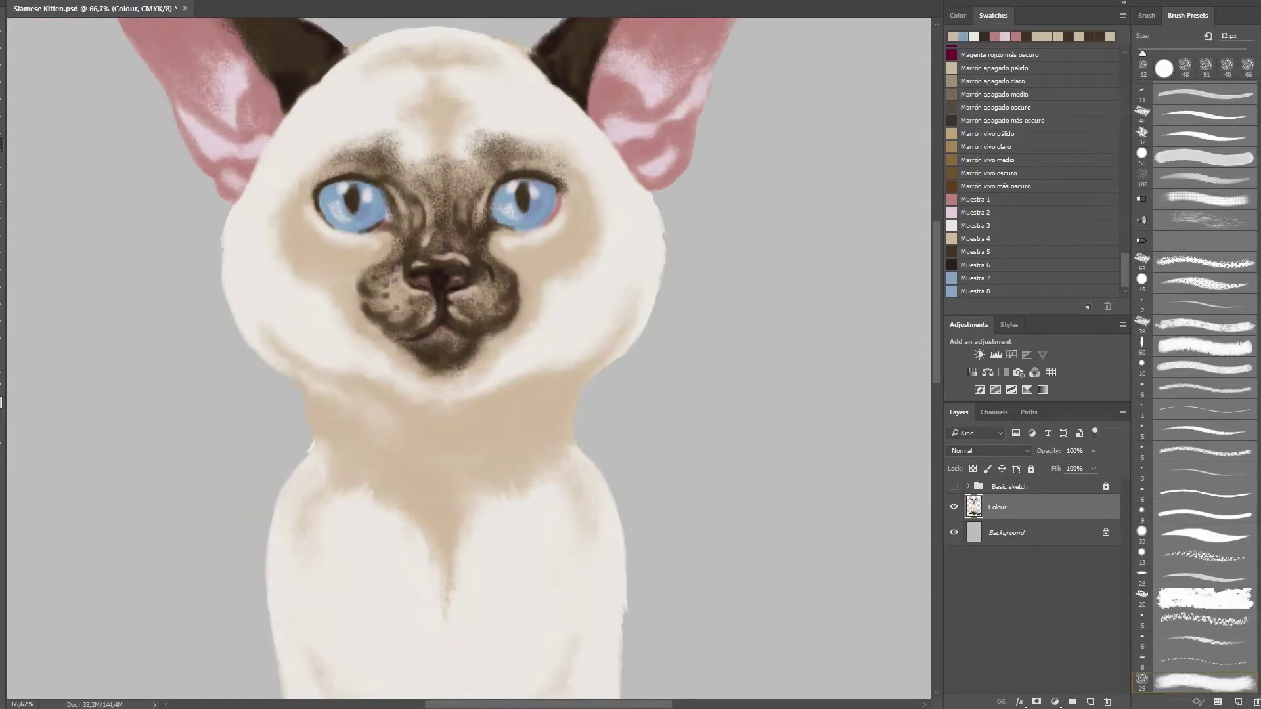
pyautogui.click(338, 266)
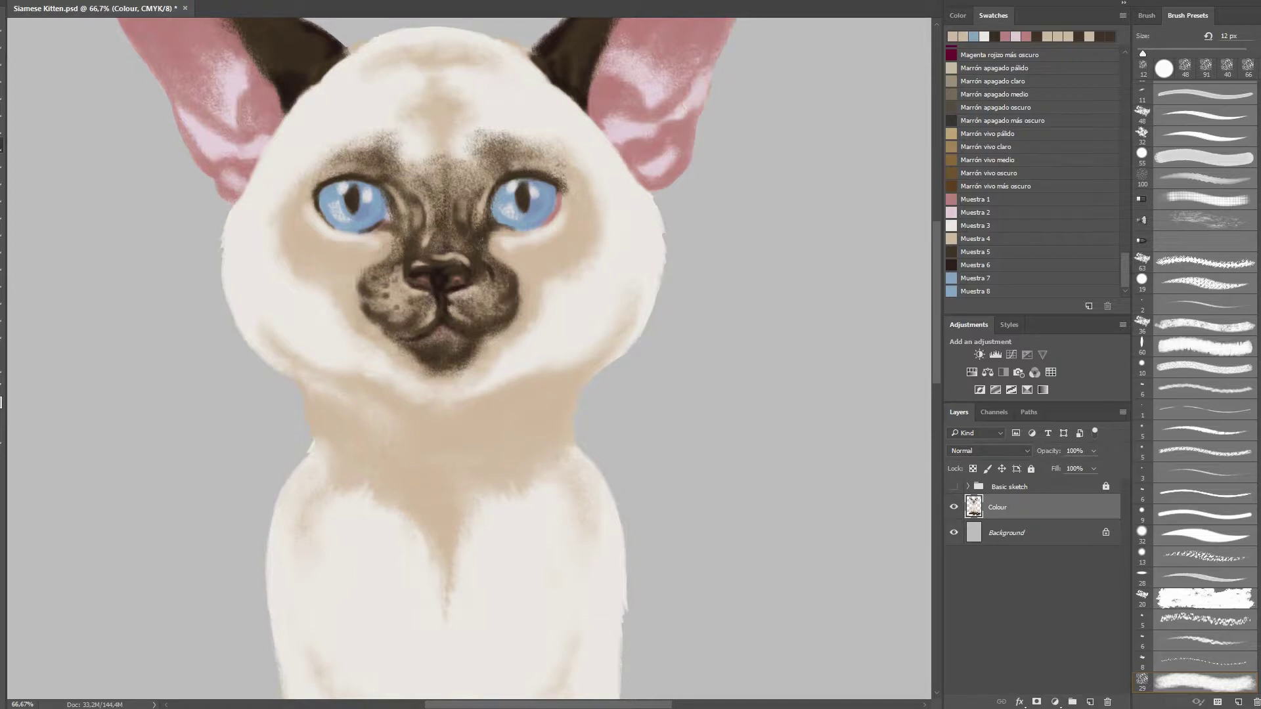
pyautogui.click(339, 266)
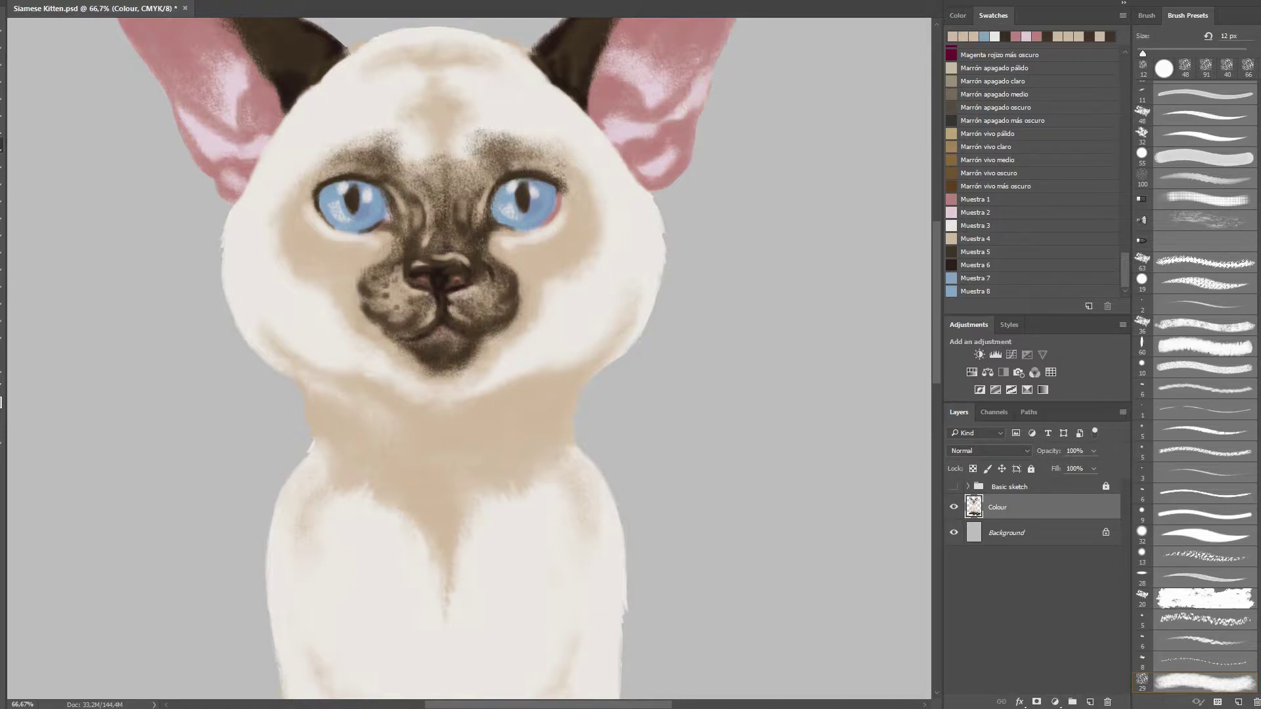
pyautogui.moveTo(424, 366); pyautogui.dragTo(475, 365)
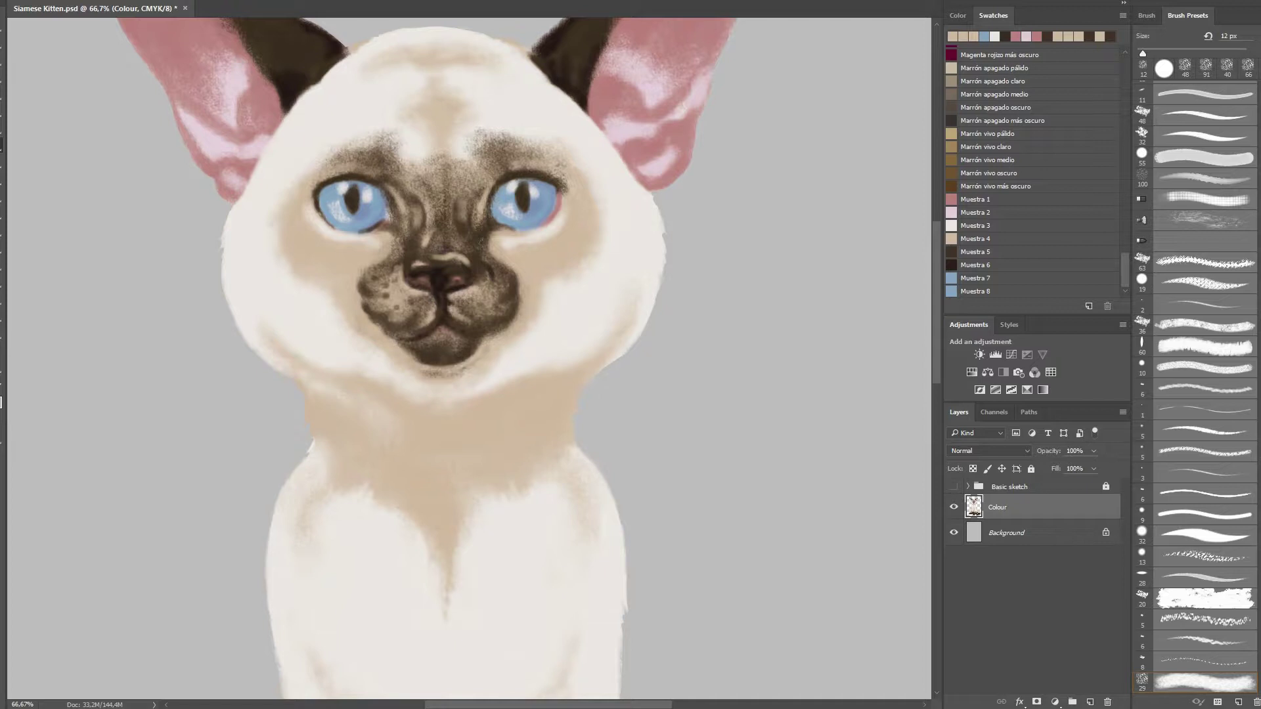
pyautogui.moveTo(519, 289)
pyautogui.mouseDown()
pyautogui.moveTo(509, 328)
pyautogui.moveTo(487, 341)
pyautogui.moveTo(507, 332)
pyautogui.mouseUp()
# - With a 28 px brush, lighten fur under and around the eyes and add tan strokes above them
pyautogui.keyDown('alt'); pyautogui.click(358, 244); pyautogui.keyUp('alt')
pyautogui.moveTo(348, 245); pyautogui.dragTo(391, 241)
pyautogui.moveTo(495, 246); pyautogui.dragTo(569, 200)
pyautogui.moveTo(308, 197); pyautogui.dragTo(348, 248)
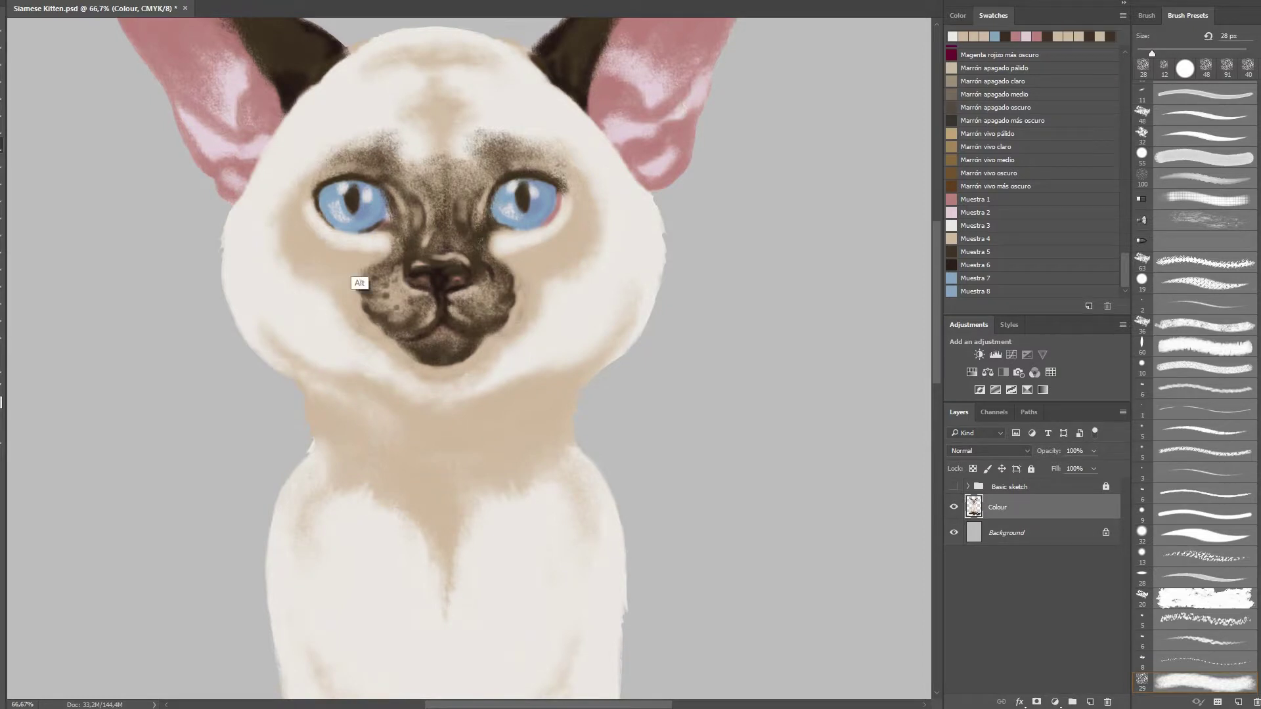
pyautogui.moveTo(389, 134); pyautogui.dragTo(389, 161)
pyautogui.moveTo(493, 132); pyautogui.dragTo(496, 161)
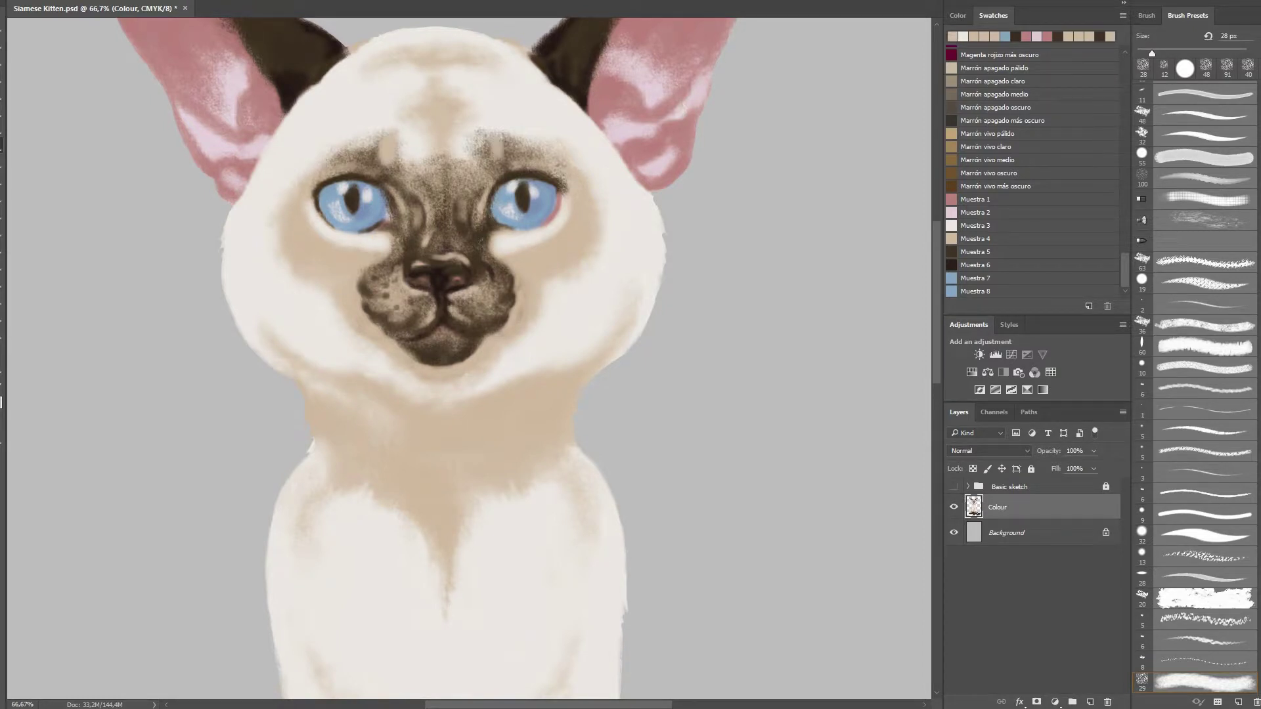
# - Use a 12 px dark-brown brush to darken both eyes' lower rims, then sample the ear pink and eye blue
pyautogui.scroll(5, 427, 361)
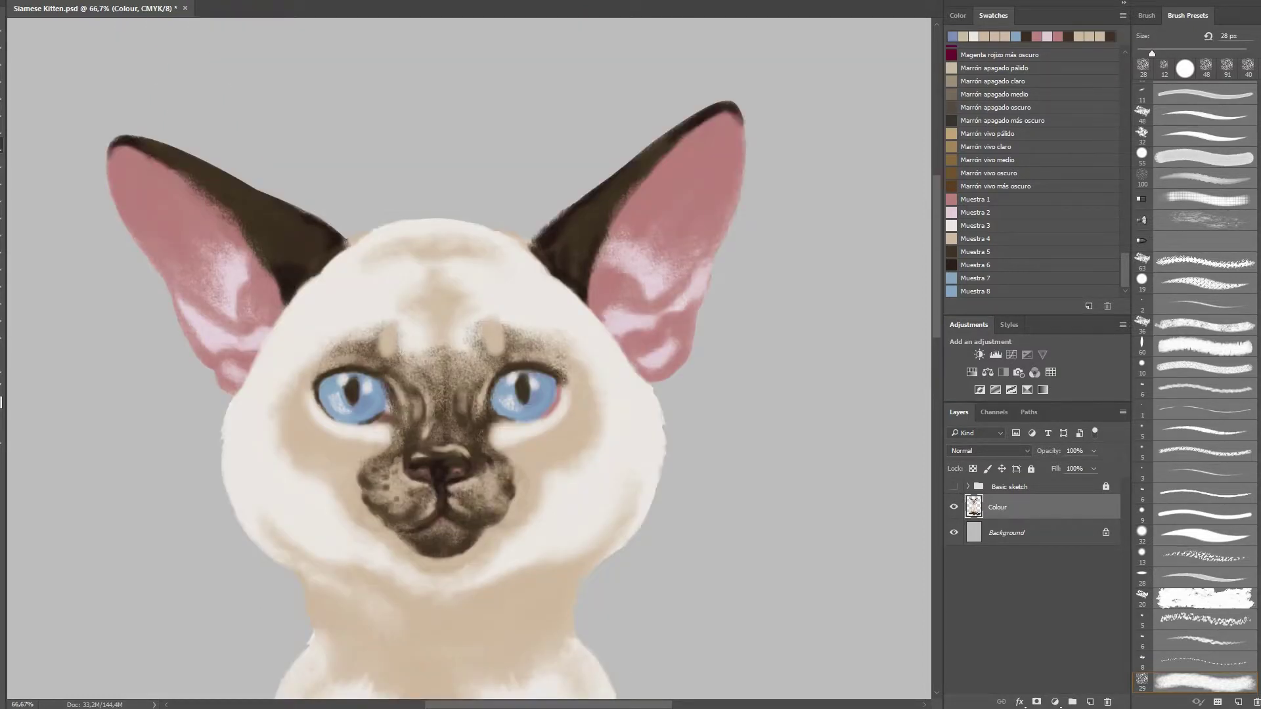
pyautogui.rightClick(400, 396)
pyautogui.doubleClick(465, 430)
pyautogui.keyDown('alt'); pyautogui.click(294, 275); pyautogui.keyUp('alt')
pyautogui.moveTo(315, 396)
pyautogui.mouseDown()
pyautogui.moveTo(338, 423)
pyautogui.moveTo(365, 420)
pyautogui.mouseUp()
pyautogui.moveTo(499, 426); pyautogui.dragTo(548, 415)
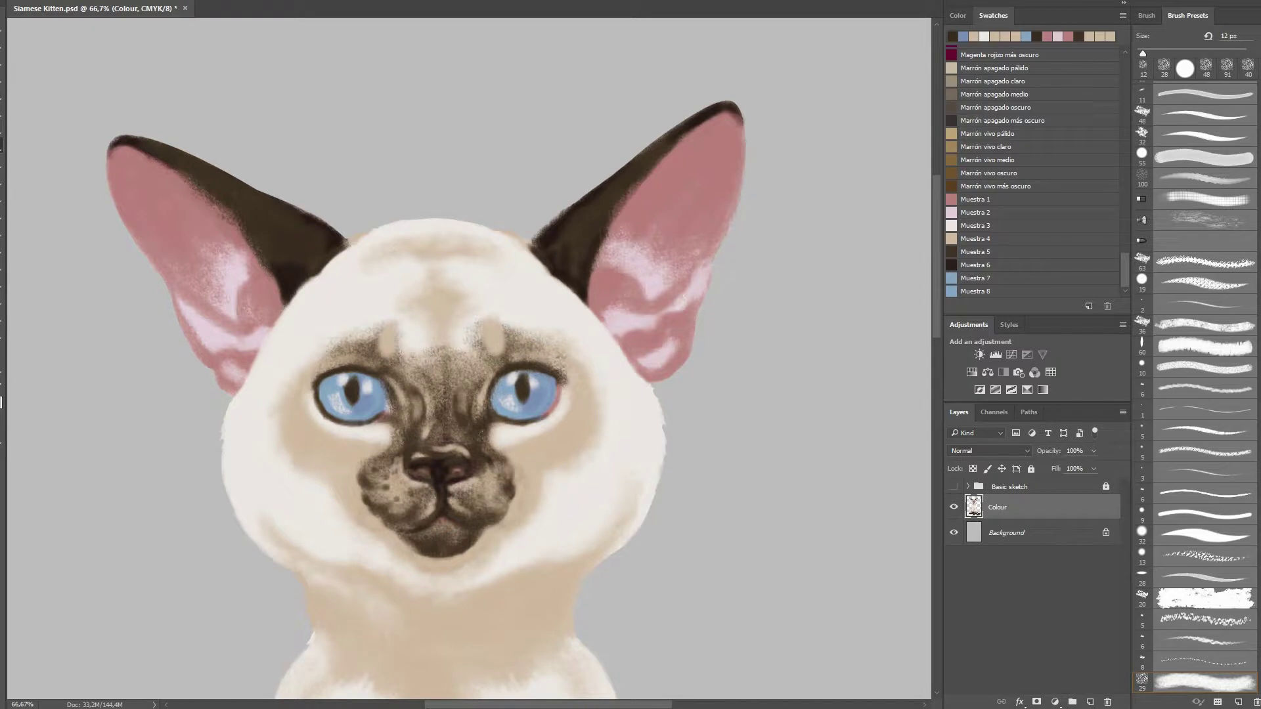
pyautogui.keyDown('alt'); pyautogui.click(599, 313); pyautogui.keyUp('alt')
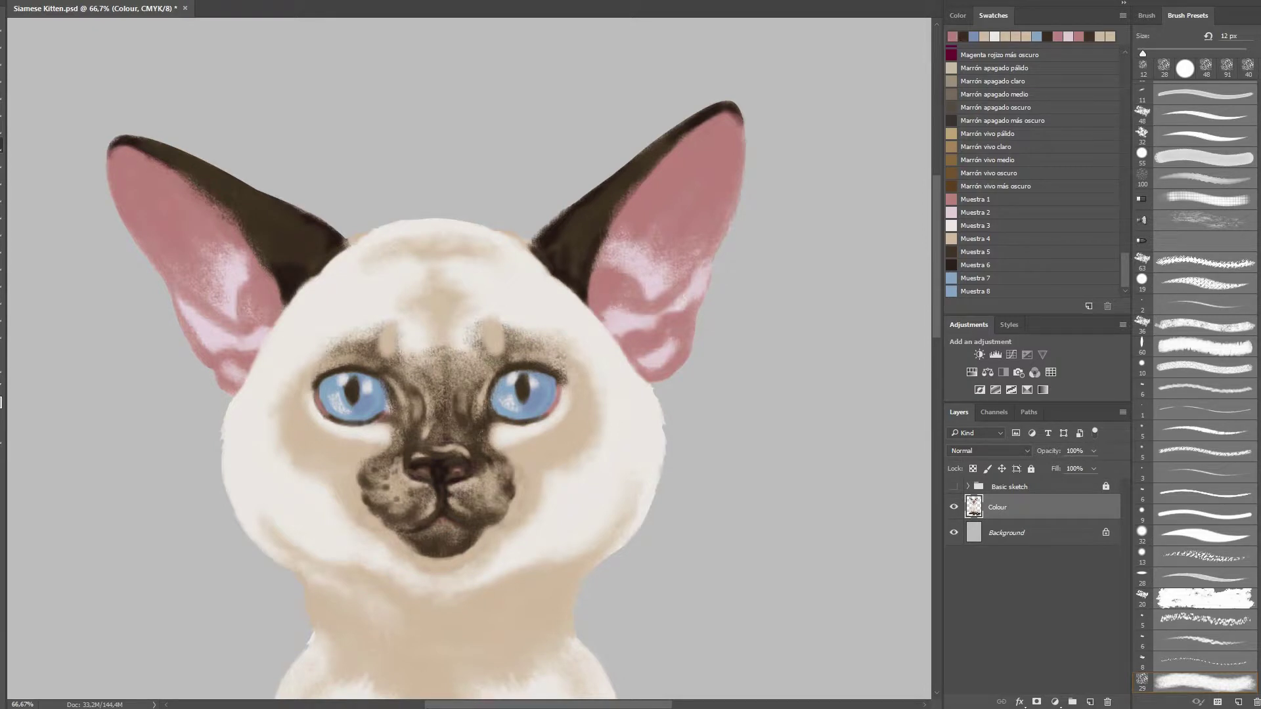
pyautogui.keyDown('alt'); pyautogui.click(330, 420); pyautogui.keyUp('alt')
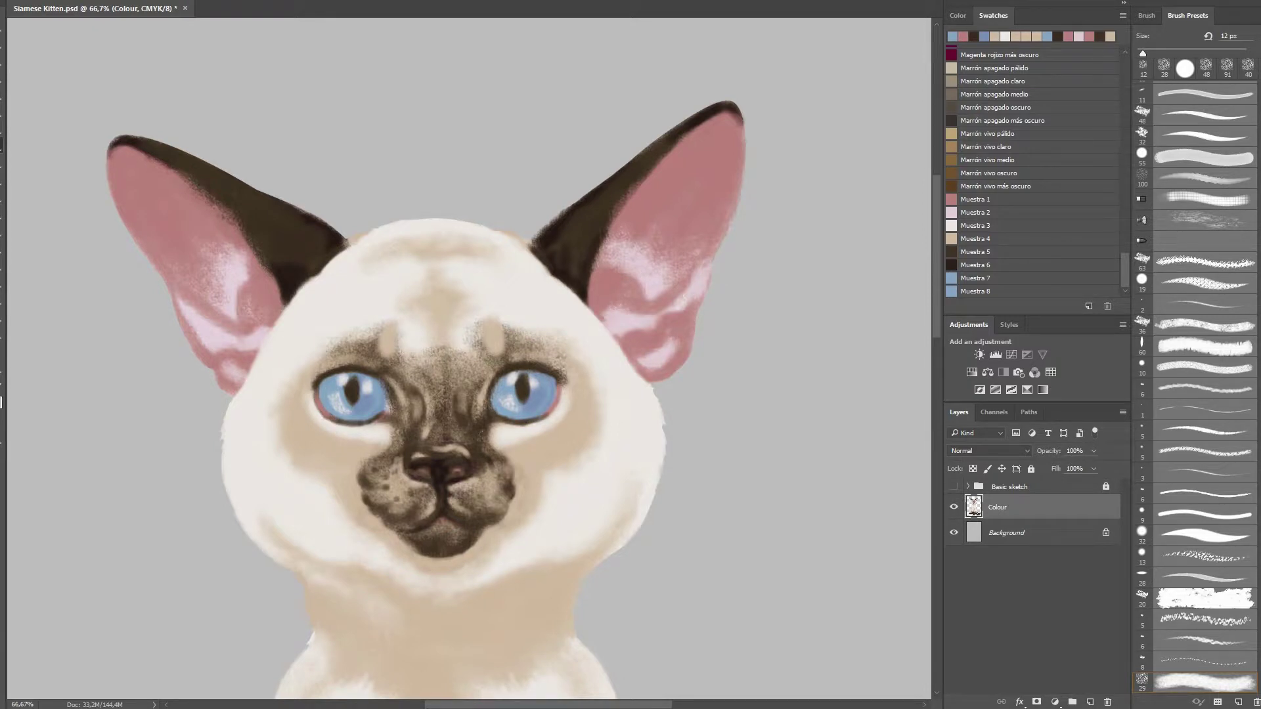
pyautogui.keyDown('alt'); pyautogui.click(169, 243); pyautogui.keyUp('alt')
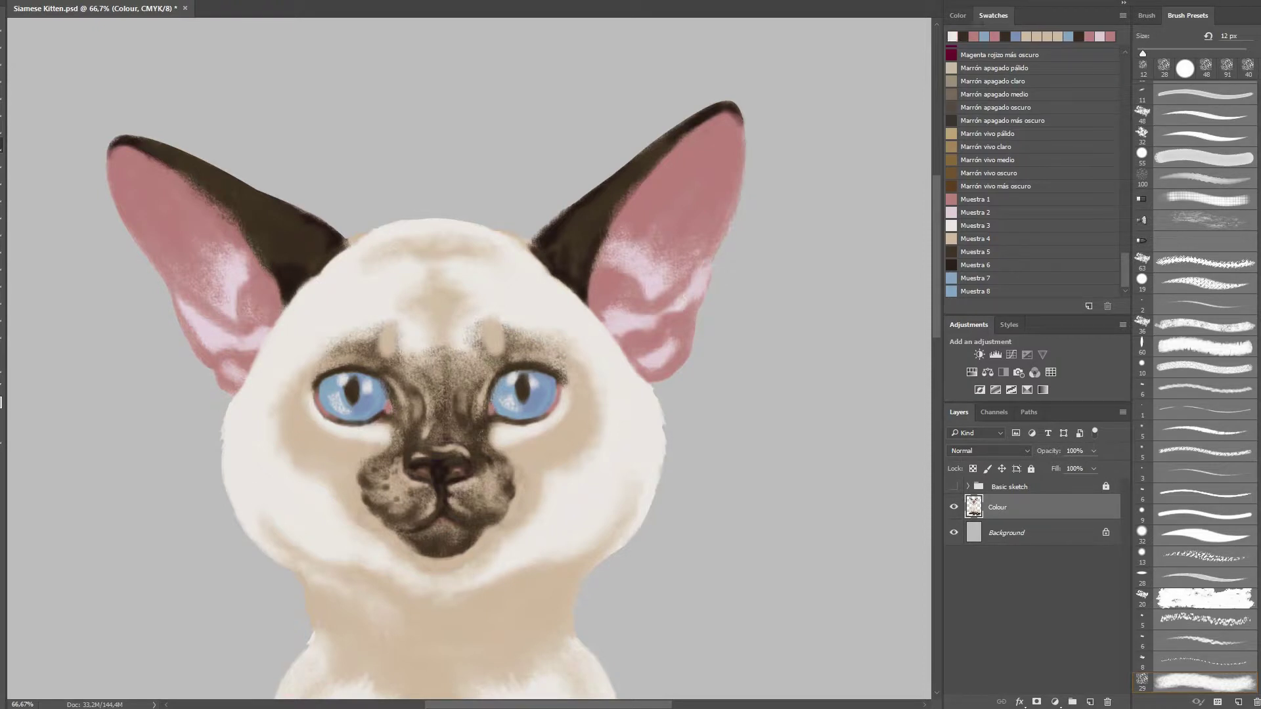
# - With a 36 px dark-brown brush, paint forehead strokes and darken the brows above both eyes
pyautogui.keyDown('alt'); pyautogui.click(250, 493); pyautogui.keyUp('alt')
pyautogui.rightClick(391, 323)
pyautogui.moveTo(408, 366); pyautogui.dragTo(424, 365)
pyautogui.press('Return')
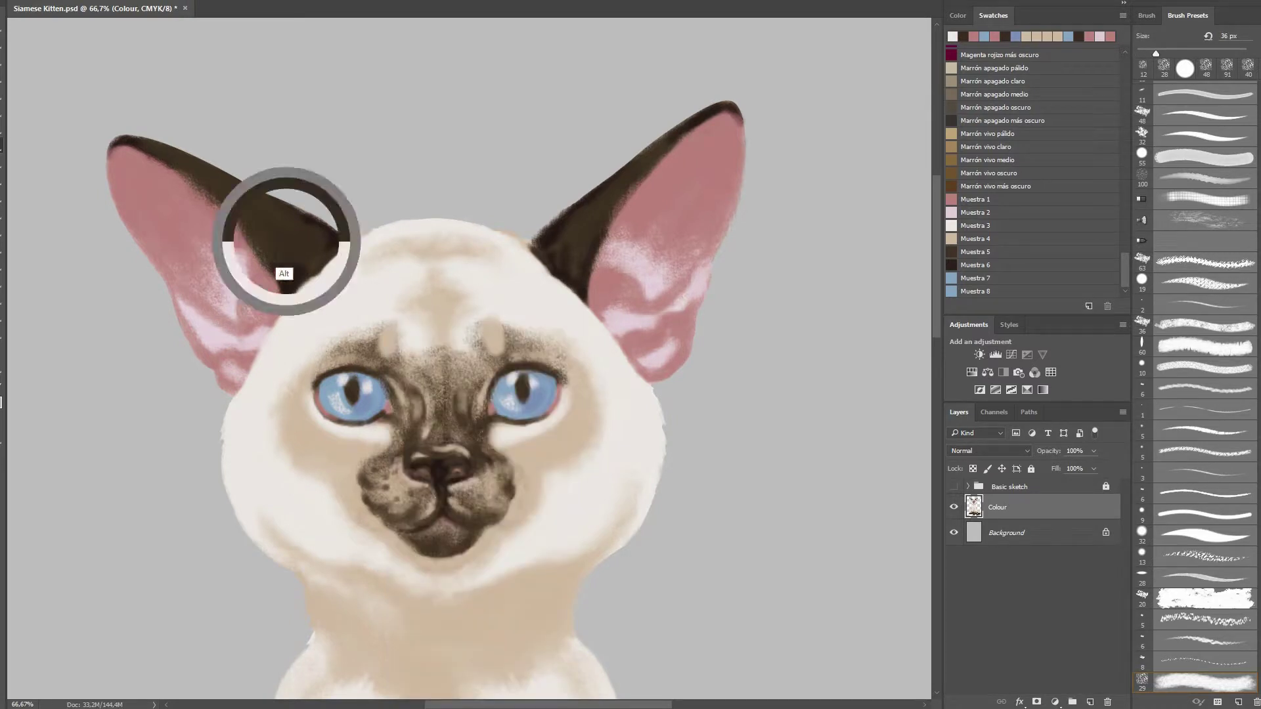
pyautogui.keyDown('alt'); pyautogui.click(258, 244); pyautogui.keyUp('alt')
pyautogui.moveTo(397, 317); pyautogui.dragTo(414, 392)
pyautogui.moveTo(475, 323); pyautogui.dragTo(491, 383)
pyautogui.moveTo(376, 308); pyautogui.dragTo(384, 342)
pyautogui.moveTo(502, 305); pyautogui.dragTo(515, 348)
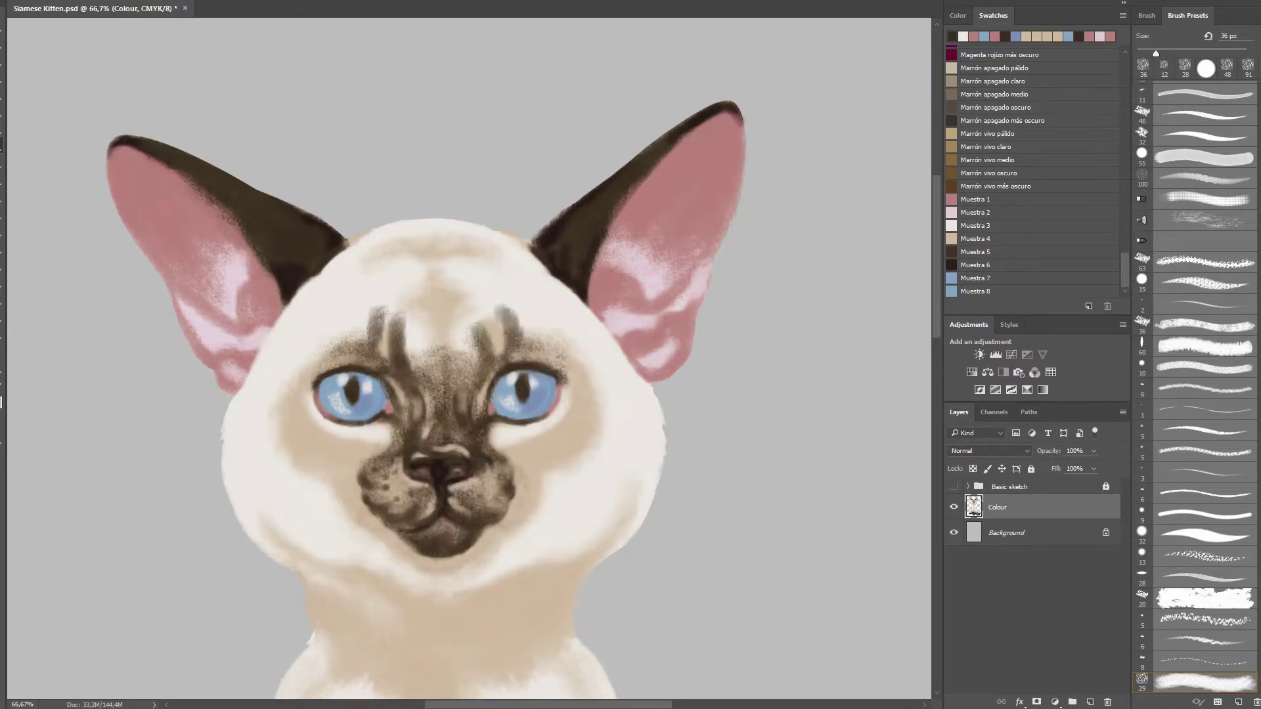
# - Paint light beige beside the brows, around both eyes and along the forehead stripe
pyautogui.keyDown('alt'); pyautogui.click(331, 476); pyautogui.keyUp('alt')
pyautogui.moveTo(368, 312); pyautogui.dragTo(378, 335)
pyautogui.moveTo(519, 312); pyautogui.dragTo(595, 394)
pyautogui.moveTo(315, 342); pyautogui.dragTo(286, 381)
pyautogui.moveTo(415, 275)
pyautogui.mouseDown()
pyautogui.moveTo(404, 354)
pyautogui.moveTo(420, 308)
pyautogui.mouseUp()
pyautogui.moveTo(466, 354)
pyautogui.mouseDown()
pyautogui.moveTo(466, 282)
pyautogui.moveTo(489, 315)
pyautogui.mouseUp()
# - Strengthen the dark brow markings and fur above and around both eyes
pyautogui.moveTo(400, 282)
pyautogui.mouseDown()
pyautogui.moveTo(384, 335)
pyautogui.moveTo(420, 371)
pyautogui.moveTo(434, 370)
pyautogui.moveTo(424, 355)
pyautogui.moveTo(478, 365)
pyautogui.mouseUp()
pyautogui.moveTo(476, 314); pyautogui.dragTo(472, 341)
pyautogui.moveTo(367, 335); pyautogui.dragTo(309, 375)
pyautogui.moveTo(361, 333); pyautogui.dragTo(315, 369)
pyautogui.moveTo(532, 347); pyautogui.dragTo(570, 388)
pyautogui.moveTo(312, 378); pyautogui.dragTo(298, 392)
# - Blend the forehead between the brows with a lighter beige
pyautogui.keyDown('alt'); pyautogui.click(434, 328); pyautogui.keyUp('alt')
pyautogui.moveTo(427, 315); pyautogui.dragTo(463, 345)
pyautogui.moveTo(384, 307)
pyautogui.mouseDown()
pyautogui.moveTo(363, 320)
pyautogui.moveTo(443, 271)
pyautogui.moveTo(473, 281)
pyautogui.mouseUp()
pyautogui.moveTo(374, 328)
pyautogui.mouseDown()
pyautogui.moveTo(443, 288)
pyautogui.moveTo(424, 313)
pyautogui.moveTo(476, 295)
pyautogui.moveTo(499, 322)
pyautogui.moveTo(516, 317)
pyautogui.moveTo(571, 352)
pyautogui.mouseUp()
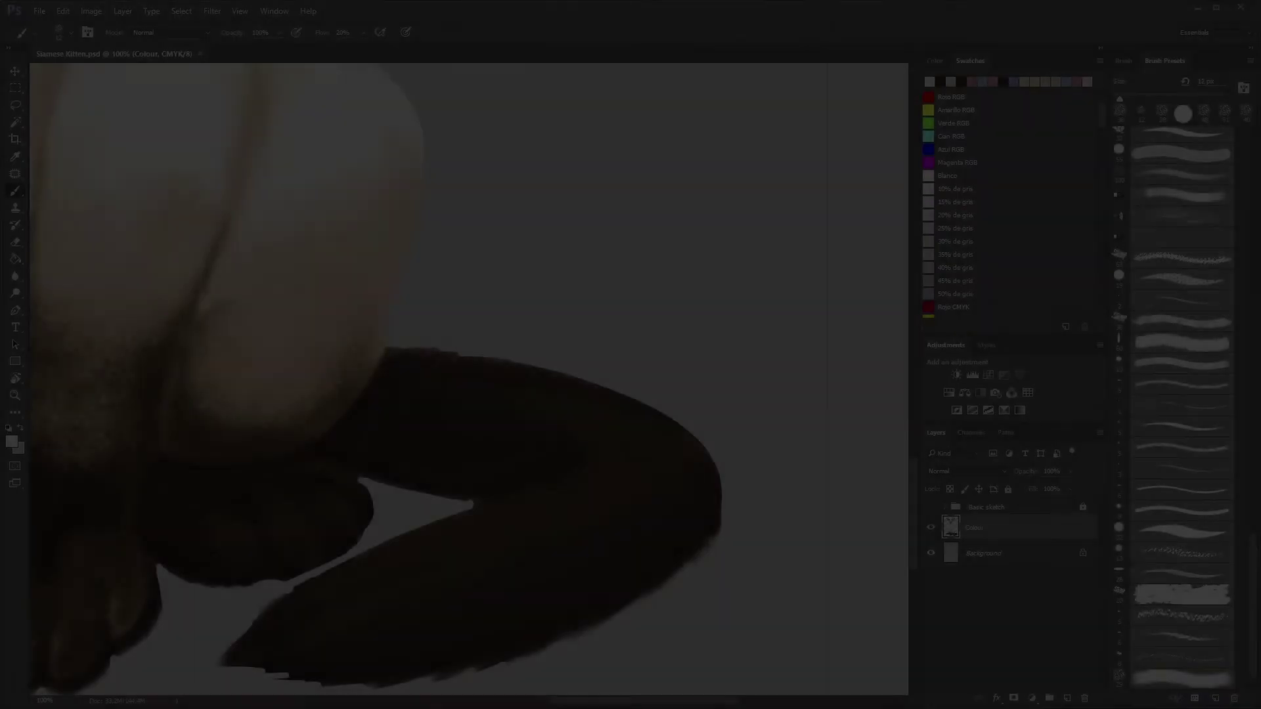
# - Paint a beige highlight along the tail's upper edge and erase a gap inside the curl
pyautogui.scroll(-10, 1012, 203)
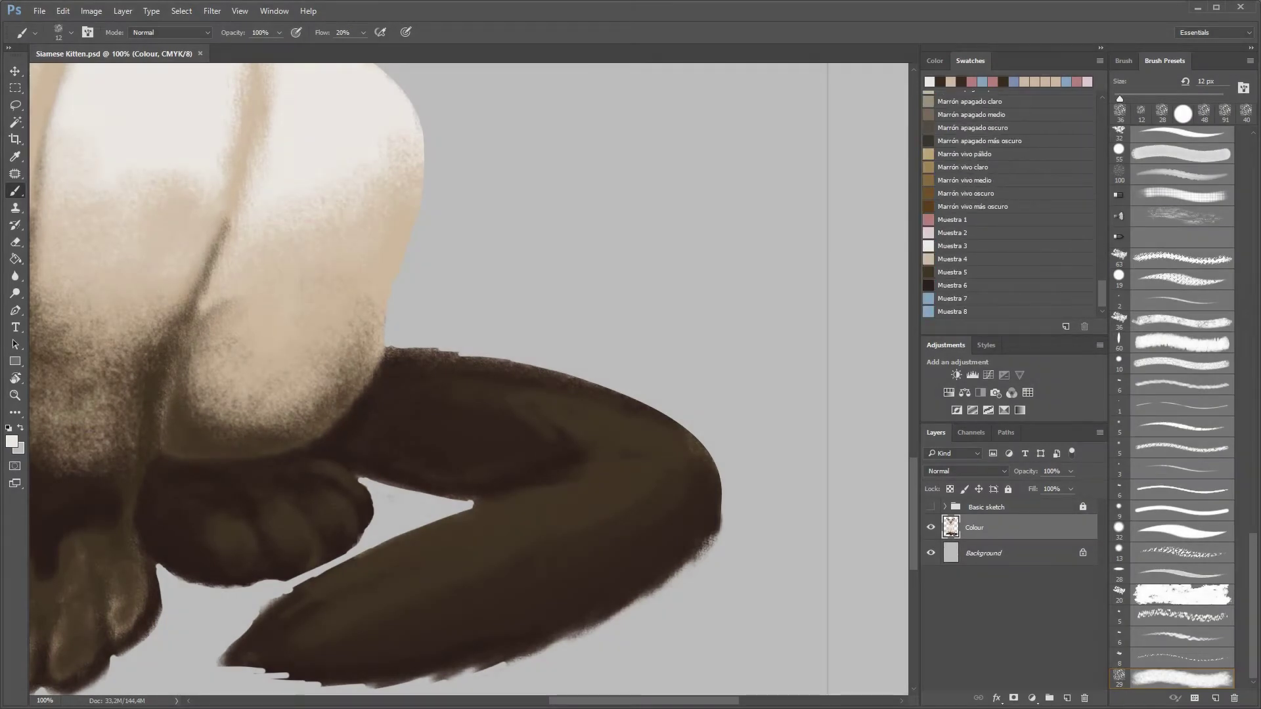
pyautogui.click(952, 258)
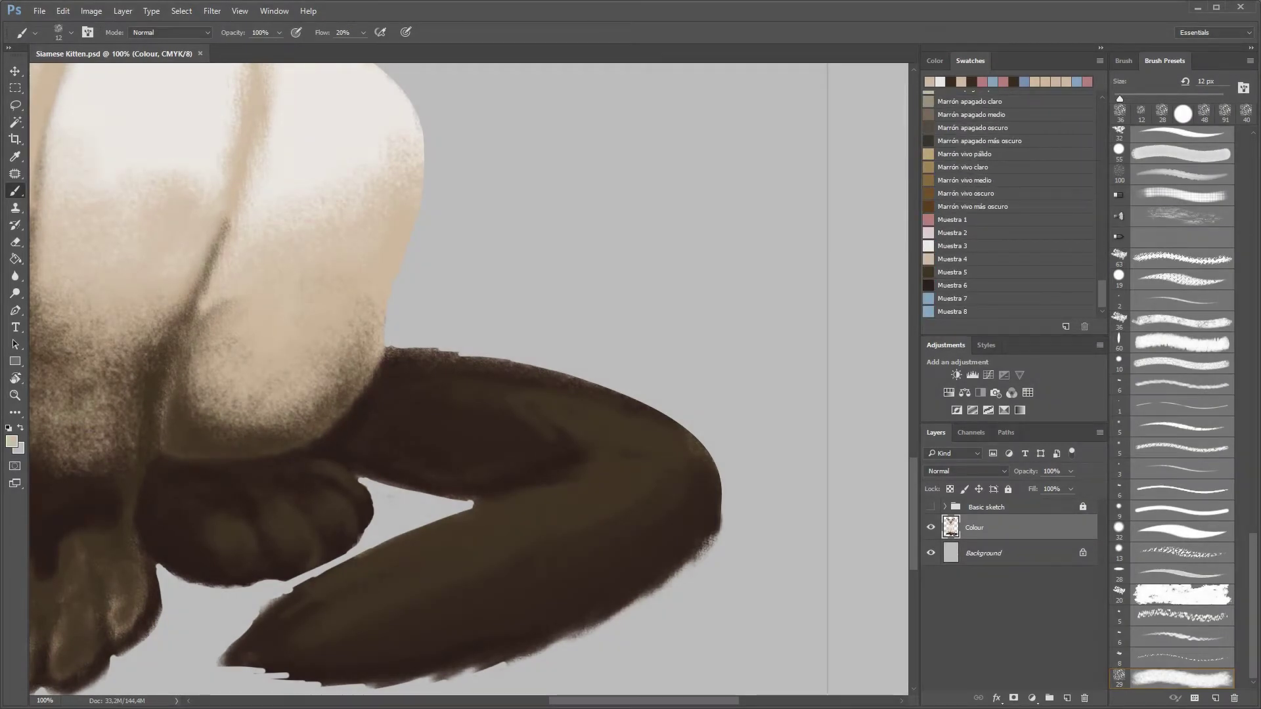
pyautogui.moveTo(493, 501)
pyautogui.mouseDown()
pyautogui.moveTo(296, 585)
pyautogui.moveTo(489, 502)
pyautogui.mouseUp()
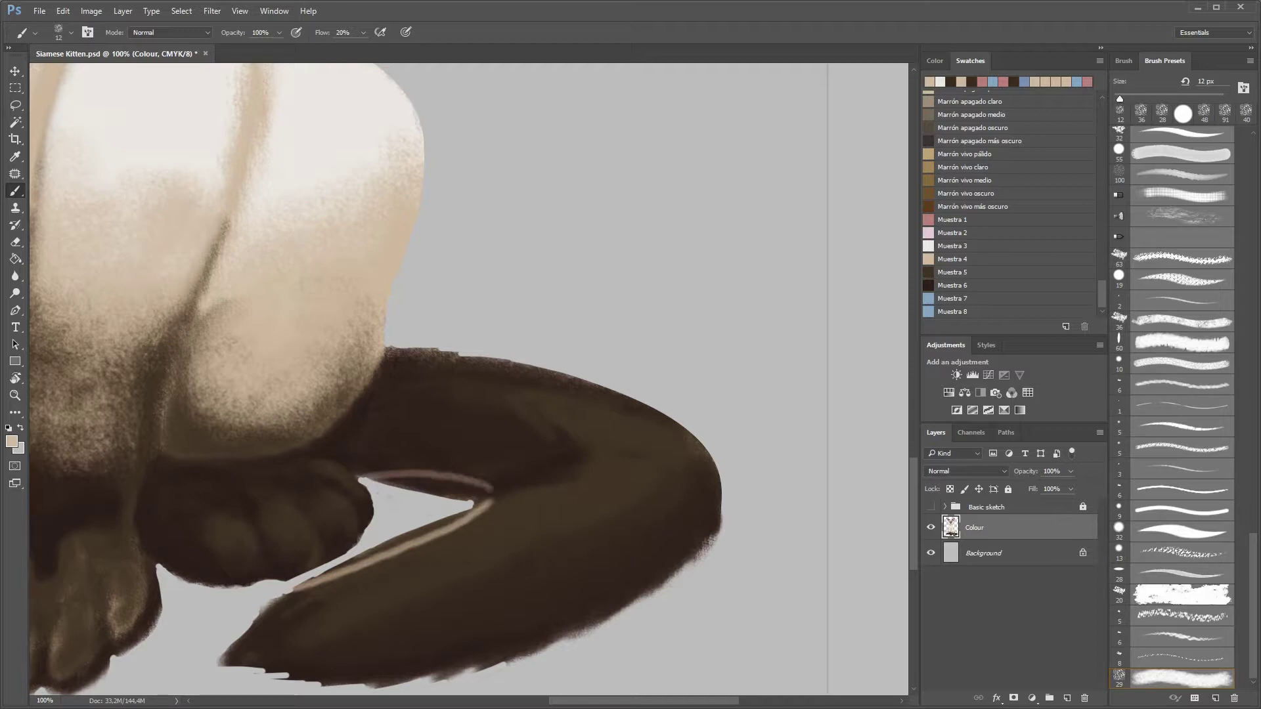
pyautogui.press('e')
pyautogui.rightClick(420, 442)
pyautogui.moveTo(504, 473)
pyautogui.mouseDown()
pyautogui.moveTo(460, 496)
pyautogui.moveTo(362, 491)
pyautogui.moveTo(388, 522)
pyautogui.moveTo(380, 482)
pyautogui.moveTo(460, 485)
pyautogui.moveTo(486, 502)
pyautogui.moveTo(424, 534)
pyautogui.moveTo(551, 446)
pyautogui.moveTo(511, 421)
pyautogui.mouseUp()
pyautogui.press('Return')
# - Erase back the highlight on the tail's lower edge and cut the lower-left edge into fur spikes
pyautogui.press('b')
pyautogui.press('e')
pyautogui.rightClick(463, 442)
pyautogui.press('Return')
pyautogui.moveTo(420, 539)
pyautogui.mouseDown()
pyautogui.moveTo(292, 588)
pyautogui.moveTo(249, 624)
pyautogui.moveTo(271, 670)
pyautogui.moveTo(305, 674)
pyautogui.mouseUp()
pyautogui.moveTo(230, 662)
pyautogui.mouseDown()
pyautogui.moveTo(250, 655)
pyautogui.moveTo(253, 627)
pyautogui.mouseUp()
# - Fill and smooth the spiky tail tip with dark brown and extend the upper-right fur edge
pyautogui.press('b')
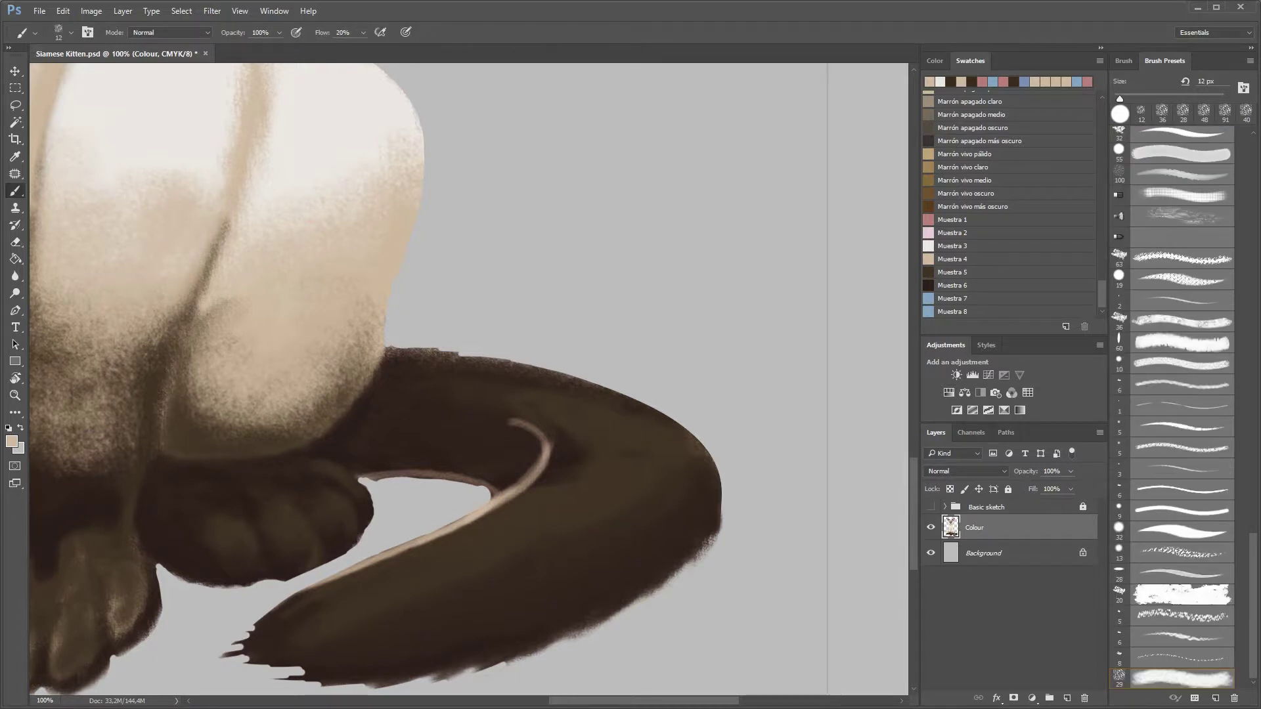
pyautogui.keyDown('alt'); pyautogui.click(360, 632); pyautogui.keyUp('alt')
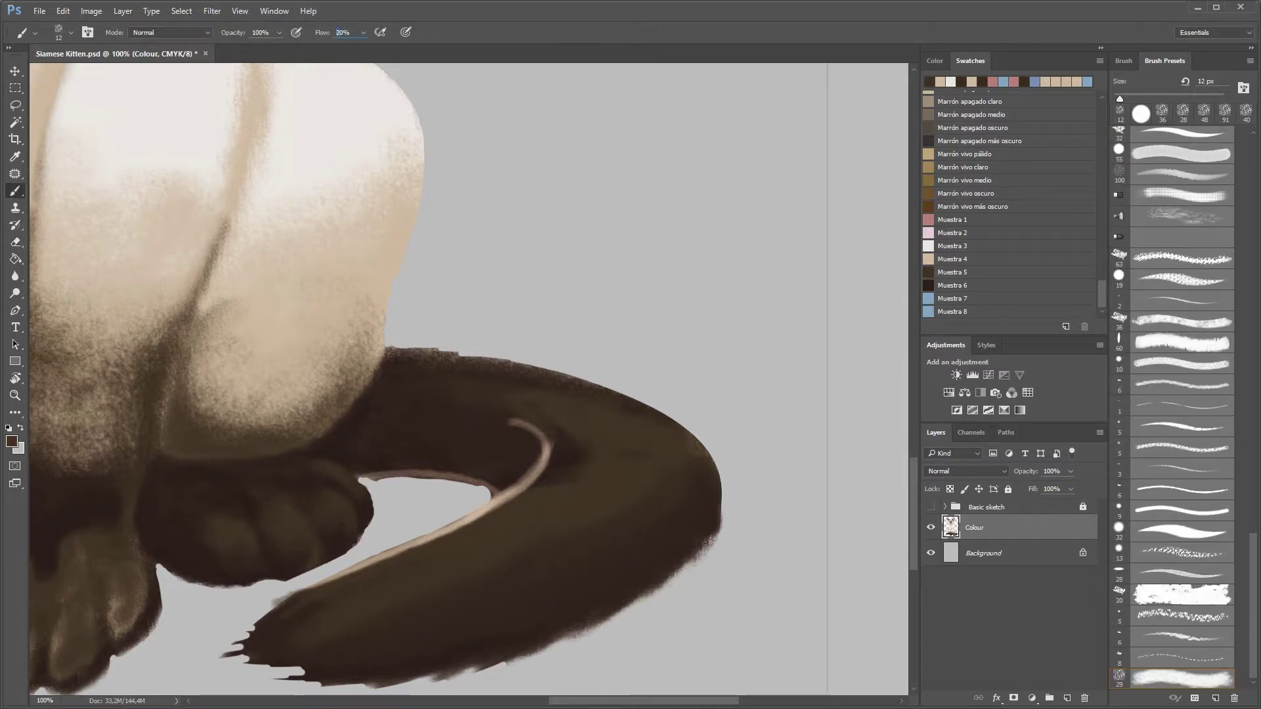
pyautogui.moveTo(256, 622); pyautogui.dragTo(238, 637)
pyautogui.moveTo(283, 601)
pyautogui.mouseDown()
pyautogui.moveTo(220, 670)
pyautogui.moveTo(366, 680)
pyautogui.mouseUp()
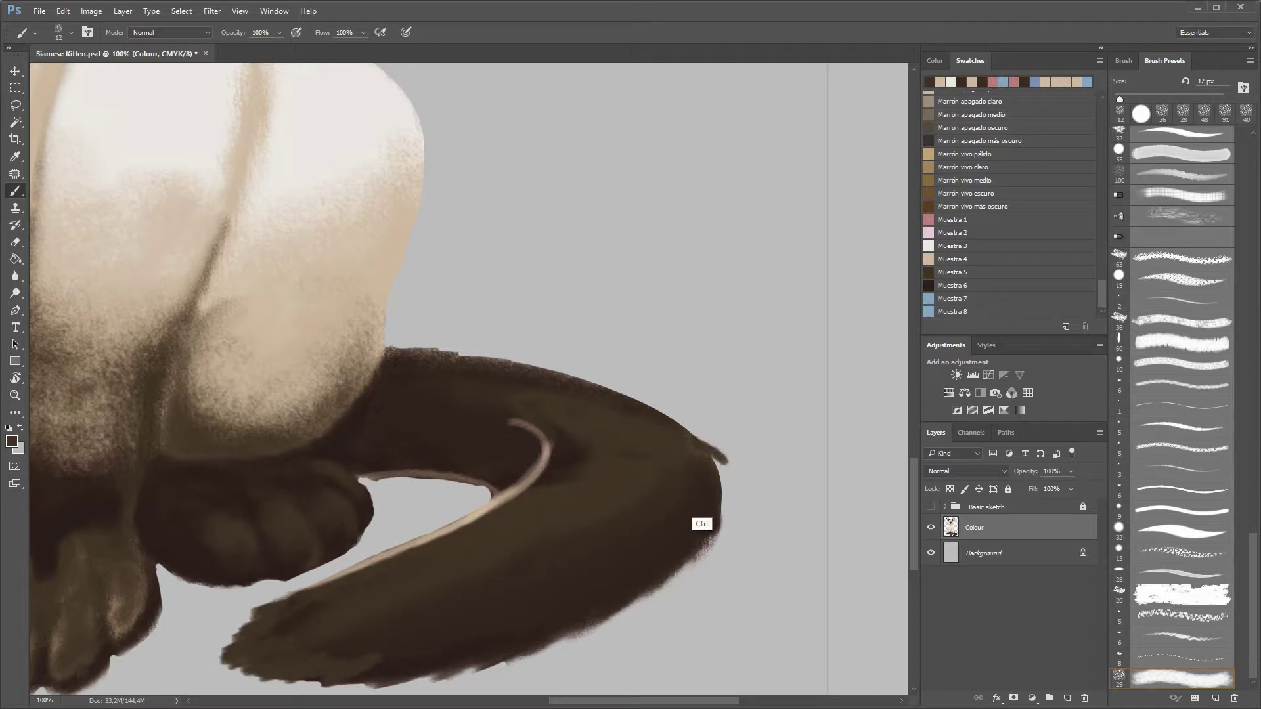
pyautogui.moveTo(691, 436)
pyautogui.mouseDown()
pyautogui.moveTo(737, 483)
pyautogui.moveTo(714, 548)
pyautogui.moveTo(682, 593)
pyautogui.moveTo(627, 616)
pyautogui.mouseUp()
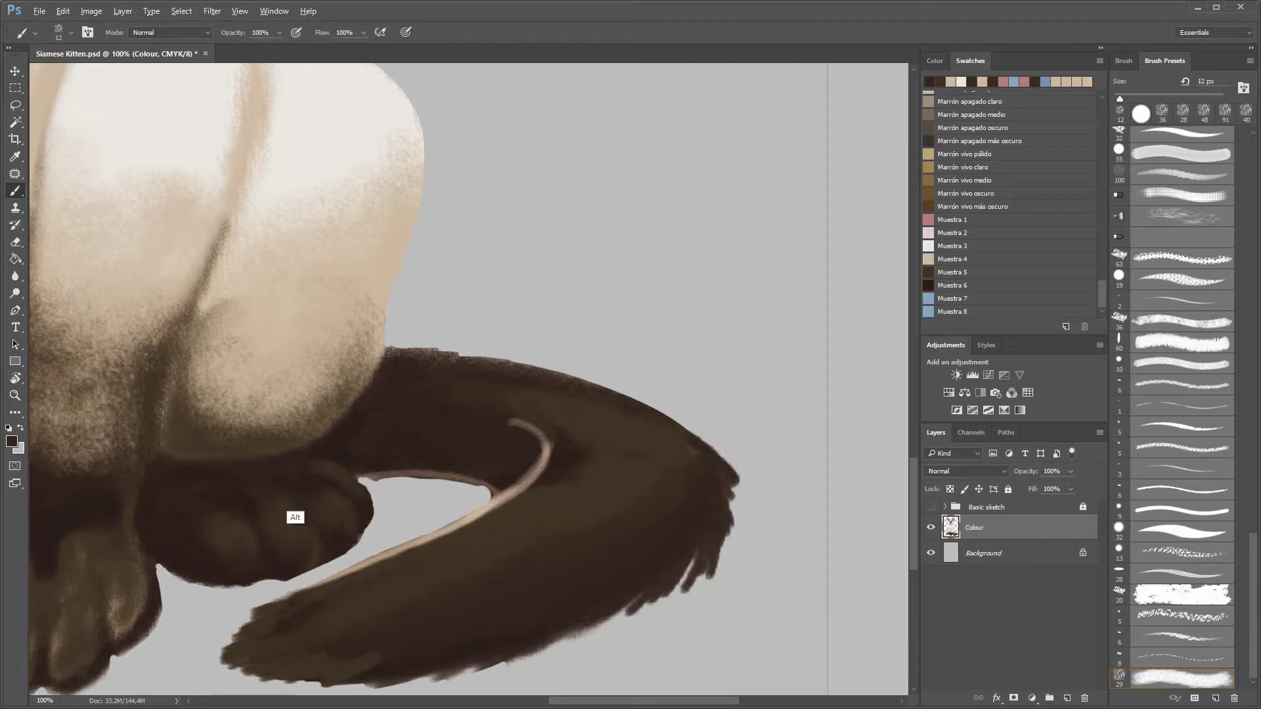
# - Paint sampled dark brown over the light stripe along the tail's inner curve
pyautogui.keyDown('alt'); pyautogui.click(162, 531); pyautogui.keyUp('alt')
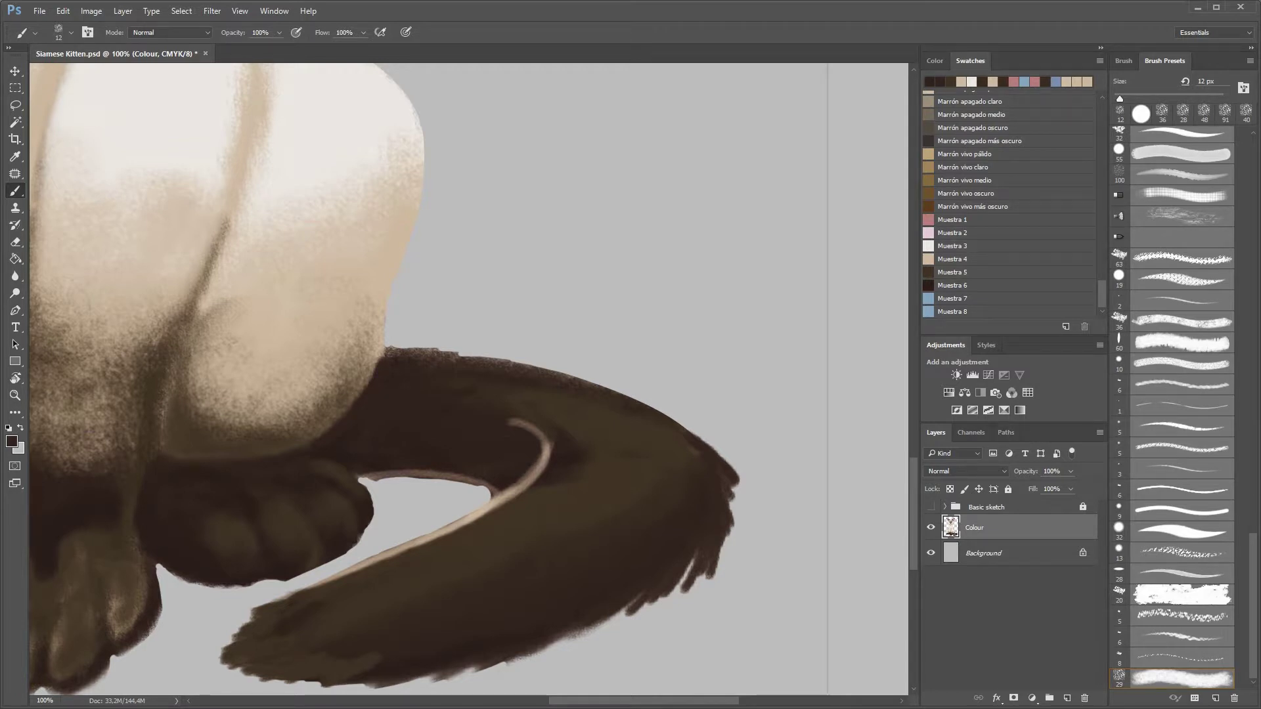
pyautogui.moveTo(512, 417)
pyautogui.mouseDown()
pyautogui.moveTo(575, 434)
pyautogui.moveTo(545, 453)
pyautogui.moveTo(499, 417)
pyautogui.moveTo(397, 394)
pyautogui.mouseUp()
pyautogui.moveTo(289, 594); pyautogui.dragTo(453, 532)
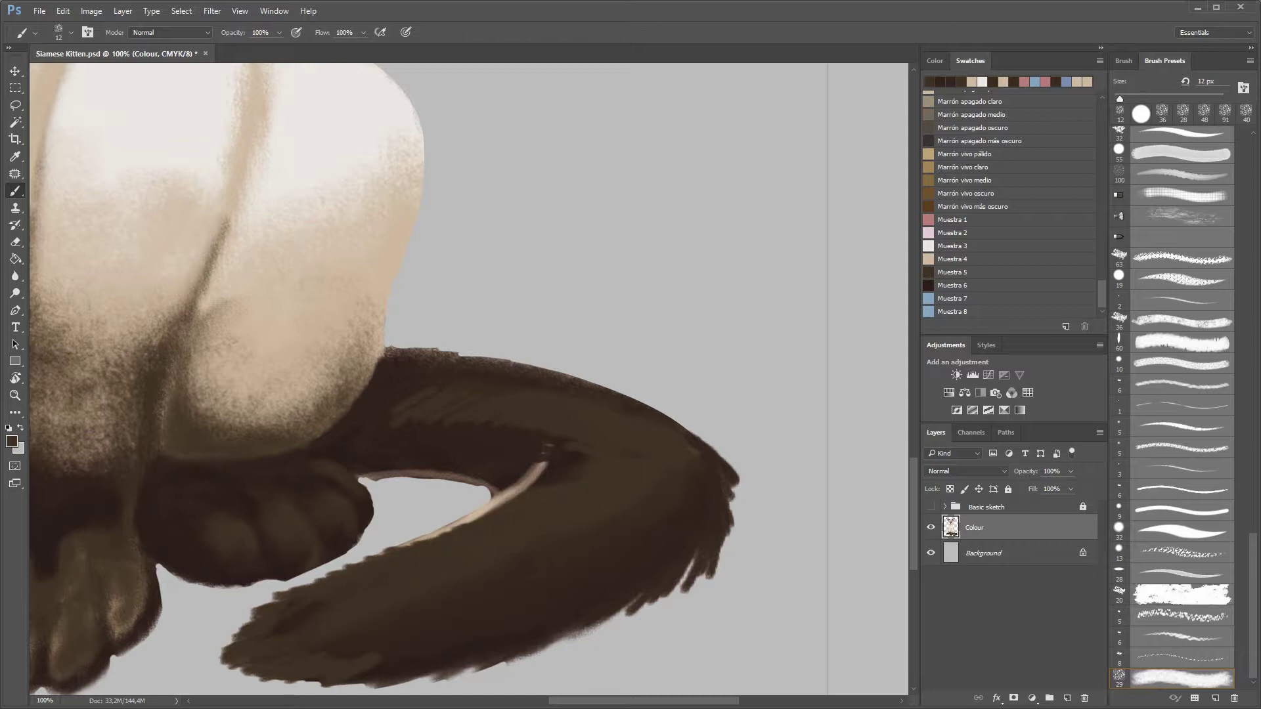
pyautogui.moveTo(545, 465)
pyautogui.mouseDown()
pyautogui.moveTo(495, 503)
pyautogui.moveTo(511, 486)
pyautogui.mouseUp()
pyautogui.press('e')
# - Erase a wider gap between tail and body, then rotate the canvas about 146°
pyautogui.moveTo(371, 478); pyautogui.dragTo(453, 480)
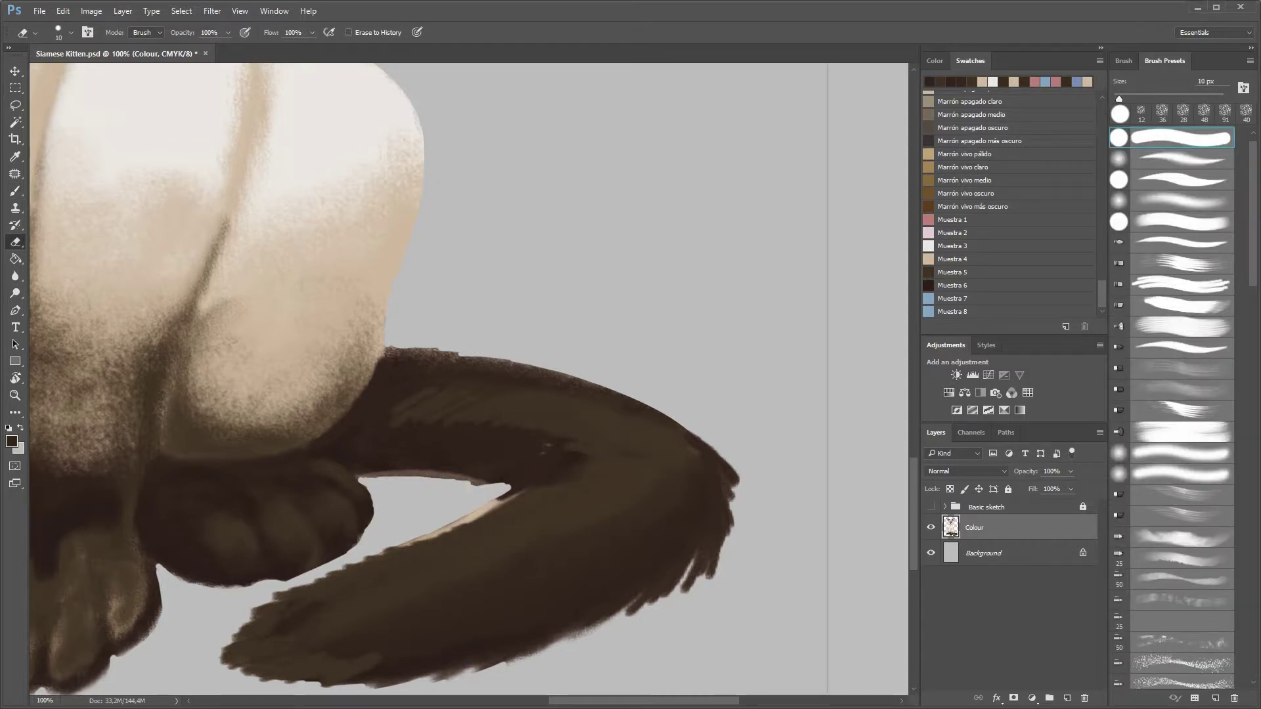
pyautogui.press('r')
pyautogui.moveTo(591, 262); pyautogui.dragTo(342, 499)
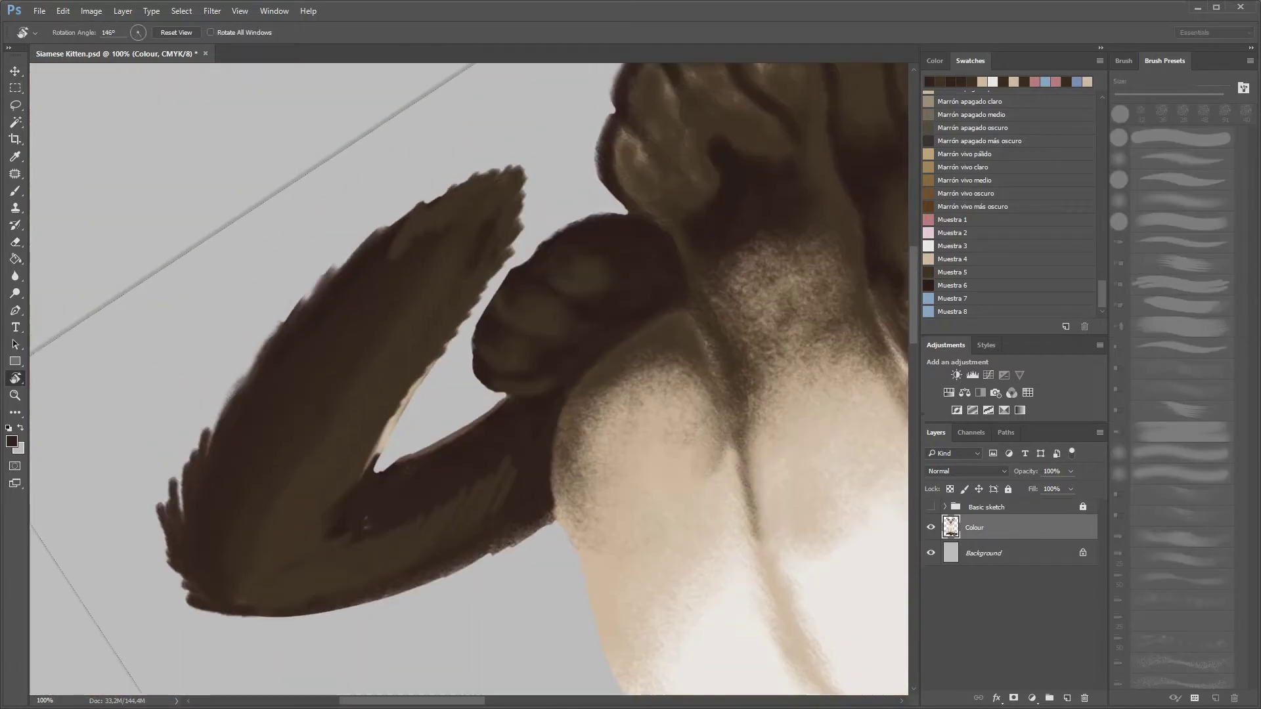
pyautogui.press('e')
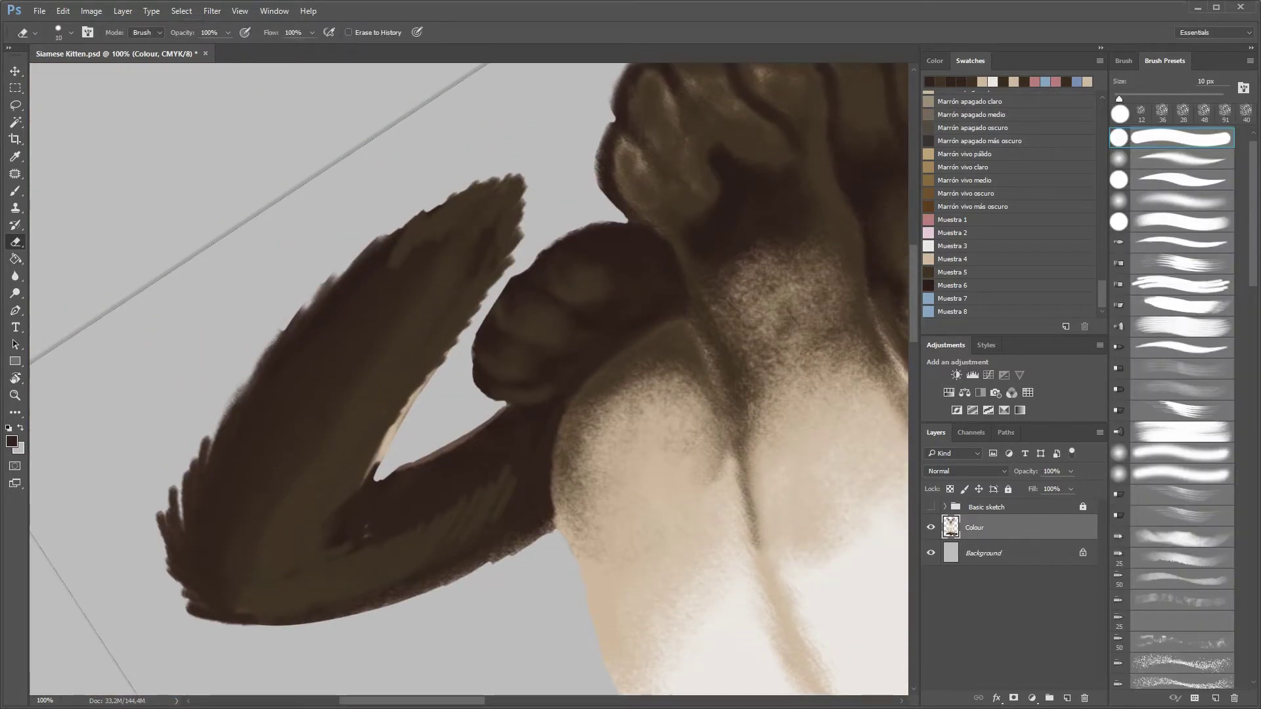
# - Set the eraser's Shape Dynamics size and roundness to respond to Pen Pressure
pyautogui.rightClick(452, 196)
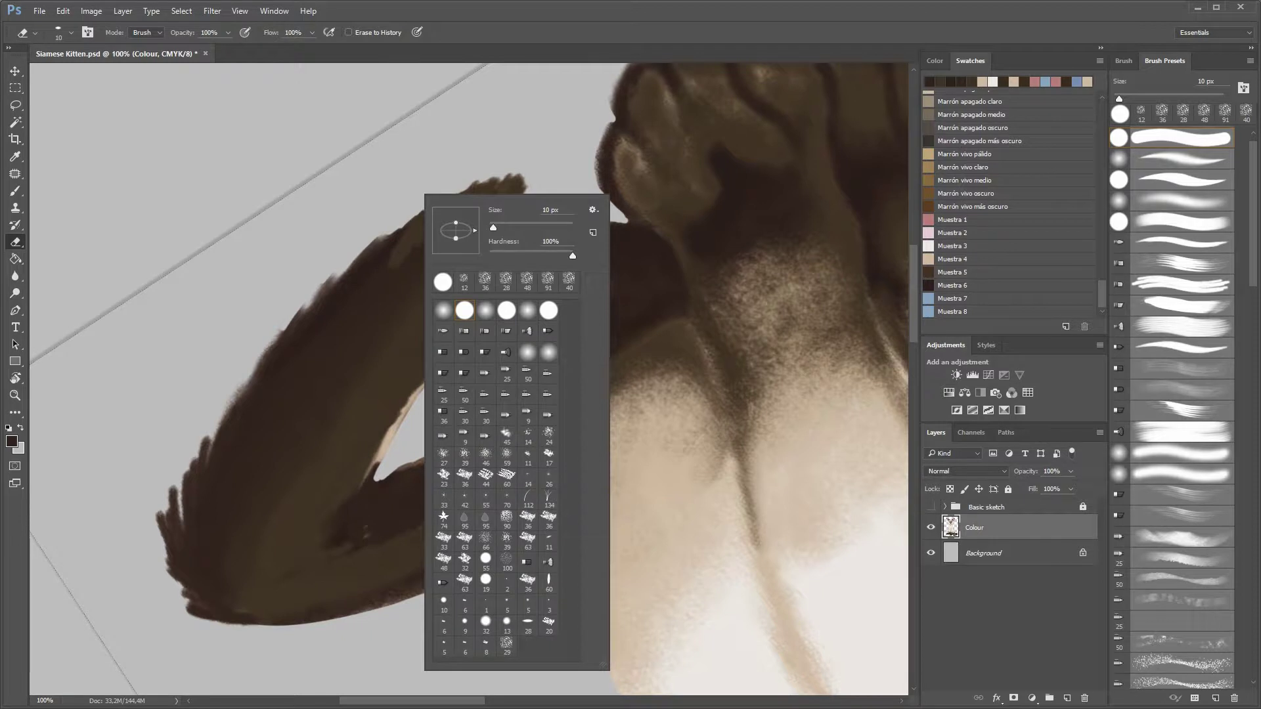
pyautogui.press('Escape')
pyautogui.press('F5')
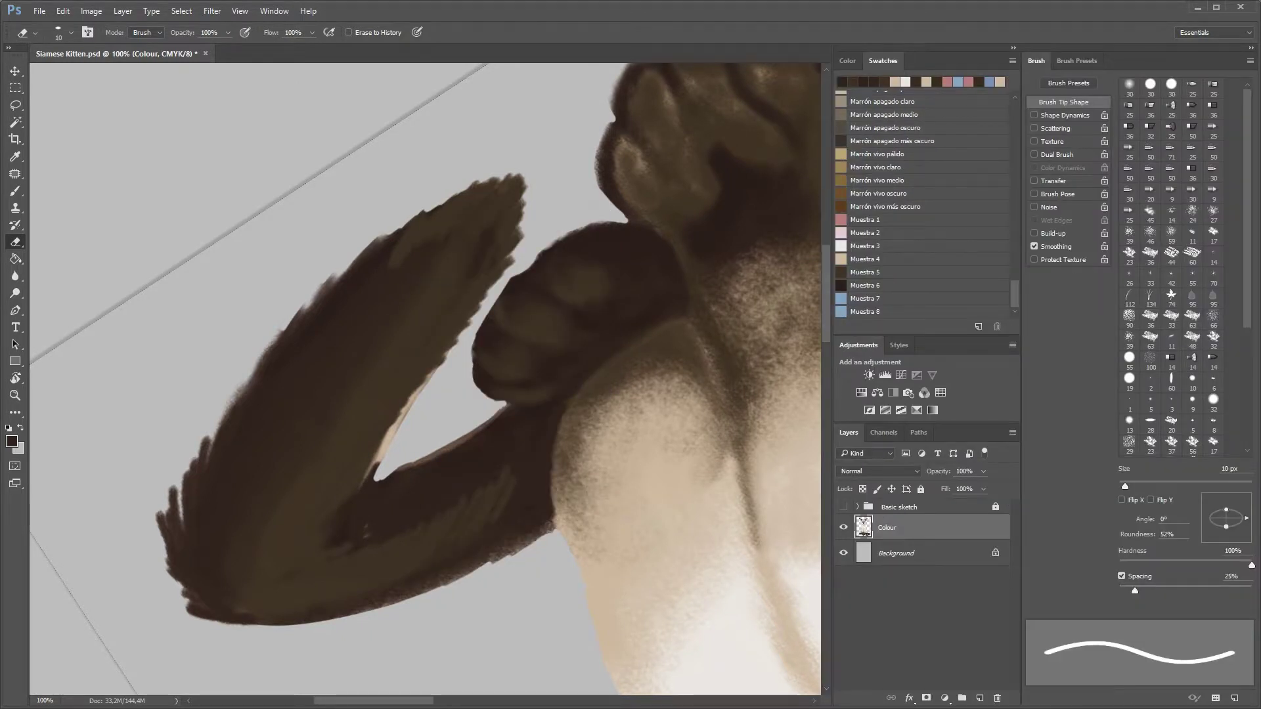
pyautogui.click(1064, 114)
pyautogui.click(1190, 108)
pyautogui.click(1182, 135)
pyautogui.click(1189, 204)
pyautogui.click(1182, 231)
pyautogui.click(1214, 247)
pyautogui.click(1170, 260)
pyautogui.press('F5')
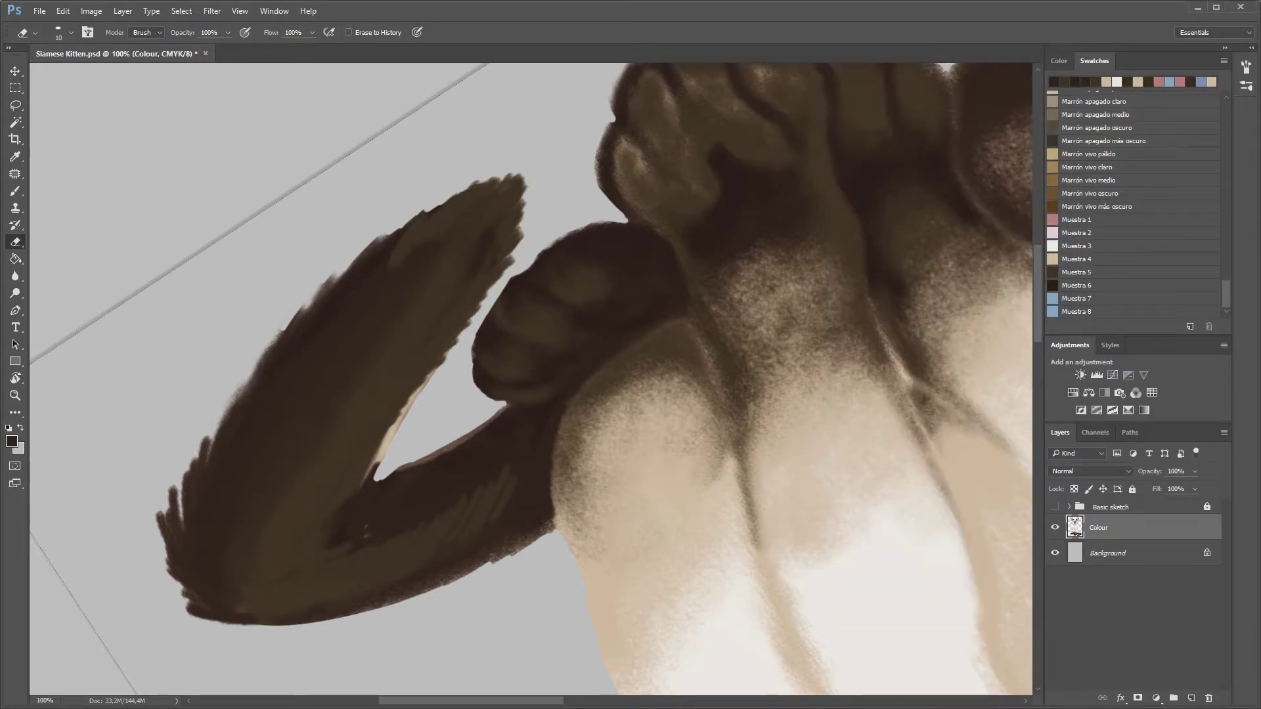
# - Erase a thin line along the tail's upper edge, then with a 45 px eraser smooth its inner edge
pyautogui.moveTo(396, 233); pyautogui.dragTo(486, 182)
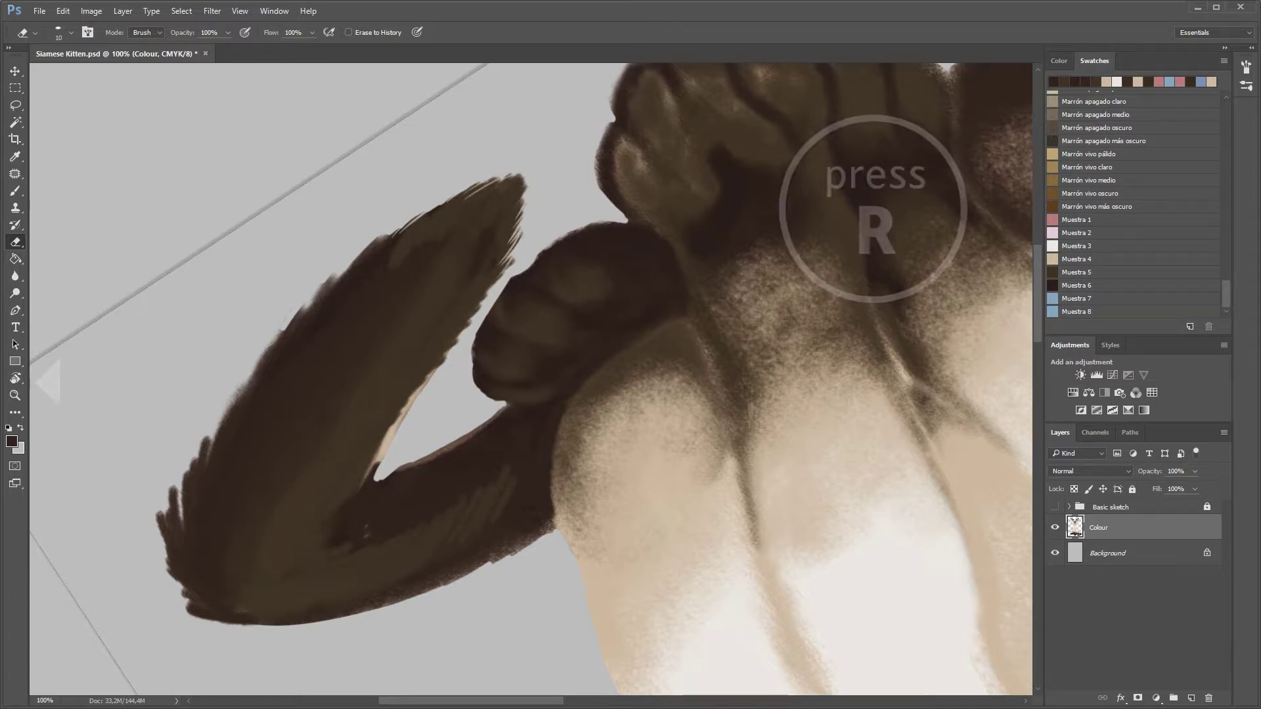
pyautogui.rightClick(404, 427)
pyautogui.moveTo(499, 444); pyautogui.dragTo(532, 444)
pyautogui.press('Return')
pyautogui.moveTo(377, 463)
pyautogui.mouseDown()
pyautogui.moveTo(423, 384)
pyautogui.moveTo(358, 494)
pyautogui.mouseUp()
pyautogui.moveTo(384, 437); pyautogui.dragTo(361, 486)
# - Trim slivers along the tail's upper edge and smooth its left edge, then rotate it horizontal
pyautogui.press('r')
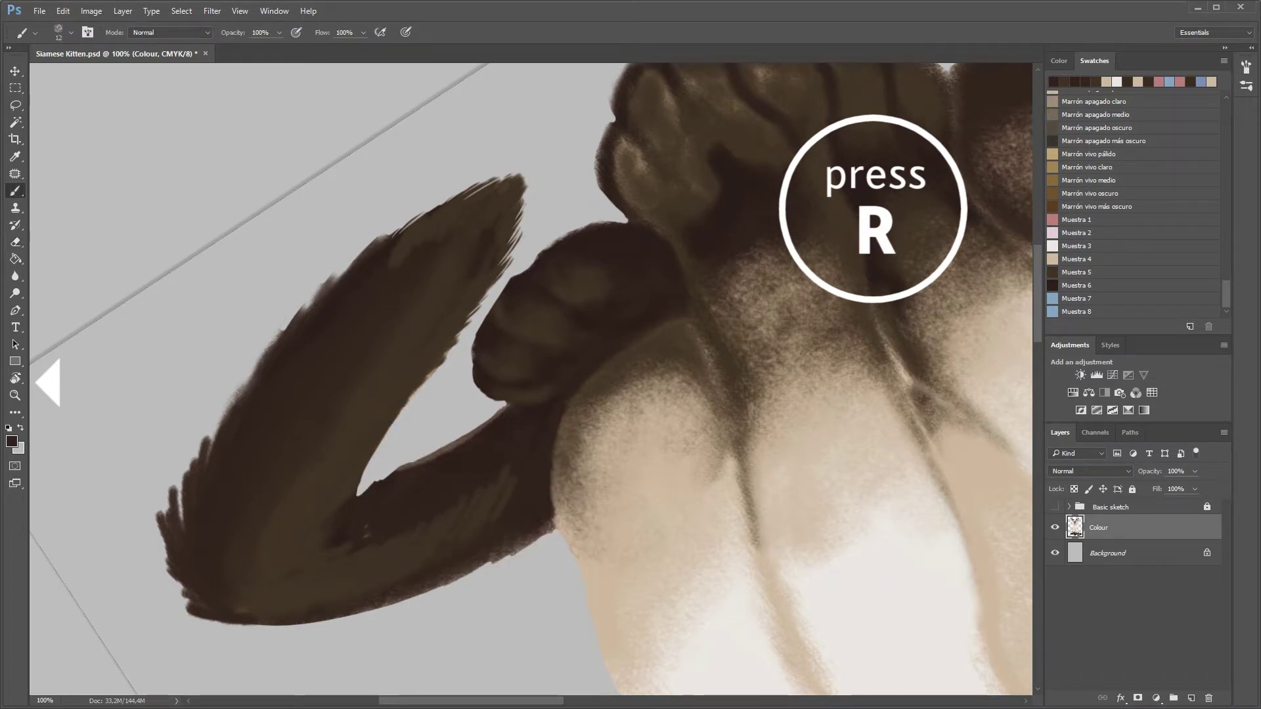
pyautogui.moveTo(387, 238); pyautogui.dragTo(317, 296)
pyautogui.moveTo(280, 335)
pyautogui.mouseDown()
pyautogui.moveTo(222, 424)
pyautogui.moveTo(199, 491)
pyautogui.mouseUp()
pyautogui.moveTo(209, 436); pyautogui.dragTo(185, 475)
pyautogui.press('r')
pyautogui.moveTo(722, 459); pyautogui.dragTo(591, 197)
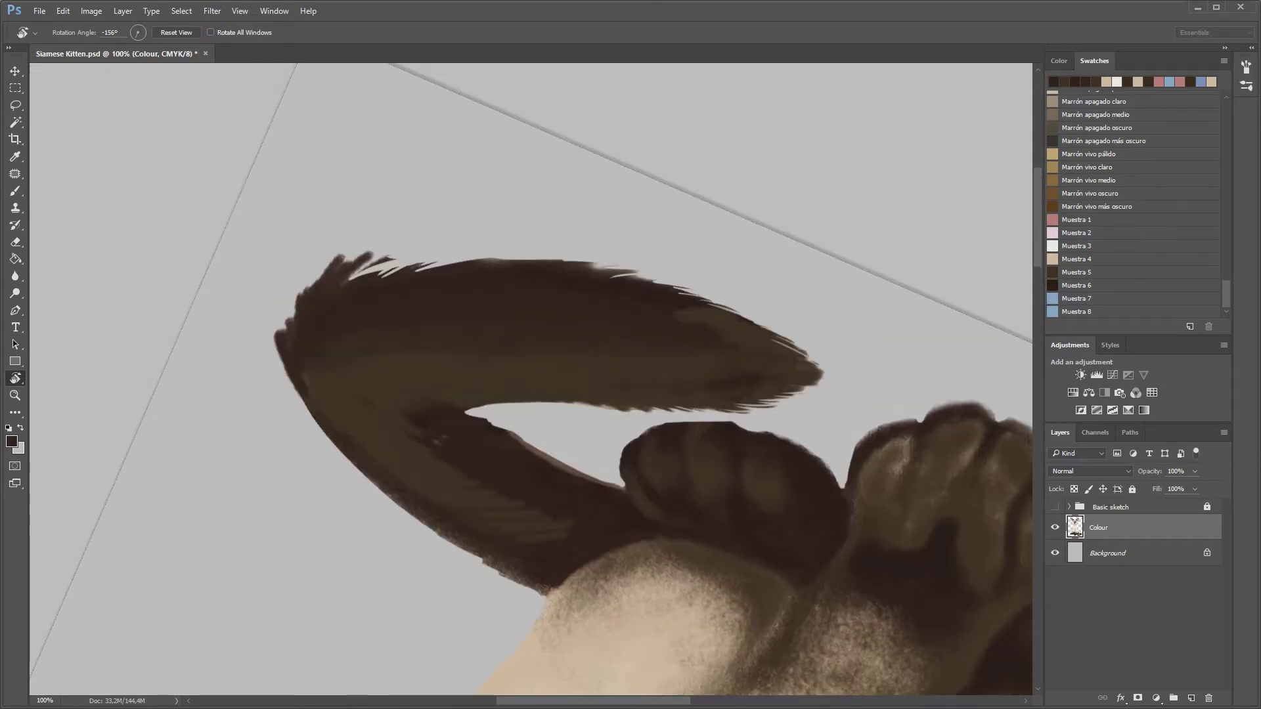
pyautogui.scroll(3, 525, 381)
# - Erase slivers near the tail tip and left edge, rotating the view to -134°
pyautogui.press('e')
pyautogui.moveTo(388, 257); pyautogui.dragTo(318, 279)
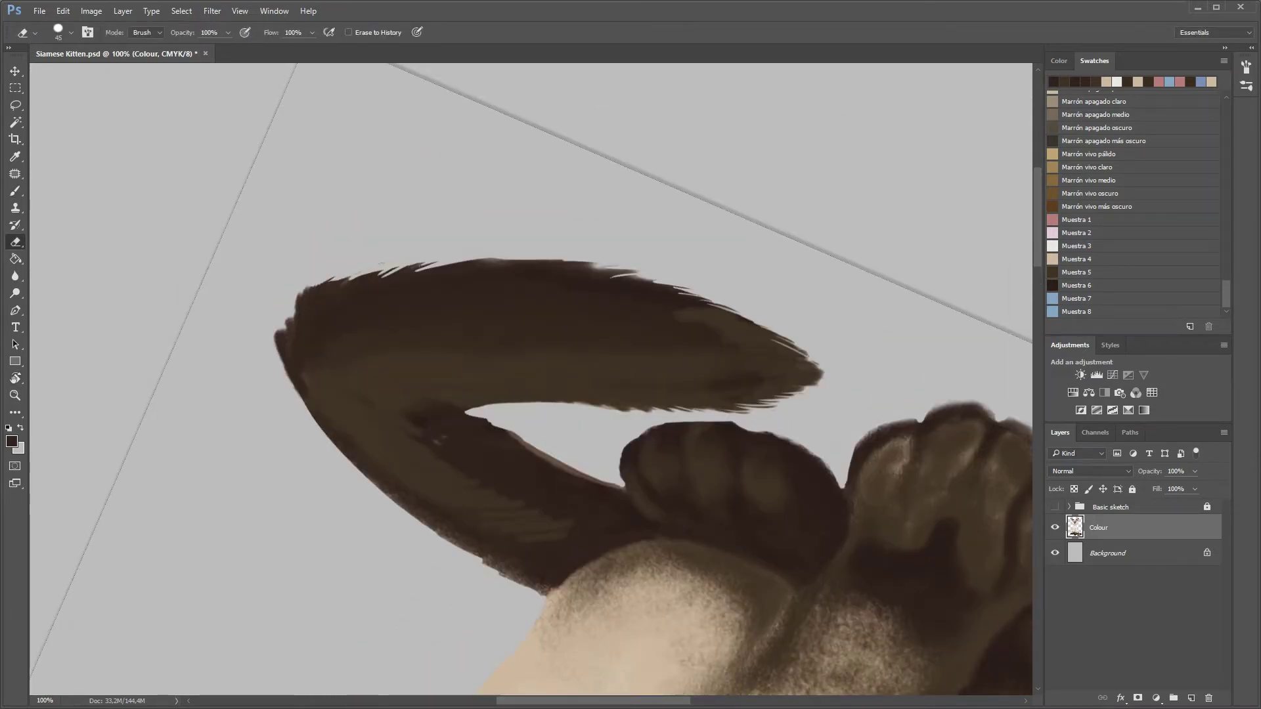
pyautogui.moveTo(302, 296); pyautogui.dragTo(283, 368)
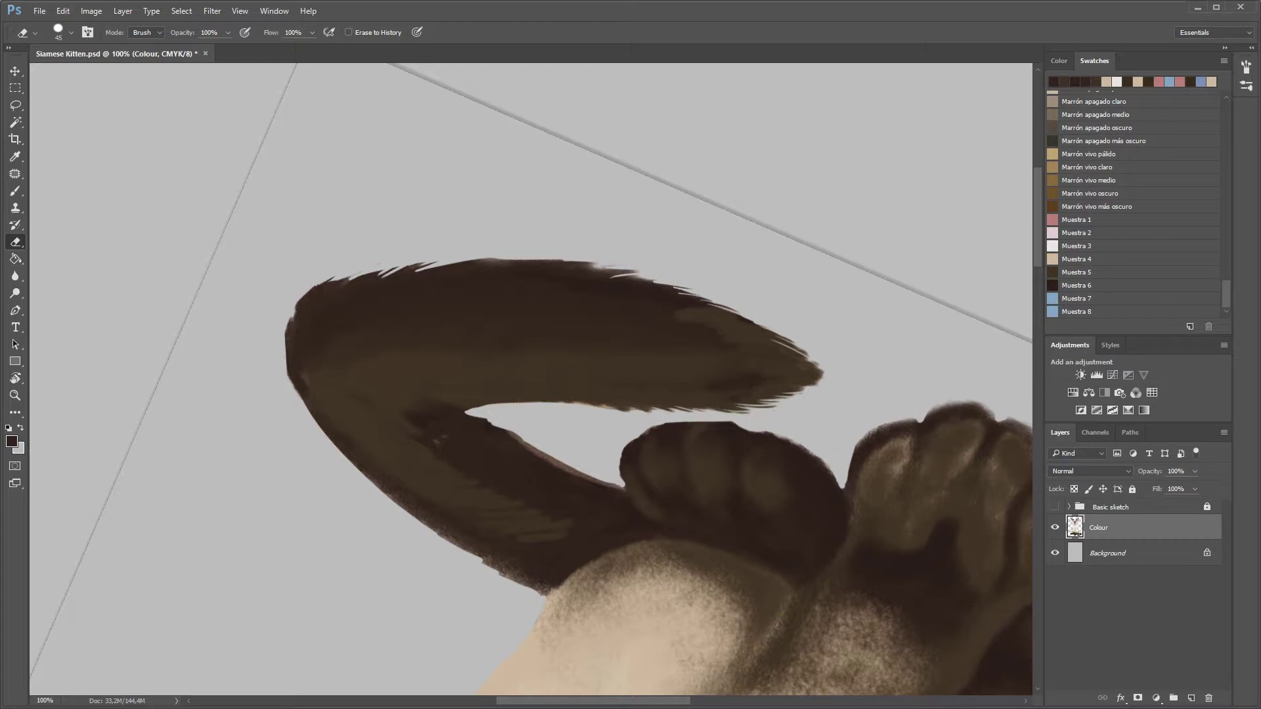
pyautogui.press('r')
pyautogui.moveTo(722, 525); pyautogui.dragTo(656, 578)
pyautogui.press('e')
pyautogui.moveTo(321, 243); pyautogui.dragTo(328, 382)
# - Rotate the view about 90°, paint dark fur strands on the tail, and erase stray strokes
pyautogui.press('r')
pyautogui.moveTo(427, 276); pyautogui.dragTo(634, 276)
pyautogui.press('b')
pyautogui.moveTo(325, 329); pyautogui.dragTo(345, 272)
pyautogui.moveTo(400, 302); pyautogui.dragTo(381, 243)
pyautogui.press('e')
pyautogui.moveTo(338, 322)
pyautogui.mouseDown()
pyautogui.moveTo(335, 270)
pyautogui.moveTo(385, 247)
pyautogui.mouseUp()
pyautogui.moveTo(397, 269); pyautogui.dragTo(388, 243)
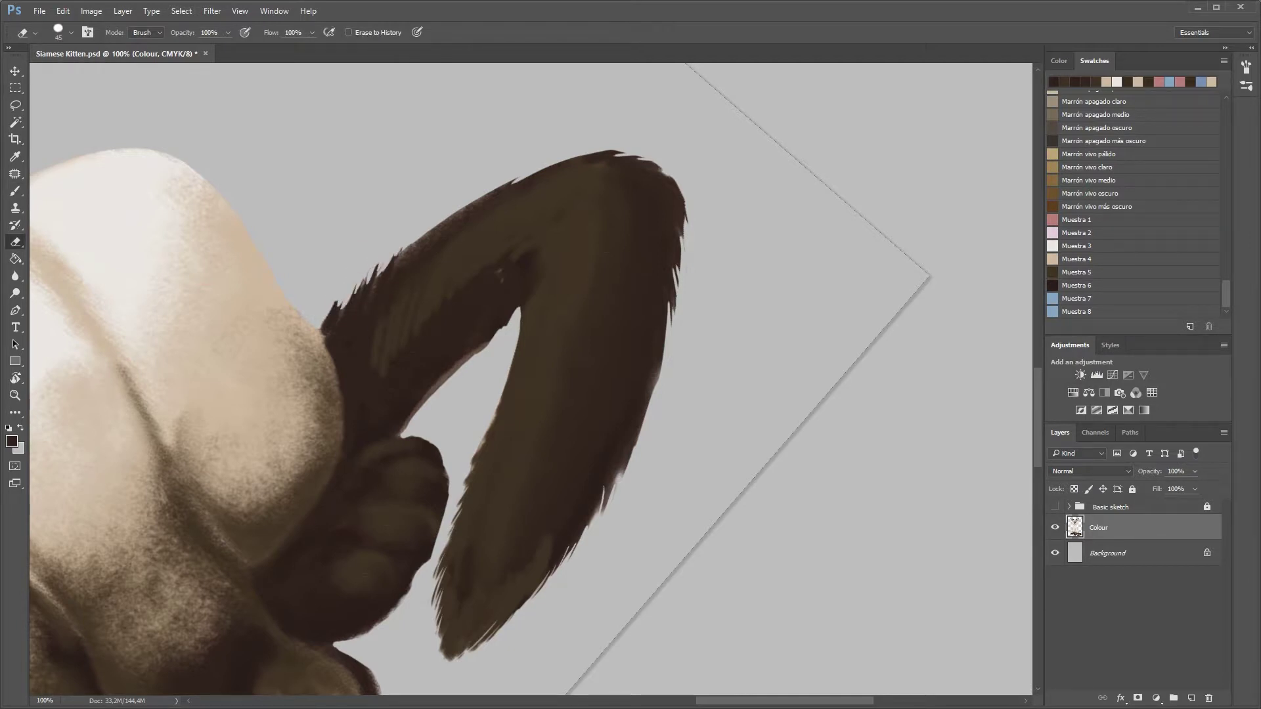
pyautogui.press('b')
pyautogui.rightClick(529, 265)
pyautogui.click(696, 280)
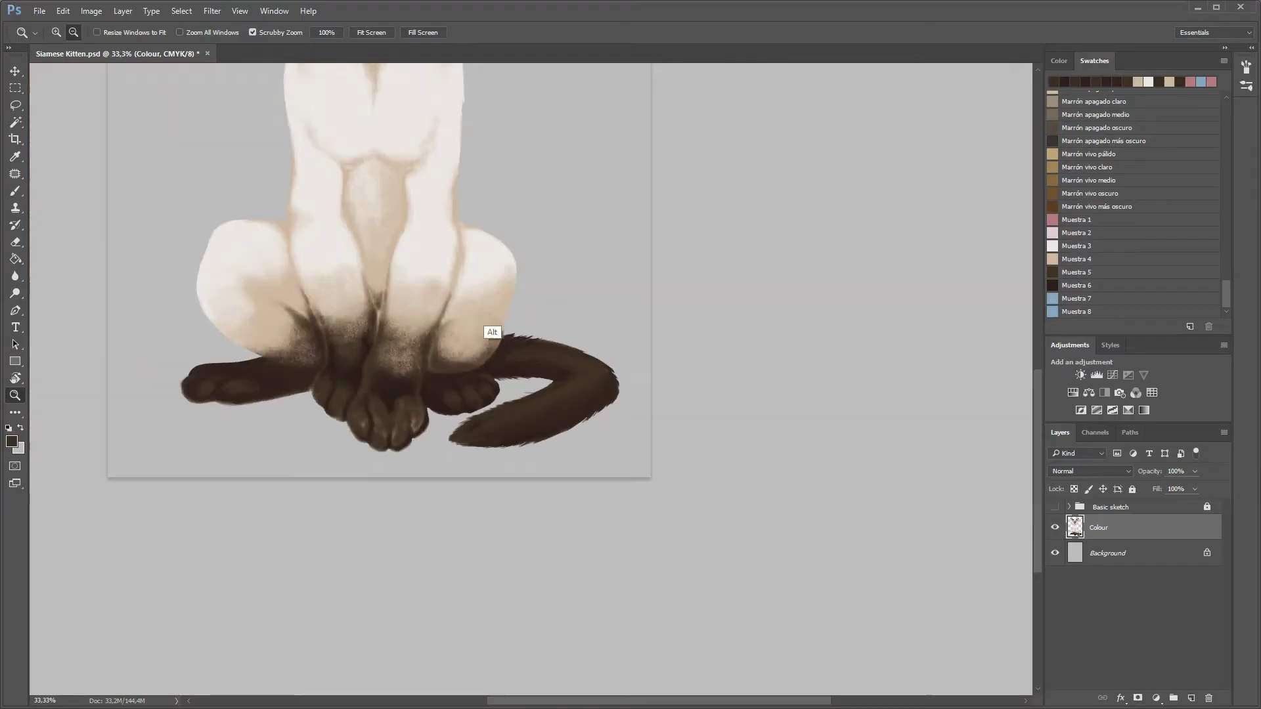
# - Pick light grey and paint soft shadow strokes under the paws and tail on Layer 2
pyautogui.keyDown('alt'); pyautogui.click(492, 331); pyautogui.keyUp('alt')
pyautogui.hotkey('alt', '[')
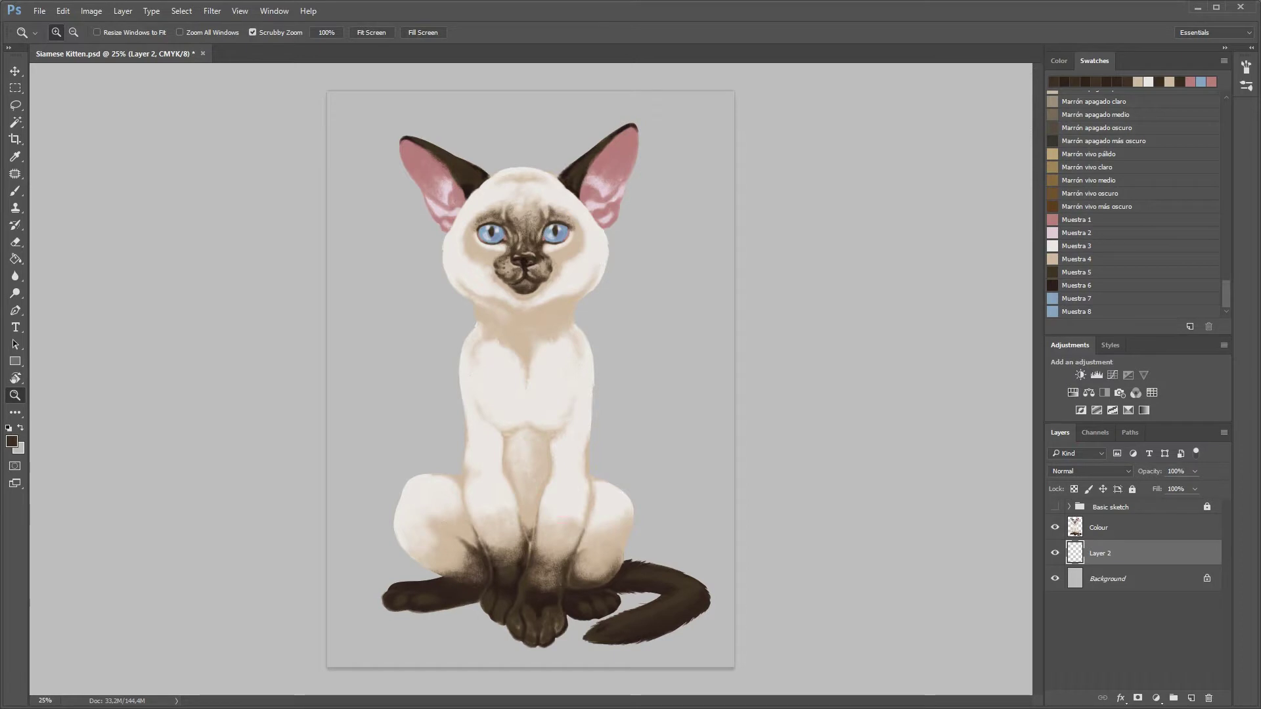
pyautogui.press('b')
pyautogui.rightClick(626, 440)
pyautogui.press('Escape')
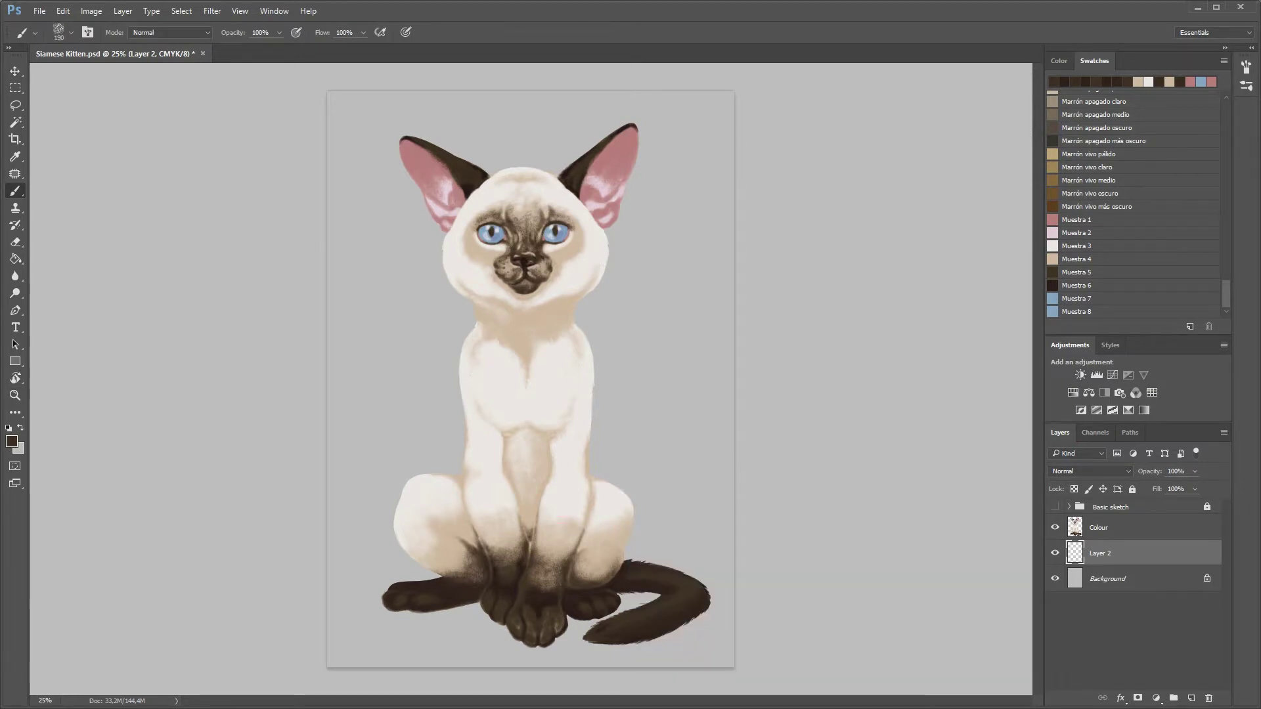
pyautogui.scroll(10, 1133, 203)
pyautogui.click(1117, 228)
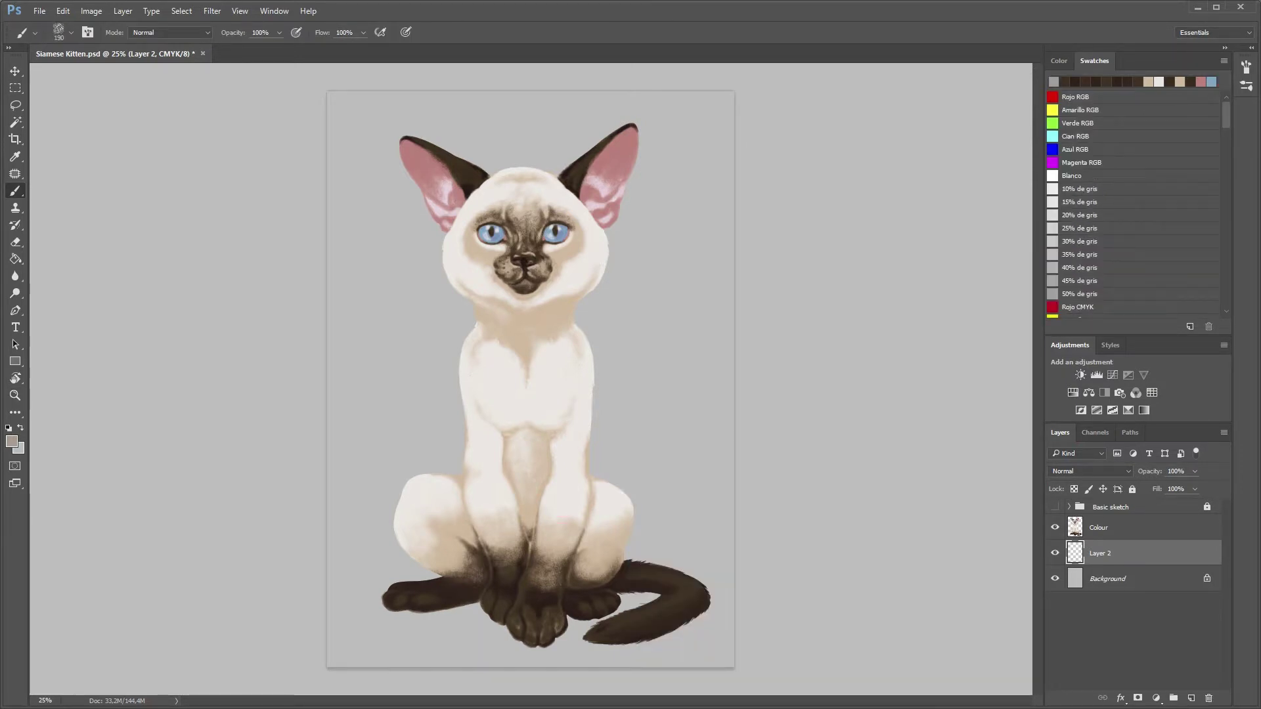
pyautogui.moveTo(555, 640); pyautogui.dragTo(722, 598)
pyautogui.moveTo(525, 647); pyautogui.dragTo(381, 607)
# - At 432 px brush size, paint broad grey shadow at the lower left, tail and right knee
pyautogui.rightClick(464, 442)
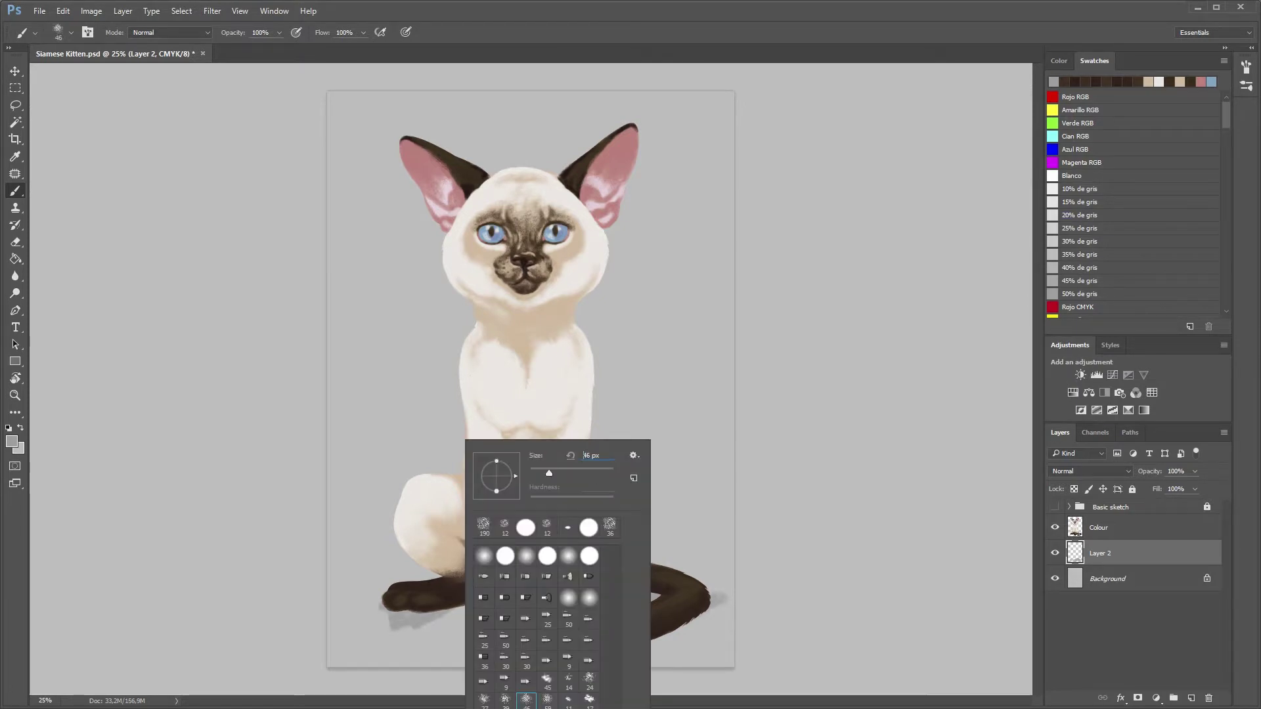
pyautogui.write('432')
pyautogui.press('Return')
pyautogui.moveTo(506, 646)
pyautogui.mouseDown()
pyautogui.moveTo(364, 594)
pyautogui.moveTo(712, 588)
pyautogui.mouseUp()
pyautogui.moveTo(437, 574)
pyautogui.mouseDown()
pyautogui.moveTo(402, 557)
pyautogui.moveTo(374, 584)
pyautogui.mouseUp()
pyautogui.moveTo(650, 513); pyautogui.dragTo(630, 552)
pyautogui.moveTo(374, 555); pyautogui.dragTo(355, 605)
# - Paint grey shadow beside the neck, behind the left ear and right of the body
pyautogui.moveTo(469, 335); pyautogui.dragTo(443, 269)
pyautogui.moveTo(577, 328); pyautogui.dragTo(599, 283)
pyautogui.moveTo(444, 259); pyautogui.dragTo(395, 152)
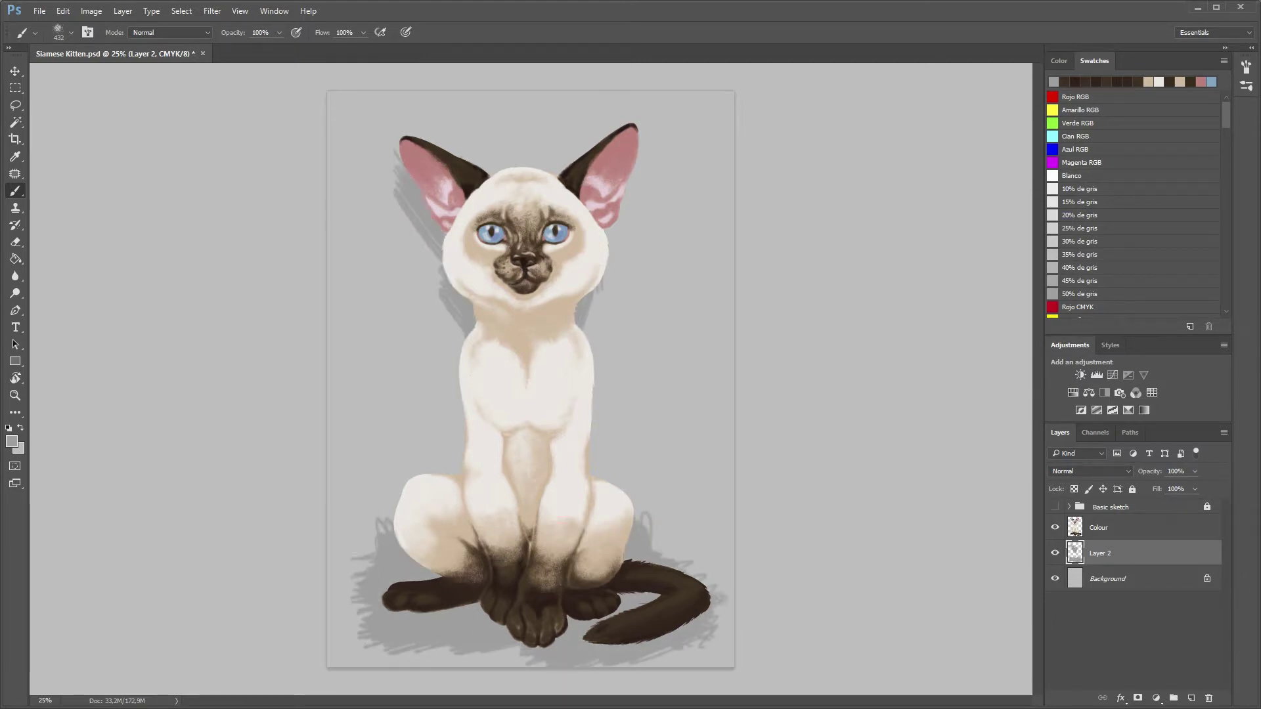
pyautogui.moveTo(595, 427); pyautogui.dragTo(683, 558)
pyautogui.moveTo(598, 394)
pyautogui.mouseDown()
pyautogui.moveTo(703, 545)
pyautogui.moveTo(614, 440)
pyautogui.mouseUp()
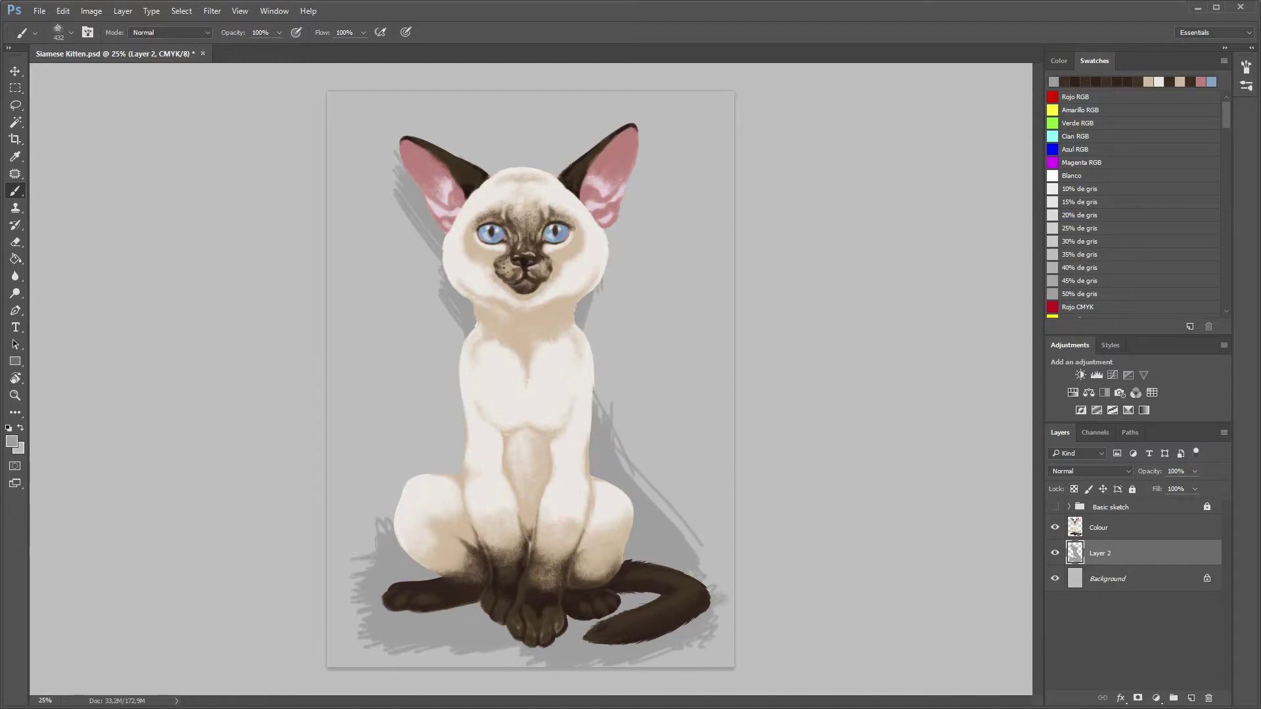
# - Undo several recent shadow strokes through history, then zoom in closely on the tail
pyautogui.hotkey('ctrl', 'alt', 'z')
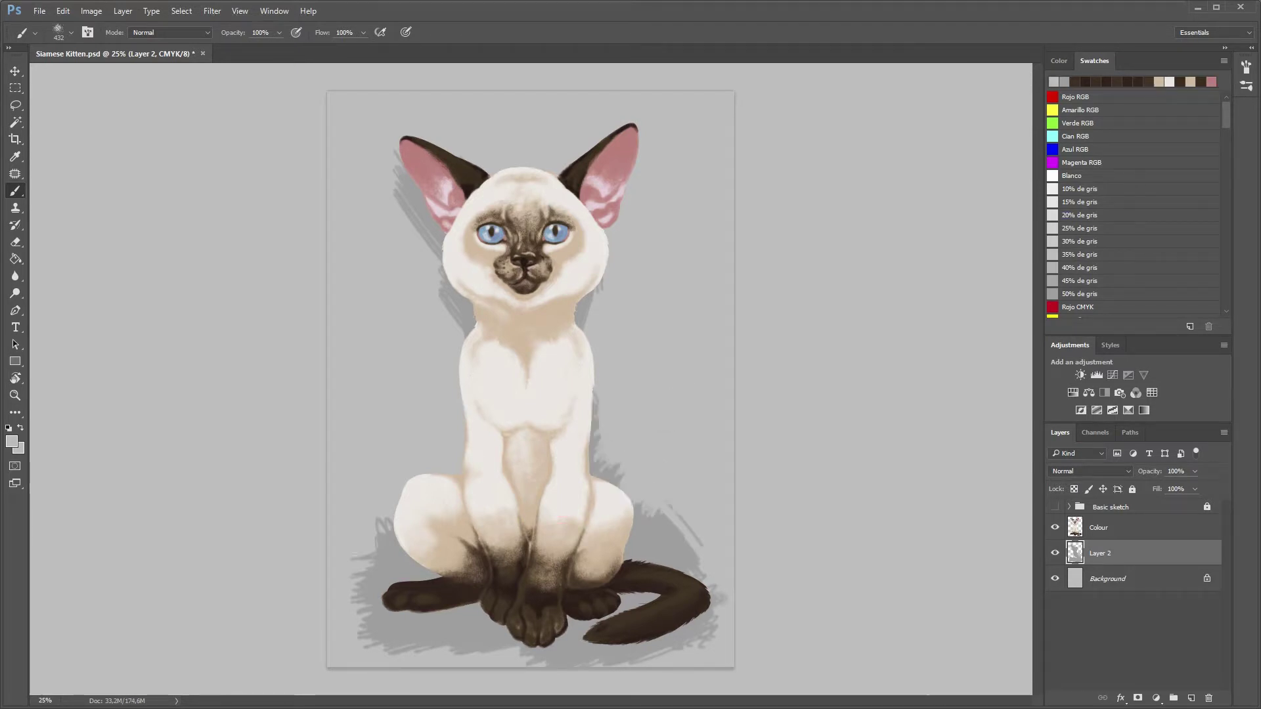
pyautogui.hotkey('ctrl', 'alt', 'z')
pyautogui.hotkey('ctrl', 'alt', 'z')
pyautogui.hotkey('ctrl', 'alt', 'z')
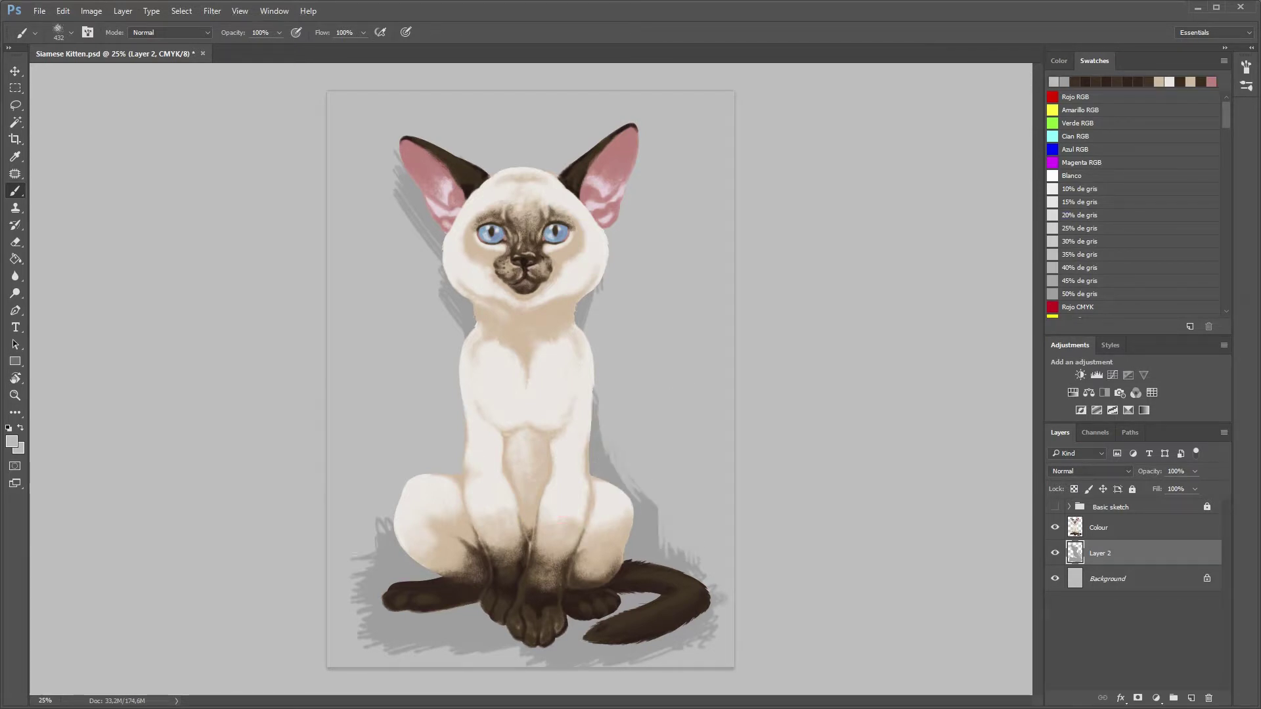
pyautogui.hotkey('ctrl', 'alt', 'z')
pyautogui.hotkey('ctrl', 'alt', 'z')
pyautogui.hotkey('ctrl', 'alt', 'z')
pyautogui.hotkey('ctrl', 'alt', 'z')
pyautogui.hotkey('ctrl', 'alt', 'z')
pyautogui.hotkey('ctrl', 'alt', 'z')
pyautogui.hotkey('ctrl', 'alt', 'z')
pyautogui.hotkey('ctrl', 'alt', 'z')
pyautogui.hotkey('ctrl', 'alt', 'z')
pyautogui.hotkey('ctrl', 'alt', 'z')
pyautogui.hotkey('ctrl', 'alt', 'z')
pyautogui.hotkey('ctrl', 'alt', 'z')
pyautogui.hotkey('ctrl', 'alt', 'z')
pyautogui.hotkey('ctrl', 'alt', 'z')
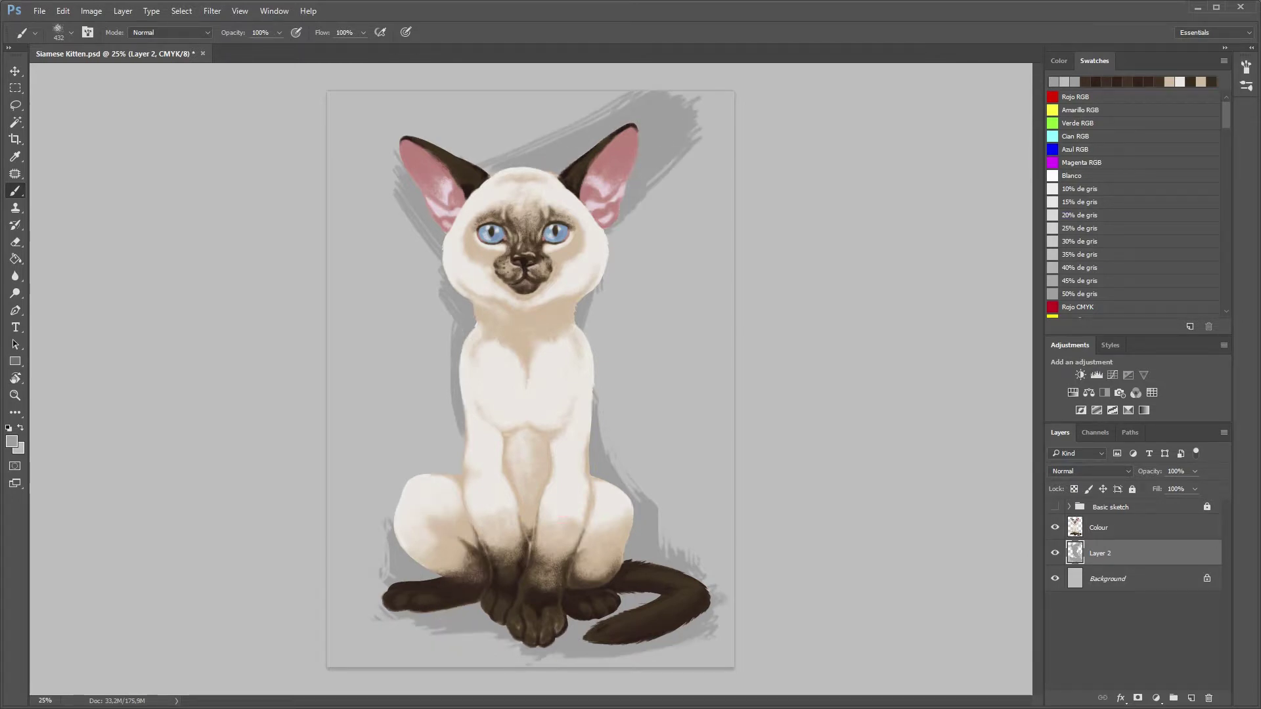
pyautogui.hotkey('ctrl', 'alt', 'z')
pyautogui.hotkey('ctrl', 'alt', 'z')
pyautogui.hotkey('ctrl', 'alt', 'z')
pyautogui.hotkey('ctrl', 'alt', 'z')
pyautogui.hotkey('ctrl', 'alt', 'z')
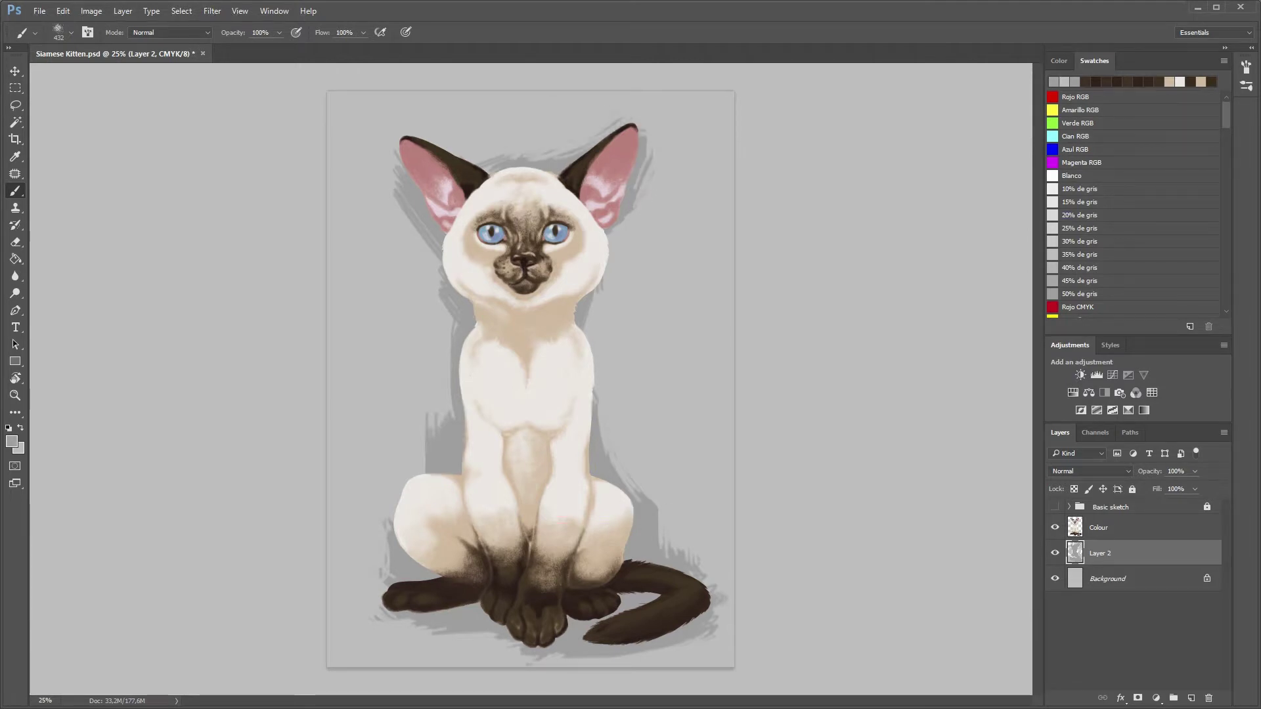
pyautogui.hotkey('ctrl', 'alt', 'z')
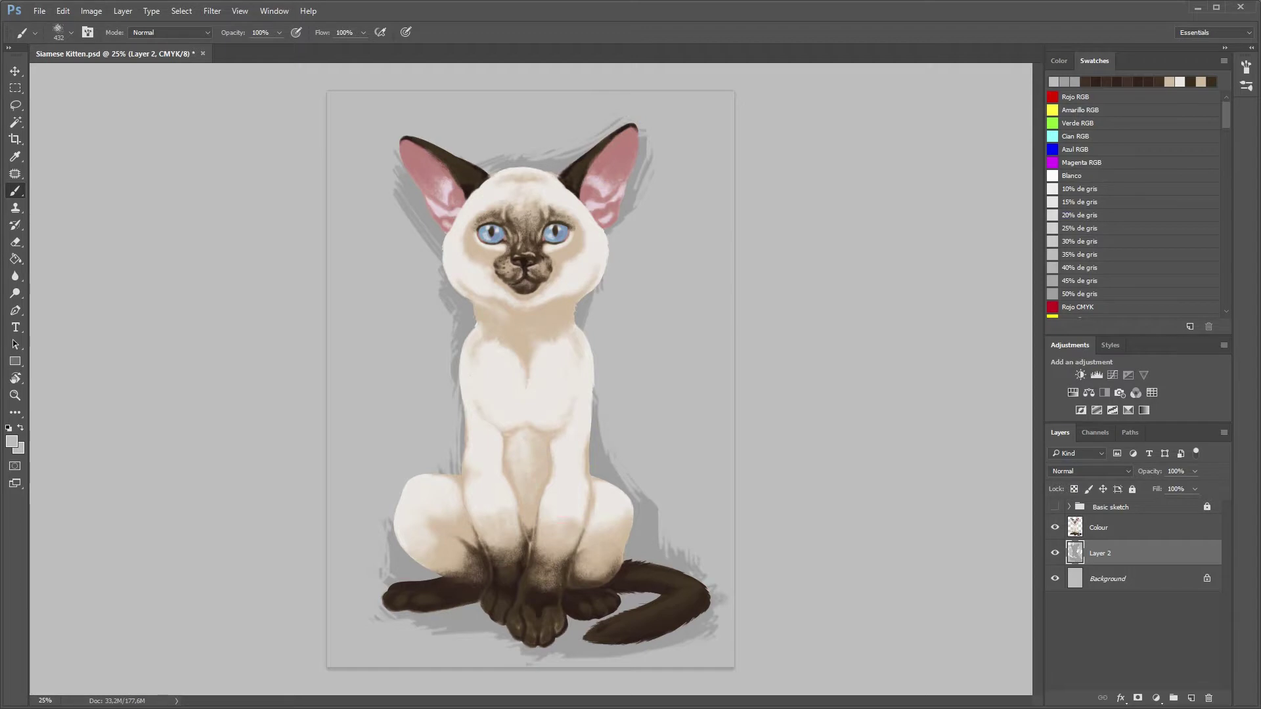
pyautogui.press('z')
pyautogui.click(647, 639)
pyautogui.moveTo(697, 637); pyautogui.dragTo(761, 637)
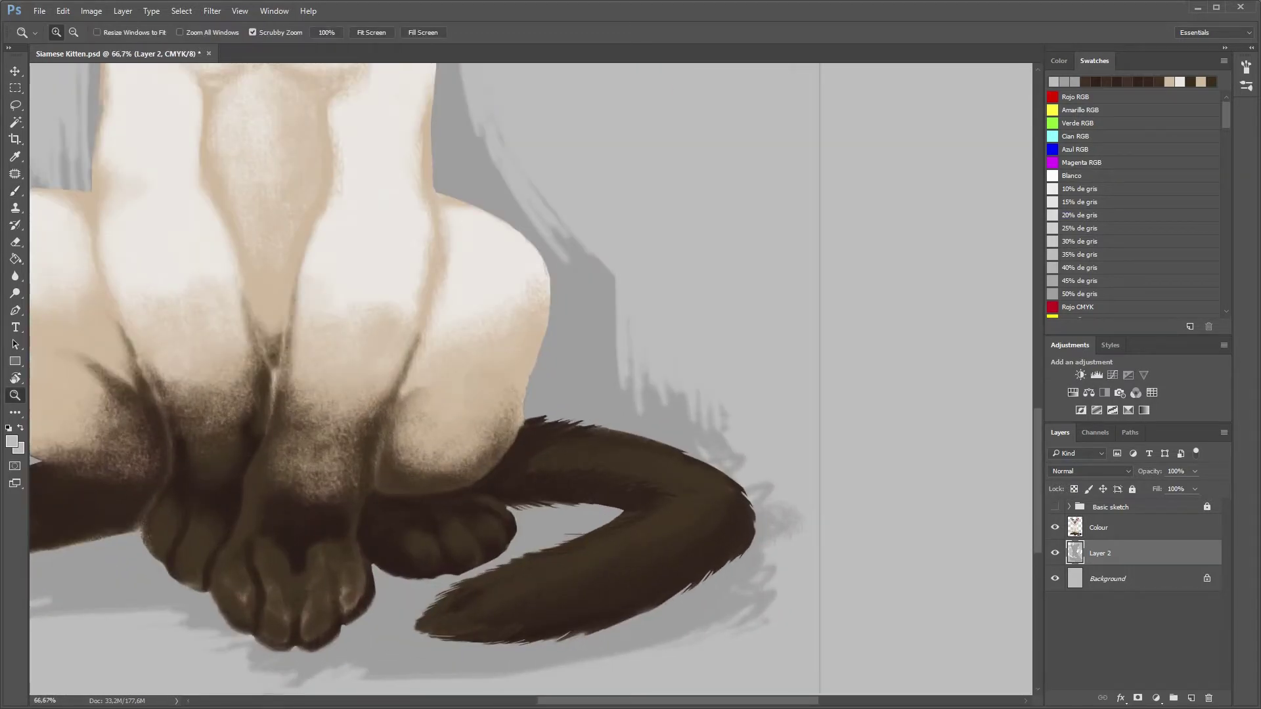
# - With near-black on the Colour layer, paint a dark fur stroke on the tail, undoing a stray mark
pyautogui.press('b')
pyautogui.rightClick(489, 440)
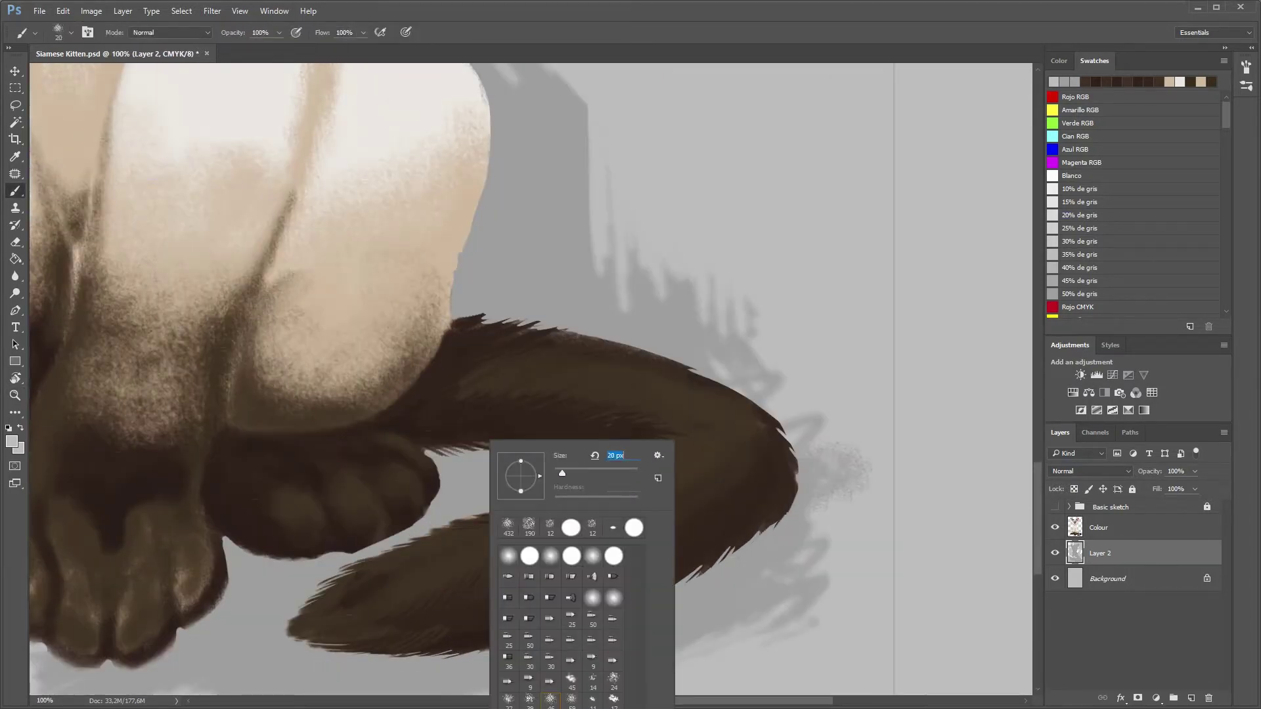
pyautogui.press('Return')
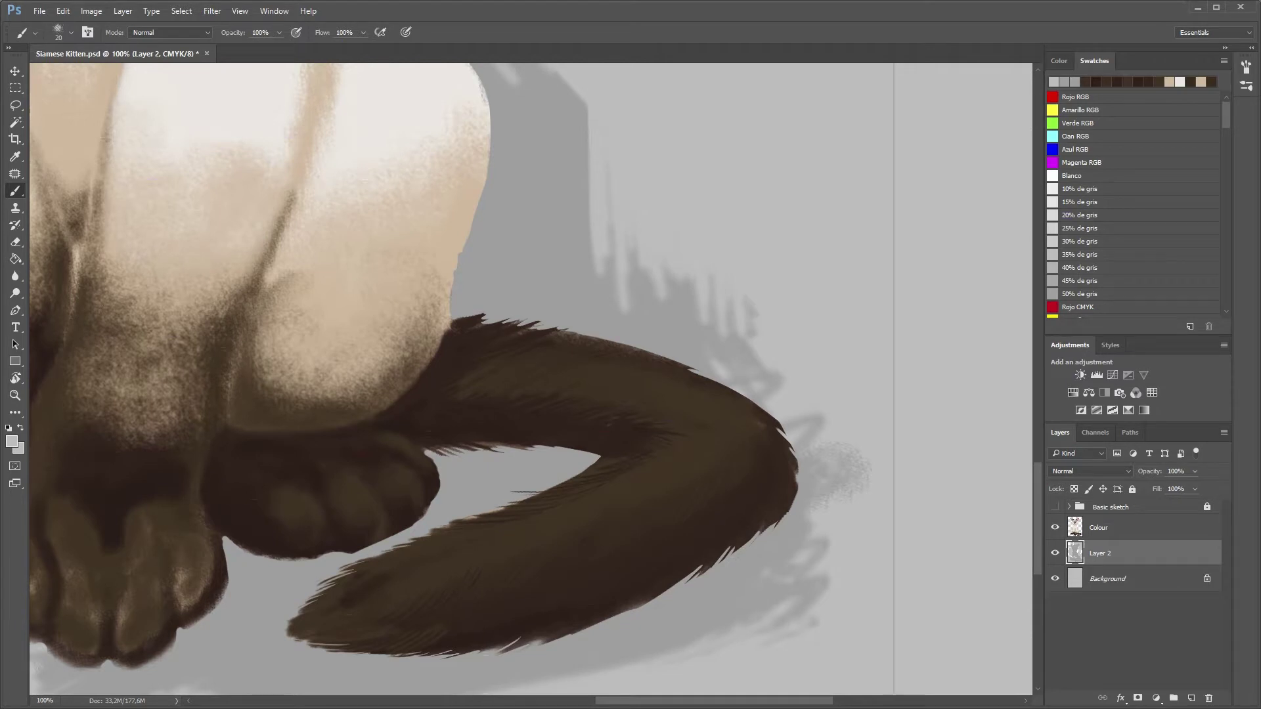
pyautogui.keyDown('alt'); pyautogui.click(104, 543); pyautogui.keyUp('alt')
pyautogui.moveTo(527, 452); pyautogui.dragTo(599, 456)
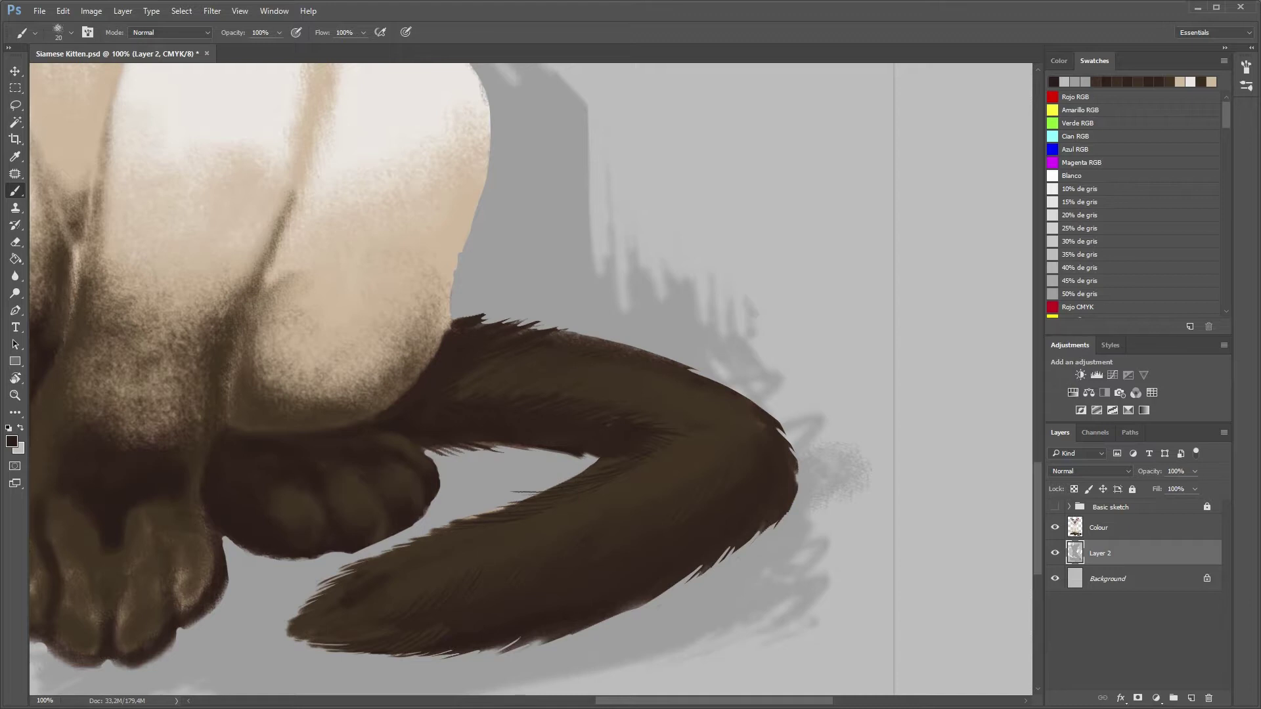
pyautogui.hotkey('ctrl', 'alt', 'z')
pyautogui.hotkey('alt', ']')
pyautogui.moveTo(650, 420); pyautogui.dragTo(537, 398)
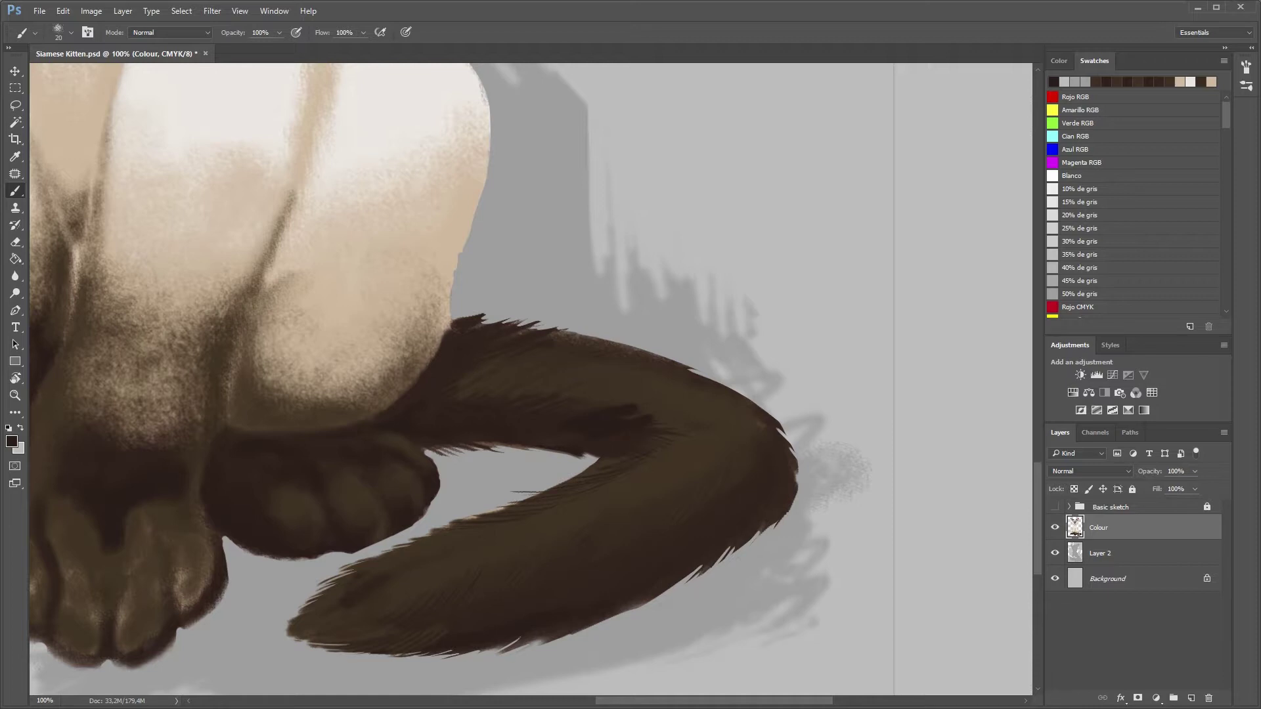
# - Enable Shape Dynamics with size, angle and roundness jitter controlled by Pen Pressure
pyautogui.press('F5')
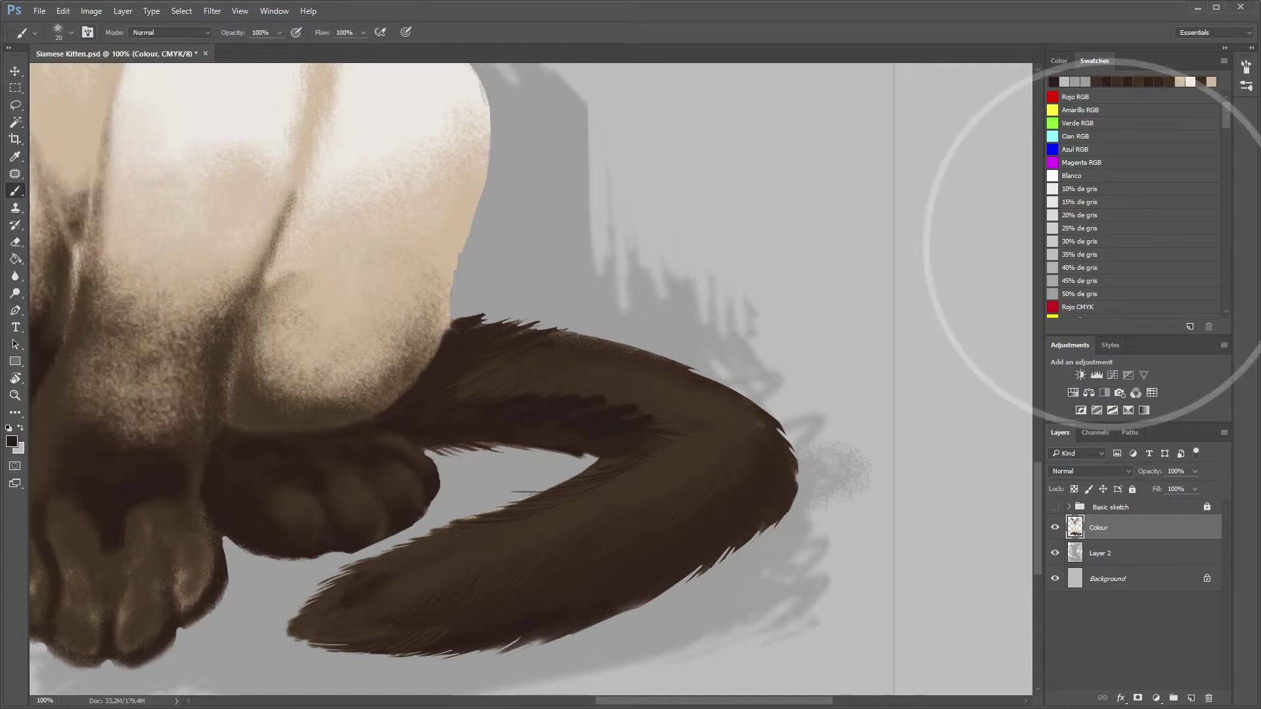
pyautogui.click(1008, 115)
pyautogui.click(1165, 109)
pyautogui.click(1161, 136)
pyautogui.click(1161, 205)
pyautogui.click(1156, 229)
pyautogui.click(1166, 249)
pyautogui.press('F5')
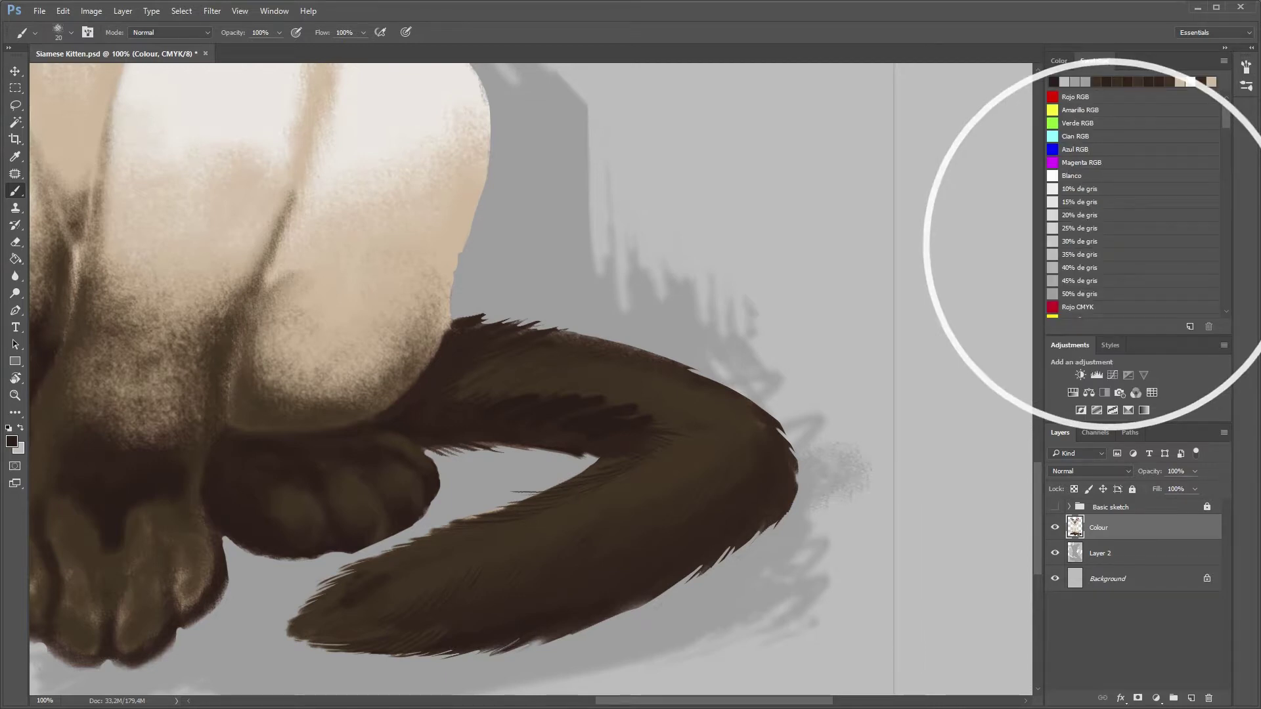
# - Paint dark fur along the tail's lower edge and tip, then choose a new dark colour
pyautogui.moveTo(643, 602); pyautogui.dragTo(553, 644)
pyautogui.moveTo(312, 628)
pyautogui.mouseDown()
pyautogui.moveTo(281, 641)
pyautogui.moveTo(287, 627)
pyautogui.mouseUp()
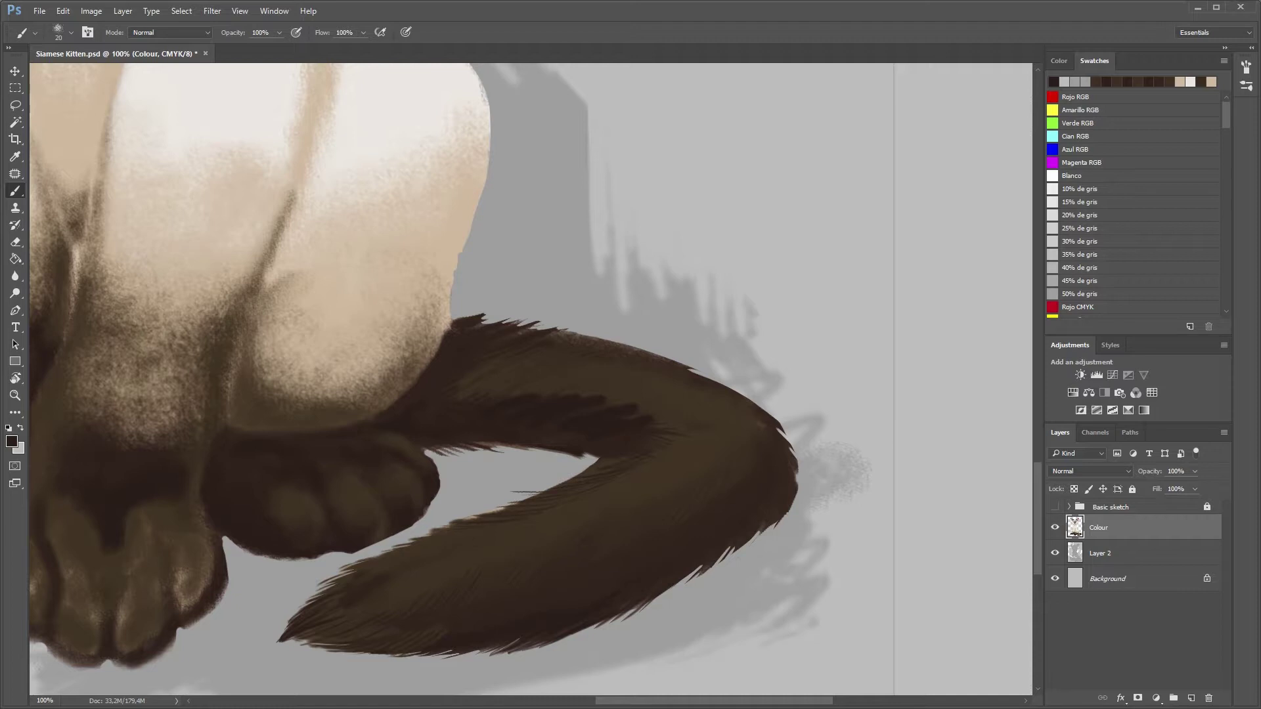
pyautogui.keyDown('alt'); pyautogui.click(622, 411); pyautogui.keyUp('alt')
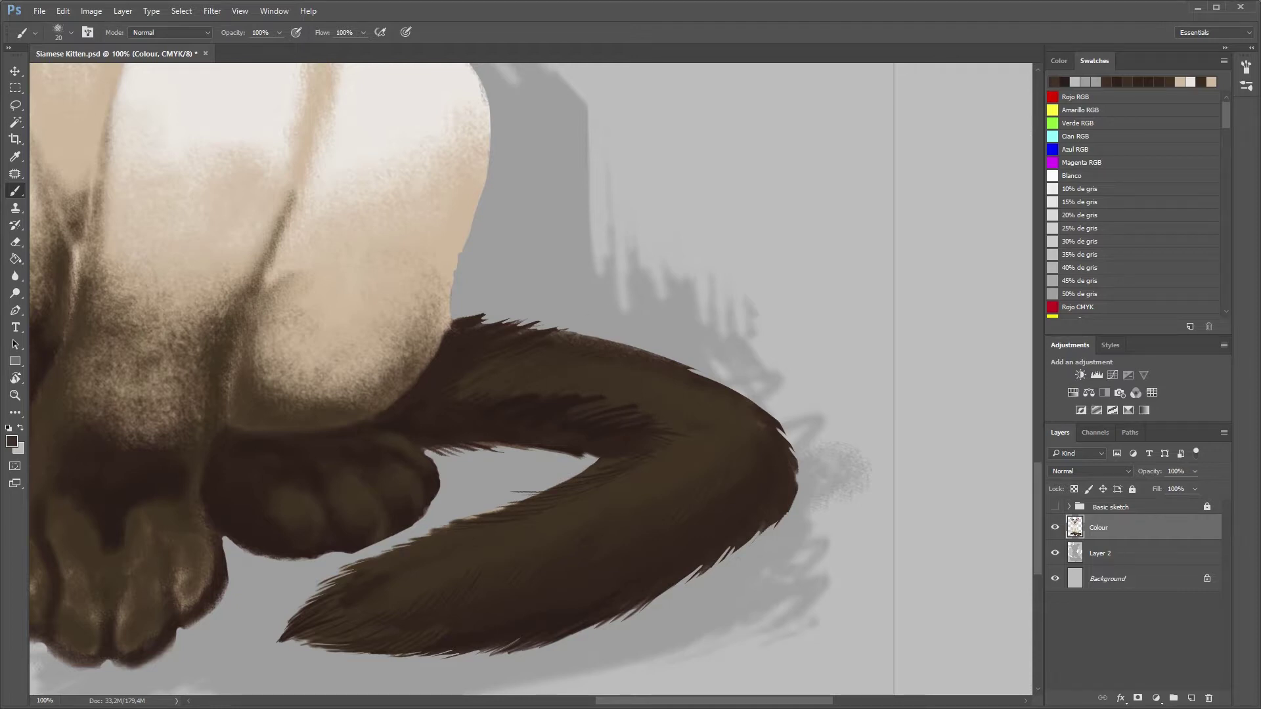
# - With the view rotated, paint dark hair strands along the tail's outer and inner edges
pyautogui.press('r')
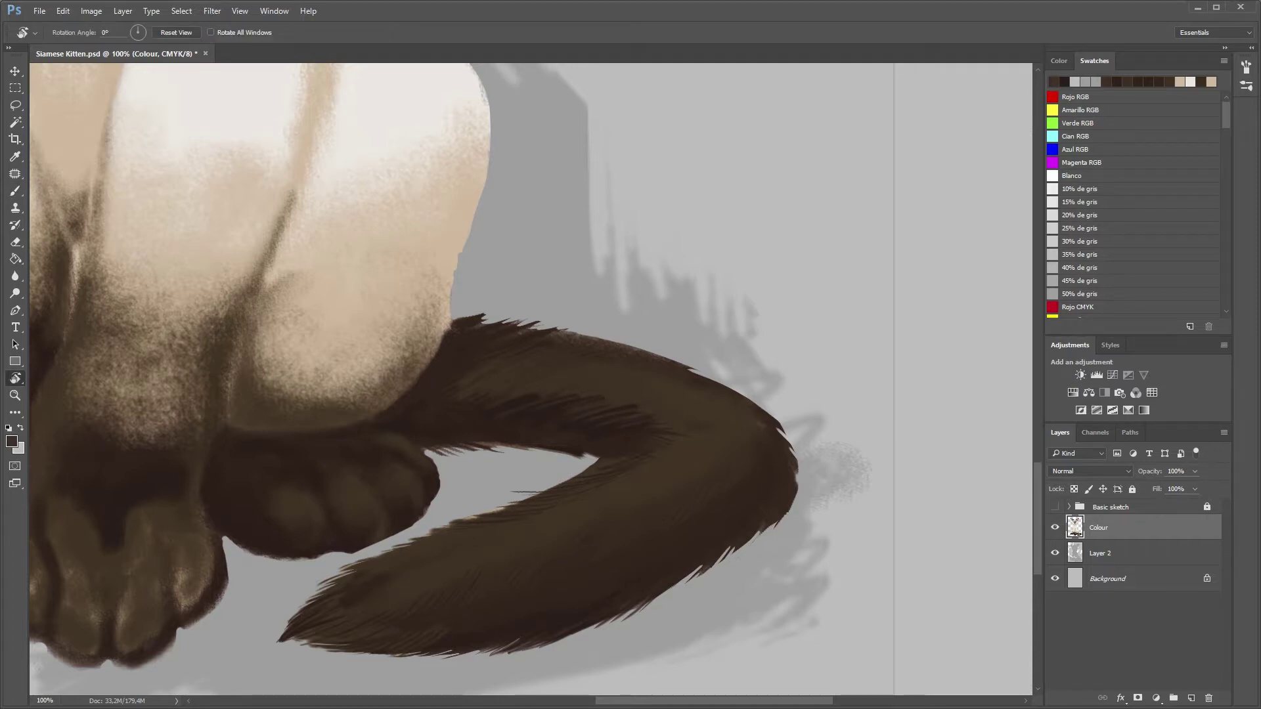
pyautogui.moveTo(657, 262); pyautogui.dragTo(394, 328)
pyautogui.press('b')
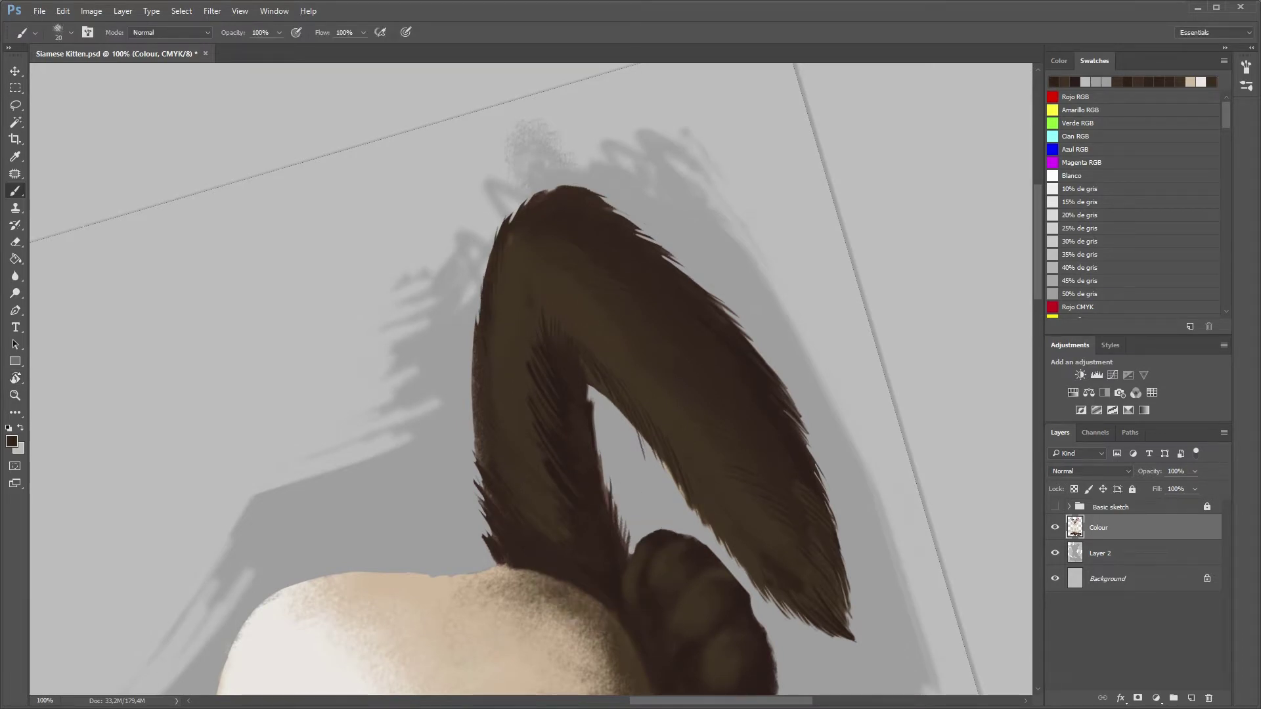
pyautogui.moveTo(477, 345); pyautogui.dragTo(470, 455)
pyautogui.moveTo(474, 317); pyautogui.dragTo(471, 381)
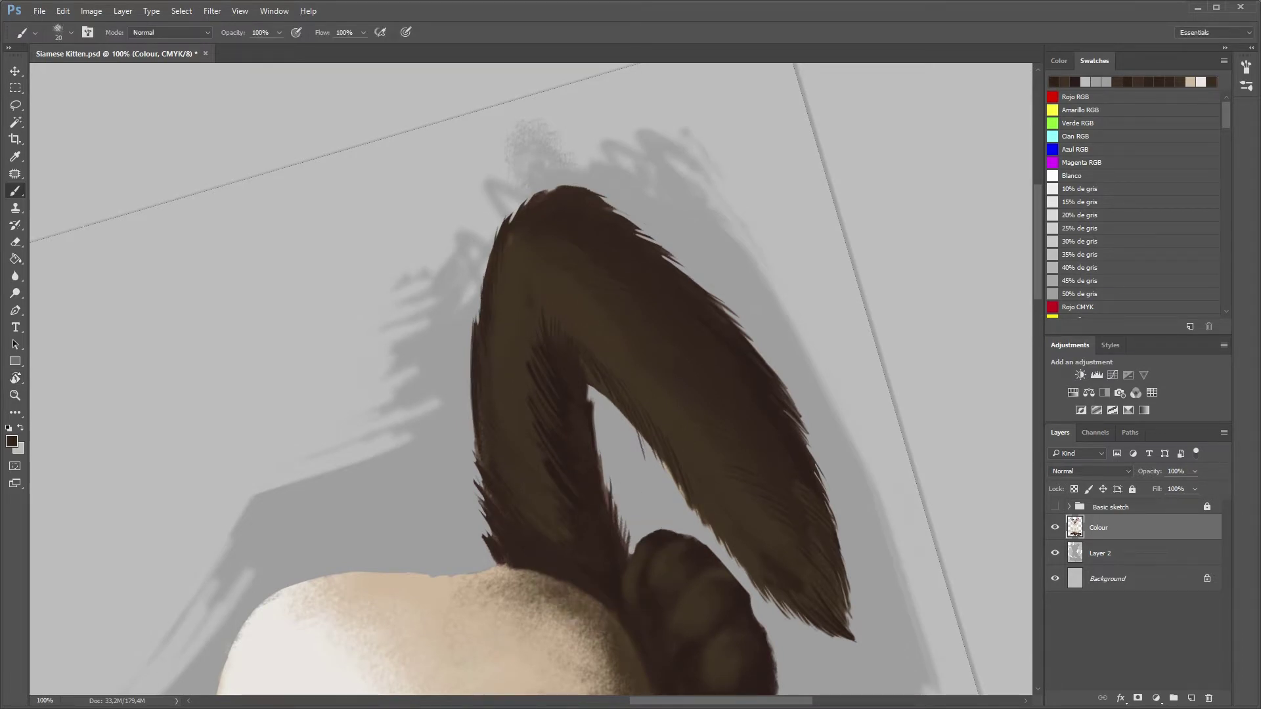
pyautogui.moveTo(566, 301); pyautogui.dragTo(555, 324)
pyautogui.moveTo(594, 415)
pyautogui.mouseDown()
pyautogui.moveTo(602, 485)
pyautogui.moveTo(599, 471)
pyautogui.mouseUp()
pyautogui.moveTo(586, 388)
pyautogui.mouseDown()
pyautogui.moveTo(605, 501)
pyautogui.moveTo(460, 499)
pyautogui.mouseUp()
# - Zoom in on the front paw and reset the canvas rotation to upright
pyautogui.press('z')
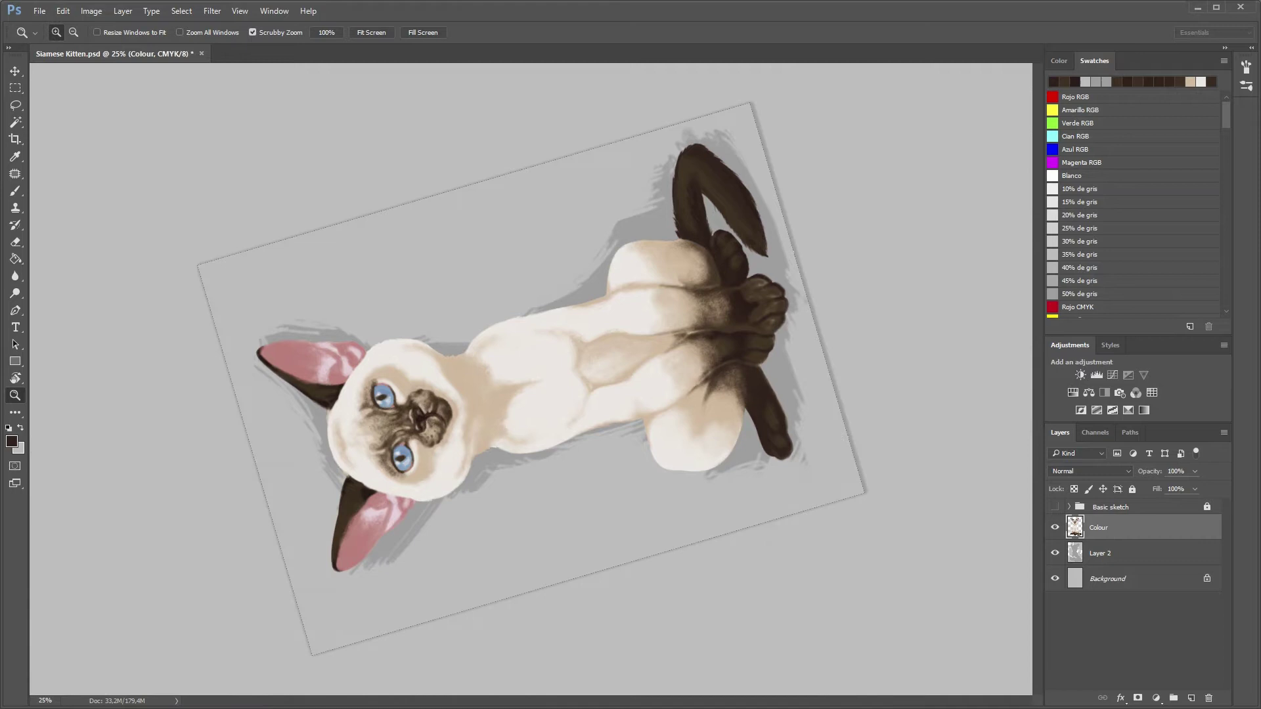
pyautogui.moveTo(755, 309); pyautogui.dragTo(887, 309)
pyautogui.press('b')
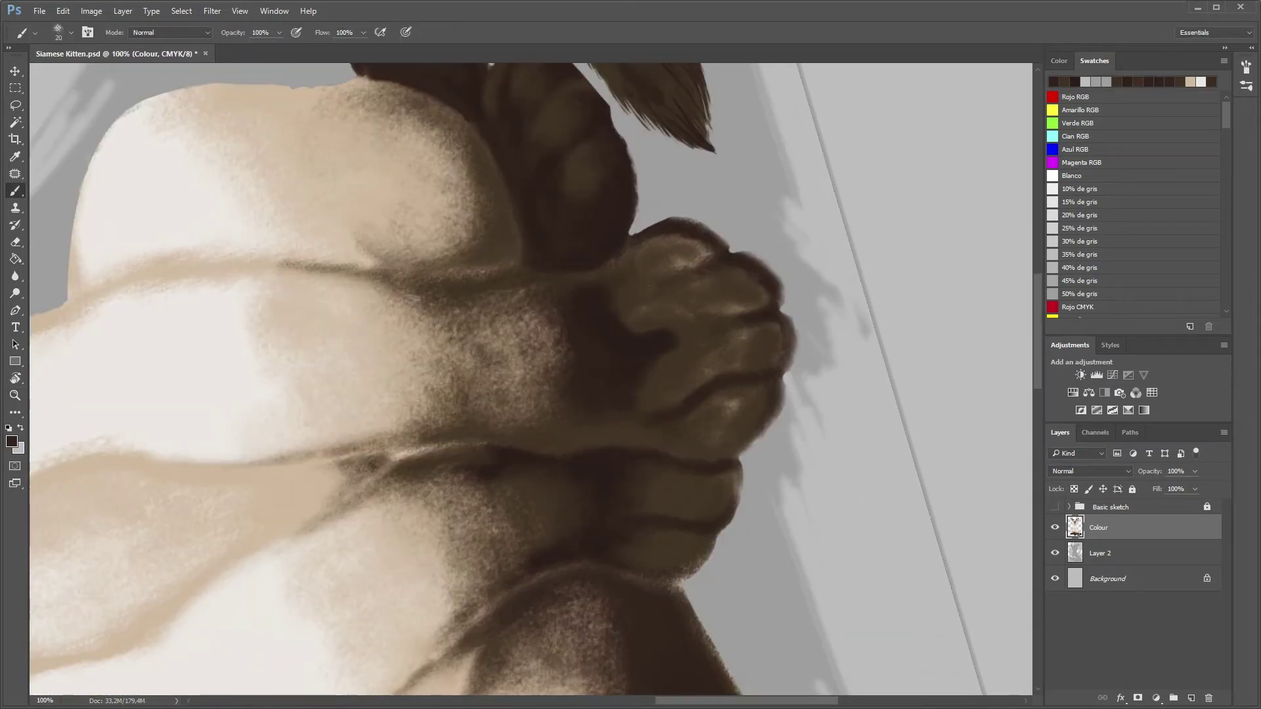
pyautogui.press('r')
pyautogui.moveTo(770, 360); pyautogui.dragTo(512, 141)
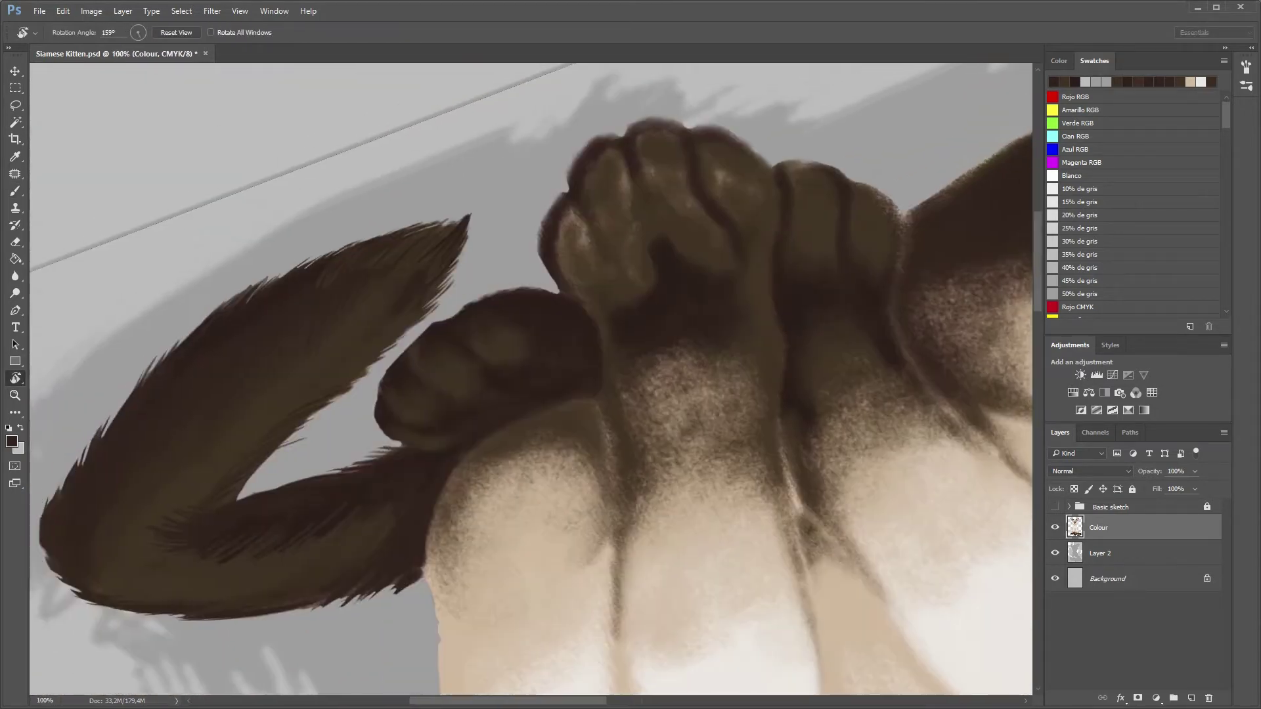
pyautogui.press('Escape')
pyautogui.press('b')
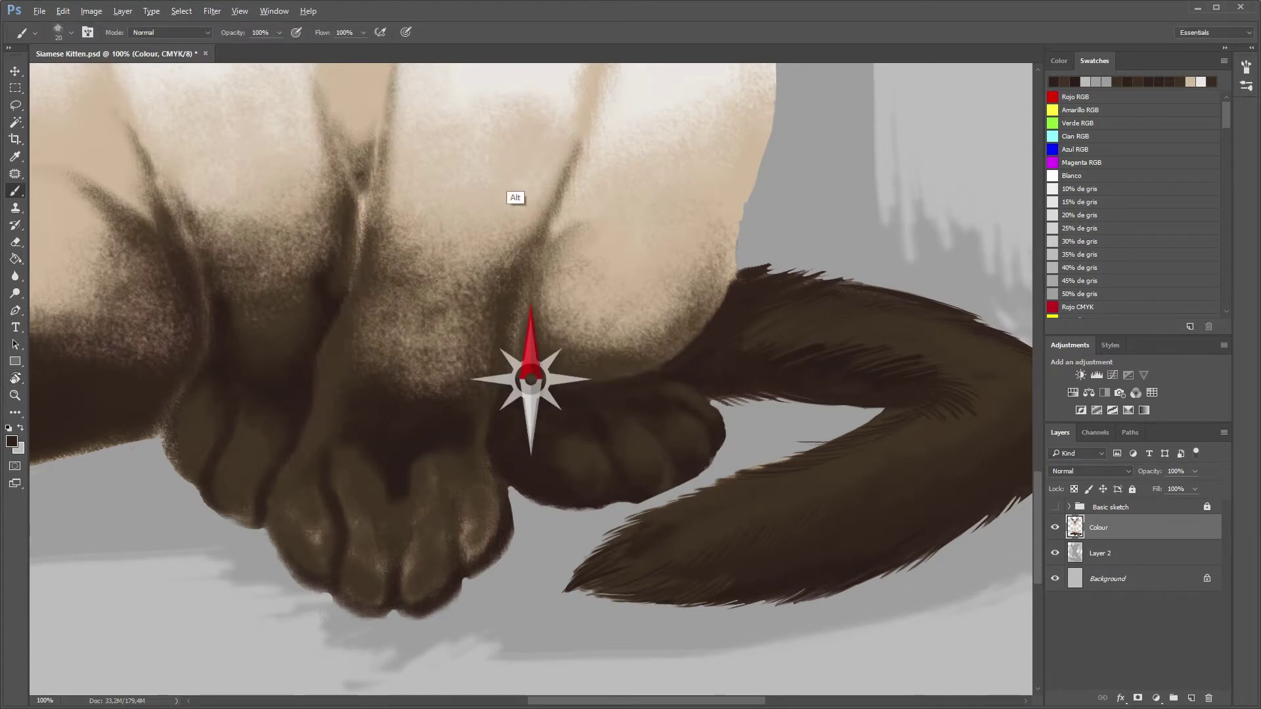
# - Paint beige claws on the left, middle and right toes of the front paw
pyautogui.keyDown('alt'); pyautogui.click(517, 199); pyautogui.keyUp('alt')
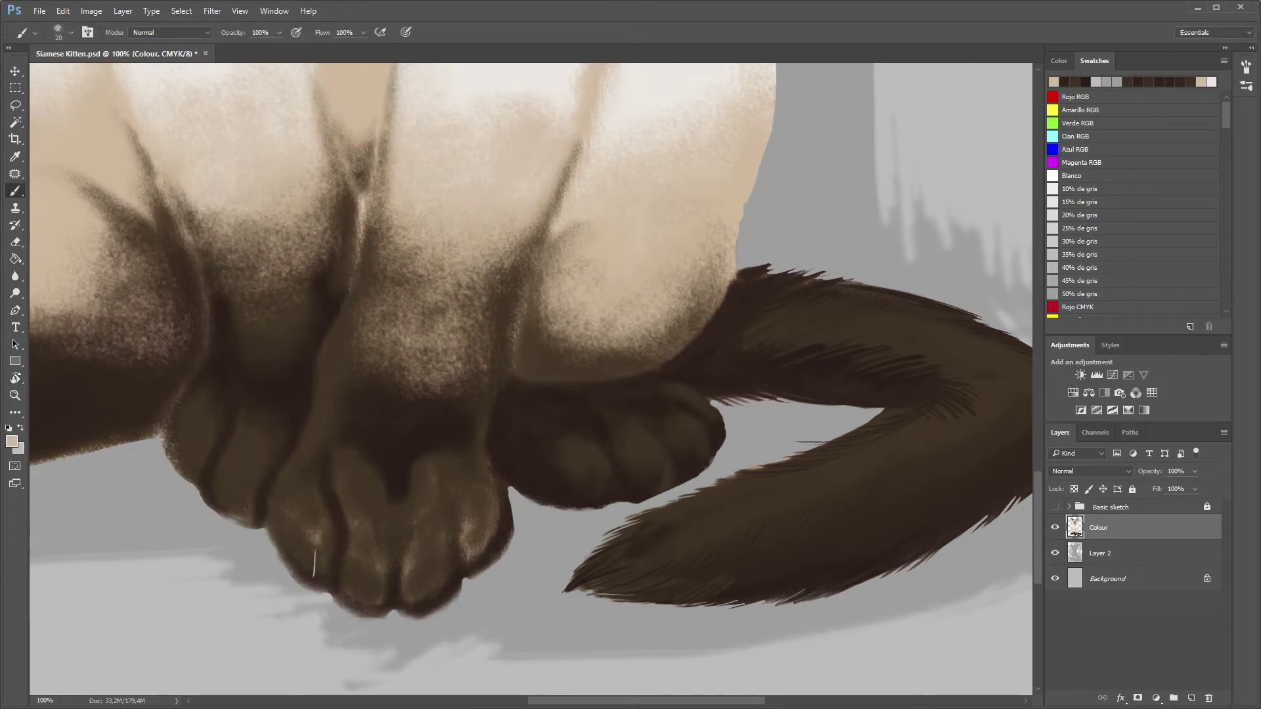
pyautogui.moveTo(318, 576); pyautogui.dragTo(315, 548)
pyautogui.moveTo(368, 600); pyautogui.dragTo(367, 569)
pyautogui.moveTo(430, 597)
pyautogui.mouseDown()
pyautogui.moveTo(422, 559)
pyautogui.moveTo(473, 522)
pyautogui.mouseUp()
# - Using sampled dark brown, outline the left and middle toes and deepen the crease between toes
pyautogui.keyDown('alt'); pyautogui.click(394, 497); pyautogui.keyUp('alt')
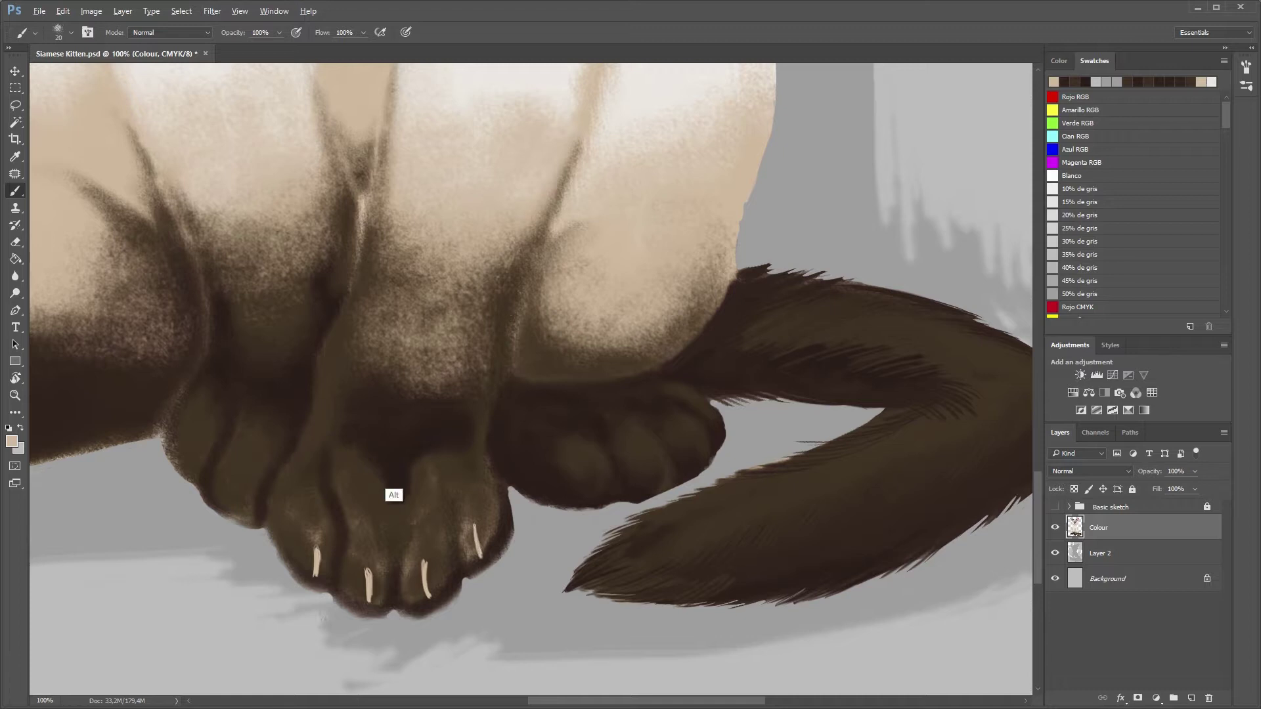
pyautogui.moveTo(269, 515)
pyautogui.mouseDown()
pyautogui.moveTo(305, 588)
pyautogui.moveTo(295, 577)
pyautogui.moveTo(323, 543)
pyautogui.moveTo(321, 571)
pyautogui.mouseUp()
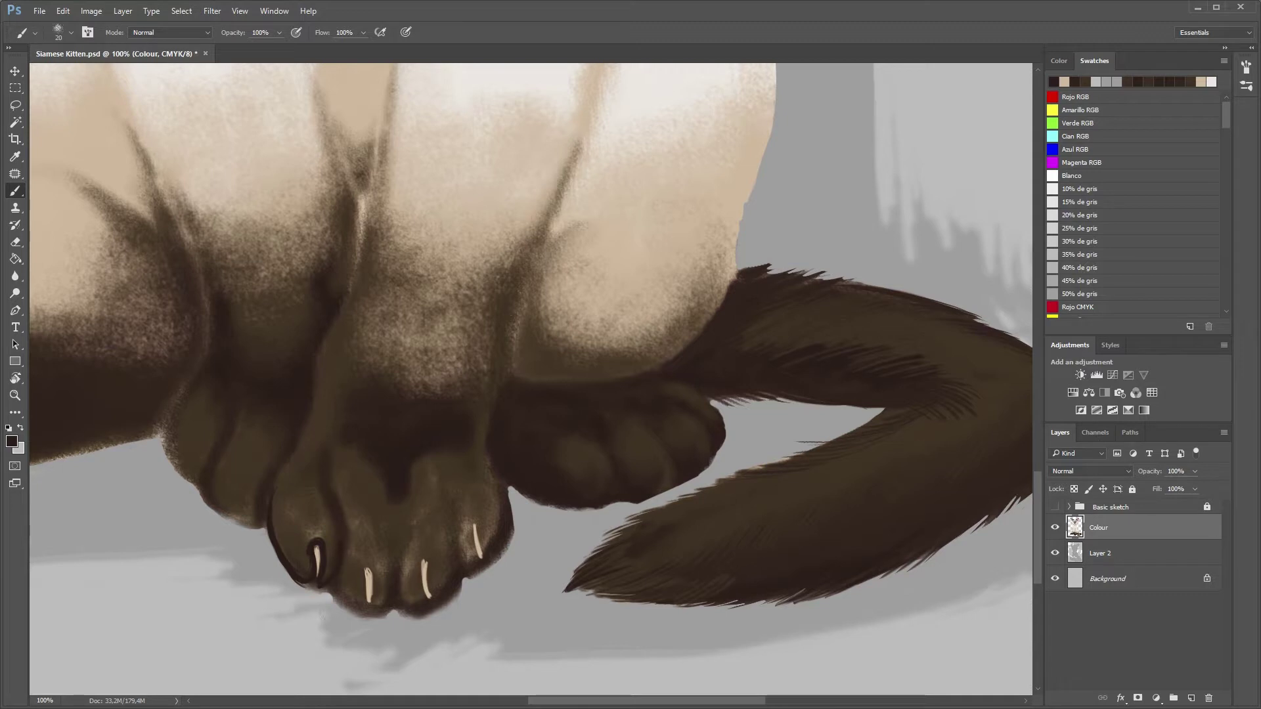
pyautogui.moveTo(279, 538); pyautogui.dragTo(292, 562)
pyautogui.moveTo(334, 593); pyautogui.dragTo(356, 613)
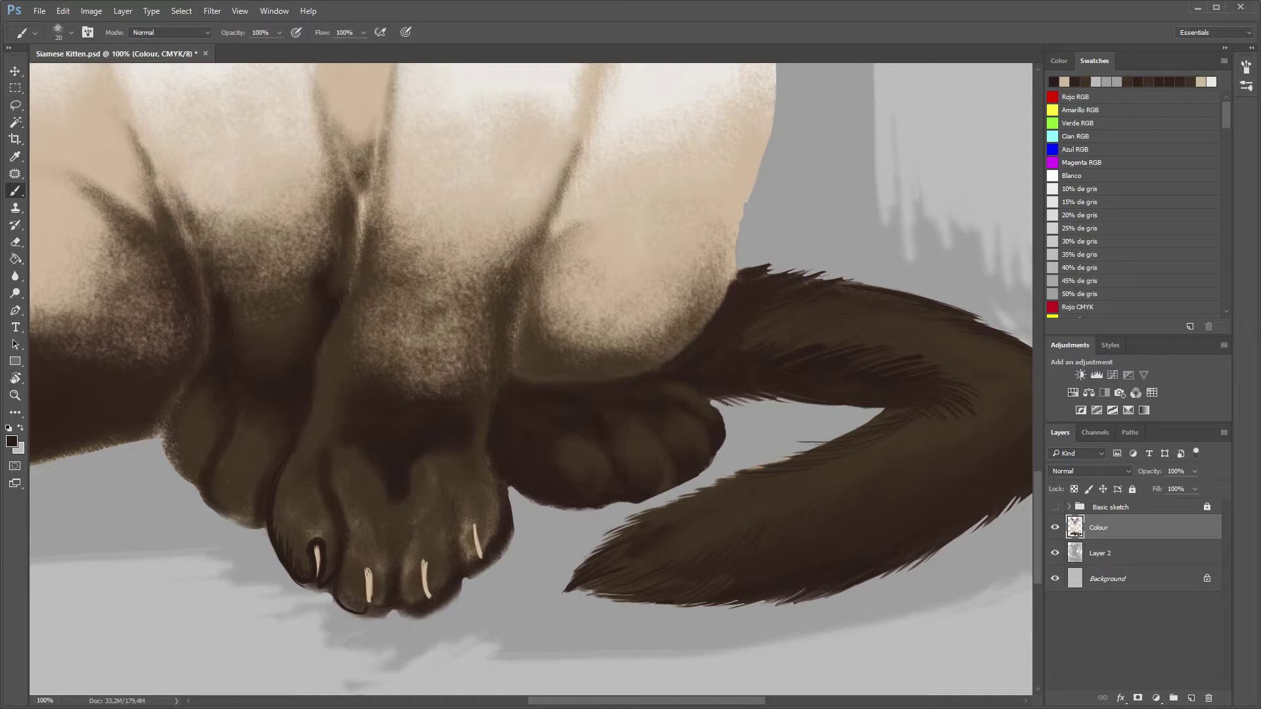
pyautogui.moveTo(369, 582); pyautogui.dragTo(375, 612)
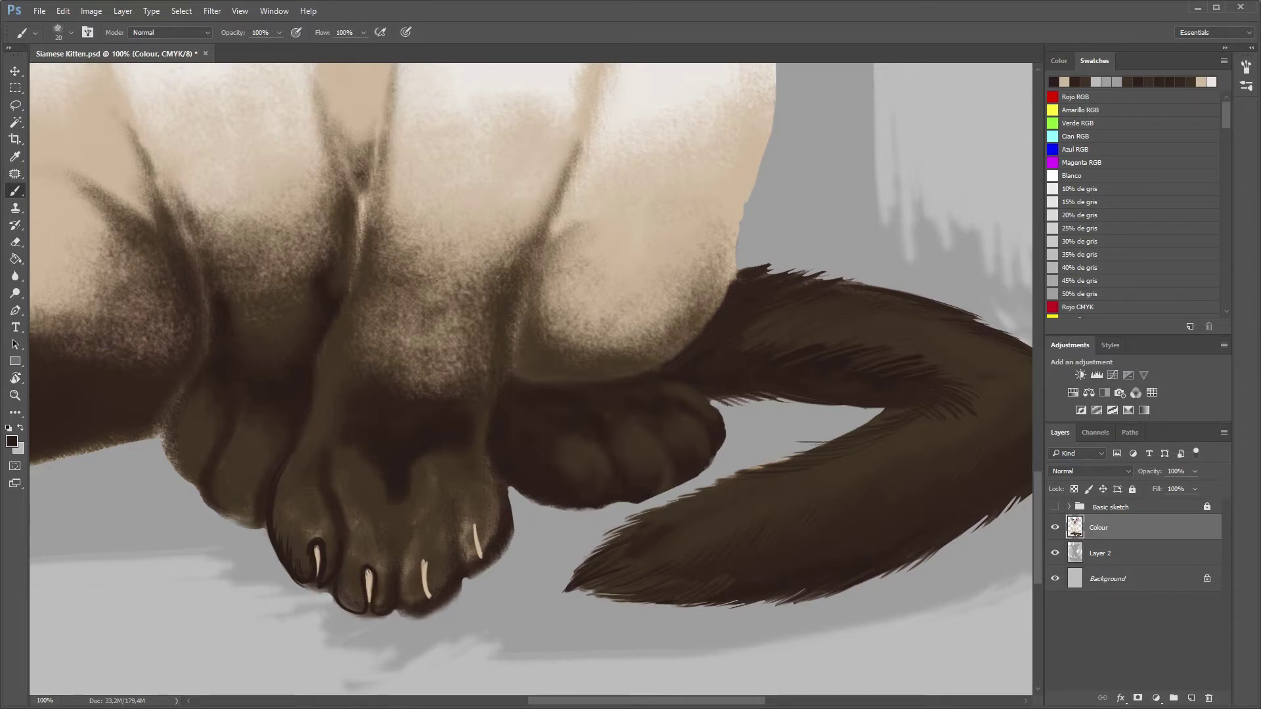
pyautogui.moveTo(389, 506); pyautogui.dragTo(396, 538)
# - Outline the right toe with dark strokes, then zoom out to check and back onto the left foreleg
pyautogui.moveTo(422, 560); pyautogui.dragTo(430, 610)
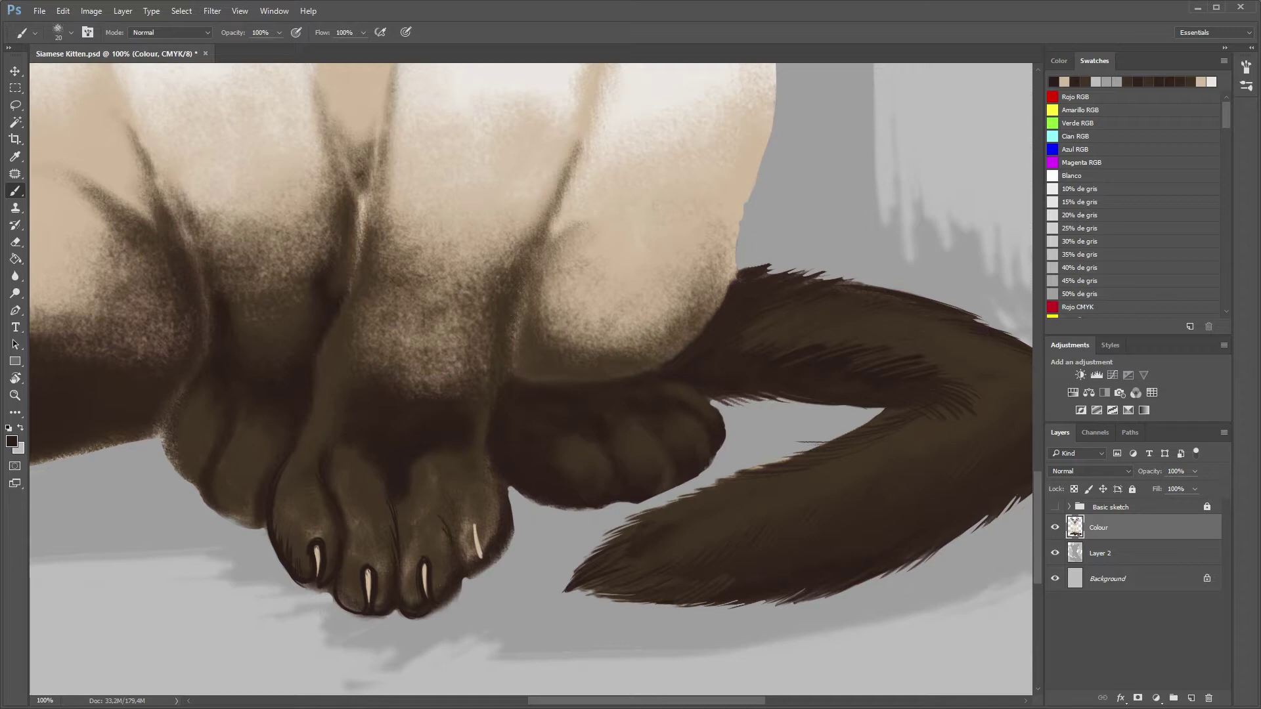
pyautogui.moveTo(458, 586); pyautogui.dragTo(416, 618)
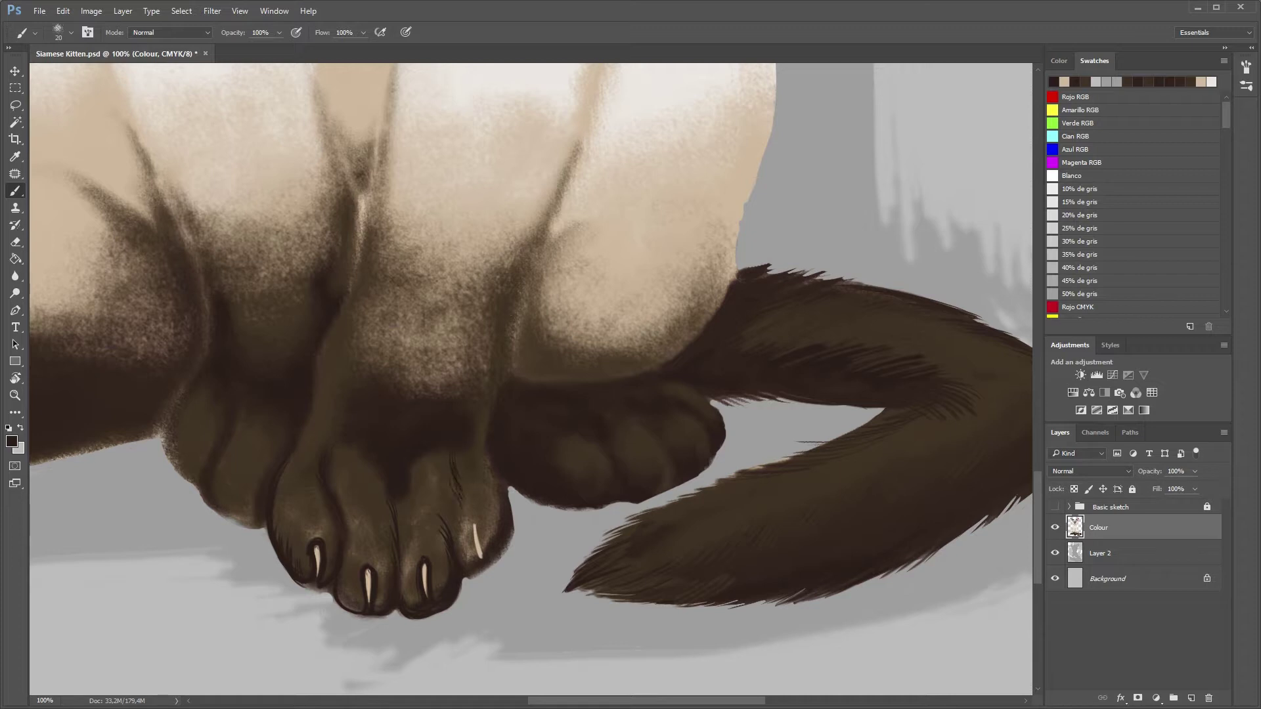
pyautogui.moveTo(457, 507)
pyautogui.mouseDown()
pyautogui.moveTo(453, 536)
pyautogui.moveTo(477, 557)
pyautogui.mouseUp()
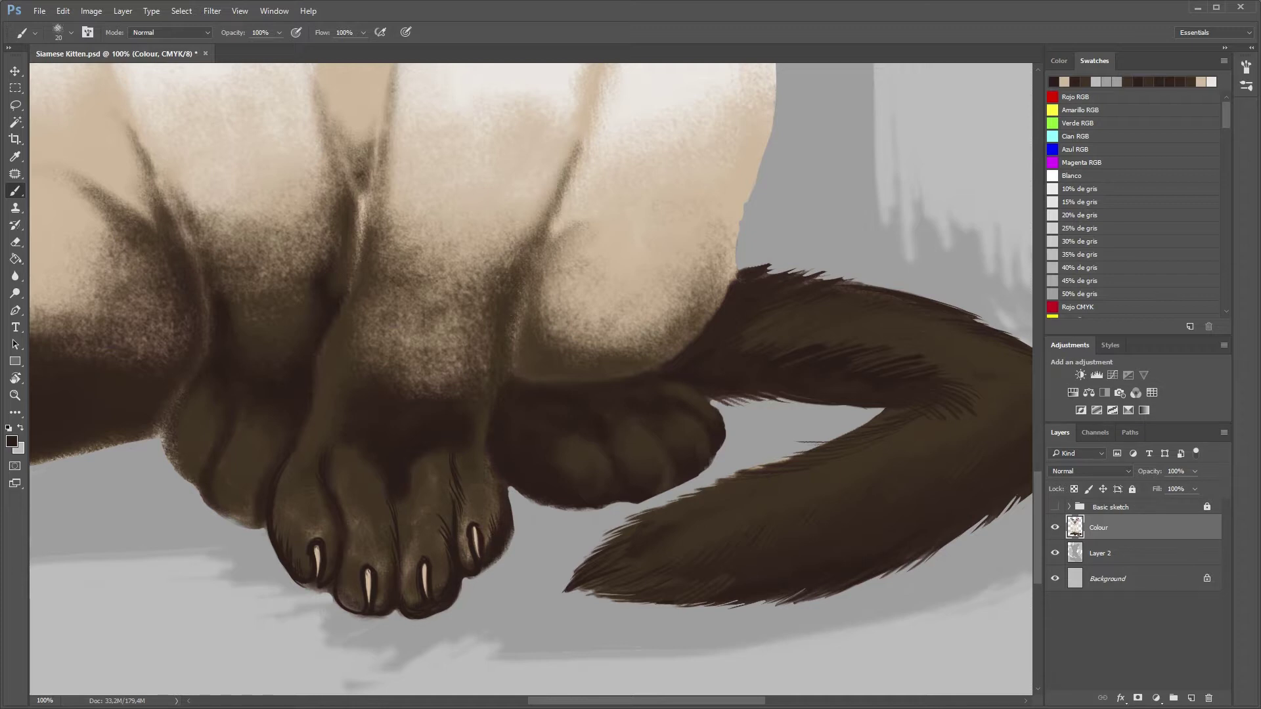
pyautogui.moveTo(512, 510)
pyautogui.mouseDown()
pyautogui.moveTo(507, 549)
pyautogui.moveTo(474, 579)
pyautogui.mouseUp()
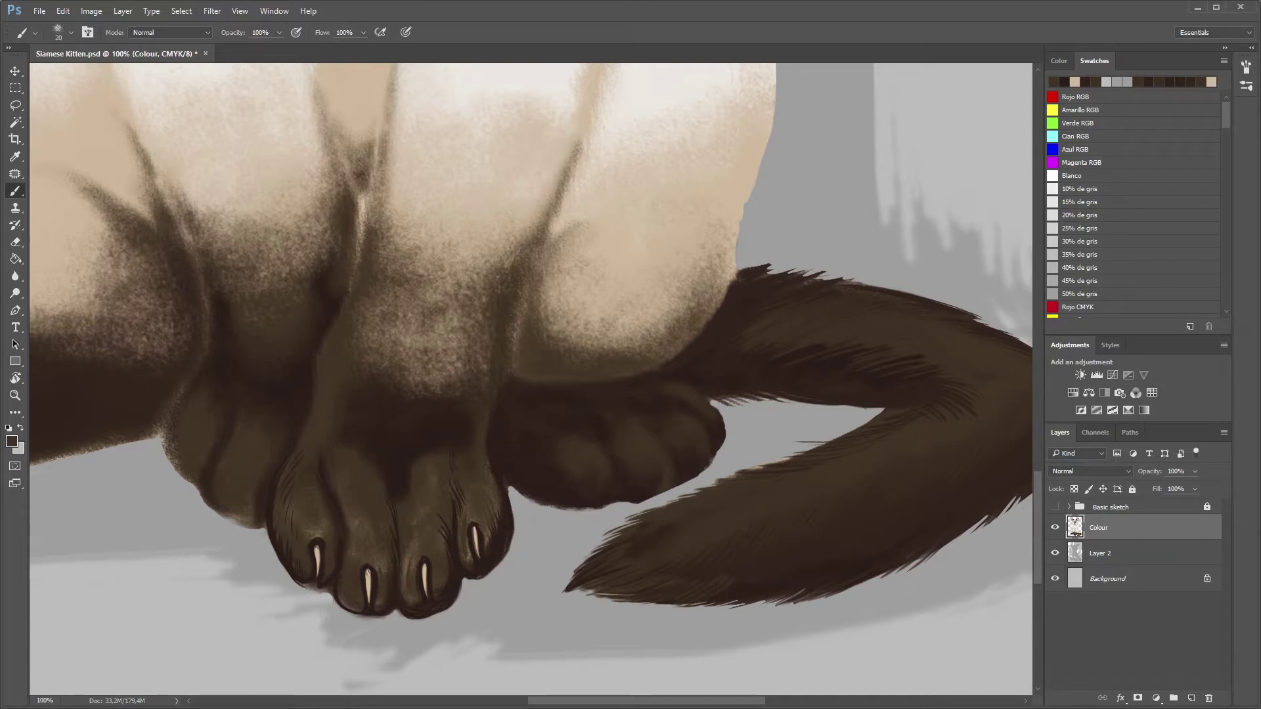
pyautogui.press('z')
pyautogui.hotkey('ctrl', '0')
pyautogui.click(427, 578)
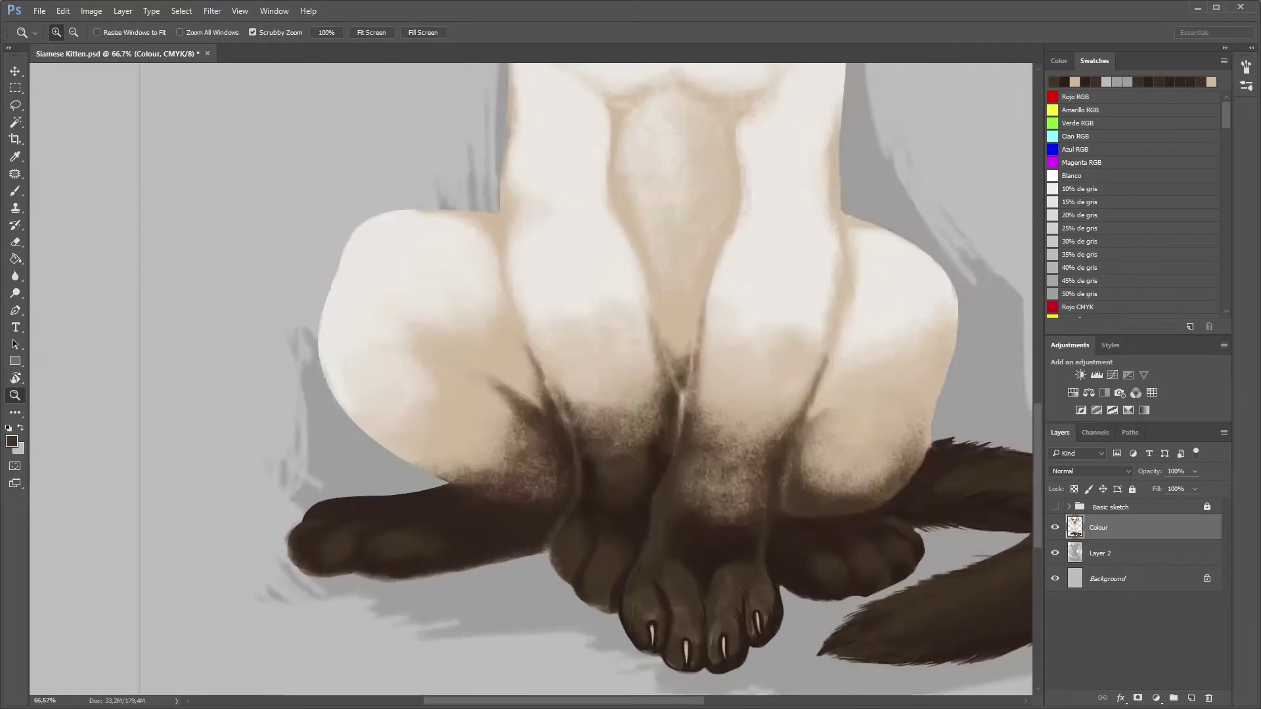
# - Paint a dark toe separation line and two pale claws on the outstretched left paw
pyautogui.press('b')
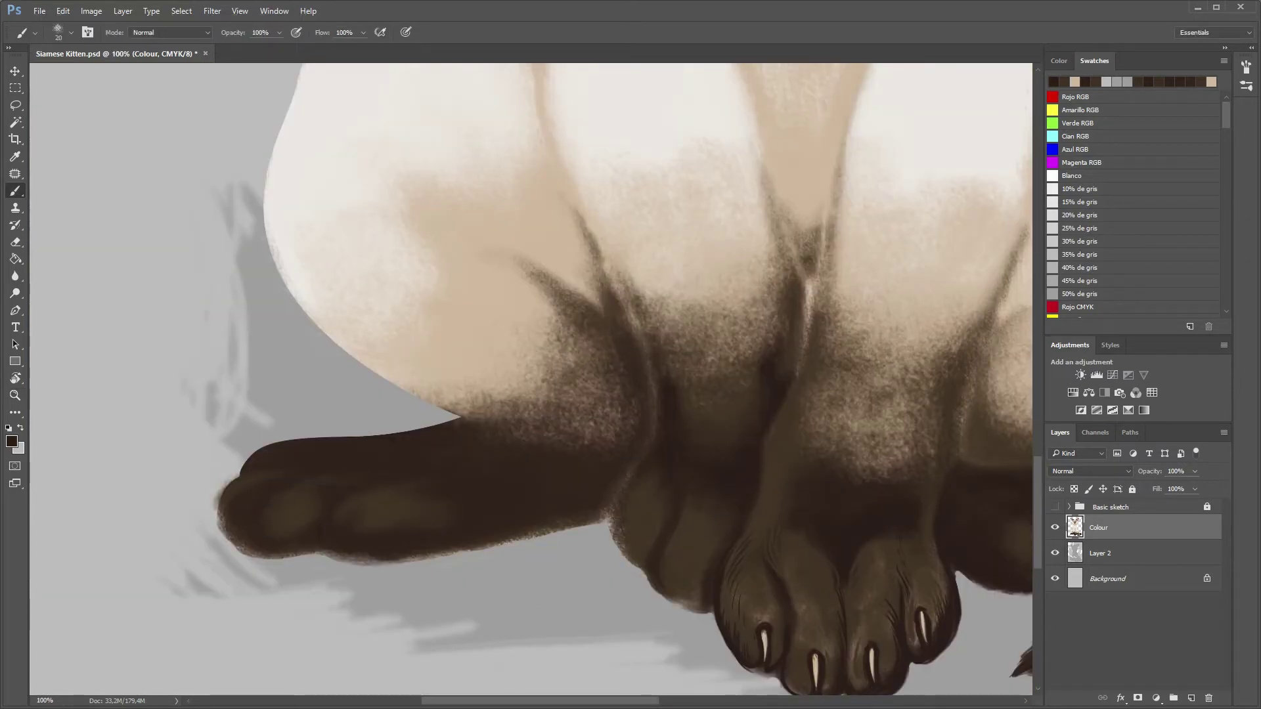
pyautogui.moveTo(324, 517); pyautogui.dragTo(319, 550)
pyautogui.moveTo(339, 523); pyautogui.dragTo(344, 548)
pyautogui.moveTo(252, 518); pyautogui.dragTo(259, 545)
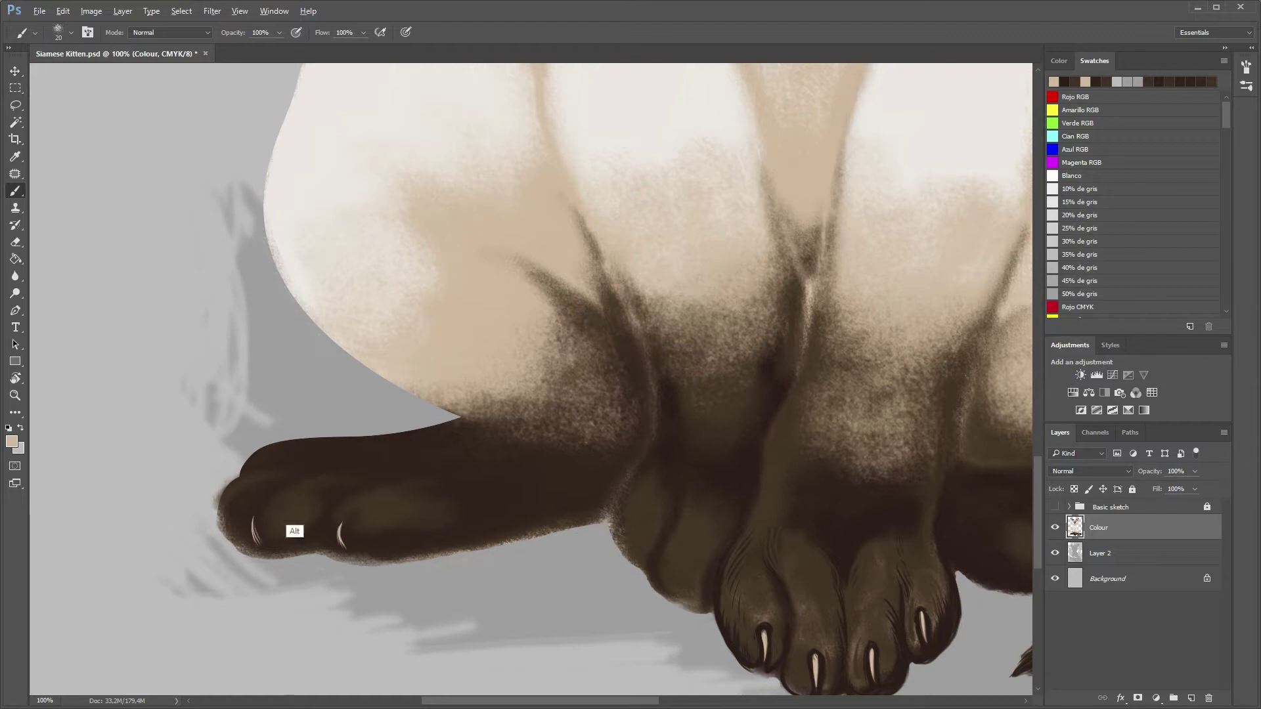
pyautogui.keyDown('alt'); pyautogui.click(454, 489); pyautogui.keyUp('alt')
pyautogui.moveTo(399, 470); pyautogui.dragTo(384, 478)
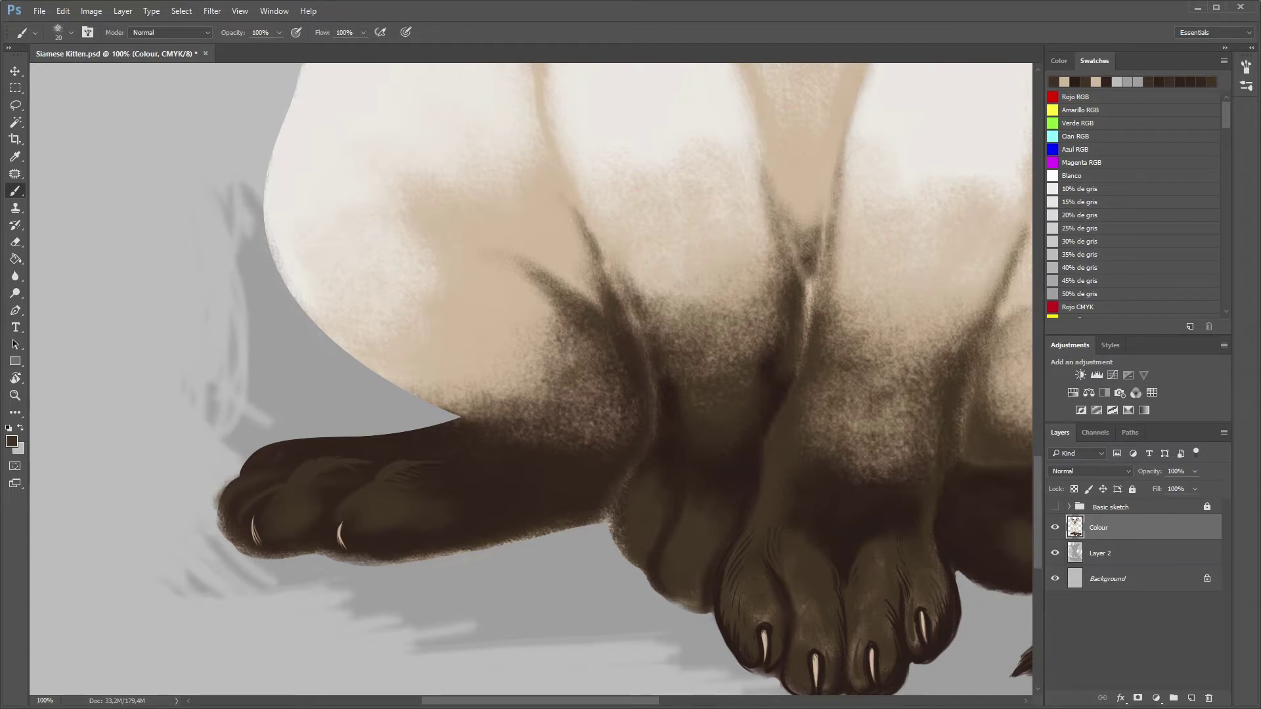
# - With the canvas rotated, darken the paw's outline and erase part of a stray stroke
pyautogui.press('e')
pyautogui.press('b')
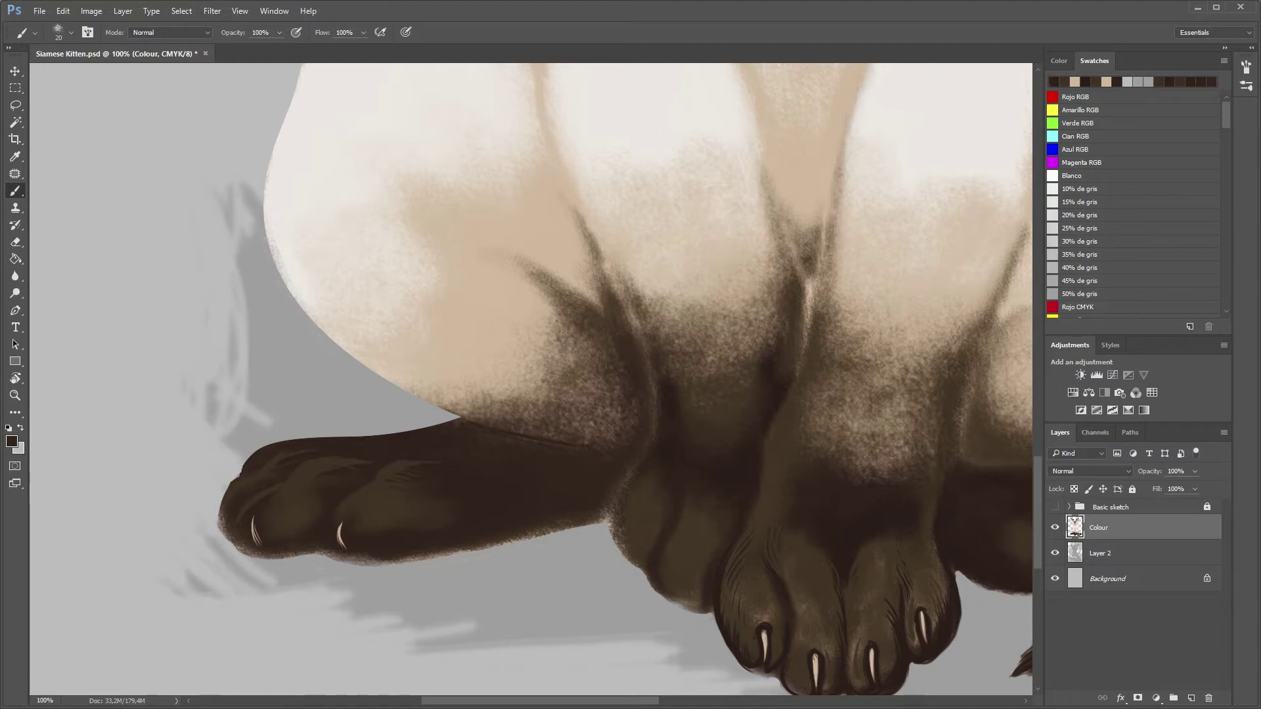
pyautogui.moveTo(657, 197); pyautogui.dragTo(788, 460)
pyautogui.moveTo(461, 408); pyautogui.dragTo(511, 316)
pyautogui.moveTo(428, 137)
pyautogui.mouseDown()
pyautogui.moveTo(388, 289)
pyautogui.moveTo(384, 400)
pyautogui.mouseUp()
pyautogui.press('e')
pyautogui.moveTo(381, 296); pyautogui.dragTo(378, 384)
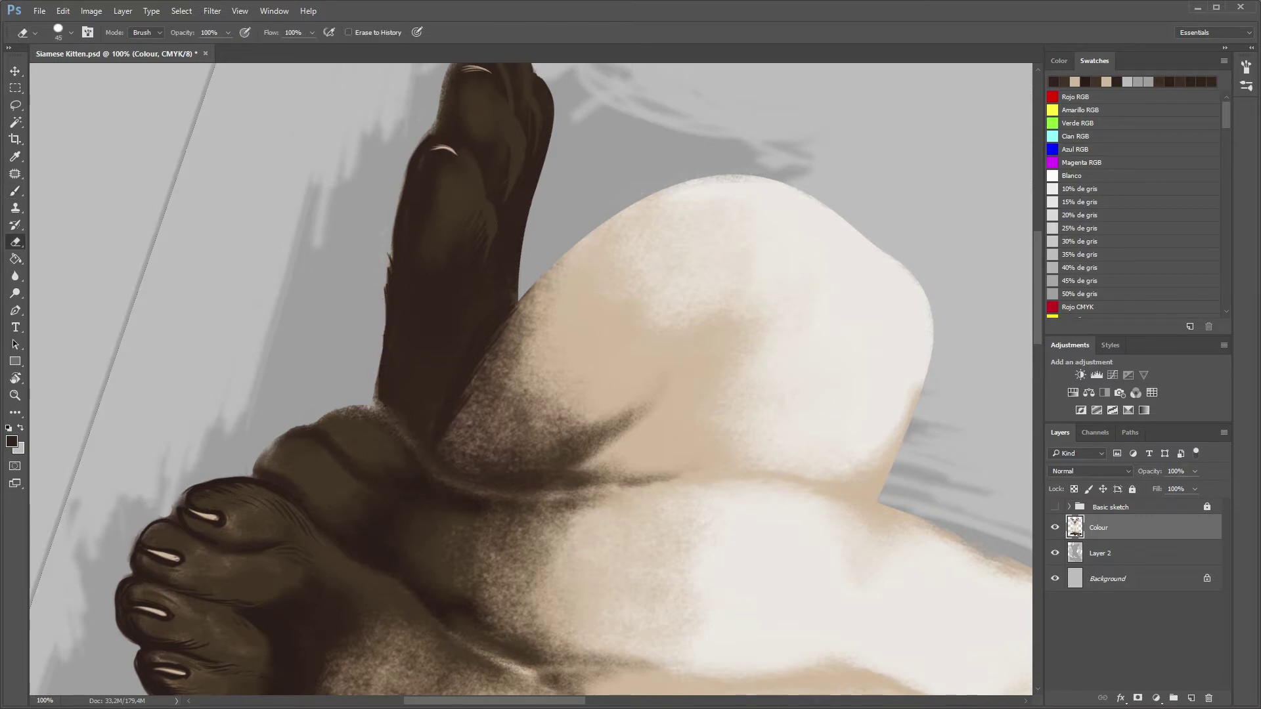
# - Rotate the view upright, then darken the left paw's outline and add a toe line
pyautogui.press('b')
pyautogui.moveTo(656, 197)
pyautogui.mouseDown()
pyautogui.moveTo(525, 460)
pyautogui.moveTo(525, 262)
pyautogui.mouseUp()
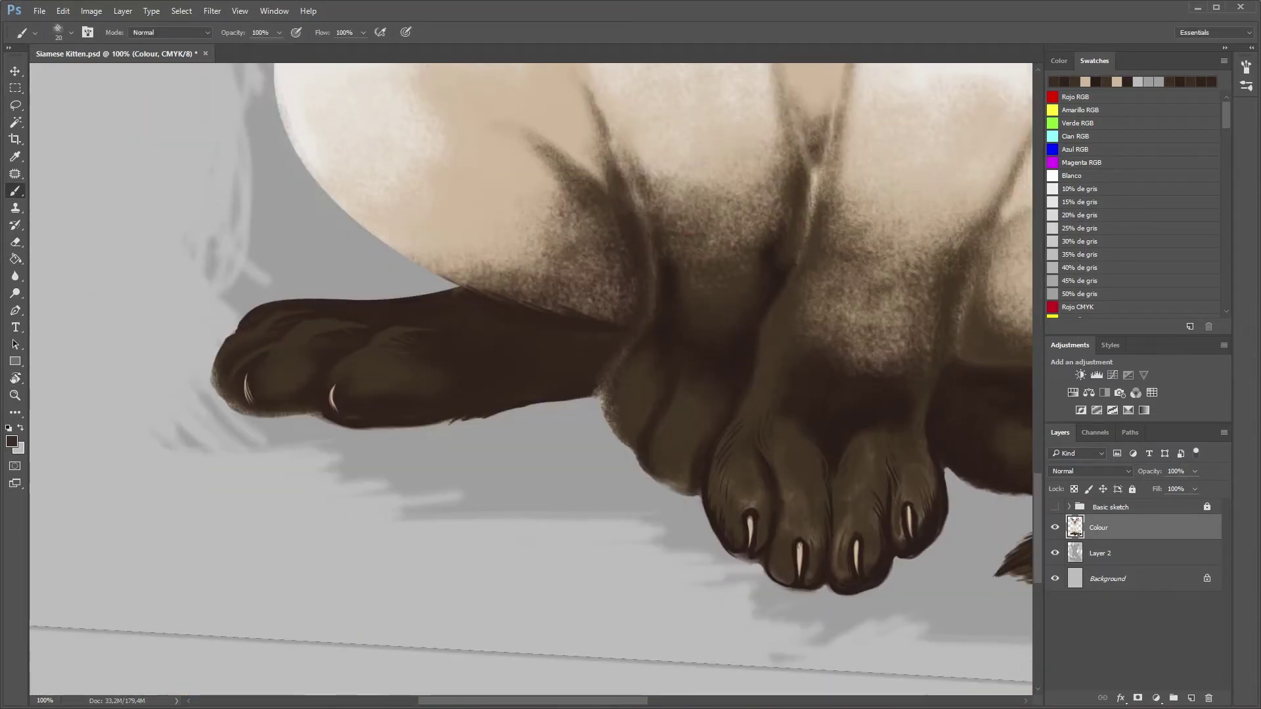
pyautogui.moveTo(749, 394); pyautogui.dragTo(509, 394)
pyautogui.moveTo(363, 387)
pyautogui.mouseDown()
pyautogui.moveTo(386, 446)
pyautogui.moveTo(458, 496)
pyautogui.mouseUp()
pyautogui.moveTo(420, 455); pyautogui.dragTo(428, 484)
pyautogui.moveTo(432, 449); pyautogui.dragTo(434, 487)
pyautogui.moveTo(396, 403); pyautogui.dragTo(414, 416)
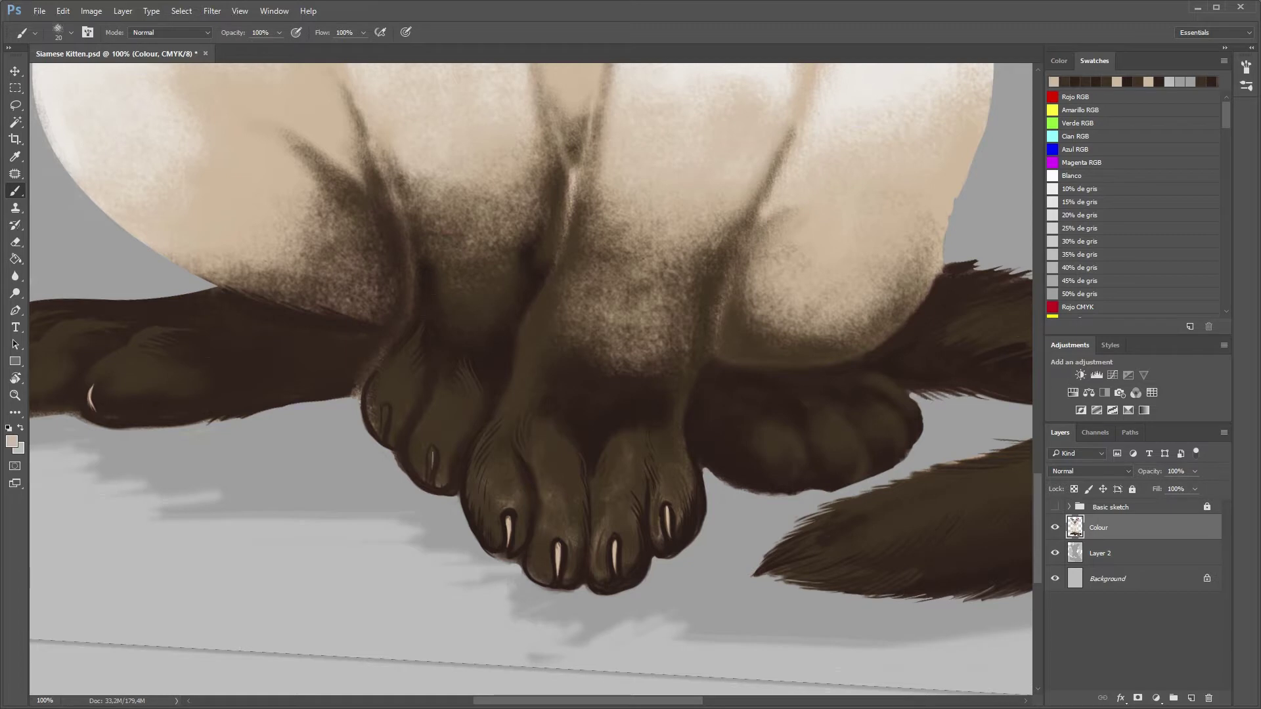
# - Add dark fur strokes along the paw's lower edge and zoom out to review the kitten
pyautogui.hscroll(-5, 530, 378)
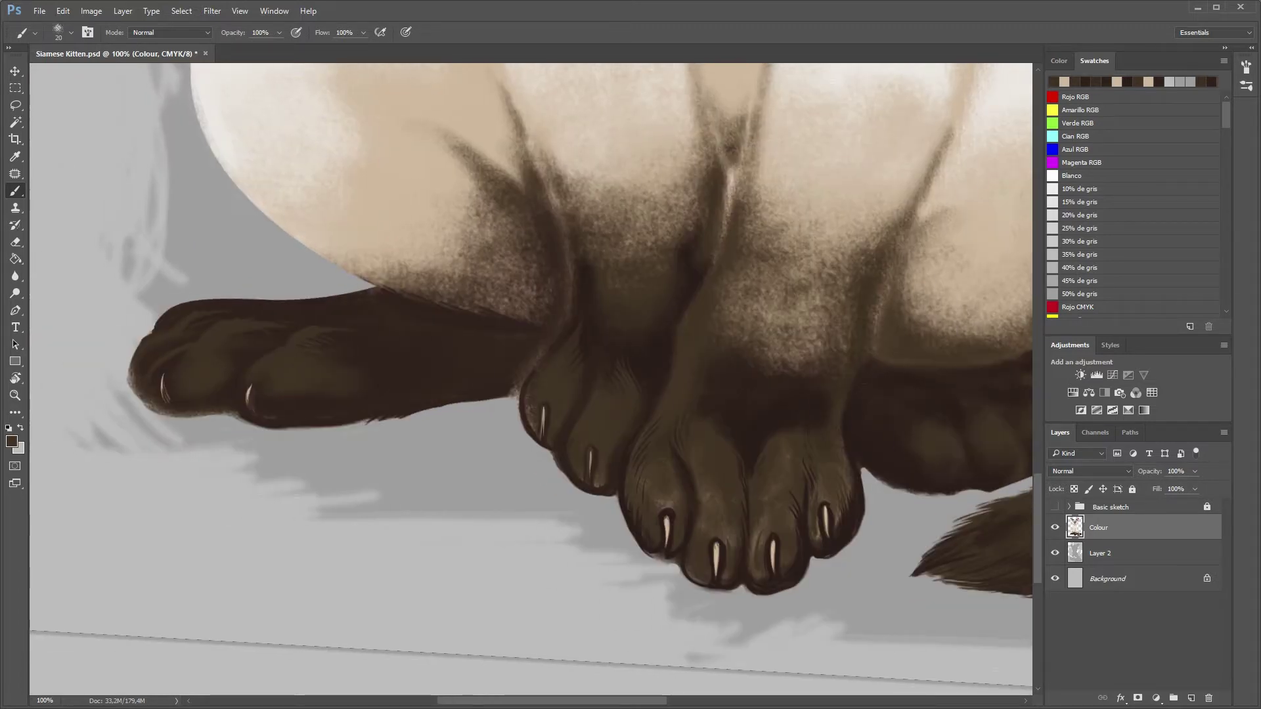
pyautogui.hscroll(5, 531, 378)
pyautogui.hscroll(3, 531, 378)
pyautogui.press('e')
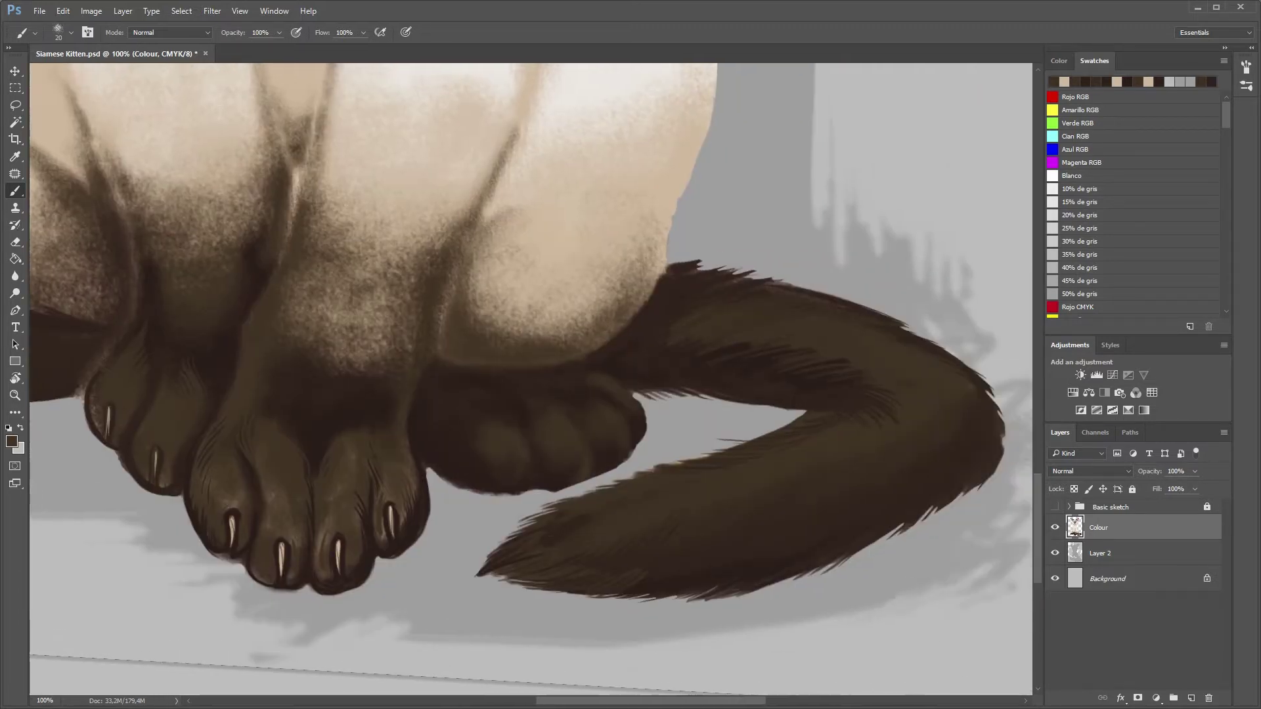
pyautogui.press('b')
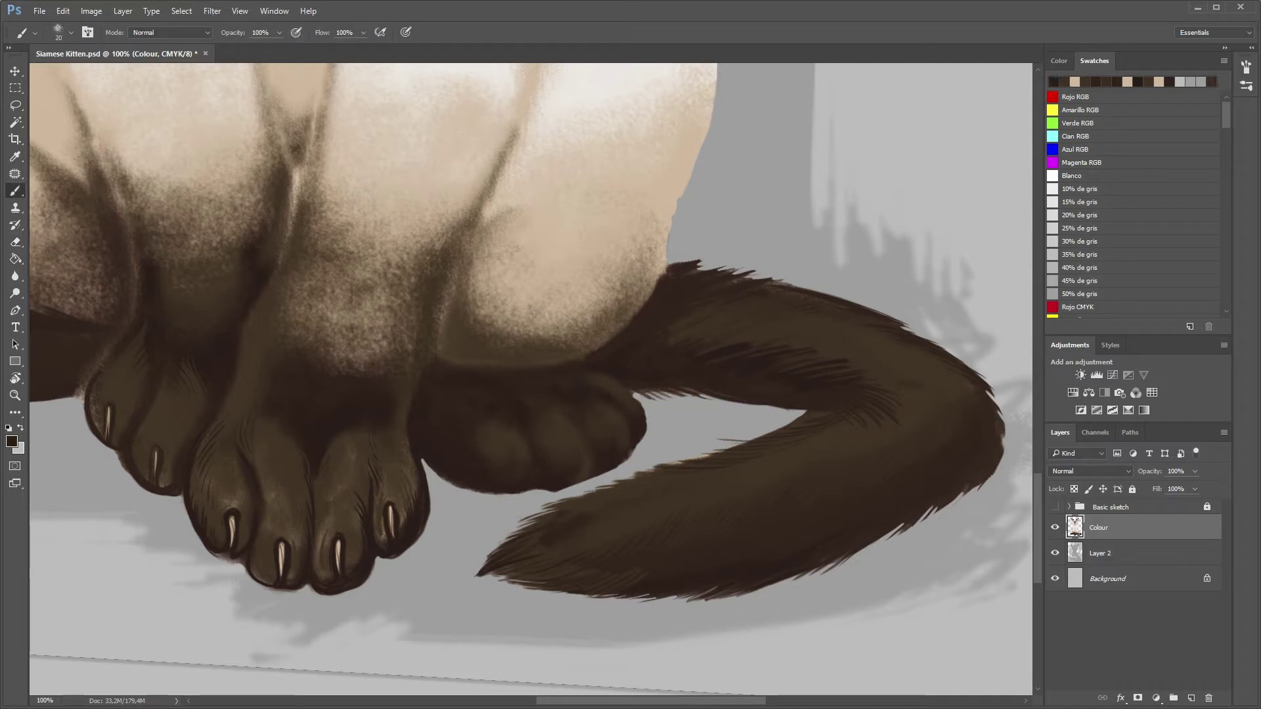
pyautogui.moveTo(427, 465)
pyautogui.mouseDown()
pyautogui.moveTo(454, 491)
pyautogui.moveTo(507, 495)
pyautogui.mouseUp()
pyautogui.press('e')
pyautogui.press('b')
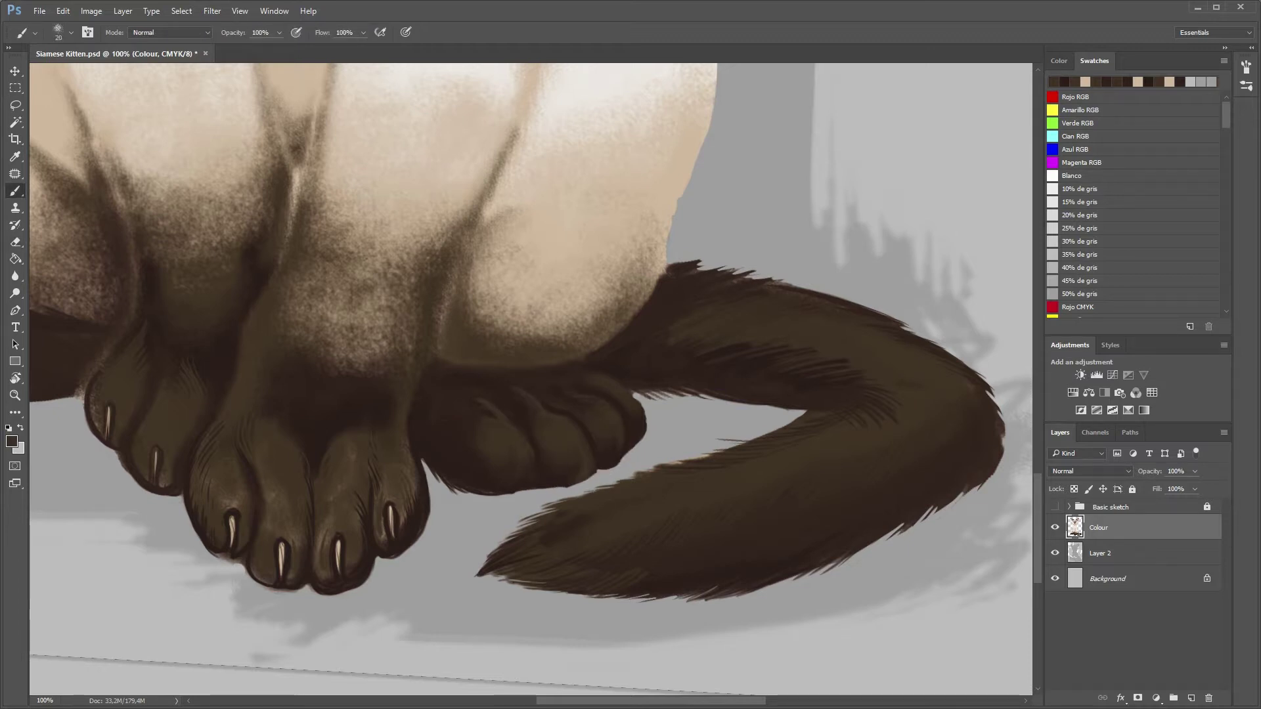
pyautogui.press('z')
pyautogui.moveTo(639, 402); pyautogui.dragTo(478, 388)
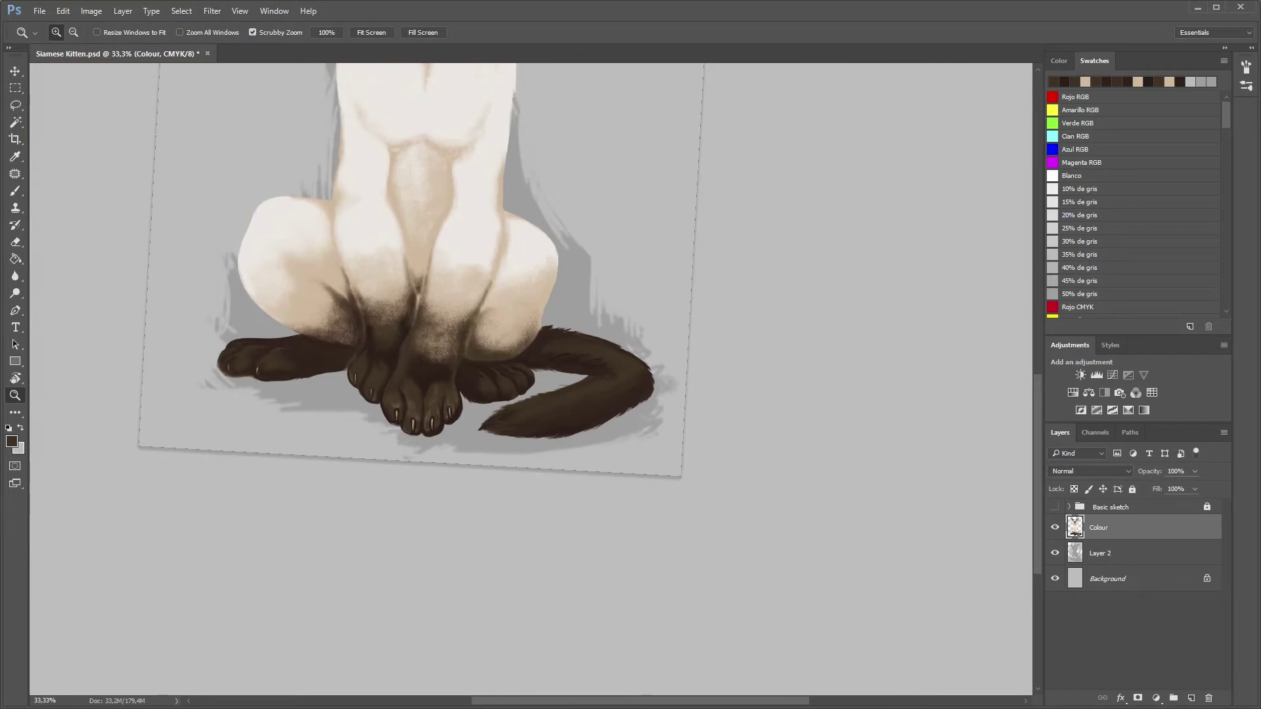
pyautogui.press('b')
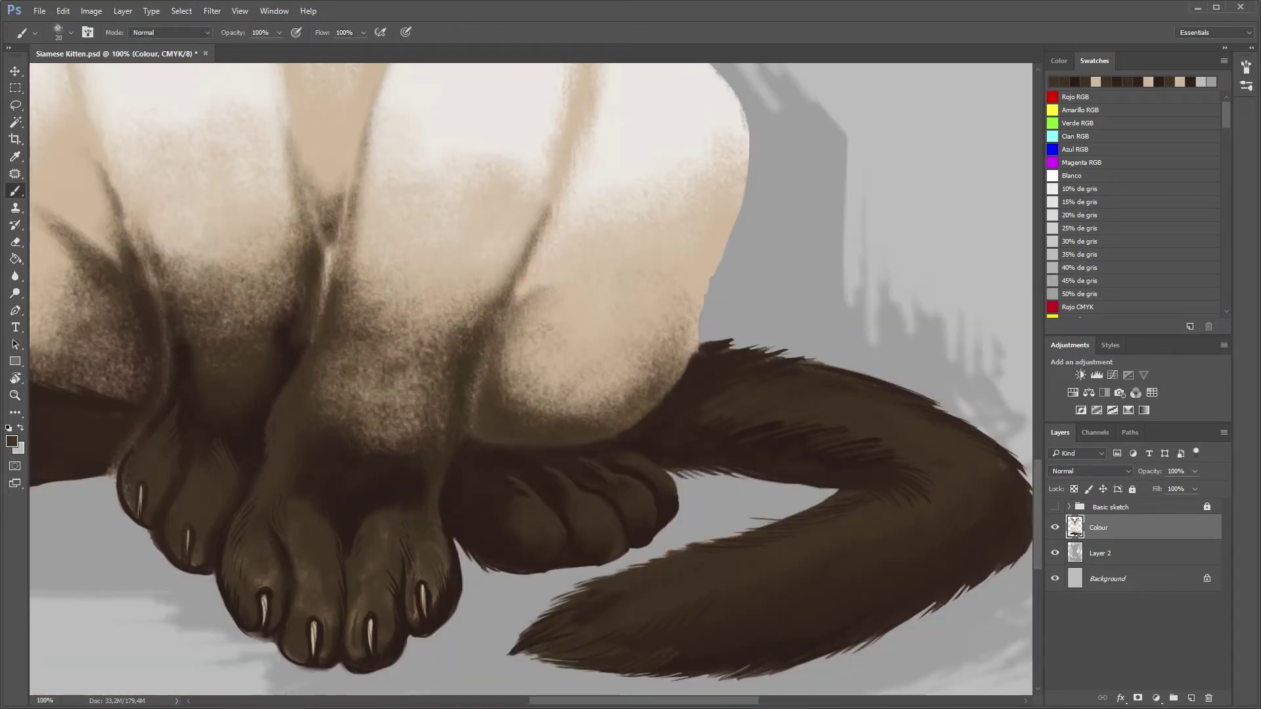
# - Paint fine dark fur strands between the paws and along the paw crease, sampling browns
pyautogui.moveTo(310, 352); pyautogui.dragTo(322, 264)
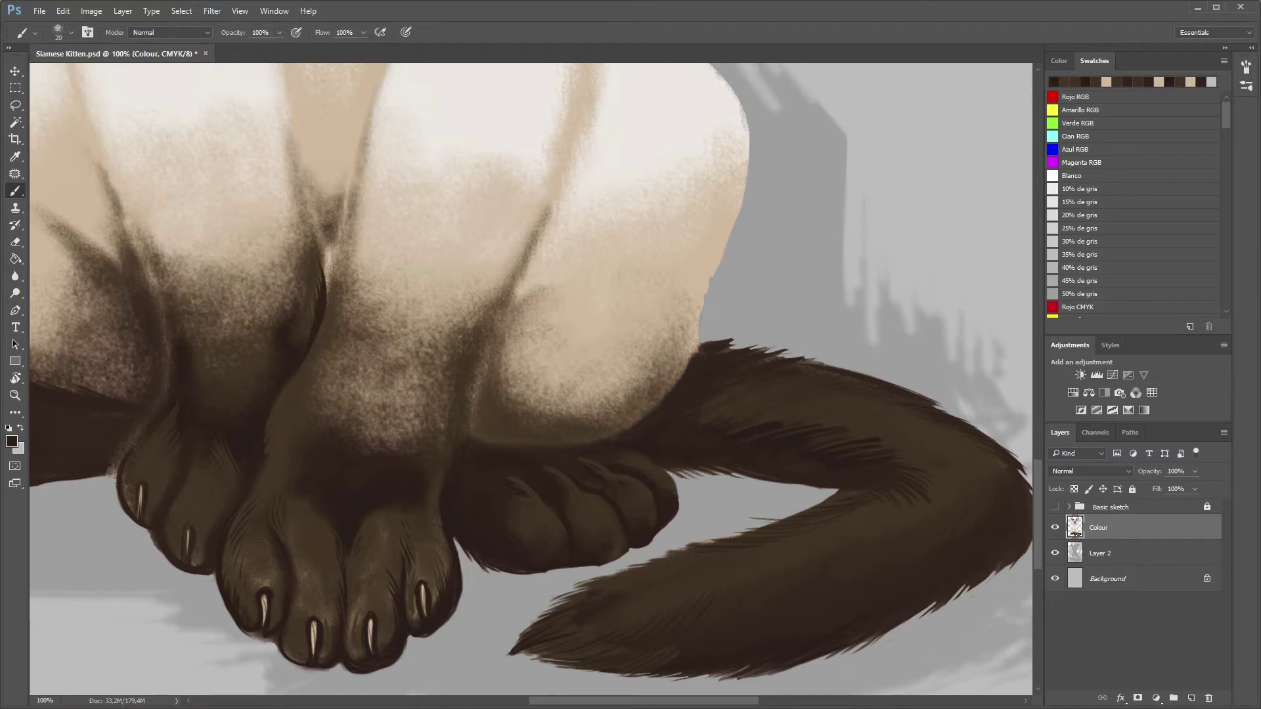
pyautogui.scroll(5, 321, 276)
pyautogui.scroll(-4, 322, 276)
pyautogui.moveTo(500, 363); pyautogui.dragTo(461, 484)
pyautogui.keyDown('alt'); pyautogui.click(290, 505); pyautogui.keyUp('alt')
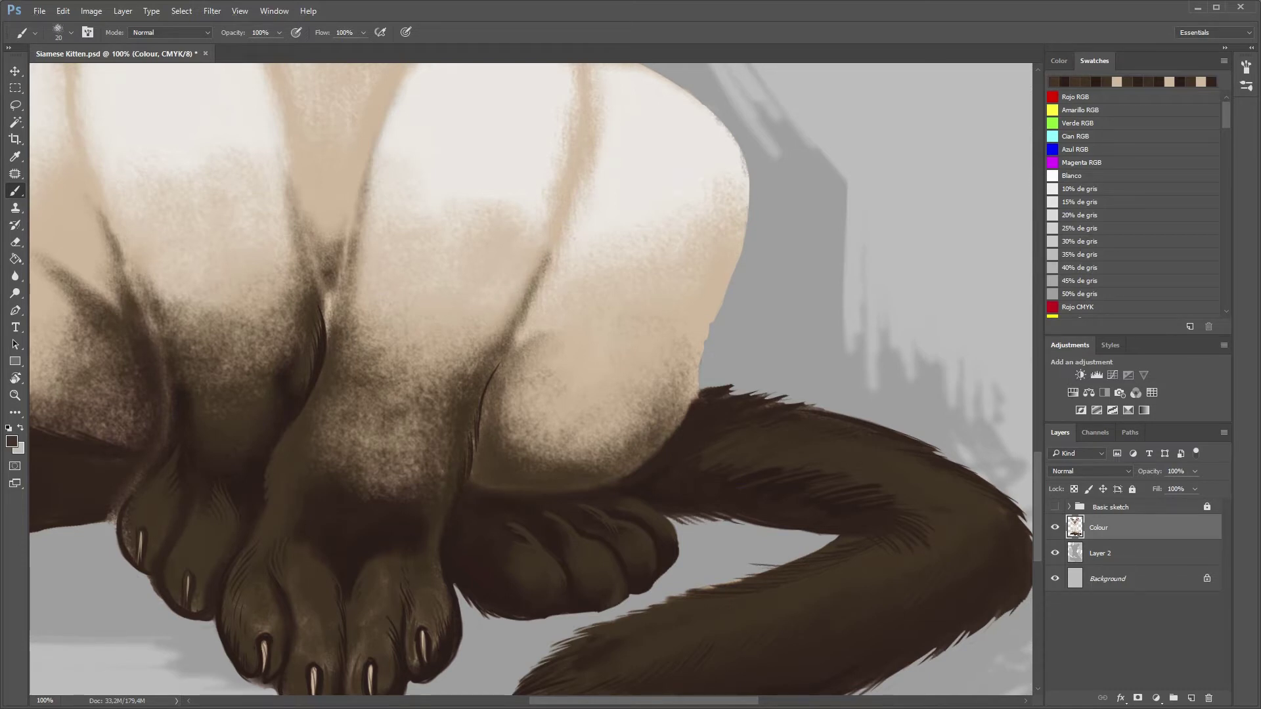
pyautogui.moveTo(500, 355); pyautogui.dragTo(484, 385)
pyautogui.keyDown('alt'); pyautogui.click(339, 566); pyautogui.keyUp('alt')
pyautogui.moveTo(331, 431)
pyautogui.mouseDown()
pyautogui.moveTo(312, 468)
pyautogui.moveTo(322, 466)
pyautogui.mouseUp()
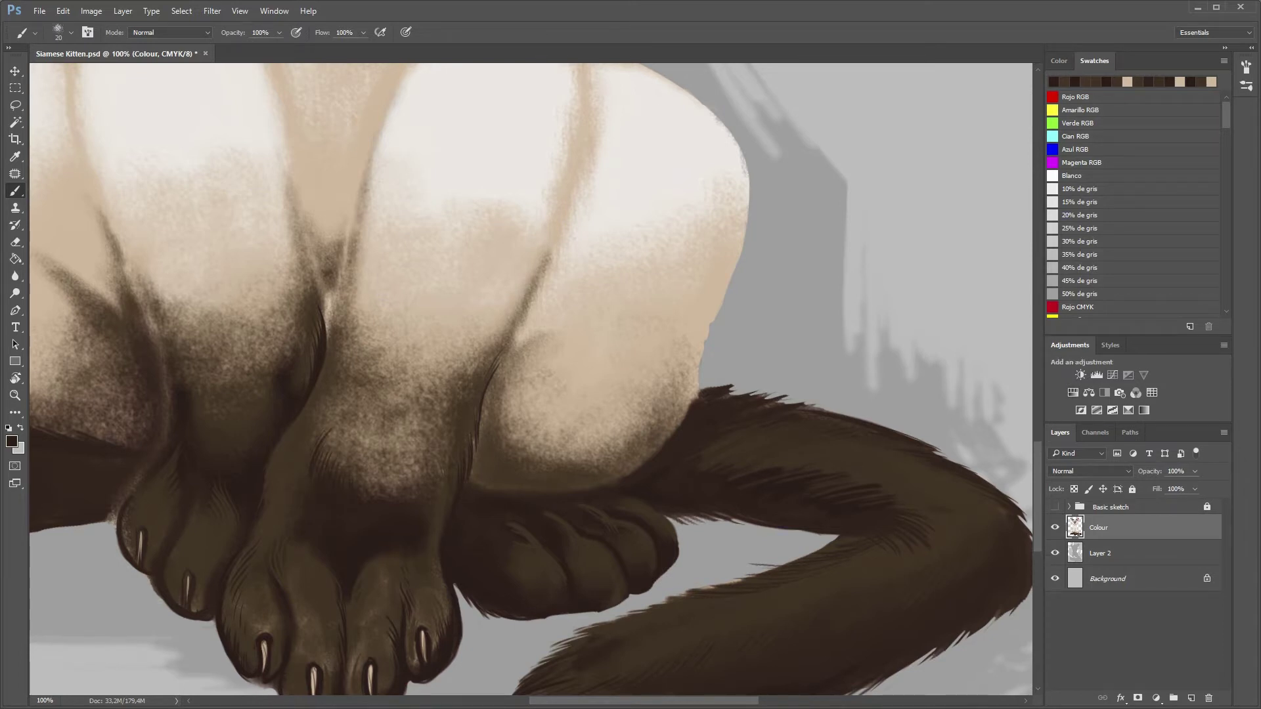
# - Add a thin dark fur stroke and light cream strokes along the right leg's fur edge
pyautogui.scroll(2, 282, 558)
pyautogui.keyDown('alt'); pyautogui.click(288, 559); pyautogui.keyUp('alt')
pyautogui.moveTo(360, 331); pyautogui.dragTo(341, 406)
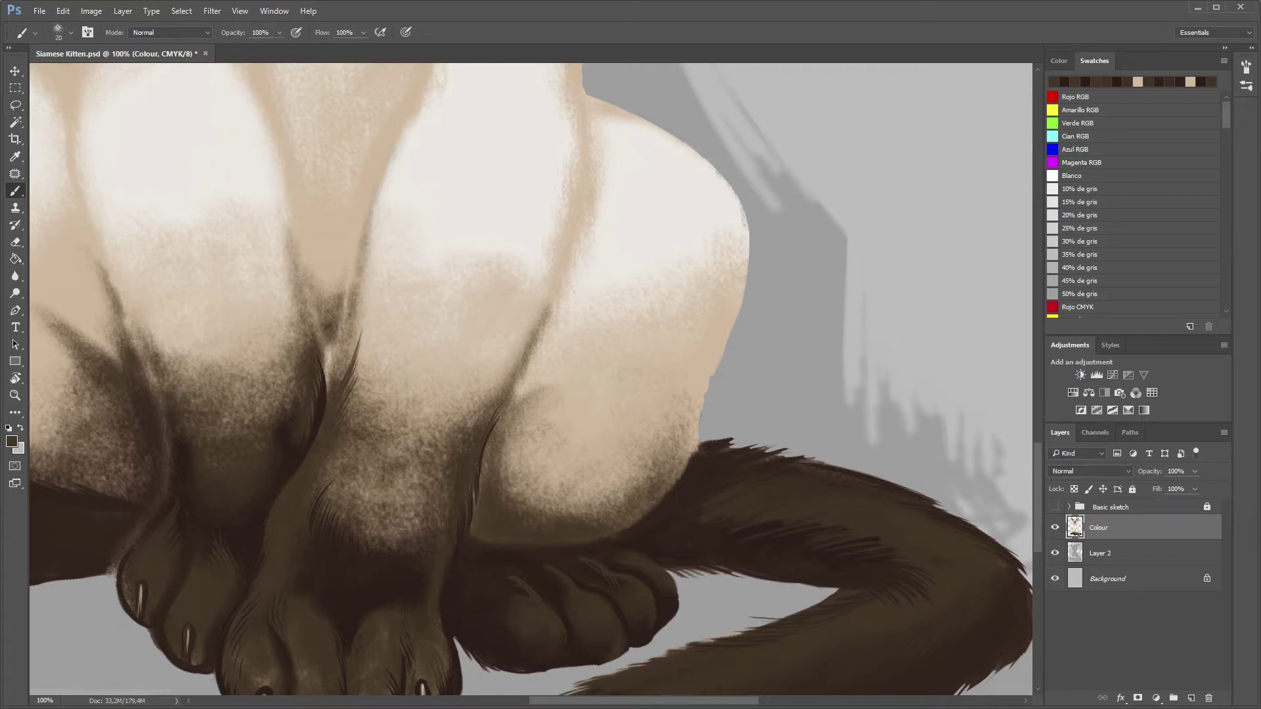
pyautogui.keyDown('alt'); pyautogui.click(433, 215); pyautogui.keyUp('alt')
pyautogui.moveTo(387, 174); pyautogui.dragTo(363, 279)
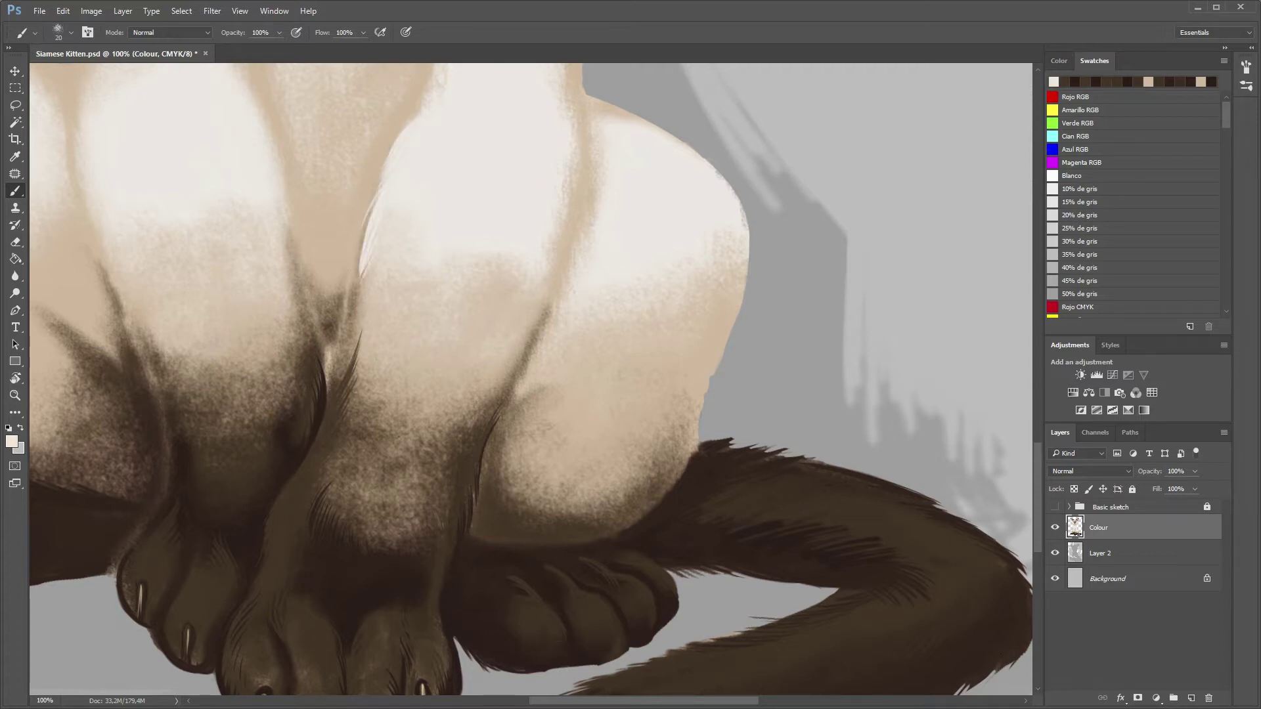
pyautogui.keyDown('alt'); pyautogui.click(329, 284); pyautogui.keyUp('alt')
pyautogui.moveTo(355, 289); pyautogui.dragTo(339, 391)
pyautogui.moveTo(358, 338); pyautogui.dragTo(334, 407)
pyautogui.scroll(3, 345, 394)
# - Paint thin light tan shading strokes along the kitten's neck crease
pyautogui.press('z')
pyautogui.moveTo(490, 574); pyautogui.dragTo(500, 574)
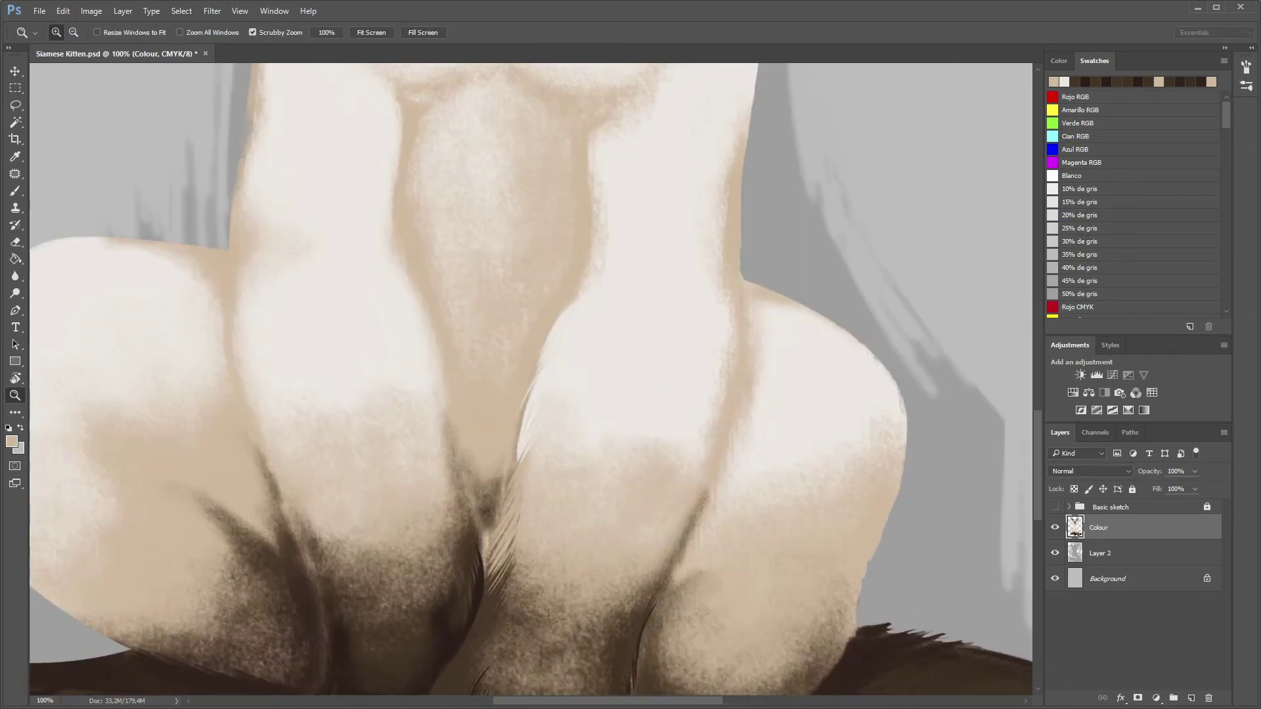
pyautogui.press('b')
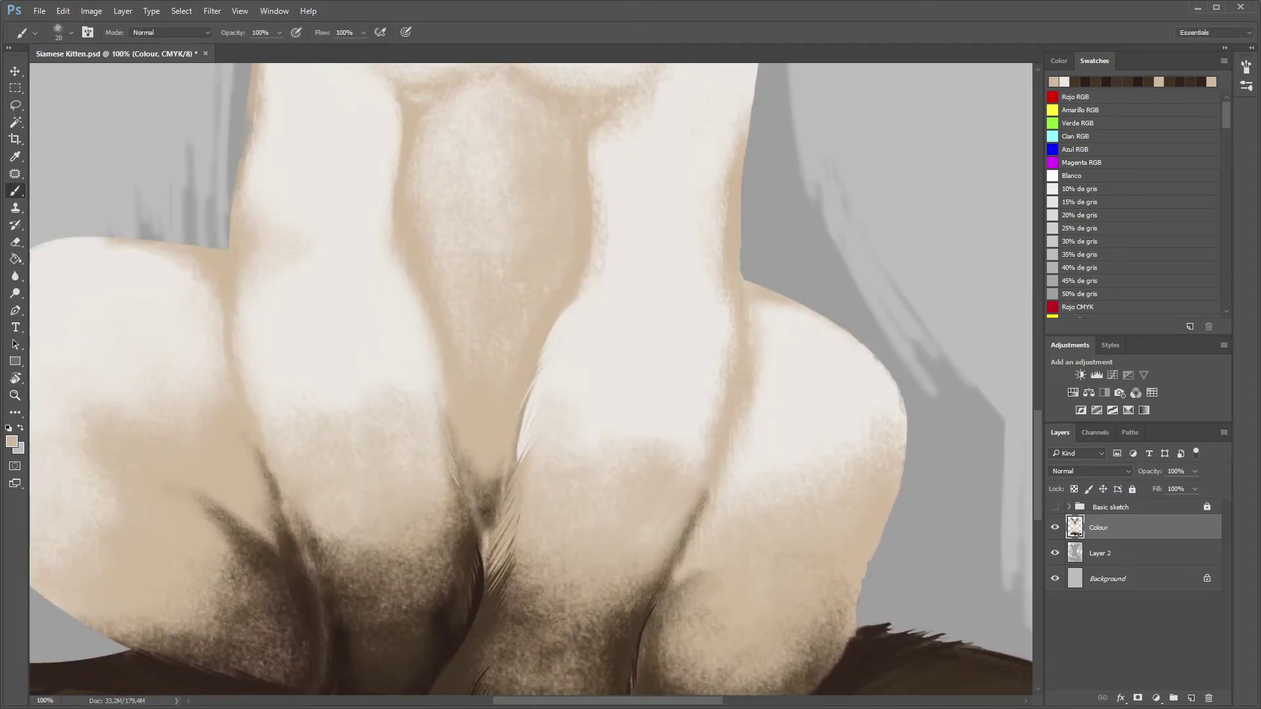
pyautogui.scroll(3, 457, 545)
pyautogui.keyDown('alt'); pyautogui.click(627, 443); pyautogui.keyUp('alt')
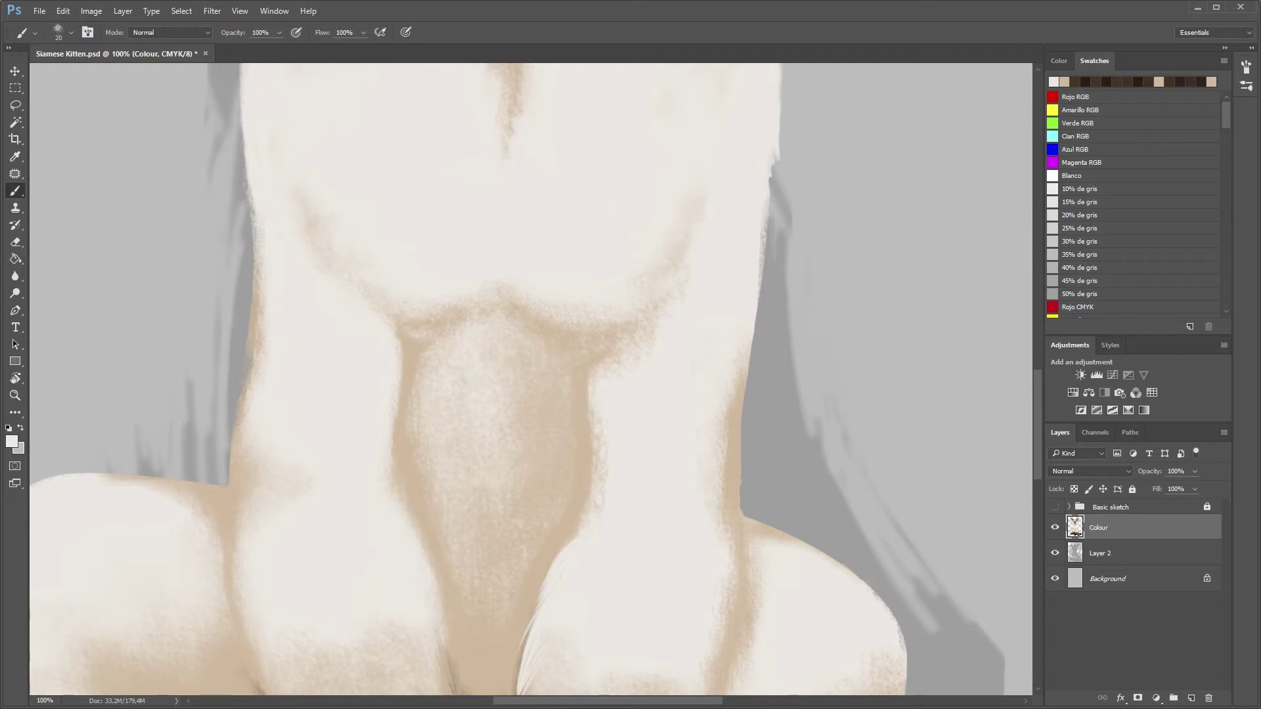
pyautogui.press('x')
pyautogui.moveTo(365, 279); pyautogui.dragTo(399, 361)
pyautogui.moveTo(604, 369)
pyautogui.mouseDown()
pyautogui.moveTo(588, 395)
pyautogui.moveTo(582, 529)
pyautogui.mouseUp()
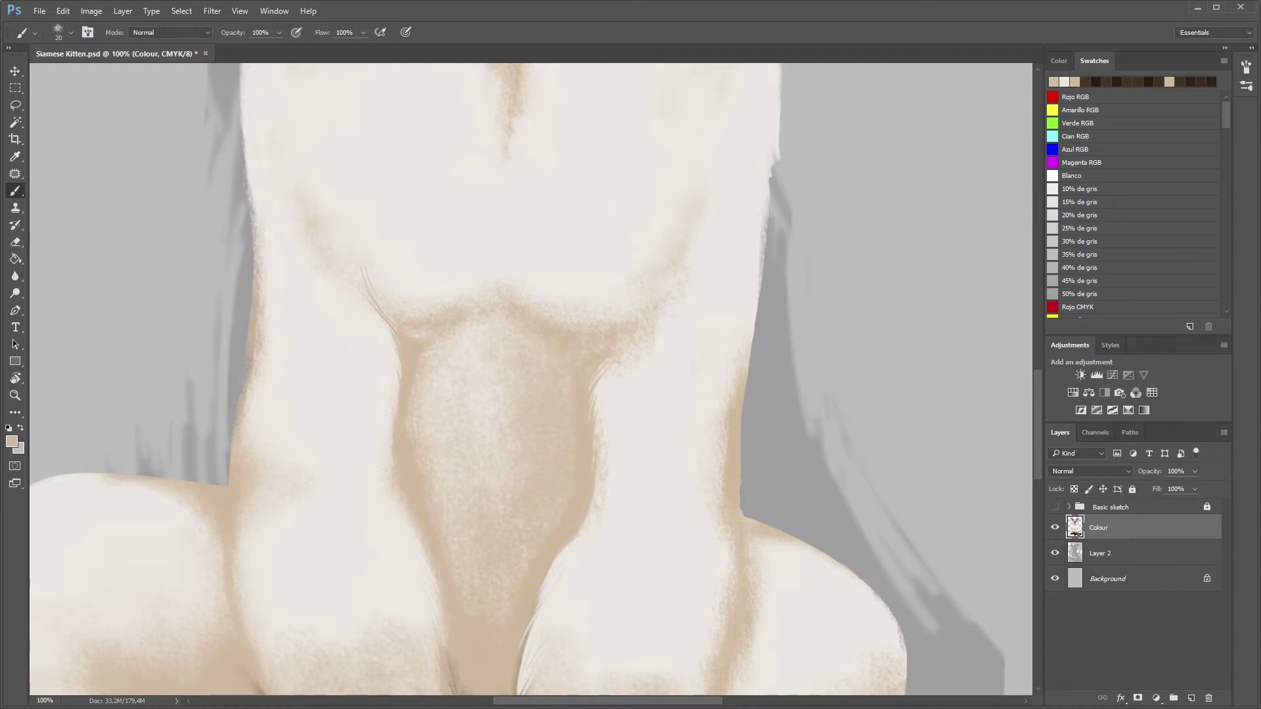
# - Paint dark brown fur strands in the creases between the front legs
pyautogui.scroll(-5, 531, 379)
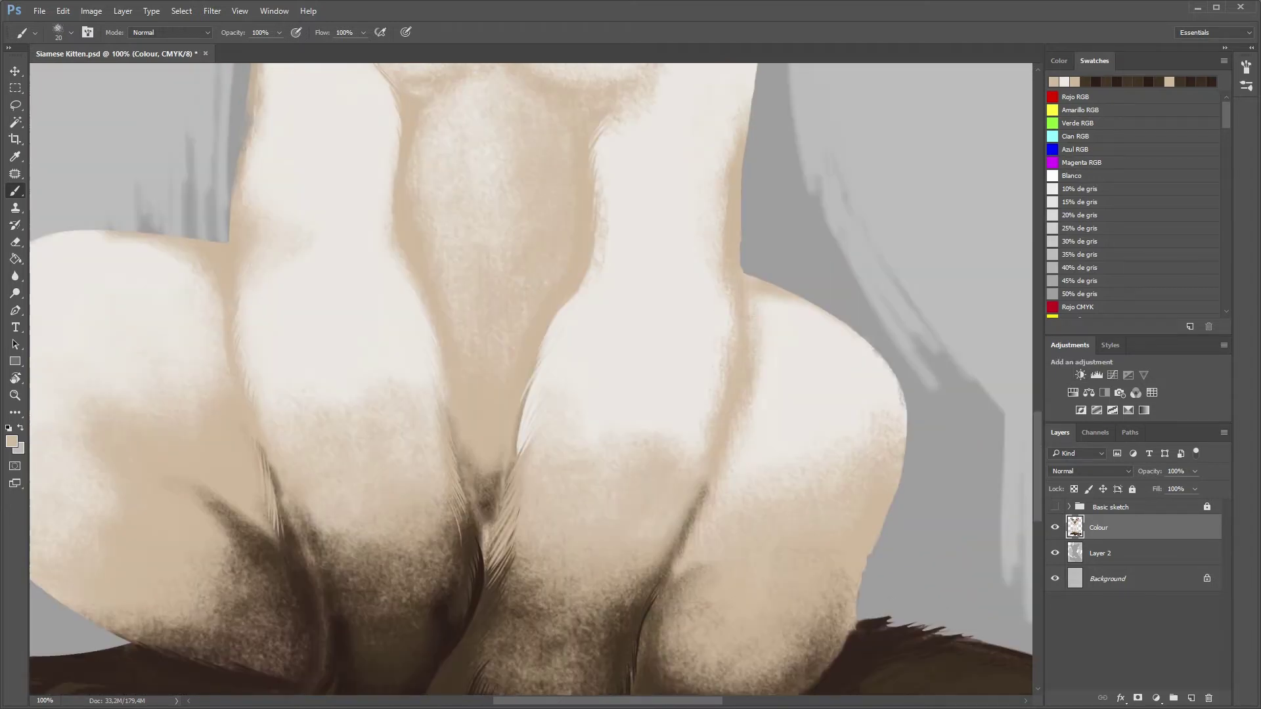
pyautogui.press('z')
pyautogui.moveTo(557, 622)
pyautogui.mouseDown()
pyautogui.moveTo(460, 622)
pyautogui.moveTo(591, 622)
pyautogui.mouseUp()
pyautogui.press('b')
pyautogui.moveTo(610, 359); pyautogui.dragTo(558, 463)
pyautogui.moveTo(196, 363); pyautogui.dragTo(229, 449)
pyautogui.moveTo(205, 397)
pyautogui.mouseDown()
pyautogui.moveTo(216, 440)
pyautogui.moveTo(238, 454)
pyautogui.mouseUp()
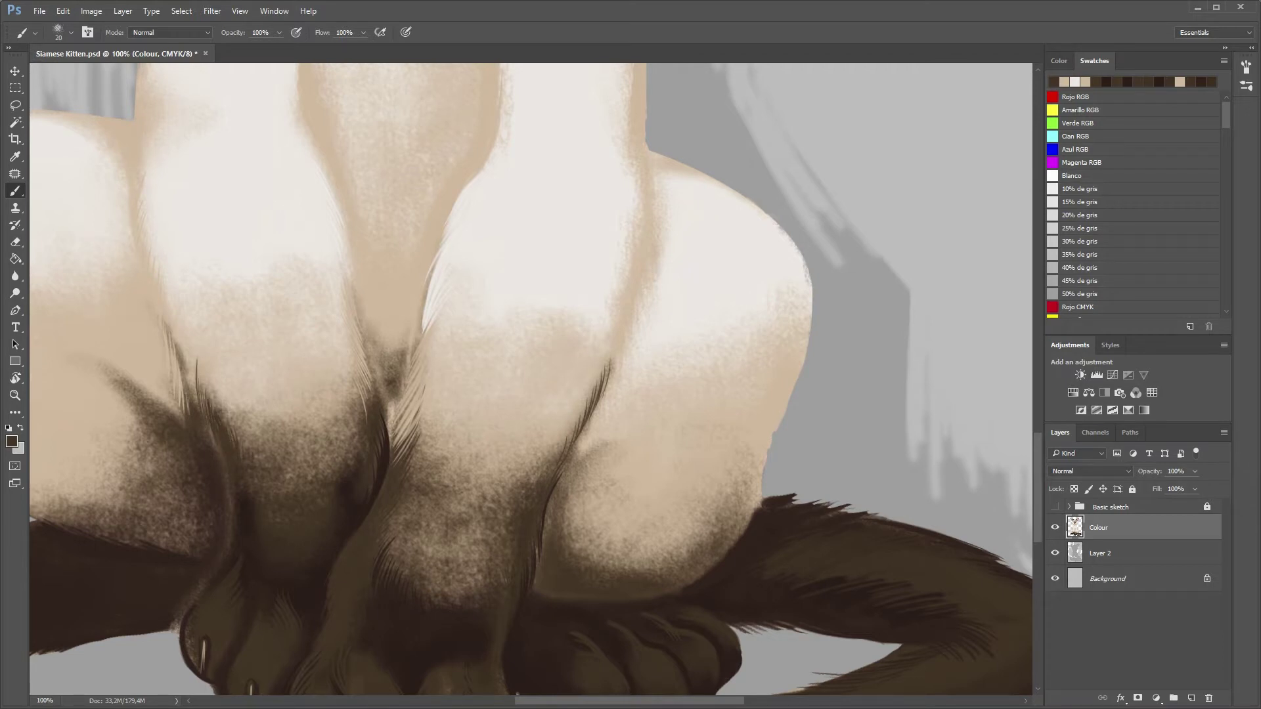
# - Zoom in on the legs, rotate the view, and paint a cream highlight along the paw edge
pyautogui.press('z')
pyautogui.keyDown('alt'); pyautogui.click(324, 473); pyautogui.keyUp('alt')
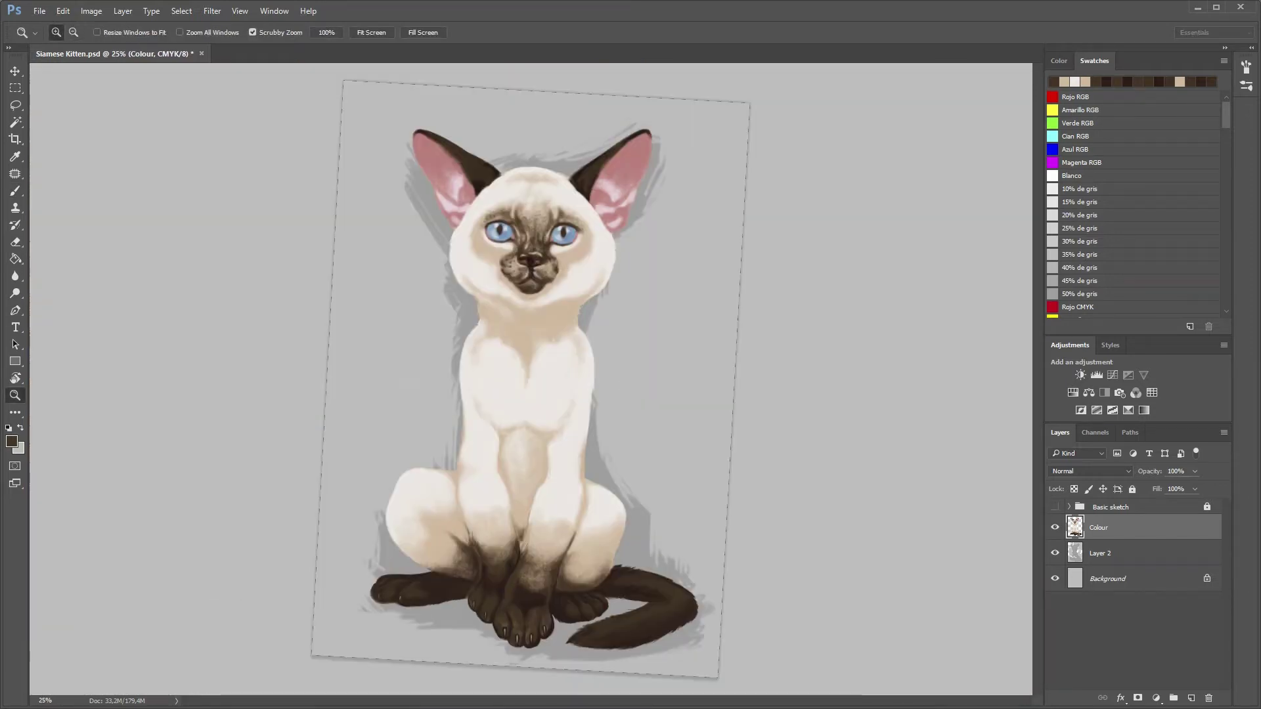
pyautogui.click(519, 591)
pyautogui.press('b')
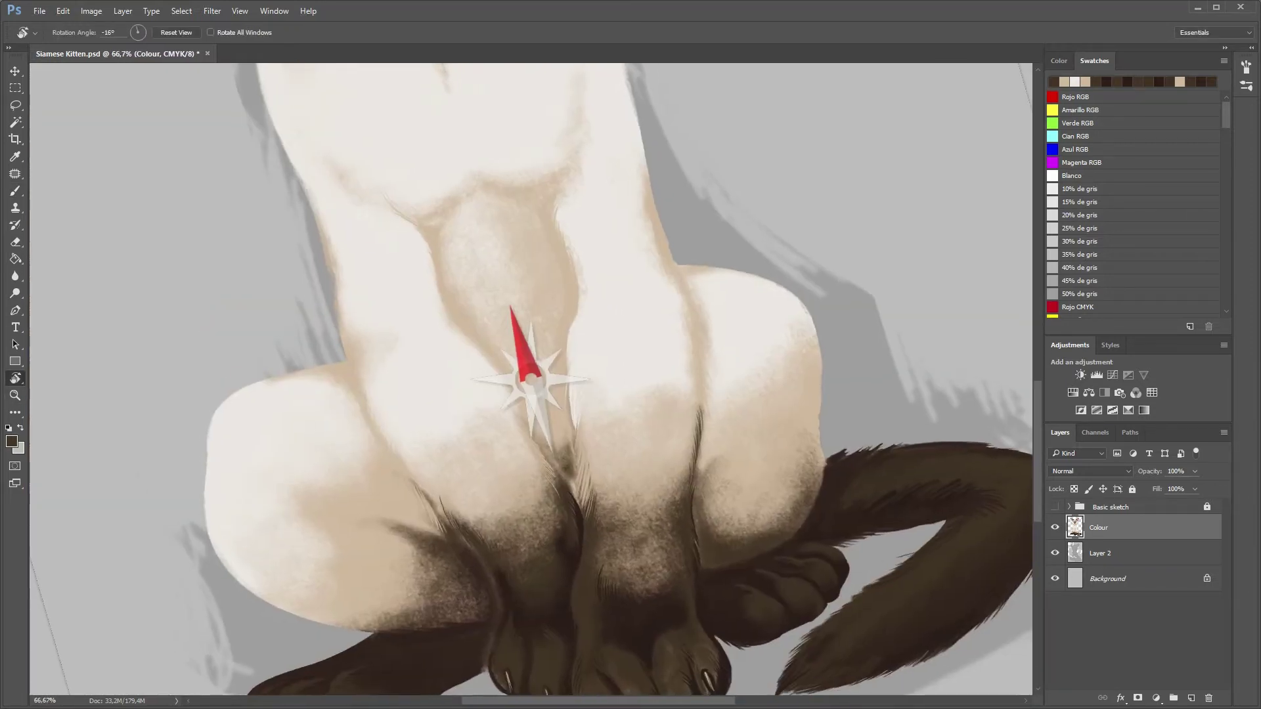
pyautogui.keyDown('alt'); pyautogui.click(521, 352); pyautogui.keyUp('alt')
pyautogui.press('r')
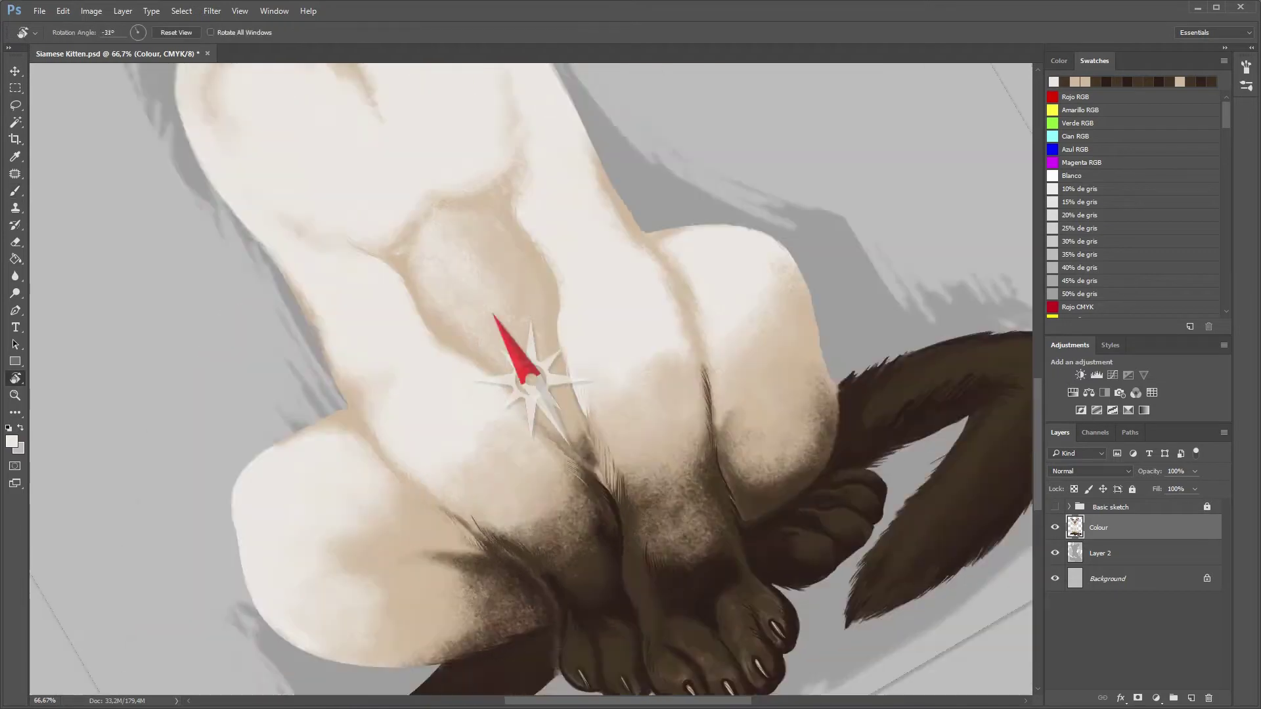
pyautogui.moveTo(591, 315)
pyautogui.mouseDown()
pyautogui.moveTo(460, 328)
pyautogui.moveTo(444, 387)
pyautogui.mouseUp()
pyautogui.press('b')
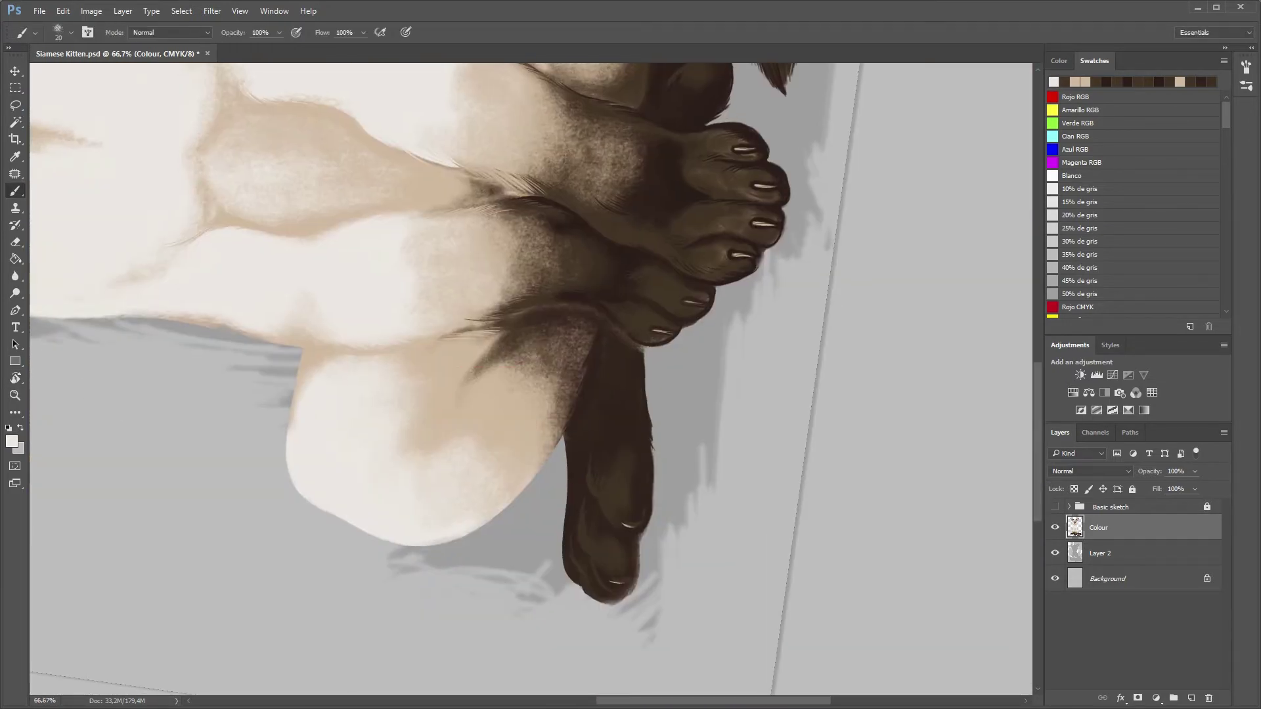
pyautogui.moveTo(291, 411); pyautogui.dragTo(287, 439)
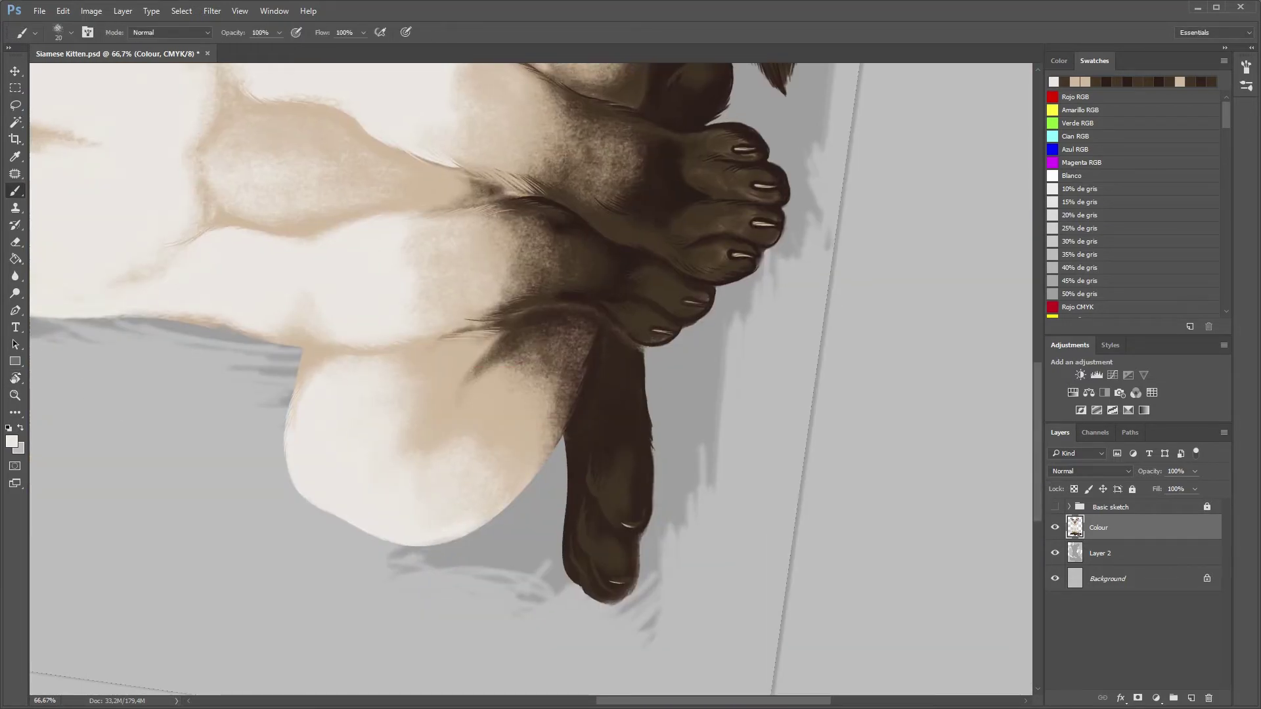
# - Rotate the view to 46° and add a light cream stroke along the thigh edge
pyautogui.press('r')
pyautogui.moveTo(591, 329); pyautogui.dragTo(499, 276)
pyautogui.press('b')
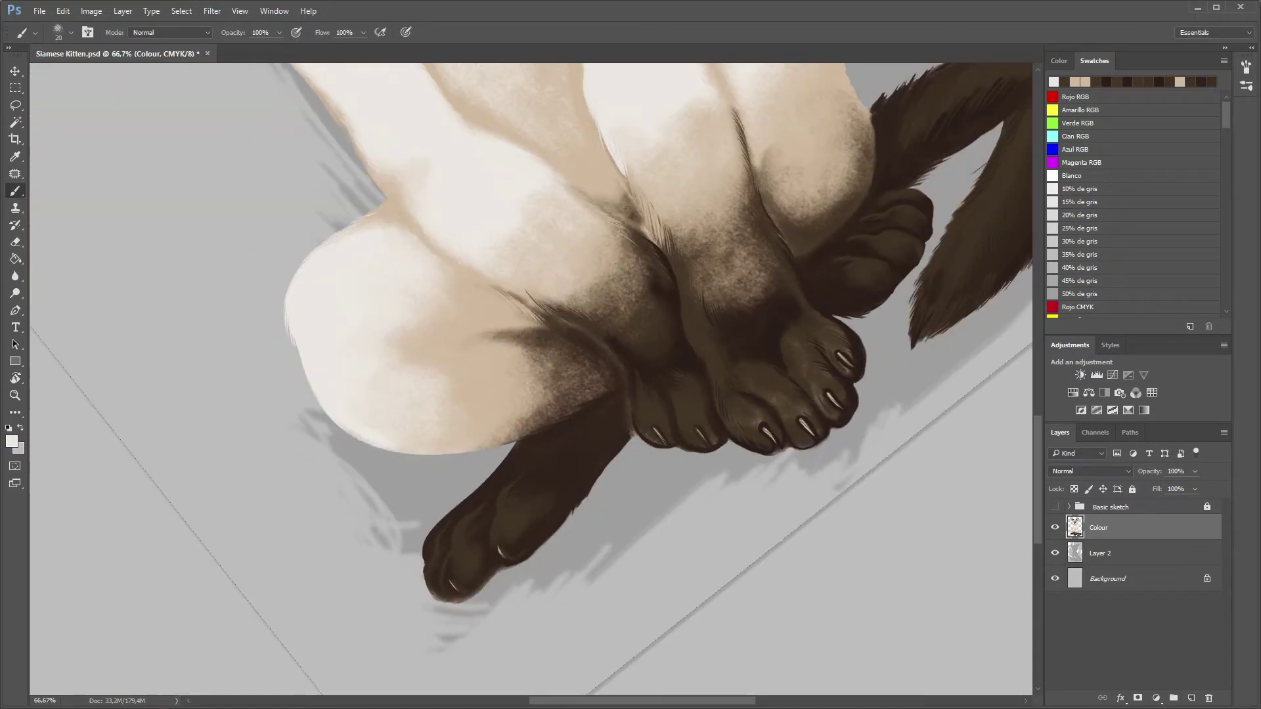
pyautogui.press('r')
pyautogui.moveTo(657, 263); pyautogui.dragTo(722, 426)
pyautogui.press('b')
pyautogui.moveTo(378, 261); pyautogui.dragTo(398, 328)
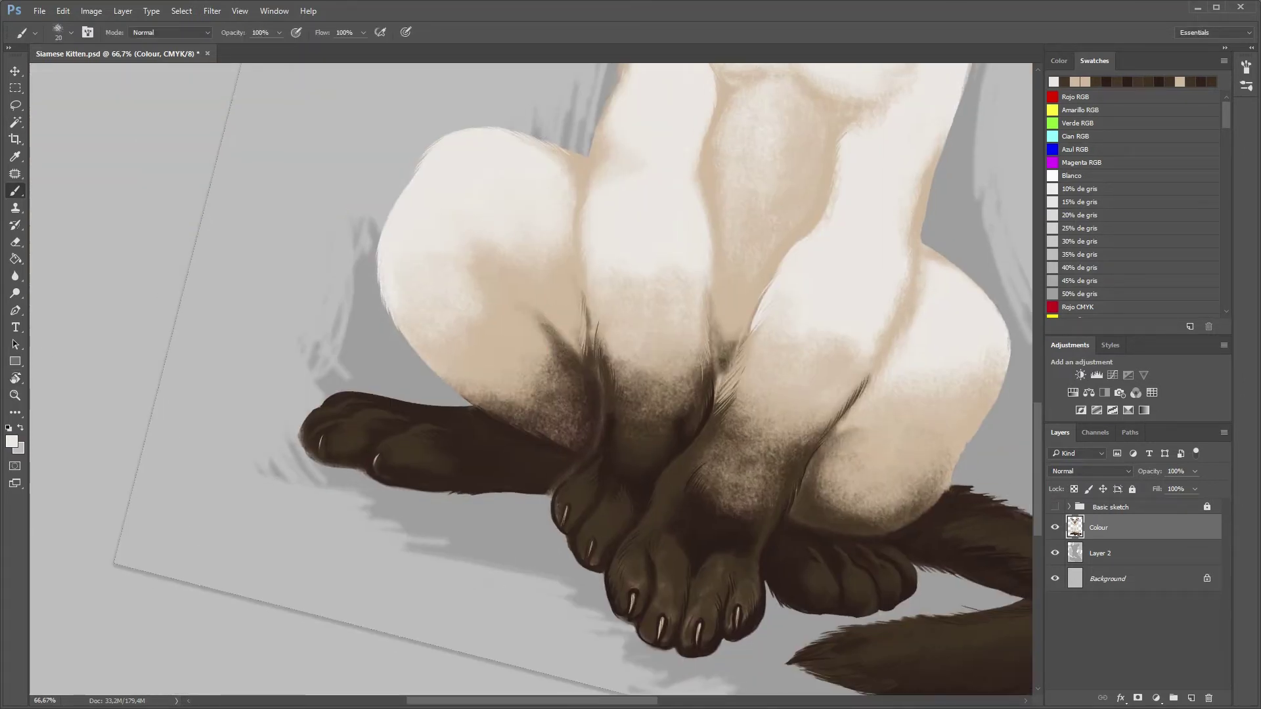
pyautogui.press('r')
pyautogui.moveTo(525, 328); pyautogui.dragTo(591, 229)
pyautogui.press('b')
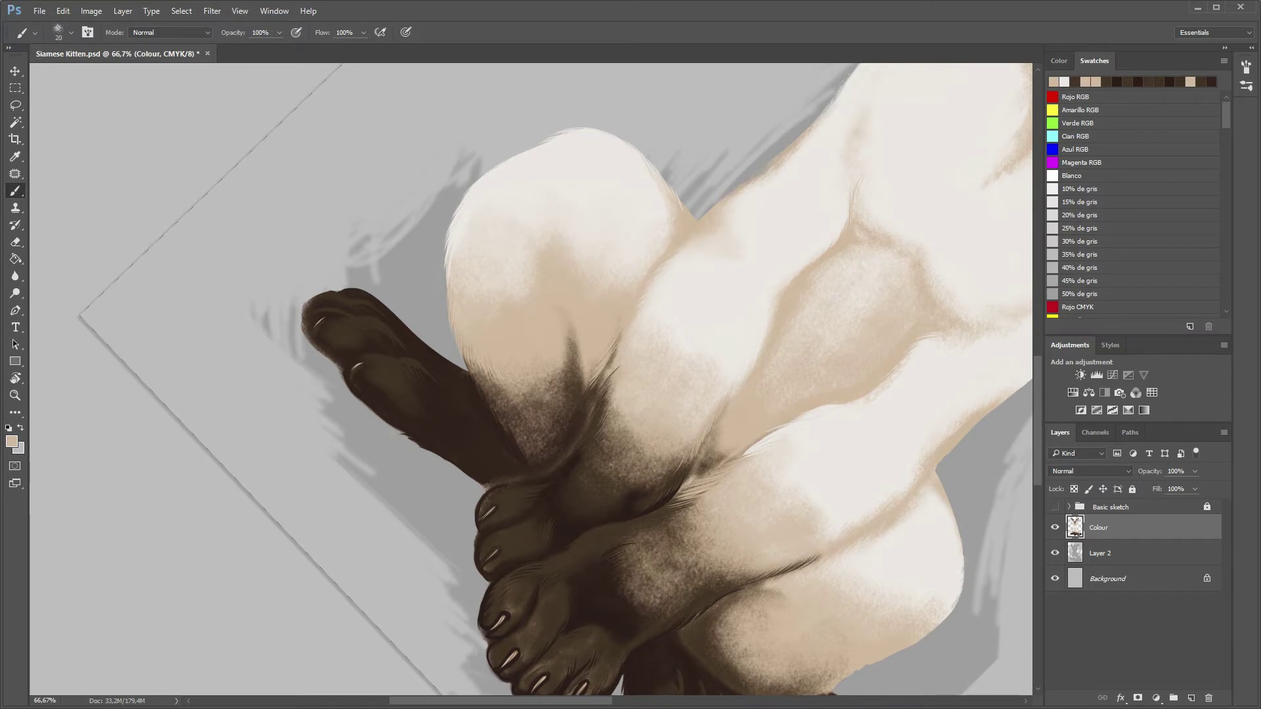
# - Paint dark brown fur strands in the leg shadow, undoing and redoing two strokes
pyautogui.keyDown('alt'); pyautogui.click(571, 577); pyautogui.keyUp('alt')
pyautogui.moveTo(564, 330); pyautogui.dragTo(587, 395)
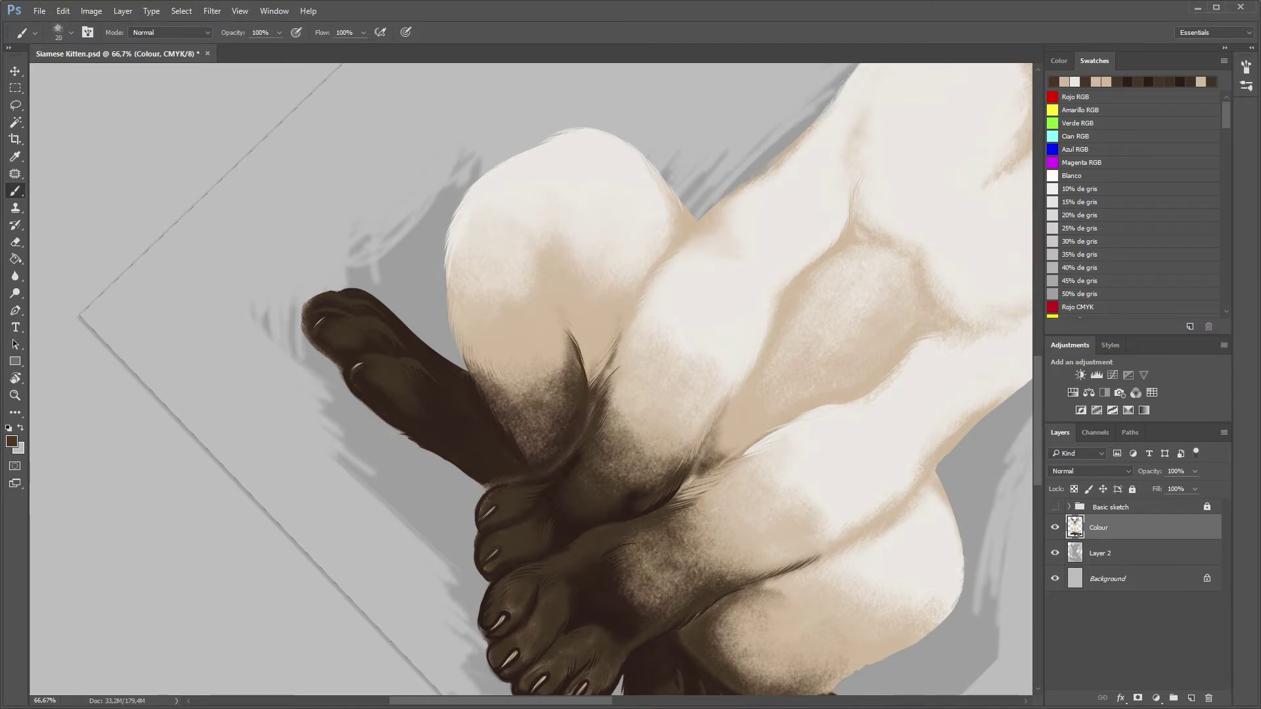
pyautogui.hotkey('ctrl', 'alt', 'z')
pyautogui.hotkey('ctrl', 'alt', 'z')
pyautogui.hotkey('ctrl', 'alt', 'z')
pyautogui.hotkey('ctrl', 'alt', 'z')
pyautogui.hotkey('ctrl', 'alt', 'z')
pyautogui.moveTo(506, 401); pyautogui.dragTo(526, 445)
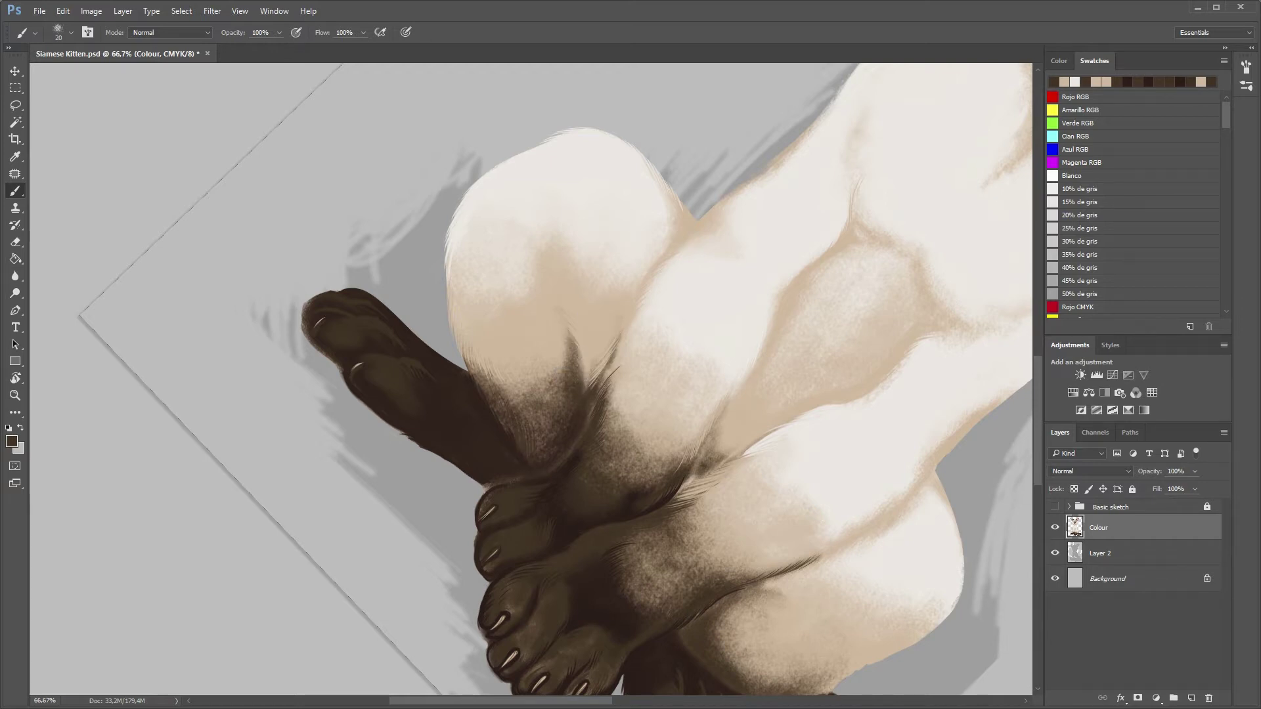
pyautogui.press('r')
pyautogui.moveTo(657, 263); pyautogui.dragTo(591, 230)
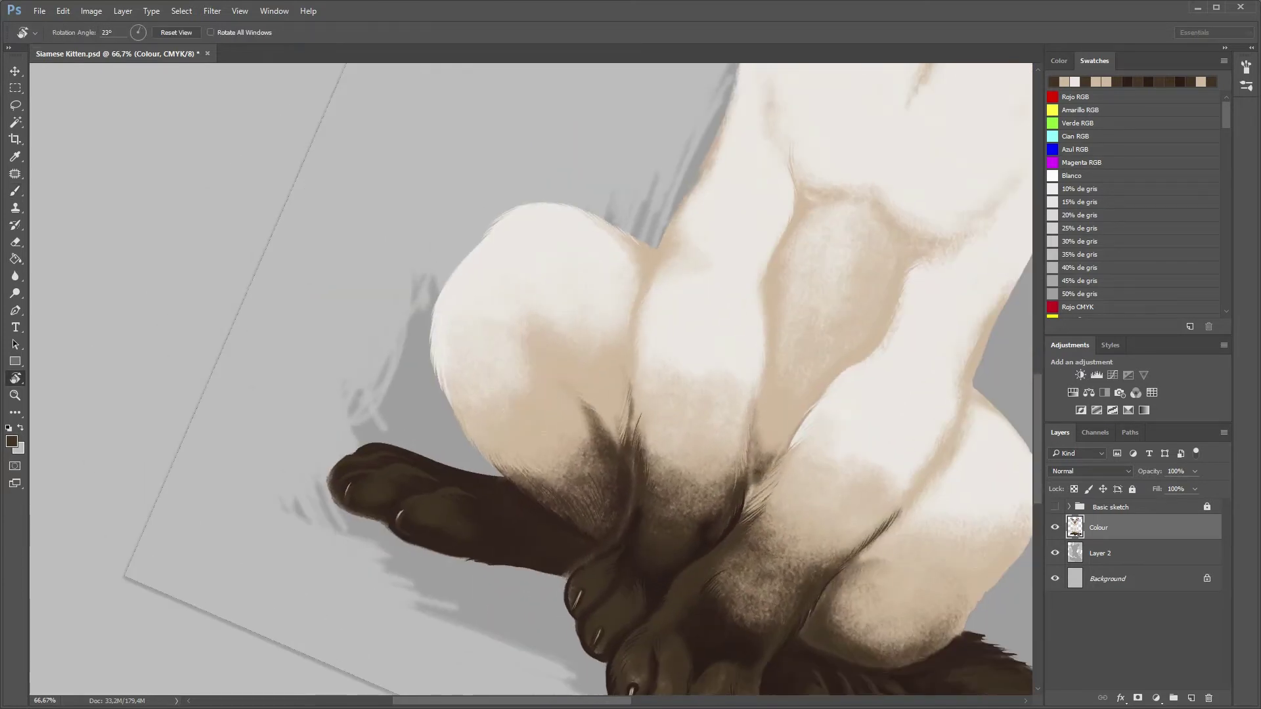
pyautogui.hotkey('ctrl', '1')
pyautogui.press('b')
pyautogui.keyDown('alt'); pyautogui.click(595, 555); pyautogui.keyUp('alt')
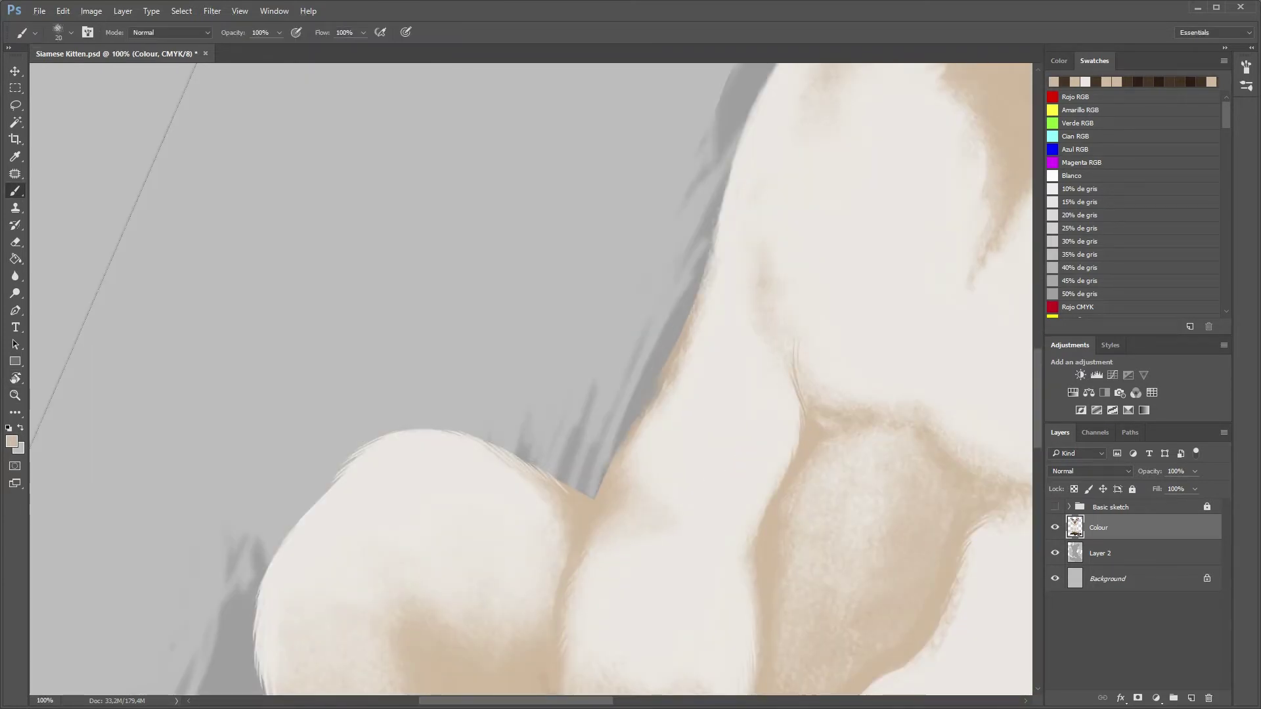
# - Brush beige fur strands over the grey leg edge, then rotate the view back upright
pyautogui.moveTo(659, 414); pyautogui.dragTo(635, 446)
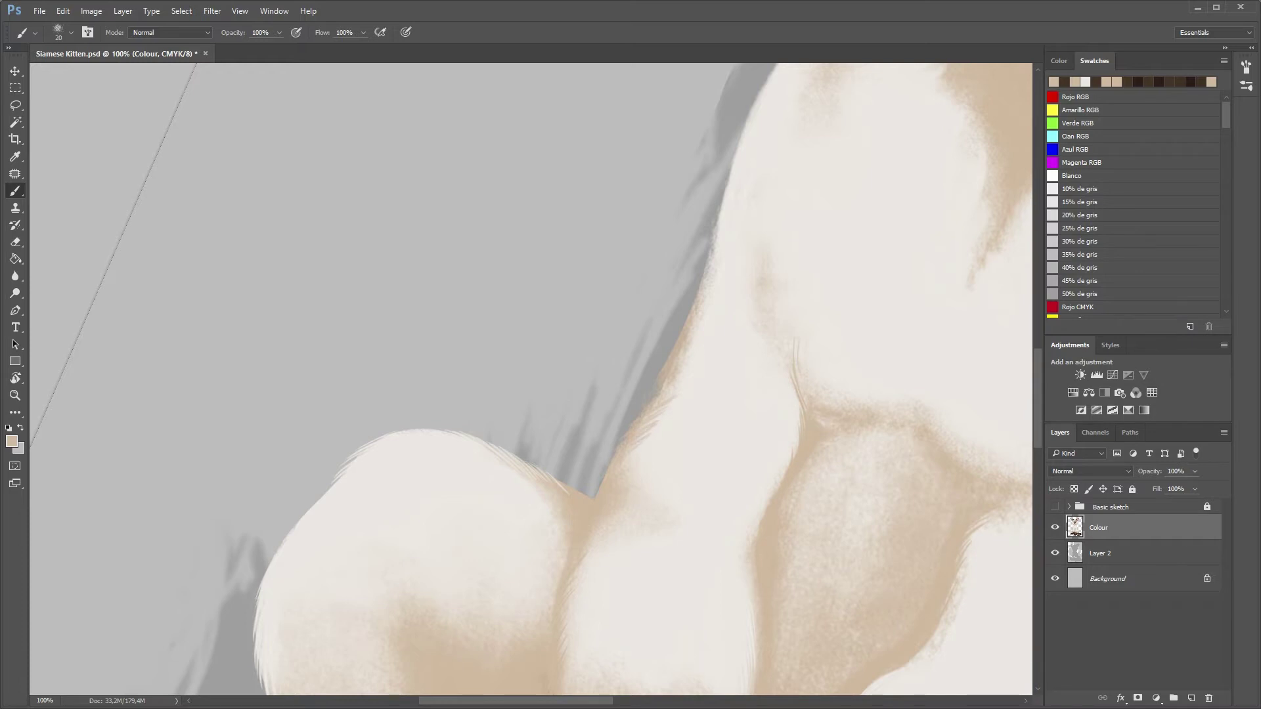
pyautogui.press('r')
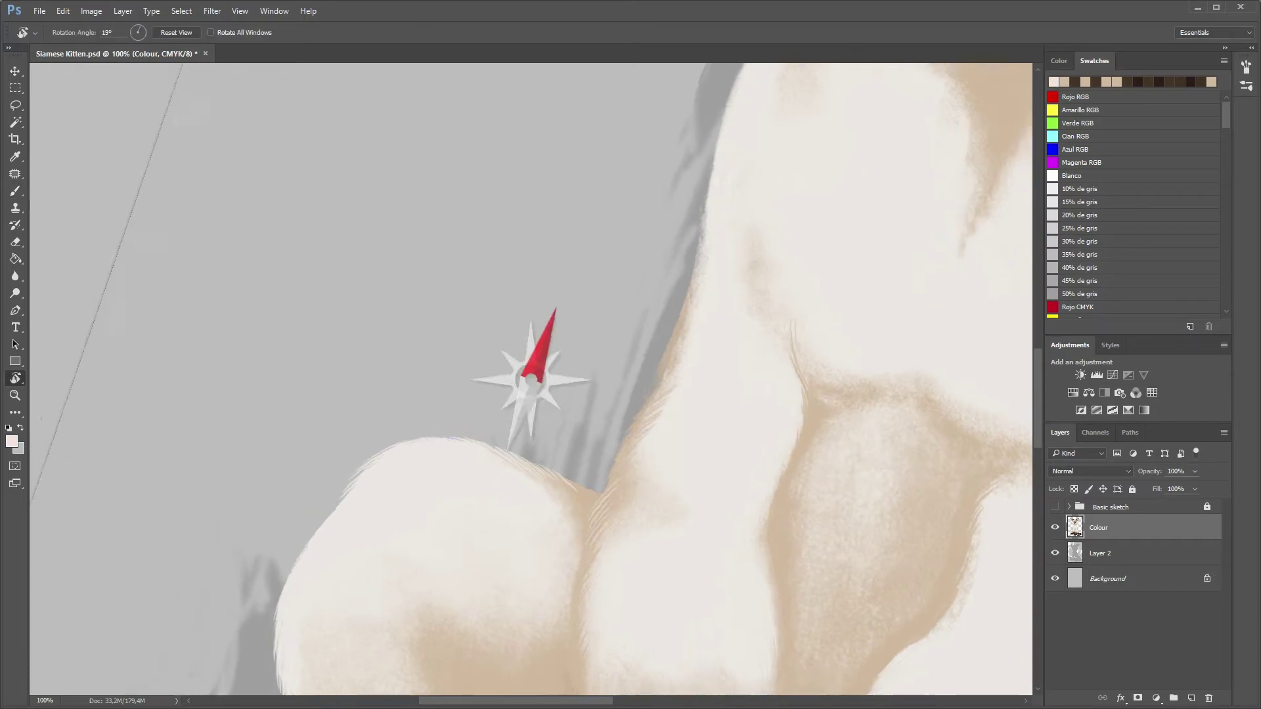
pyautogui.moveTo(588, 509); pyautogui.dragTo(644, 465)
pyautogui.press('b')
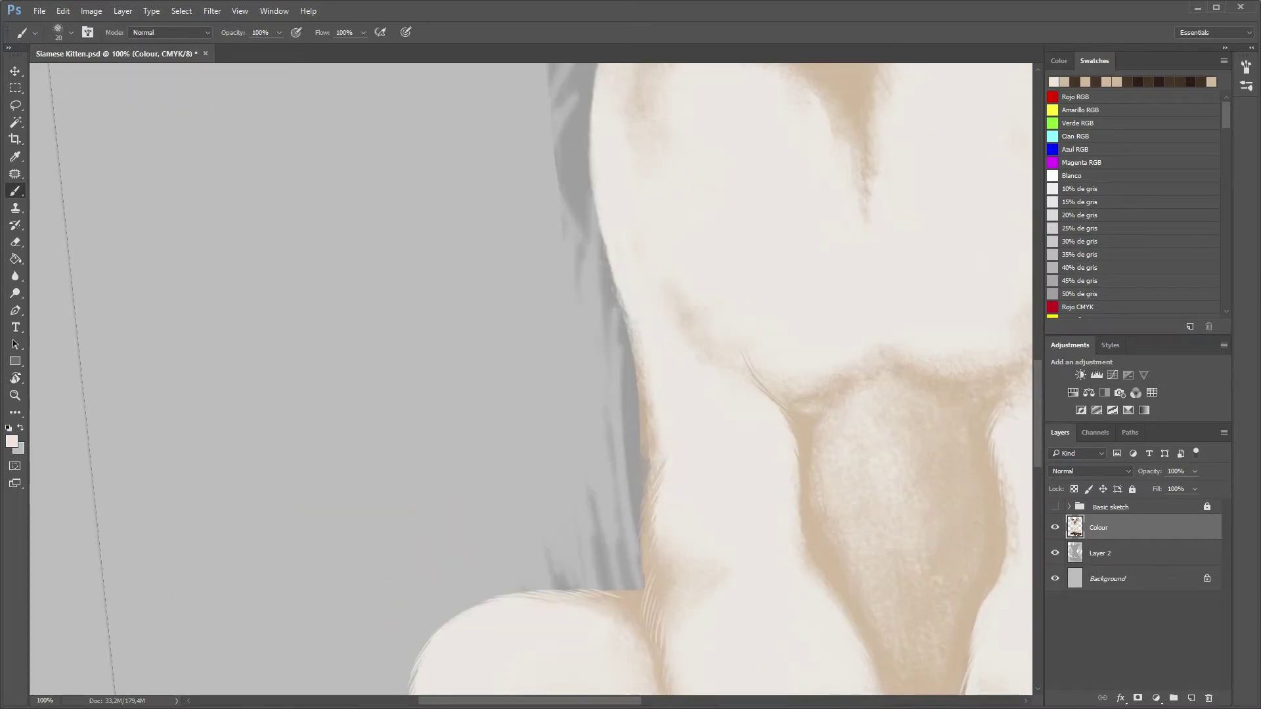
pyautogui.keyDown('alt'); pyautogui.click(634, 630); pyautogui.keyUp('alt')
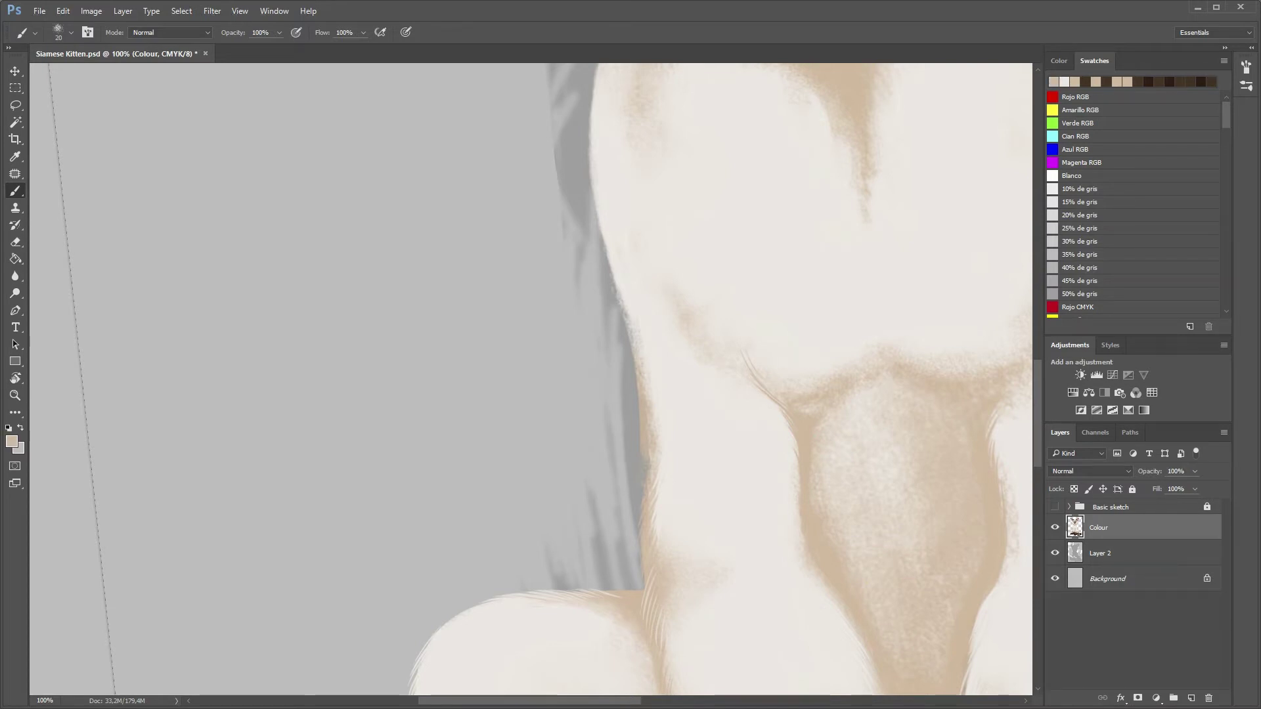
pyautogui.keyDown('alt'); pyautogui.click(706, 461); pyautogui.keyUp('alt')
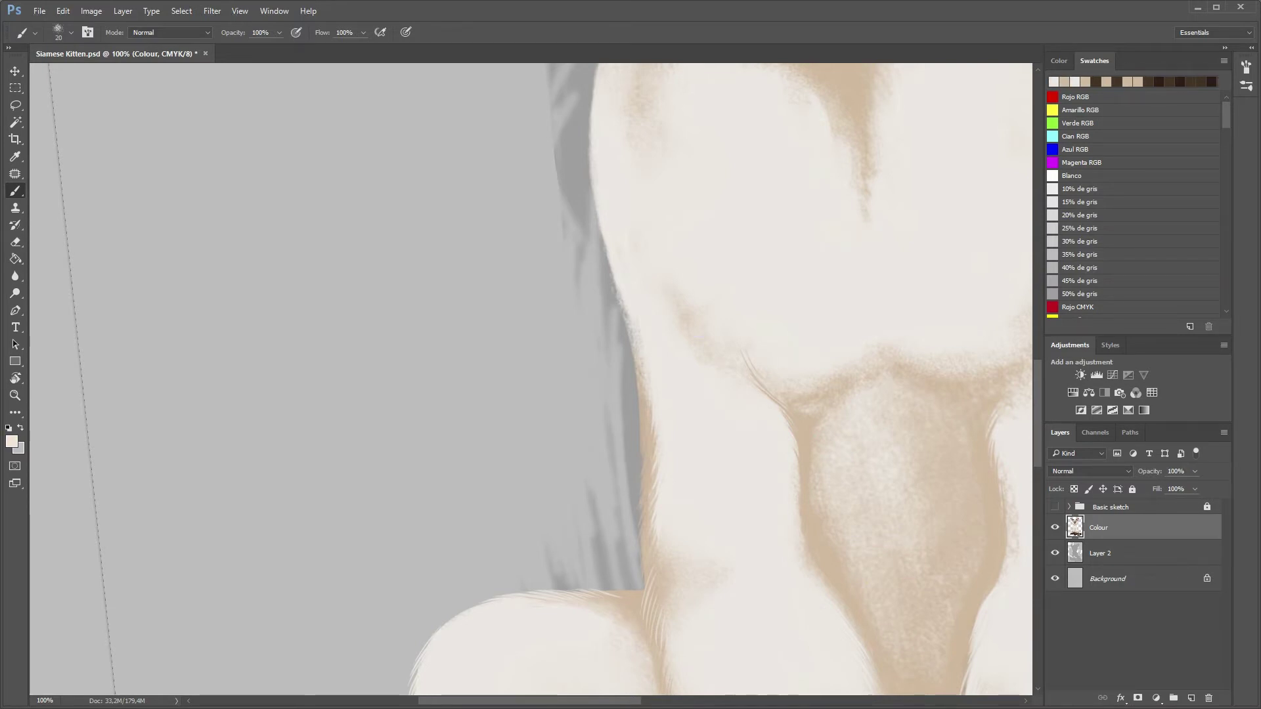
pyautogui.hotkey('ctrl', '0')
# - Paint a light stroke along the neck's left edge and tan along the chest's left edge
pyautogui.press('z')
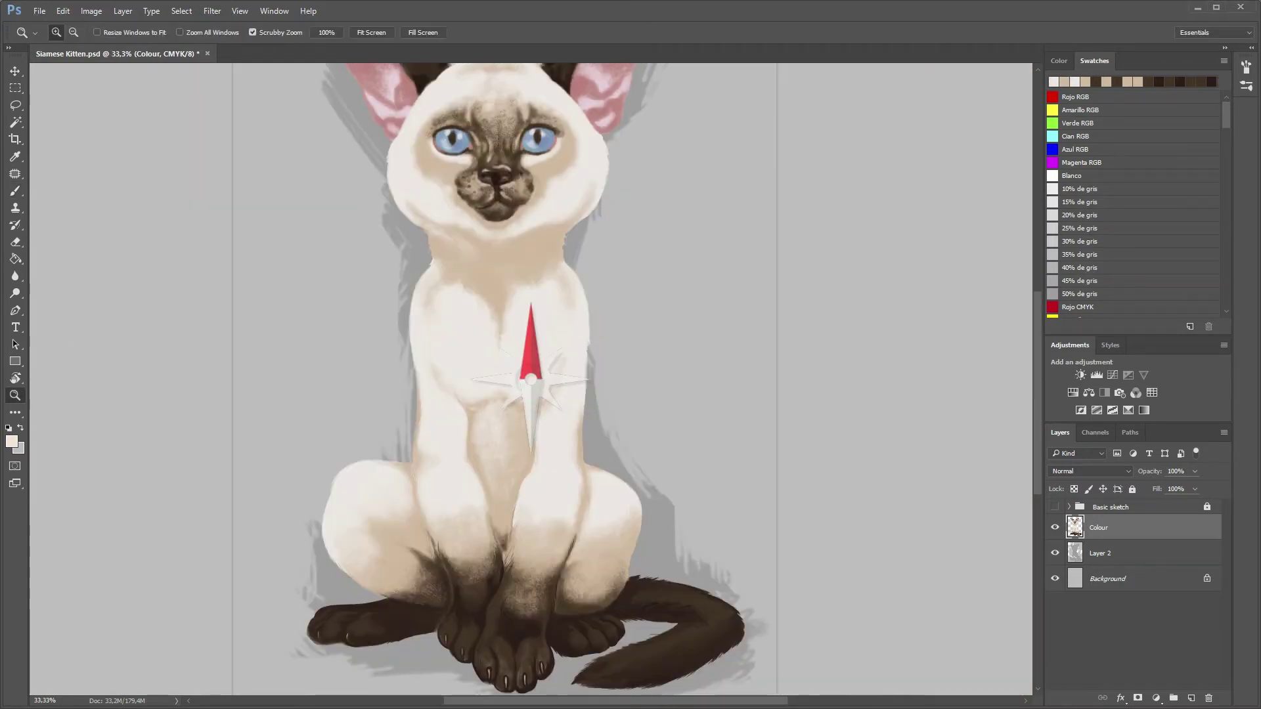
pyautogui.click(523, 302)
pyautogui.press('b')
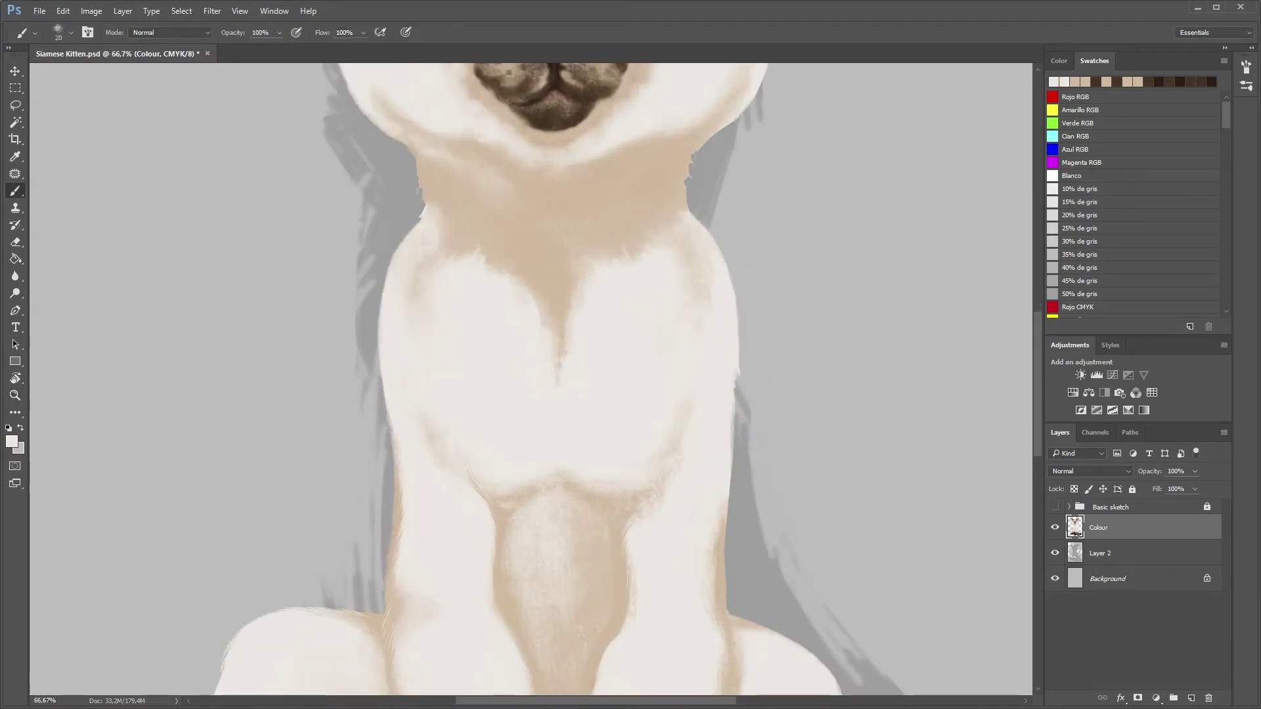
pyautogui.moveTo(402, 238); pyautogui.dragTo(379, 348)
pyautogui.keyDown('alt'); pyautogui.click(501, 553); pyautogui.keyUp('alt')
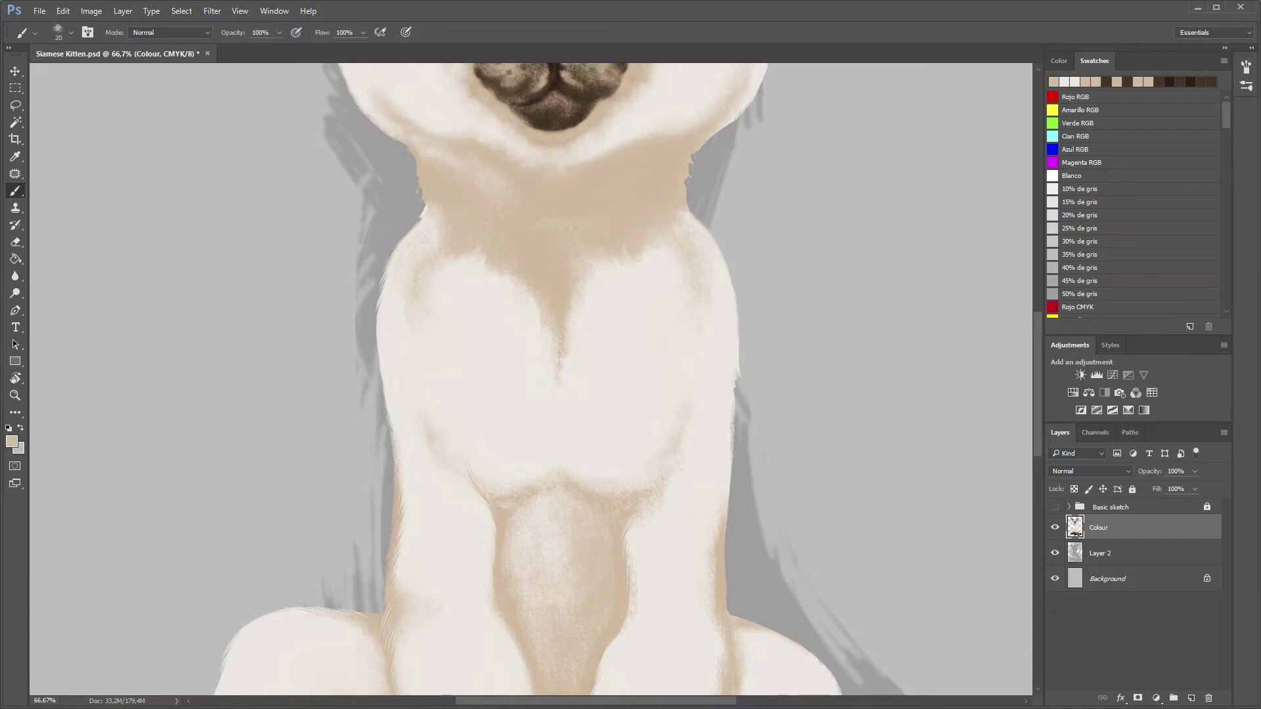
pyautogui.moveTo(396, 423); pyautogui.dragTo(394, 441)
# - Paint off-white strokes on the right chest edge, partly erasing and repainting them
pyautogui.hscroll(3, 526, 381)
pyautogui.keyDown('alt'); pyautogui.click(565, 420); pyautogui.keyUp('alt')
pyautogui.moveTo(599, 404); pyautogui.dragTo(594, 504)
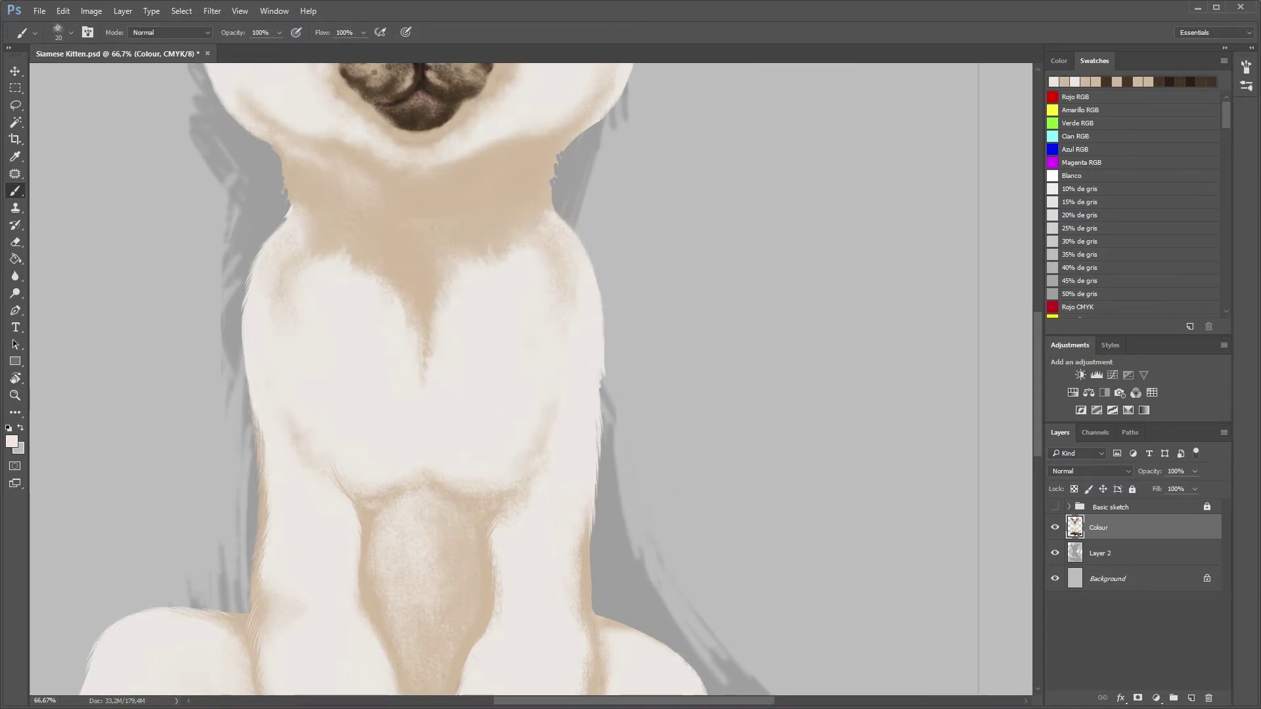
pyautogui.press('e')
pyautogui.moveTo(599, 417); pyautogui.dragTo(590, 530)
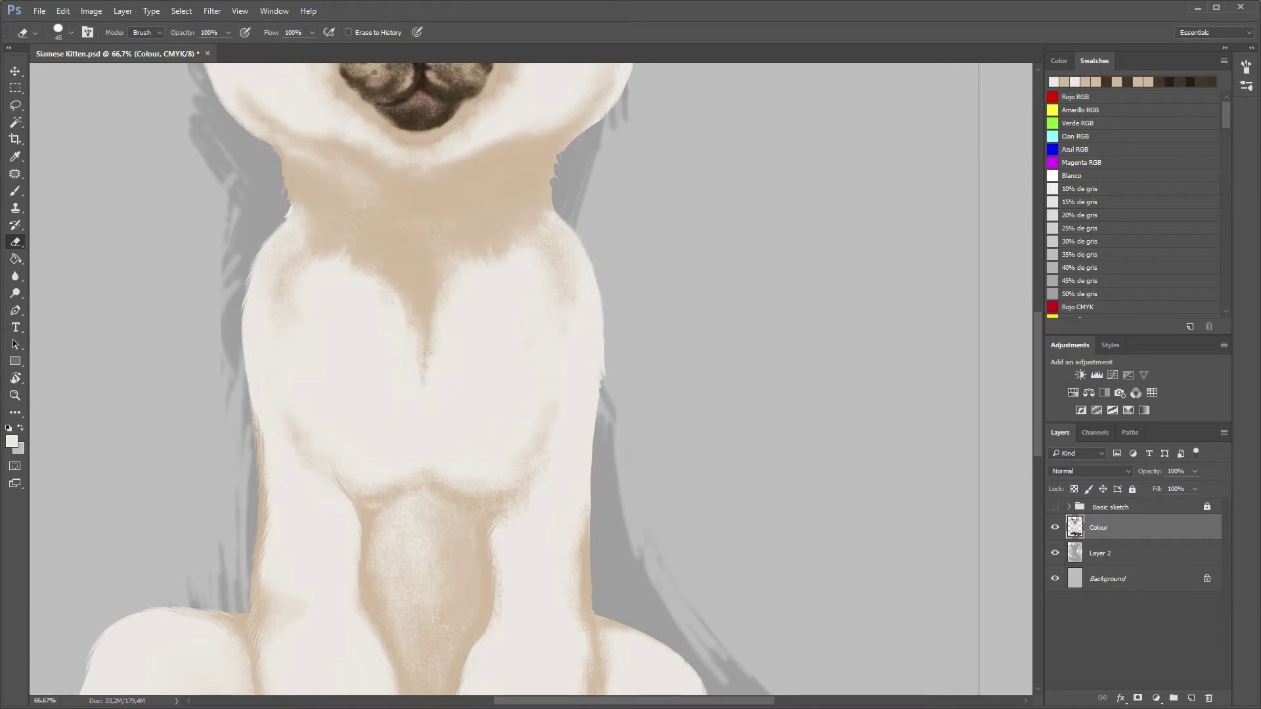
pyautogui.press('b')
pyautogui.moveTo(599, 374); pyautogui.dragTo(588, 514)
pyautogui.keyDown('alt'); pyautogui.click(581, 512); pyautogui.keyUp('alt')
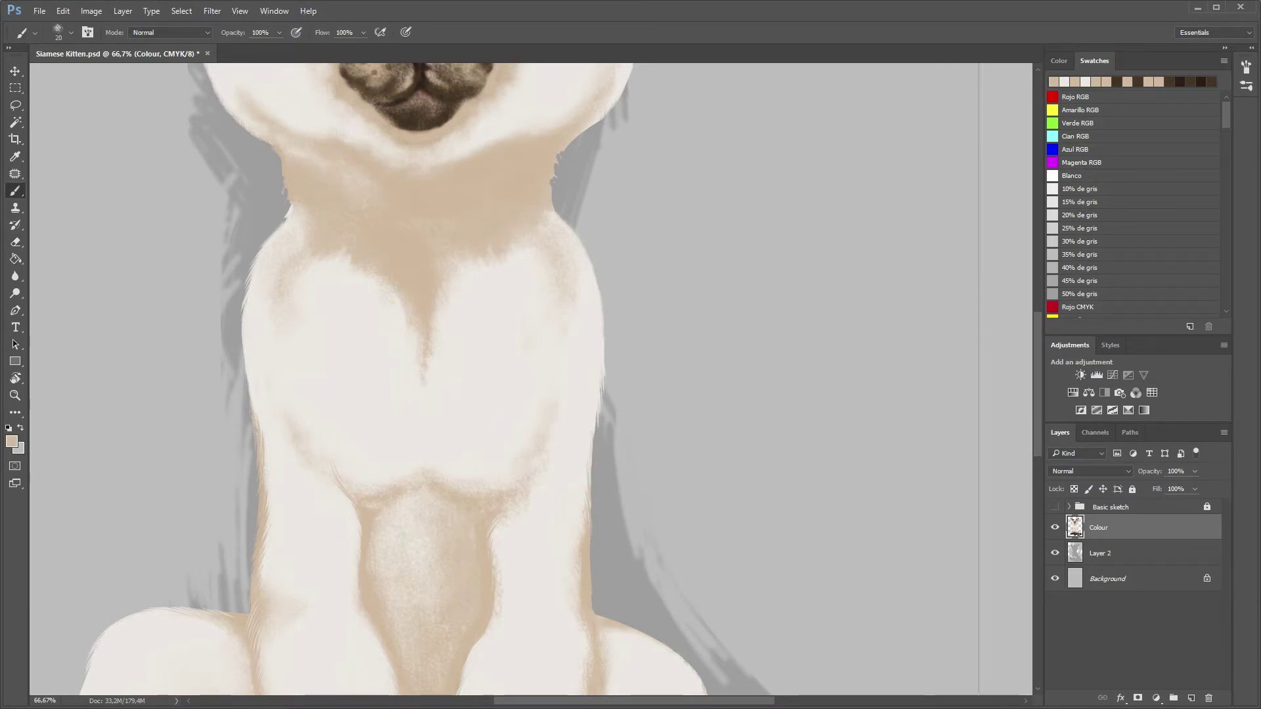
pyautogui.keyDown('alt'); pyautogui.click(576, 384); pyautogui.keyUp('alt')
# - Alternately sample cream and tan from the chest to blend its fur
pyautogui.moveTo(525, 340); pyautogui.dragTo(575, 169)
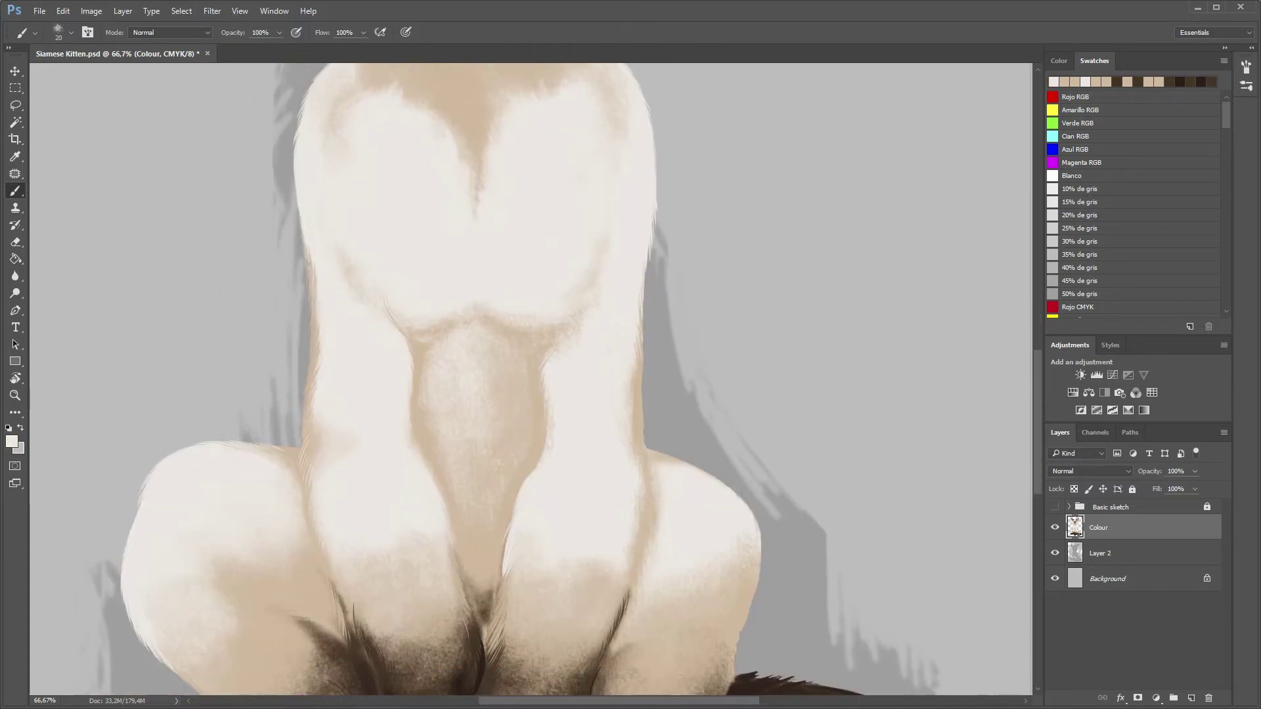
pyautogui.keyDown('alt'); pyautogui.click(473, 394); pyautogui.keyUp('alt')
pyautogui.scroll(2, 531, 379)
pyautogui.keyDown('alt'); pyautogui.click(501, 156); pyautogui.keyUp('alt')
pyautogui.keyDown('alt'); pyautogui.click(412, 446); pyautogui.keyUp('alt')
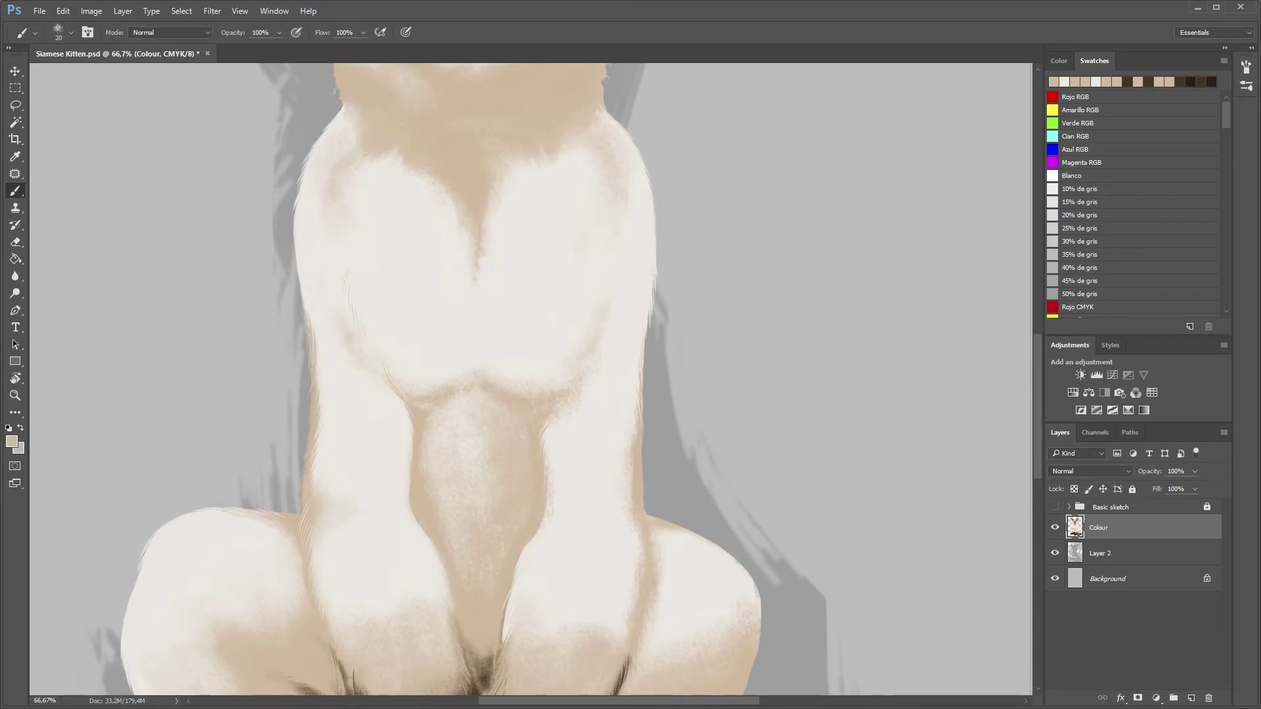
pyautogui.keyDown('alt'); pyautogui.click(371, 338); pyautogui.keyUp('alt')
pyautogui.keyDown('alt'); pyautogui.click(583, 355); pyautogui.keyUp('alt')
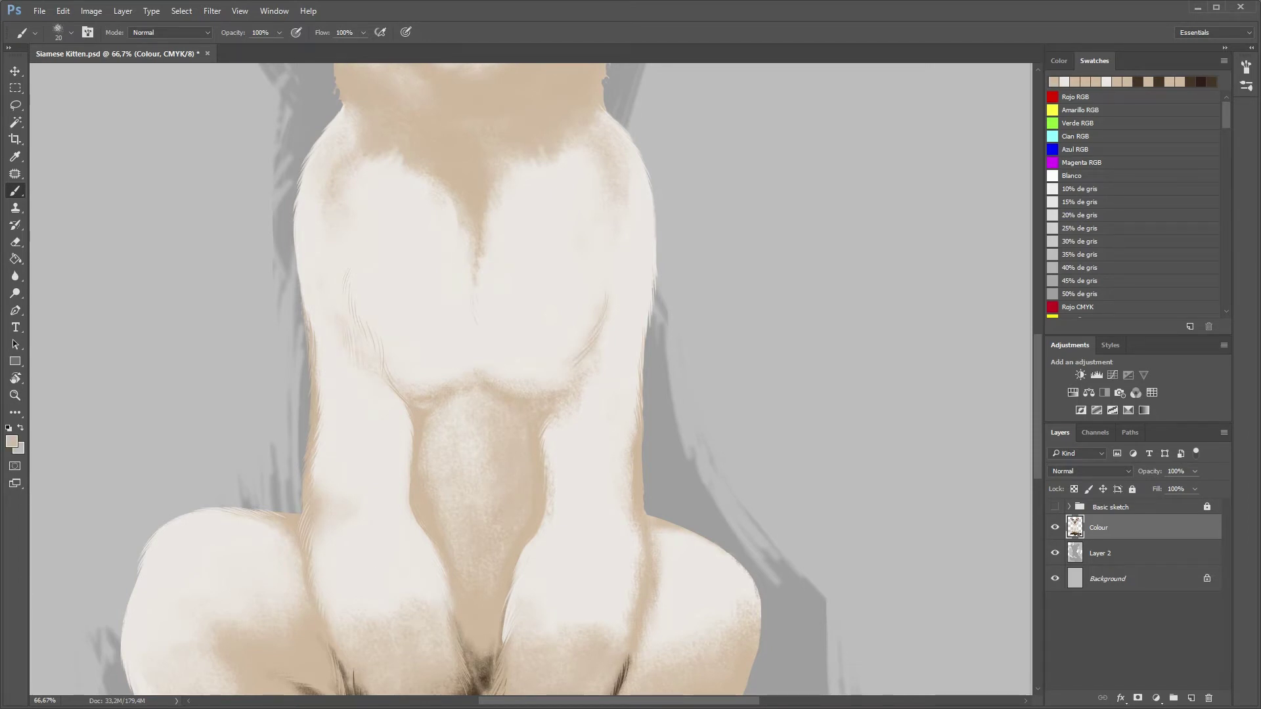
pyautogui.scroll(3, 530, 380)
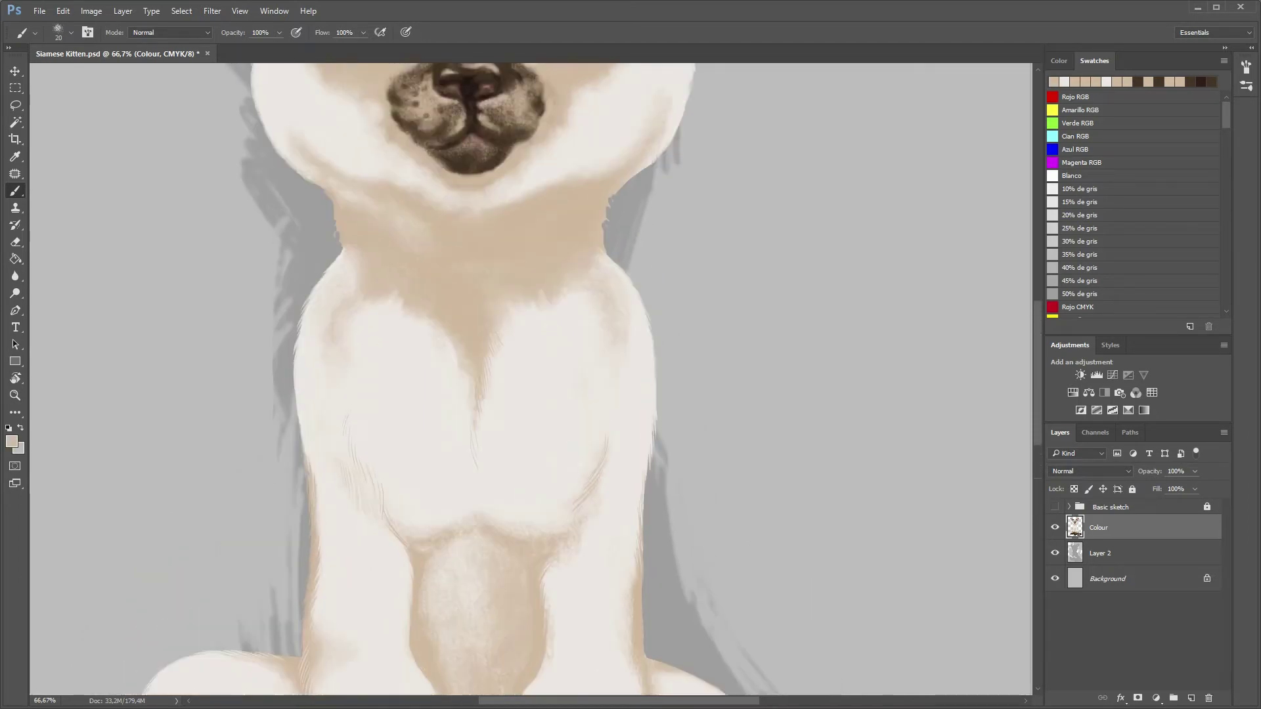
pyautogui.keyDown('alt'); pyautogui.click(460, 427); pyautogui.keyUp('alt')
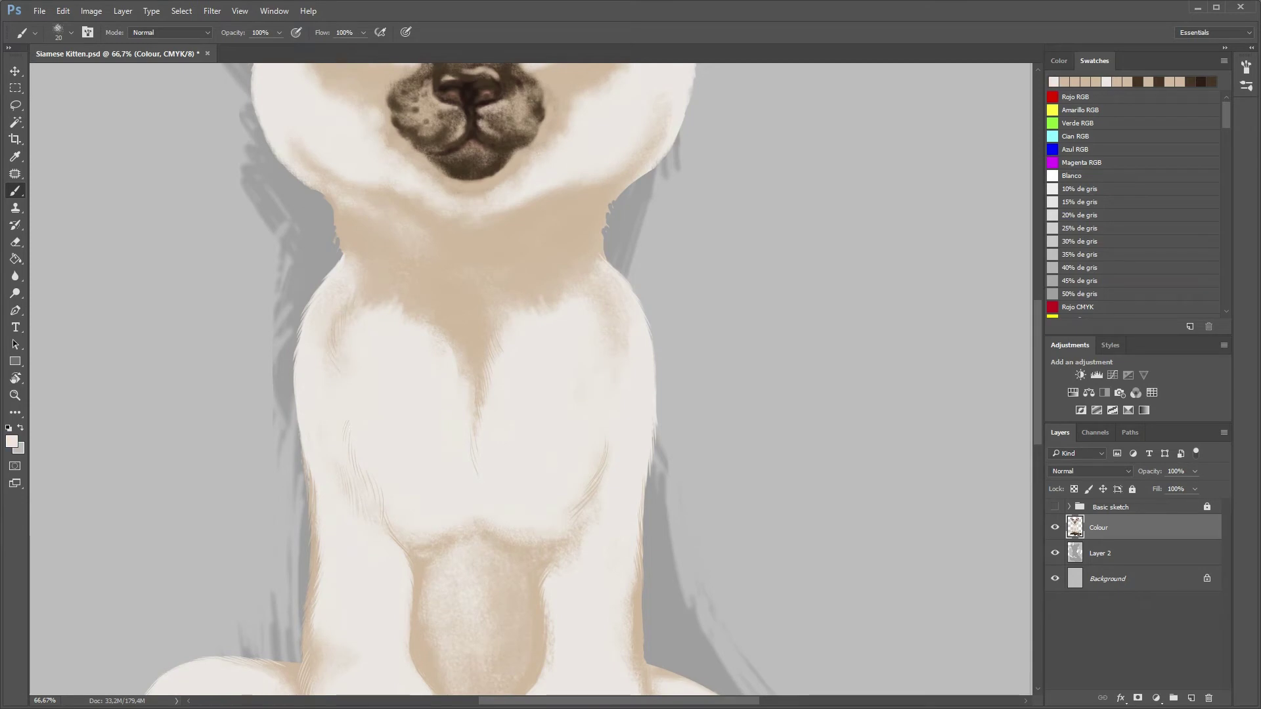
pyautogui.keyDown('alt'); pyautogui.click(424, 616); pyautogui.keyUp('alt')
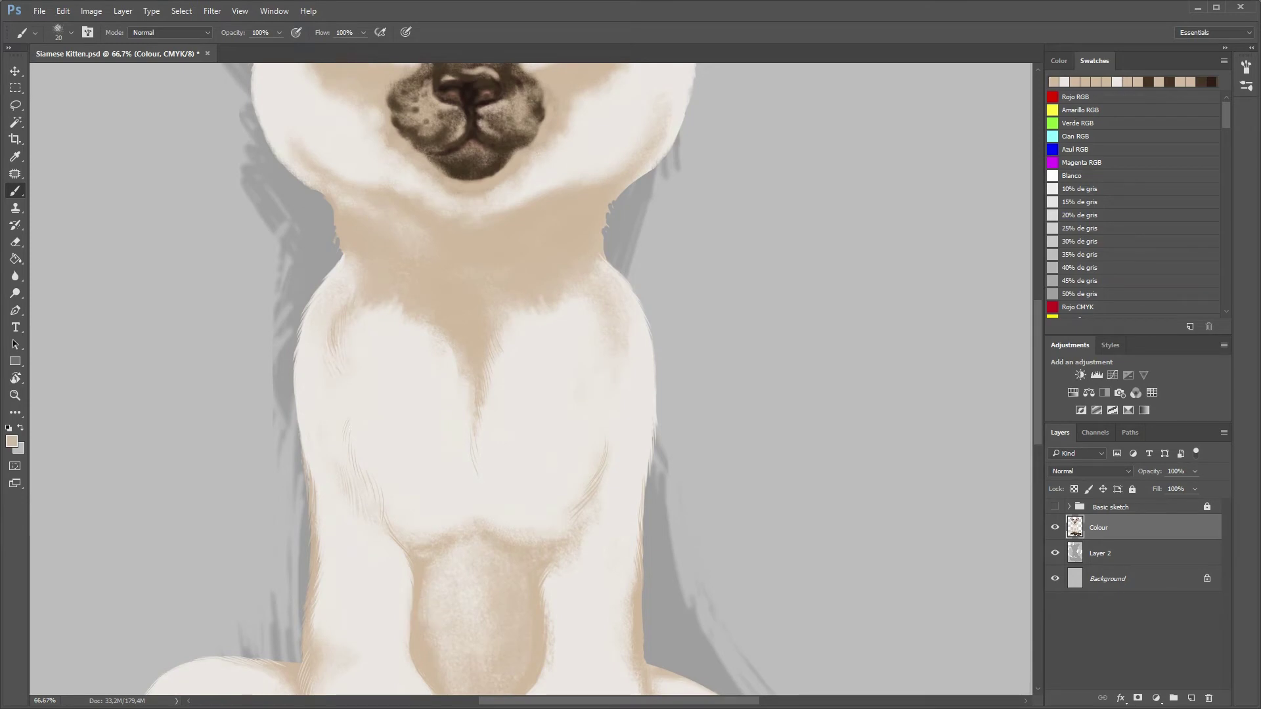
pyautogui.keyDown('alt'); pyautogui.click(460, 427); pyautogui.keyUp('alt')
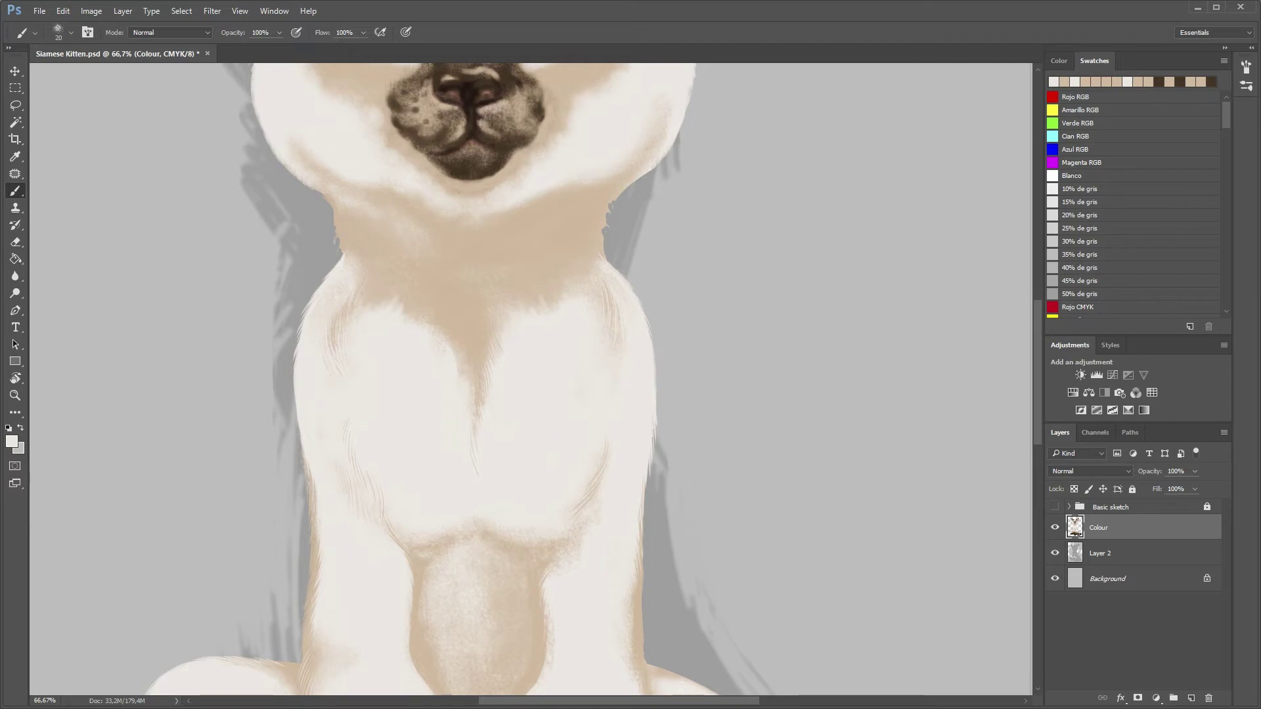
pyautogui.scroll(2, 337, 361)
pyautogui.scroll(3, 337, 361)
# - Paint white fur along the left cheek and erase stray white fur on the right cheek
pyautogui.press('e')
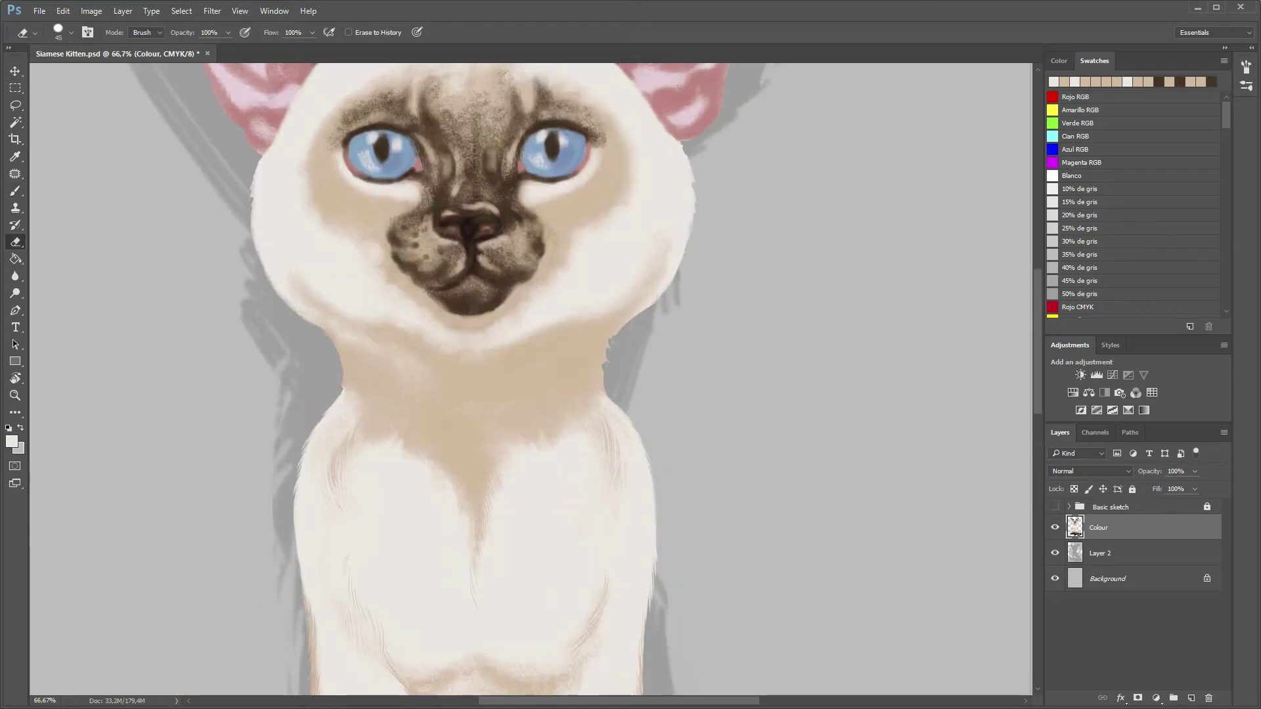
pyautogui.press('b')
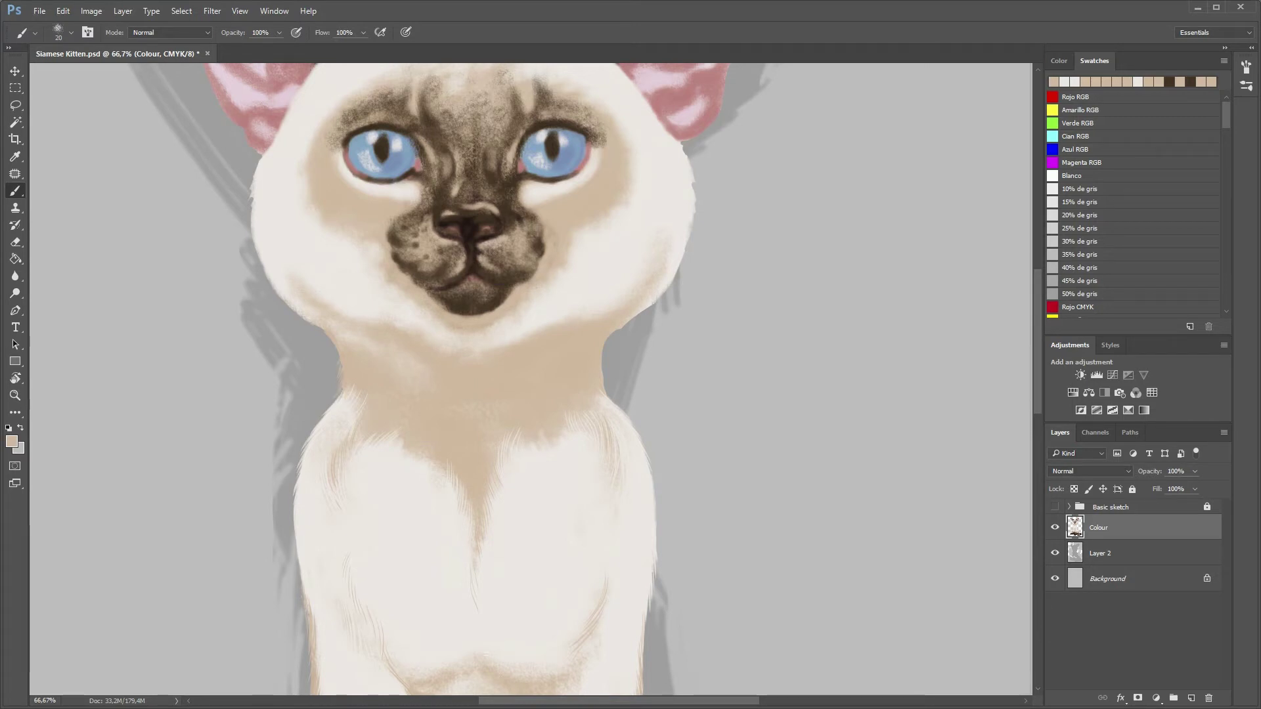
pyautogui.press('z')
pyautogui.keyDown('alt'); pyautogui.click(458, 515); pyautogui.keyUp('alt')
pyautogui.hotkey('ctrl', '+')
pyautogui.hotkey('ctrl', '+')
pyautogui.press('b')
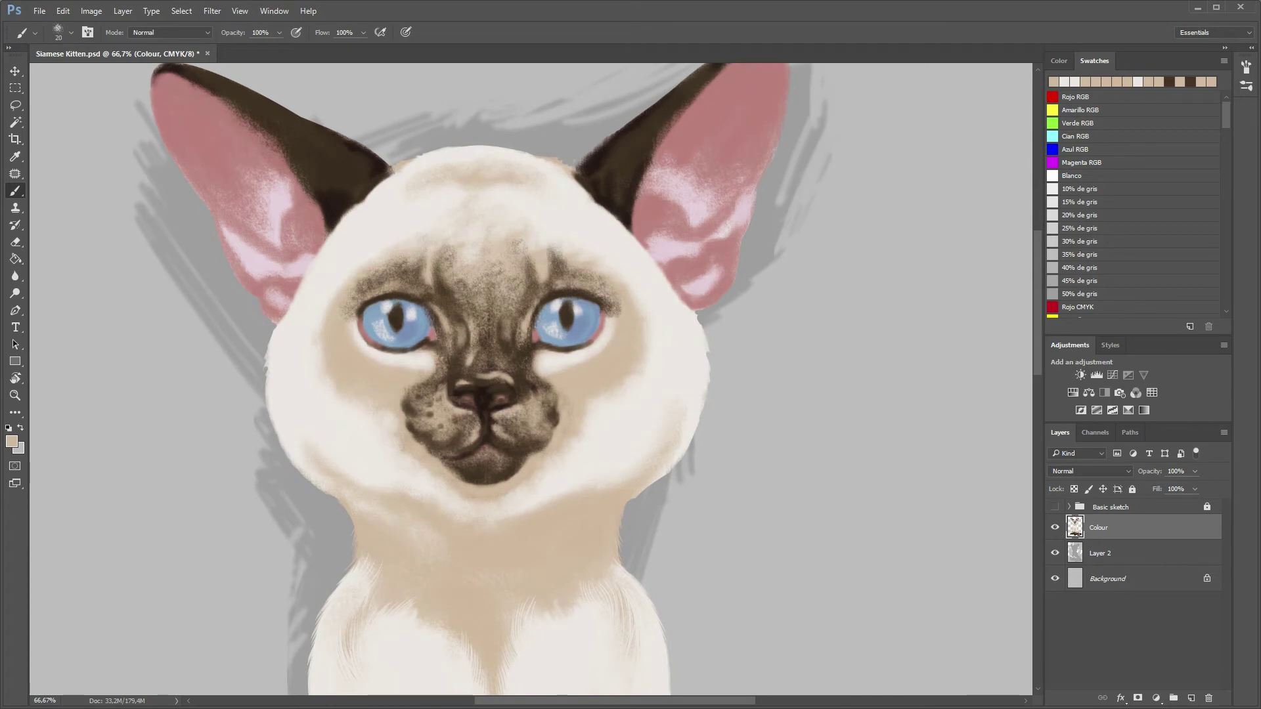
pyautogui.moveTo(288, 310)
pyautogui.mouseDown()
pyautogui.moveTo(264, 361)
pyautogui.moveTo(267, 400)
pyautogui.moveTo(292, 465)
pyautogui.moveTo(352, 517)
pyautogui.mouseUp()
pyautogui.press('e')
pyautogui.moveTo(710, 375)
pyautogui.mouseDown()
pyautogui.moveTo(688, 450)
pyautogui.moveTo(633, 499)
pyautogui.mouseUp()
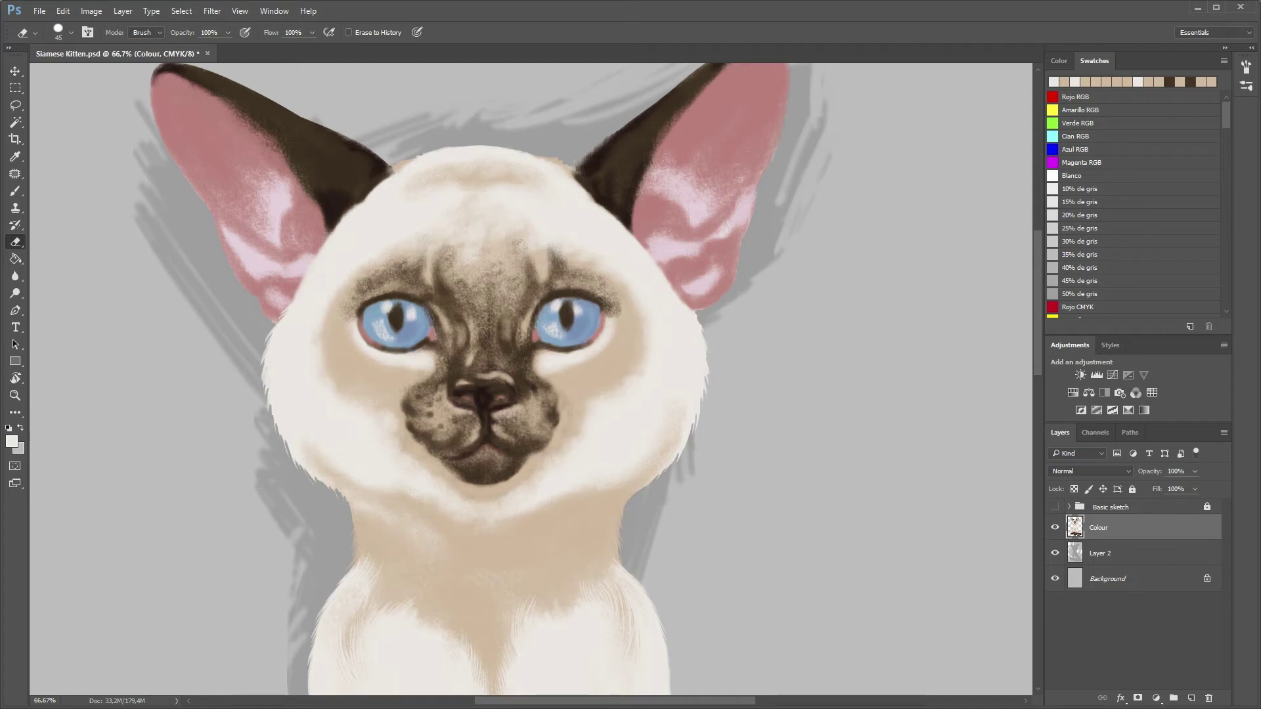
pyautogui.press('b')
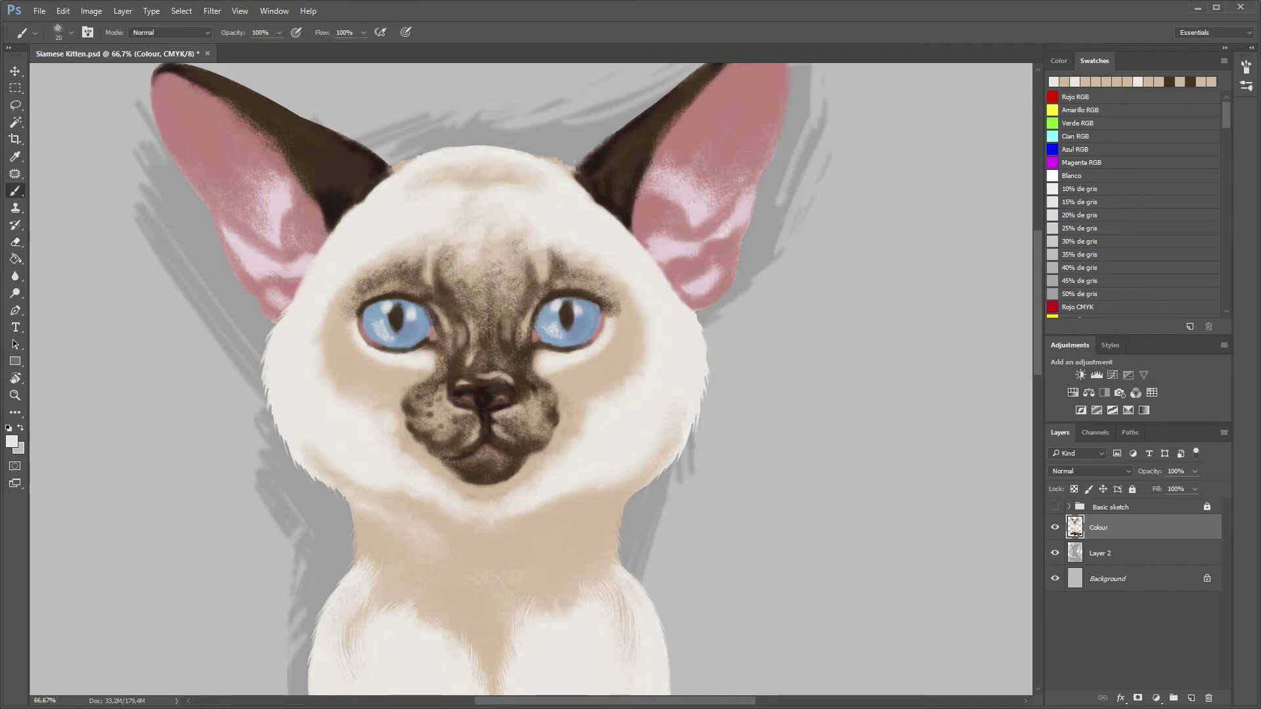
# - Add fine white fur along the crown, beside the left ear and below the right ear
pyautogui.moveTo(690, 308); pyautogui.dragTo(675, 292)
pyautogui.moveTo(407, 160); pyautogui.dragTo(440, 147)
pyautogui.moveTo(531, 159); pyautogui.dragTo(552, 151)
pyautogui.moveTo(361, 203); pyautogui.dragTo(316, 251)
pyautogui.moveTo(600, 206); pyautogui.dragTo(613, 214)
pyautogui.moveTo(606, 210); pyautogui.dragTo(627, 222)
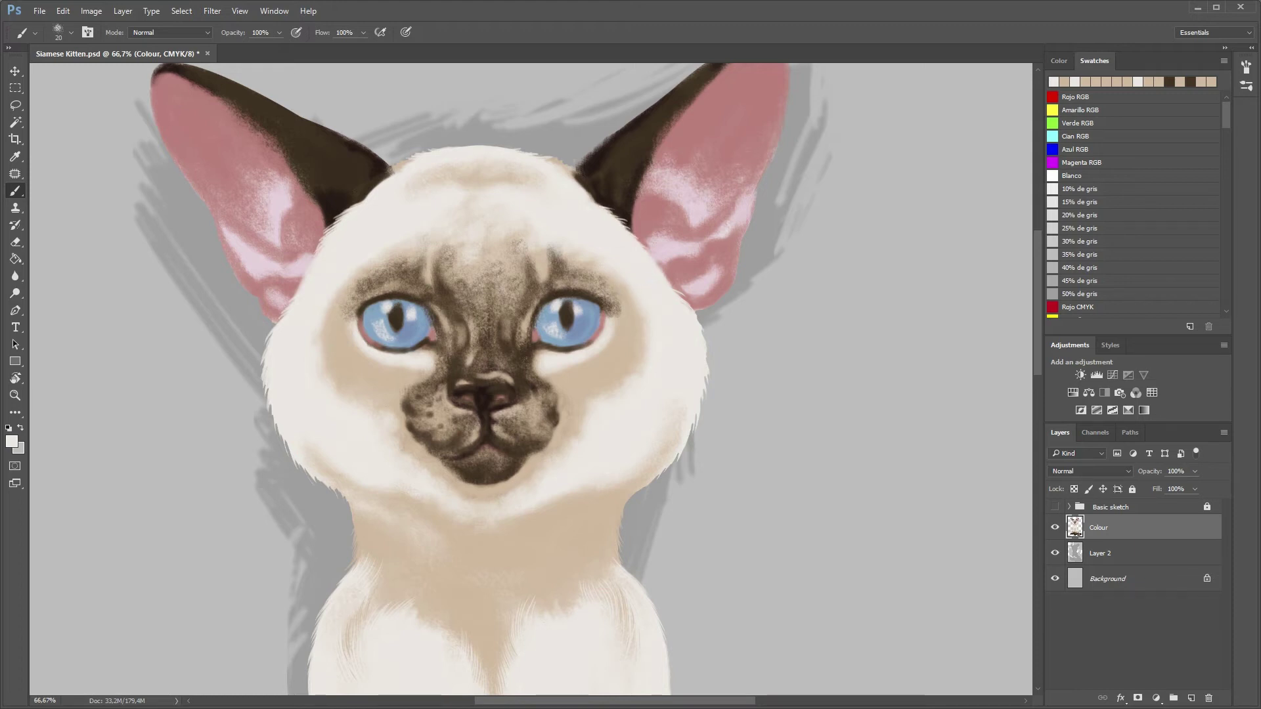
# - Darken both ear tips and the left ear's inner edge with dark brown
pyautogui.scroll(4, 525, 381)
pyautogui.keyDown('alt'); pyautogui.click(643, 292); pyautogui.keyUp('alt')
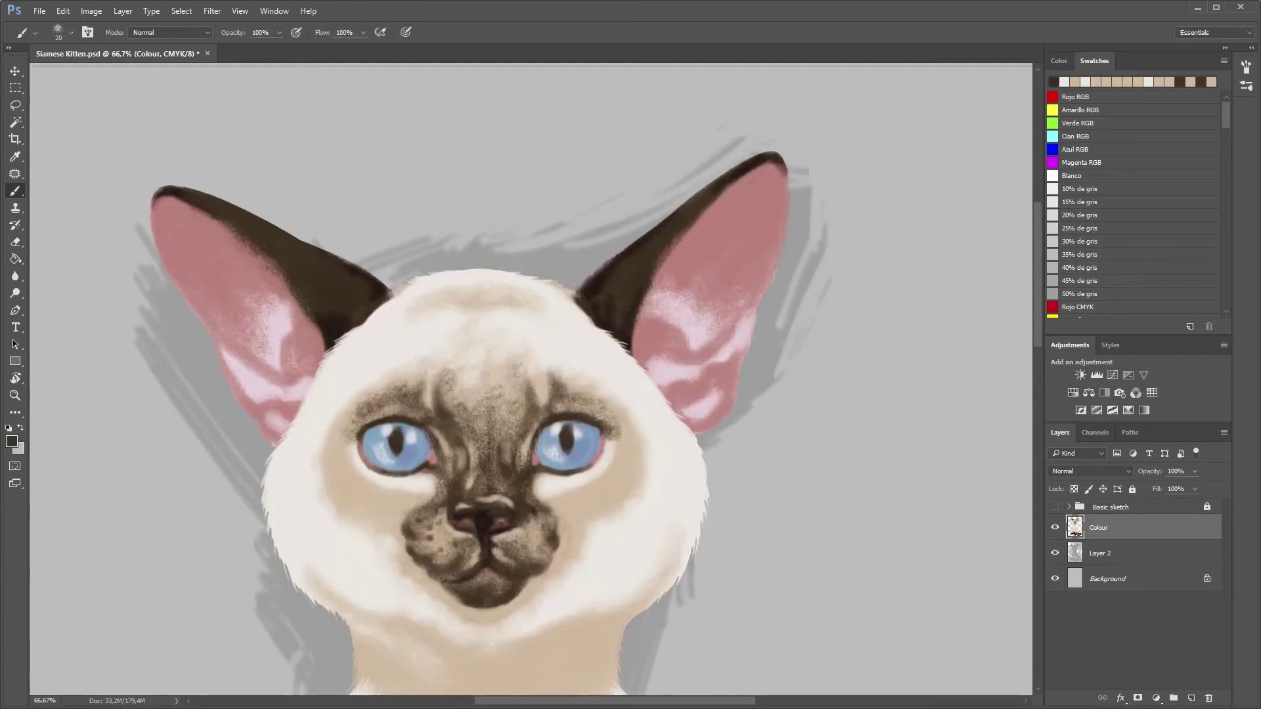
pyautogui.moveTo(761, 153); pyautogui.dragTo(779, 148)
pyautogui.moveTo(153, 192); pyautogui.dragTo(163, 188)
pyautogui.moveTo(296, 316); pyautogui.dragTo(307, 300)
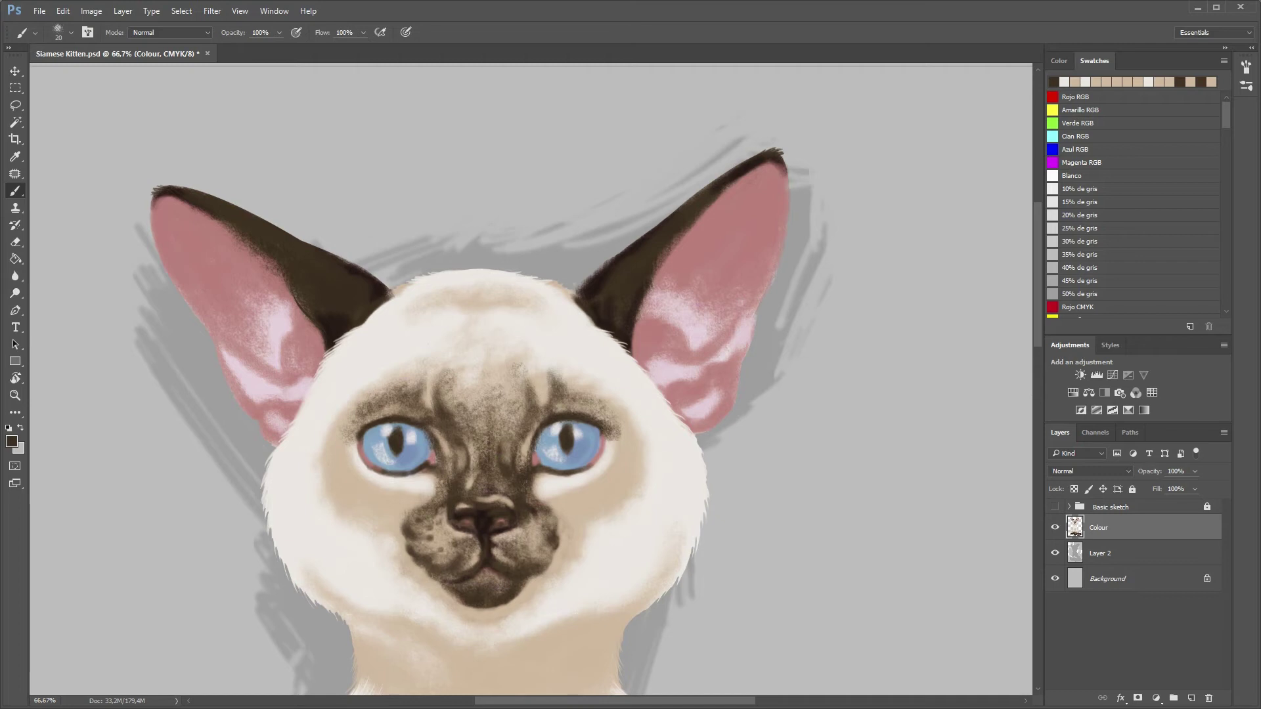
pyautogui.moveTo(167, 188); pyautogui.dragTo(188, 185)
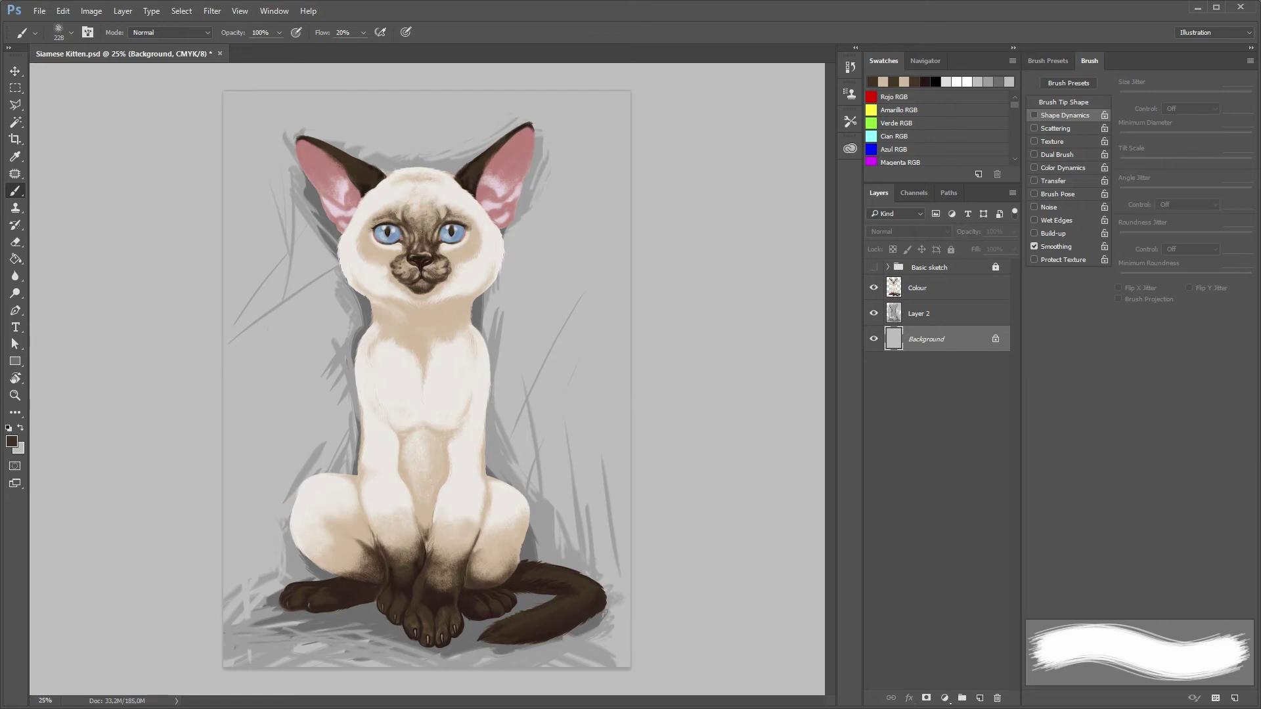
# - Duplicate the Background layer as Background copy
pyautogui.rightClick(953, 338)
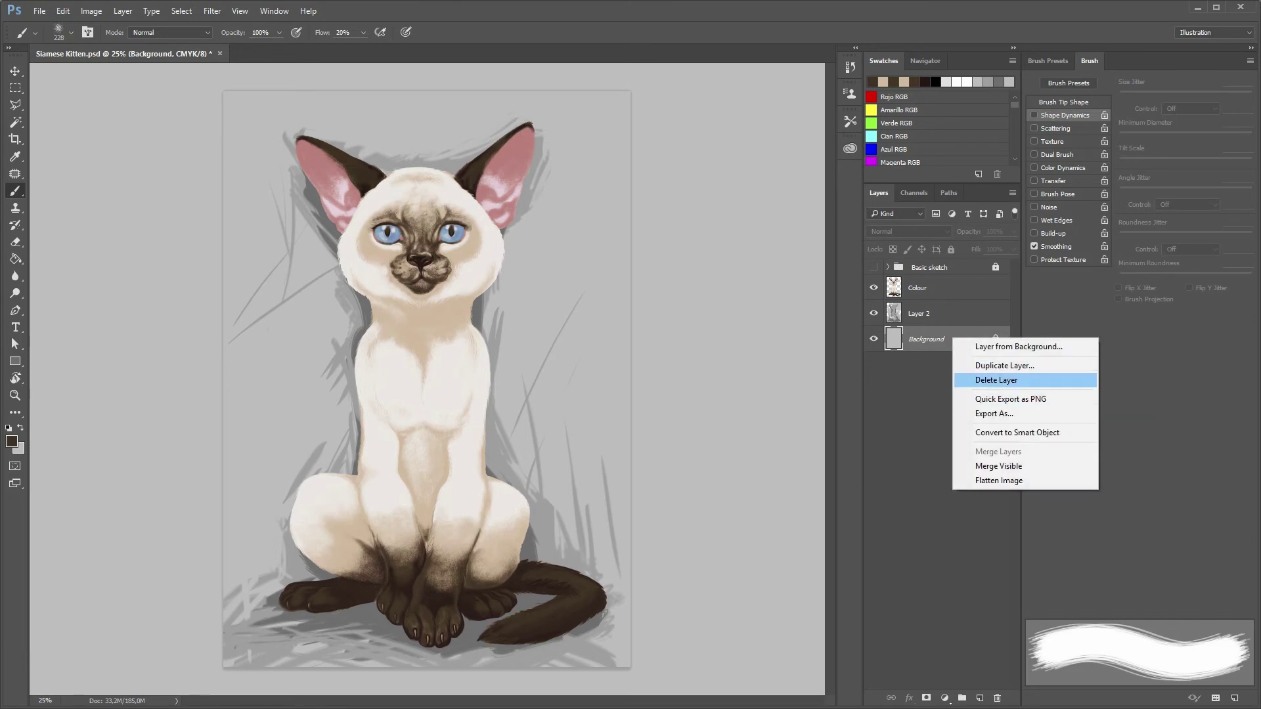
pyautogui.click(1007, 366)
pyautogui.press('Return')
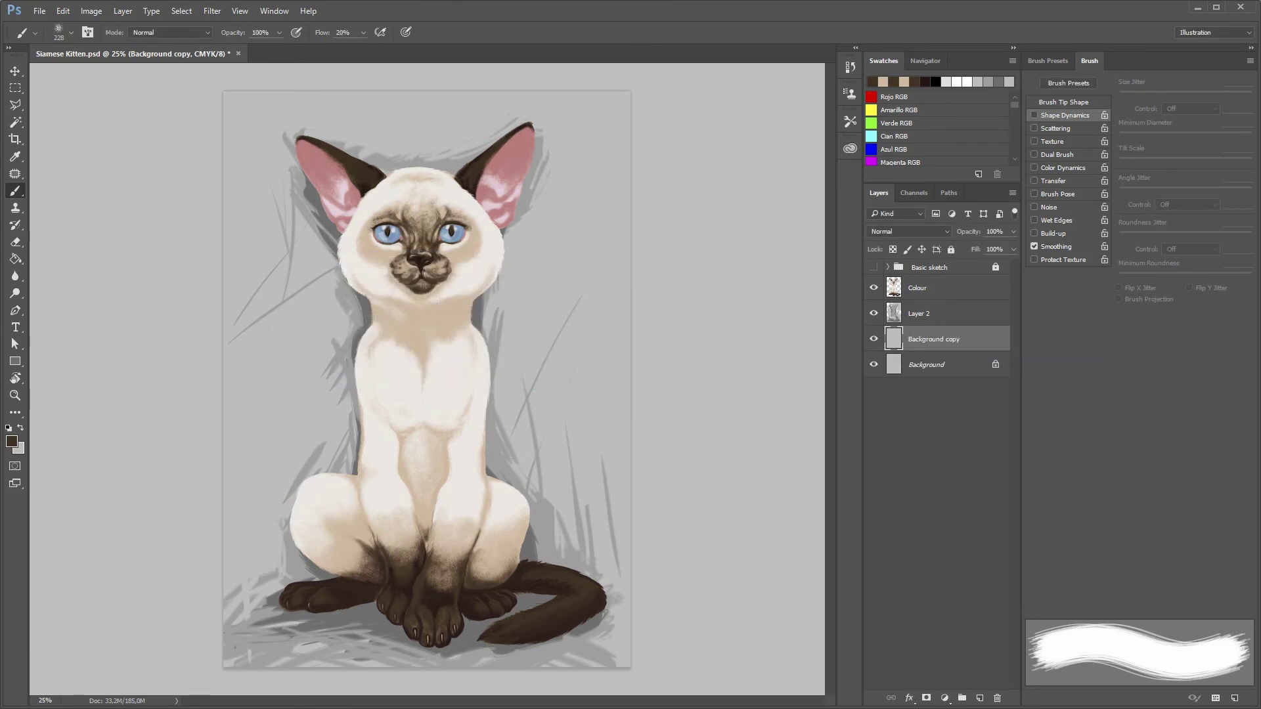
# - Group Background copy with Layer 2 and name the group 'Background'
pyautogui.click(939, 460)
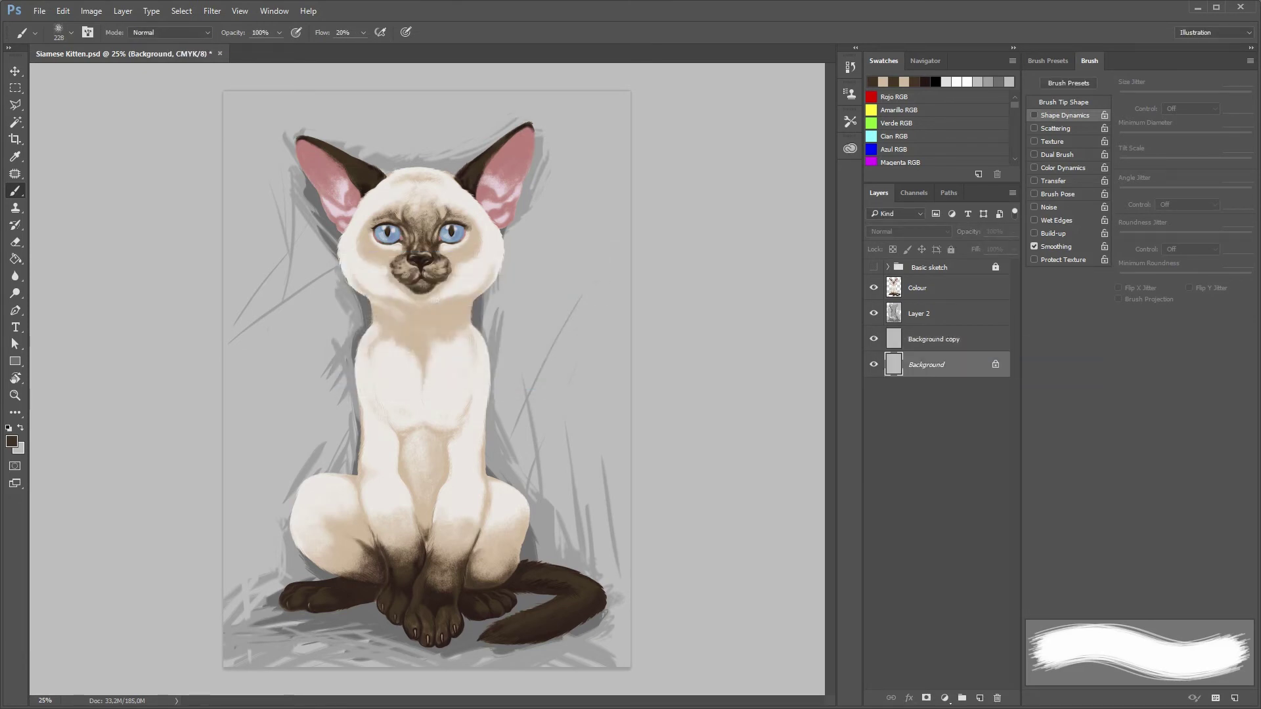
pyautogui.click(946, 341)
pyautogui.hotkey('alt', ']')
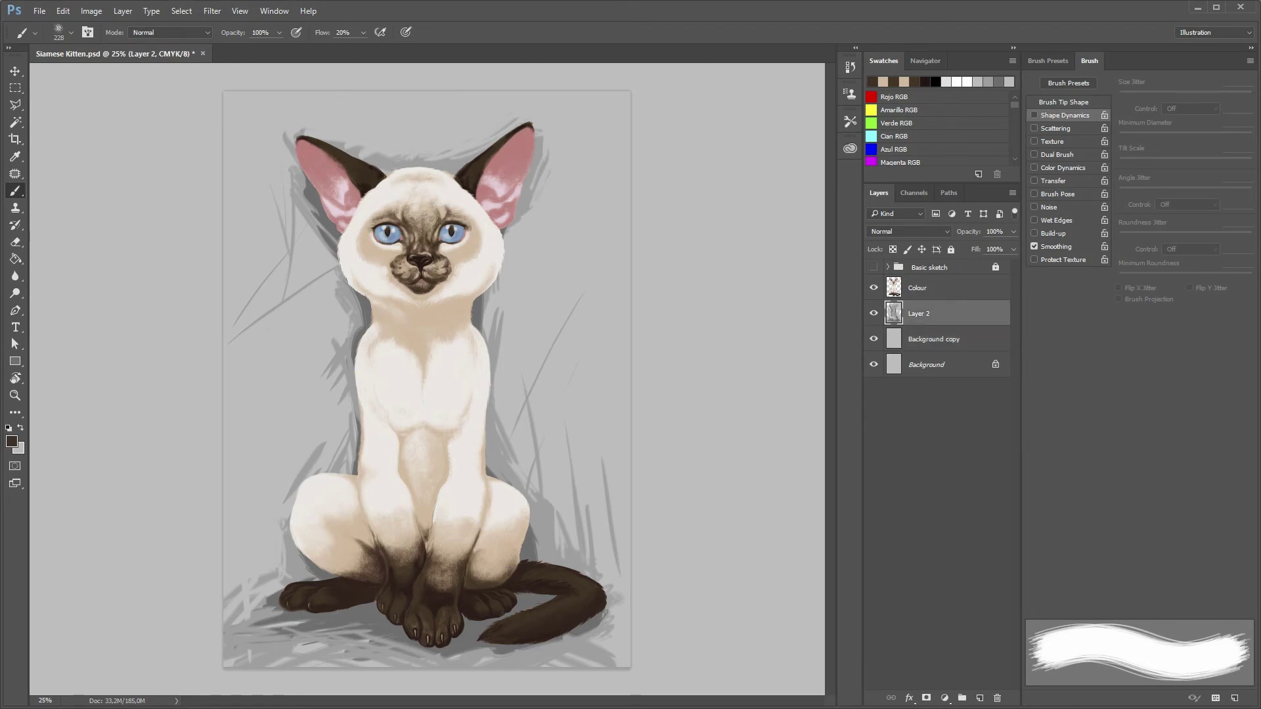
pyautogui.click(932, 339)
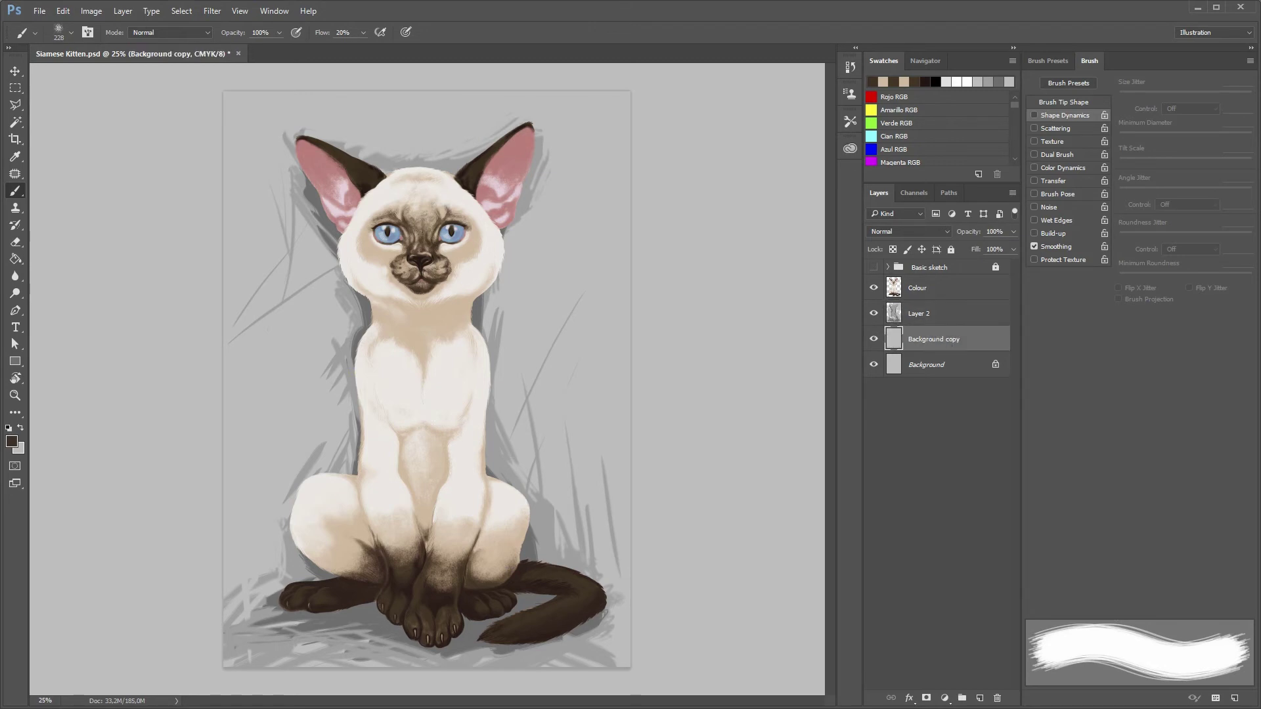
pyautogui.keyDown('shift'); pyautogui.click(933, 313); pyautogui.keyUp('shift')
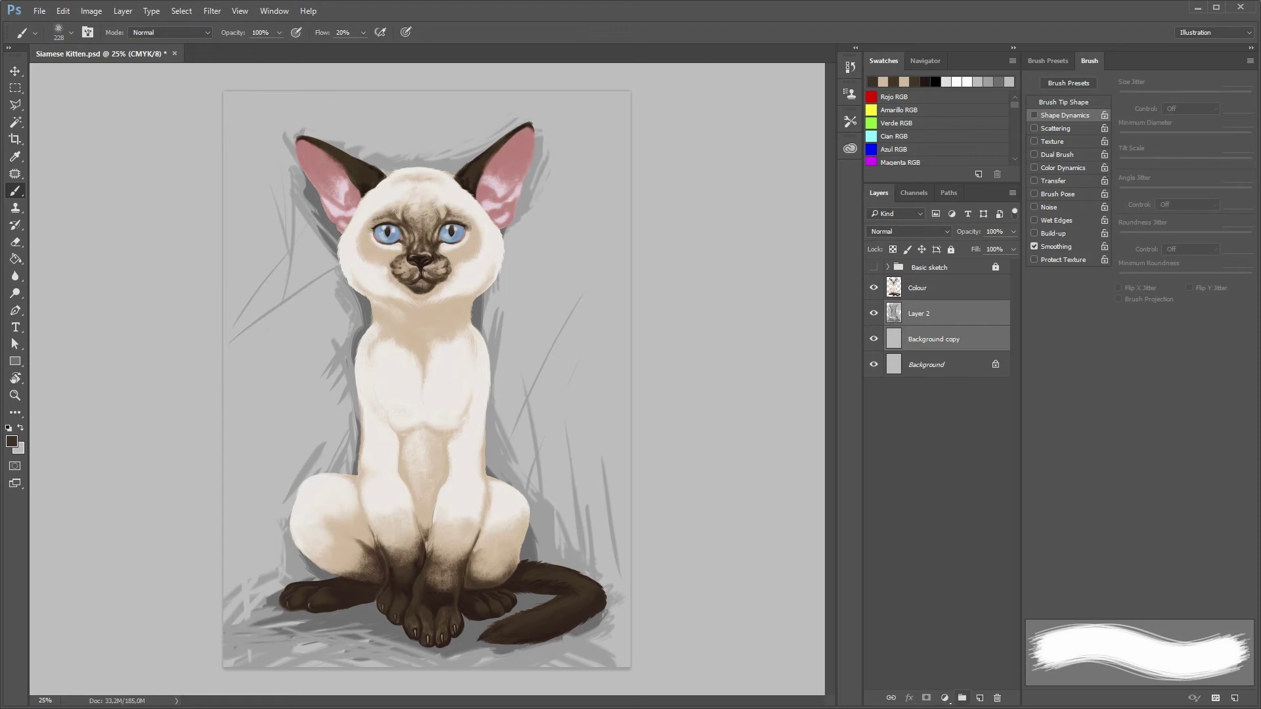
pyautogui.hotkey('ctrl', 'g')
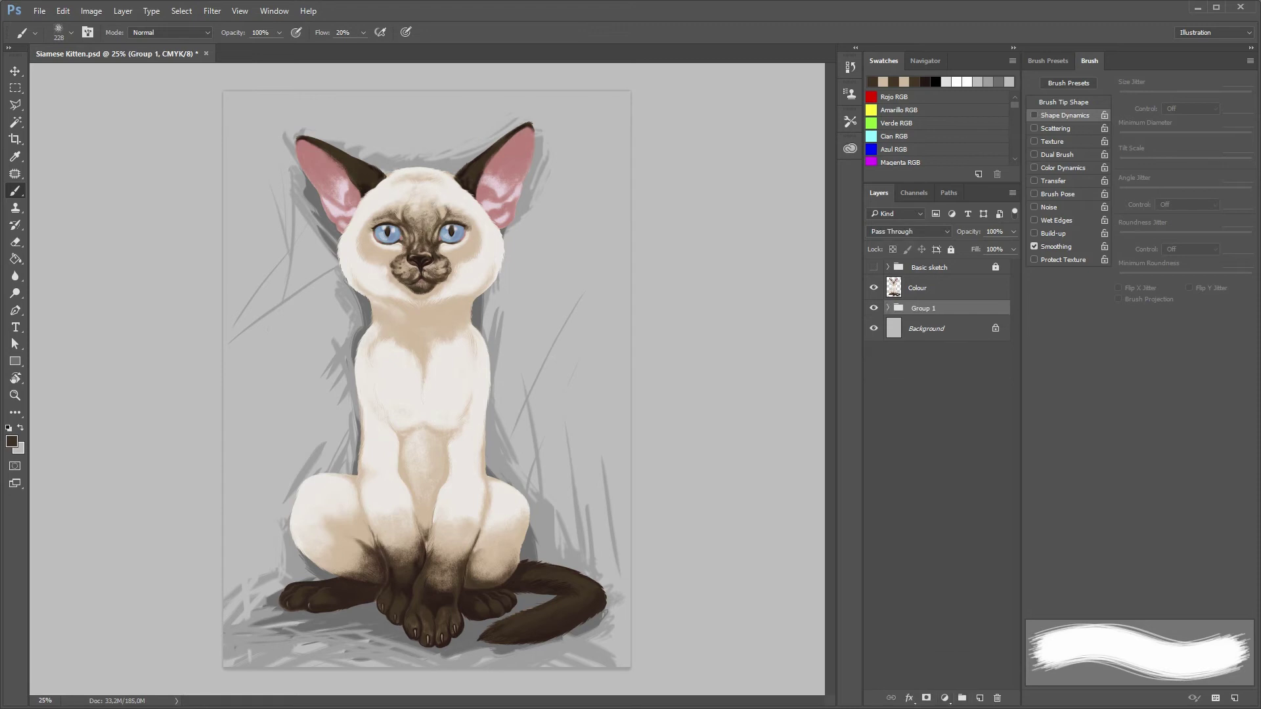
pyautogui.doubleClick(924, 308)
pyautogui.write('Background')
pyautogui.press('Return')
# - Expand the Background group and select Layer 2 inside it
pyautogui.click(944, 698)
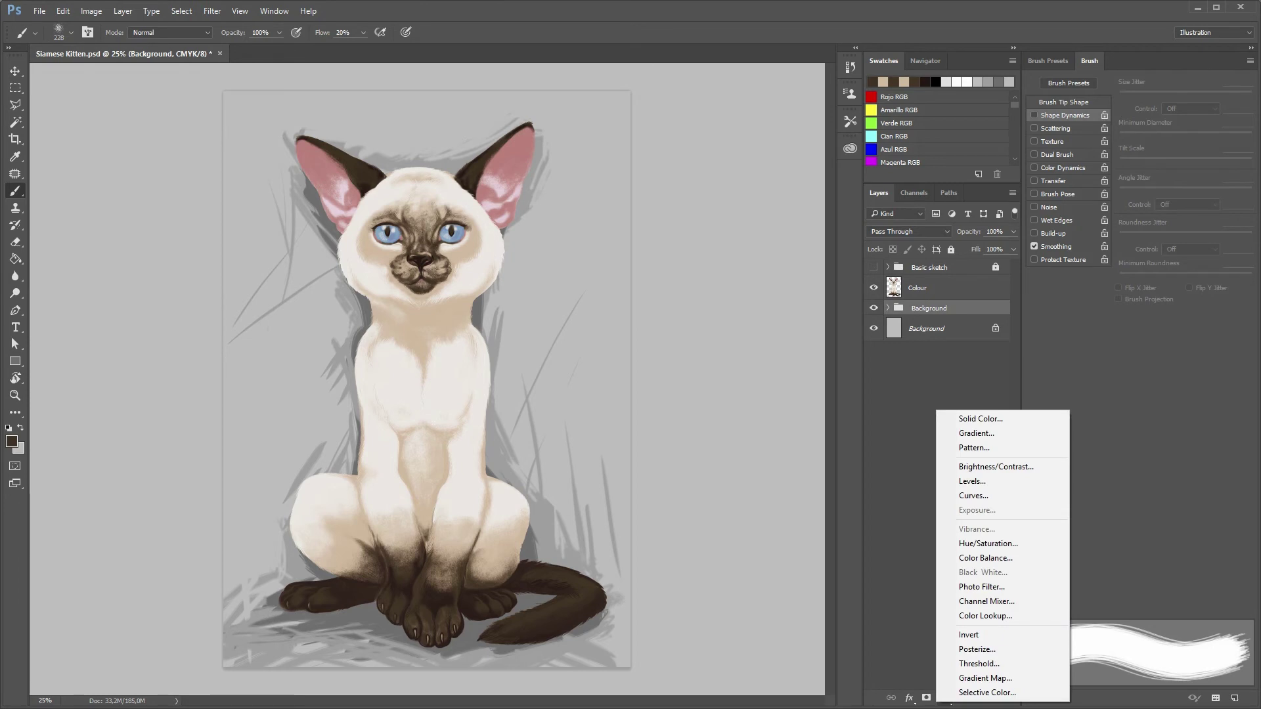
pyautogui.click(940, 525)
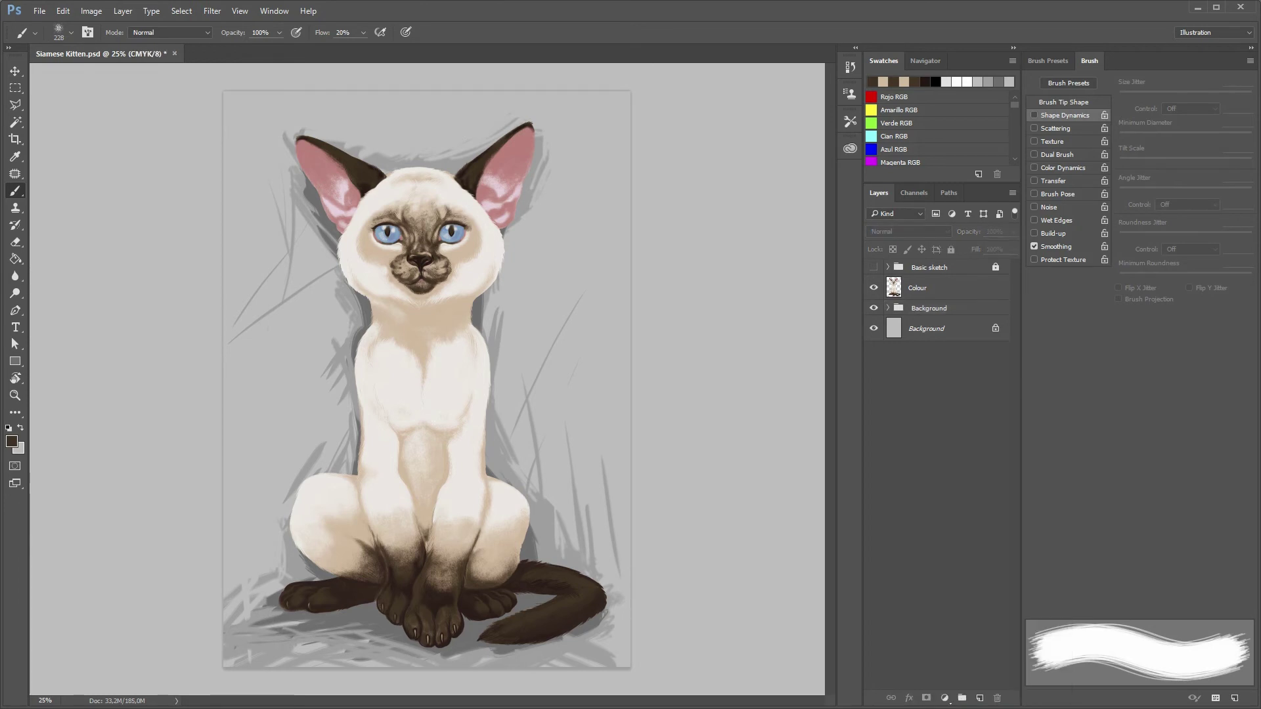
pyautogui.click(888, 308)
pyautogui.click(930, 329)
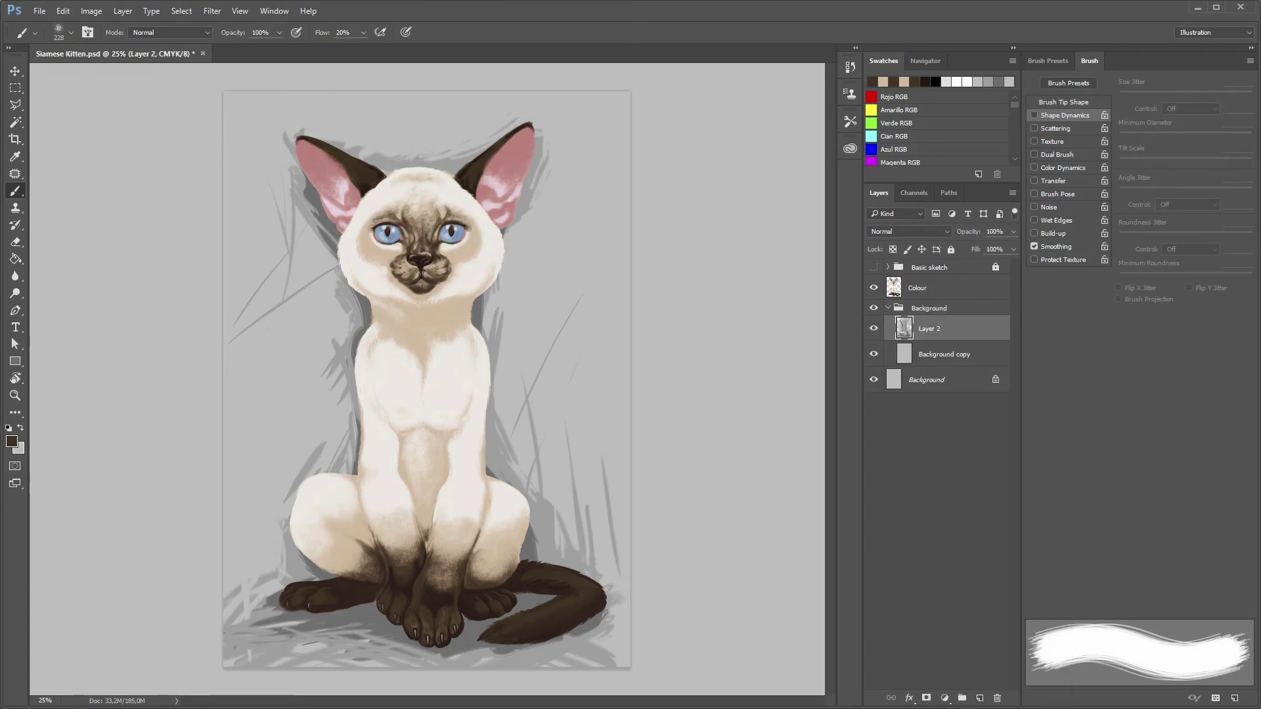
# - Add a Solid Color fill layer in dark navy #0b2a42
pyautogui.click(944, 697)
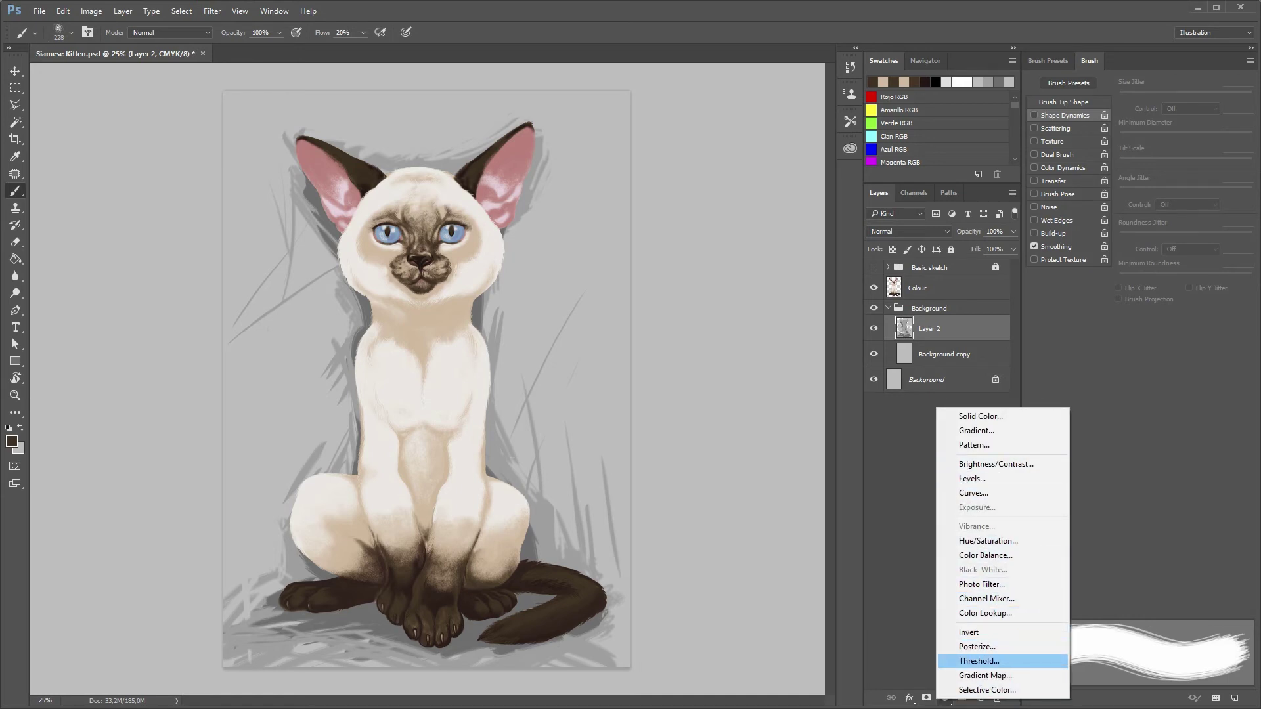
pyautogui.click(980, 416)
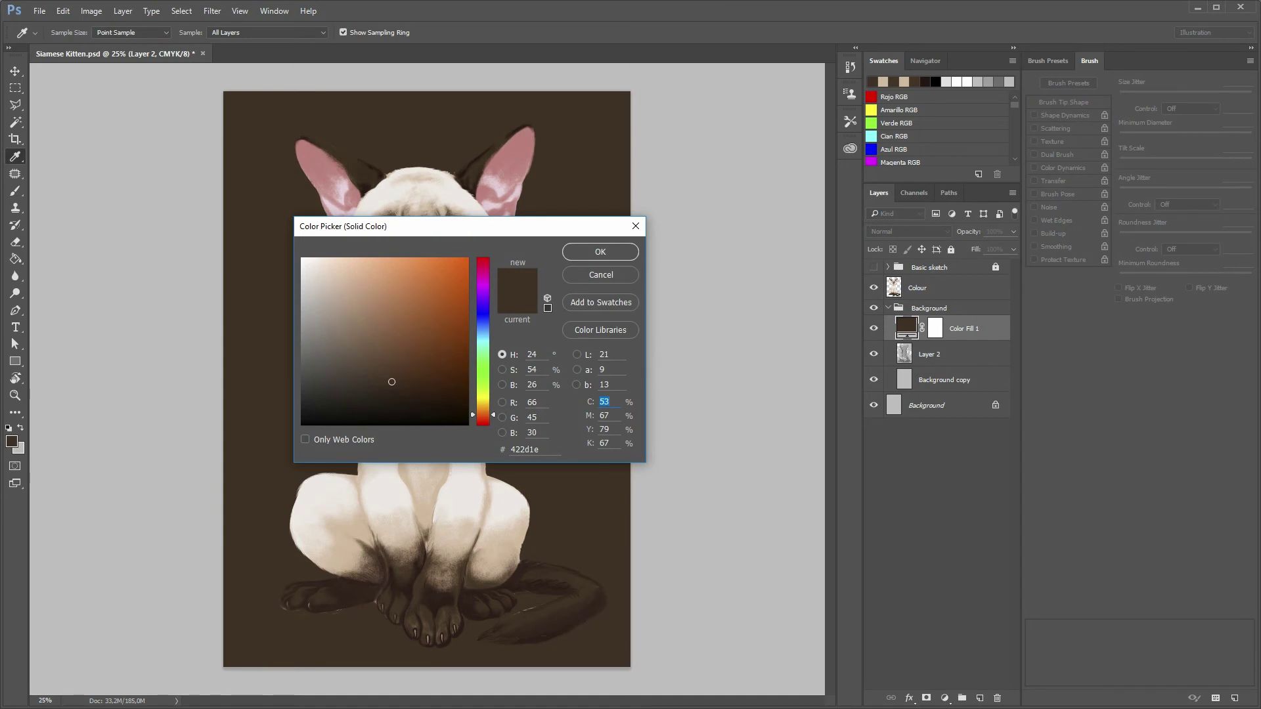
pyautogui.moveTo(394, 226); pyautogui.dragTo(690, 221)
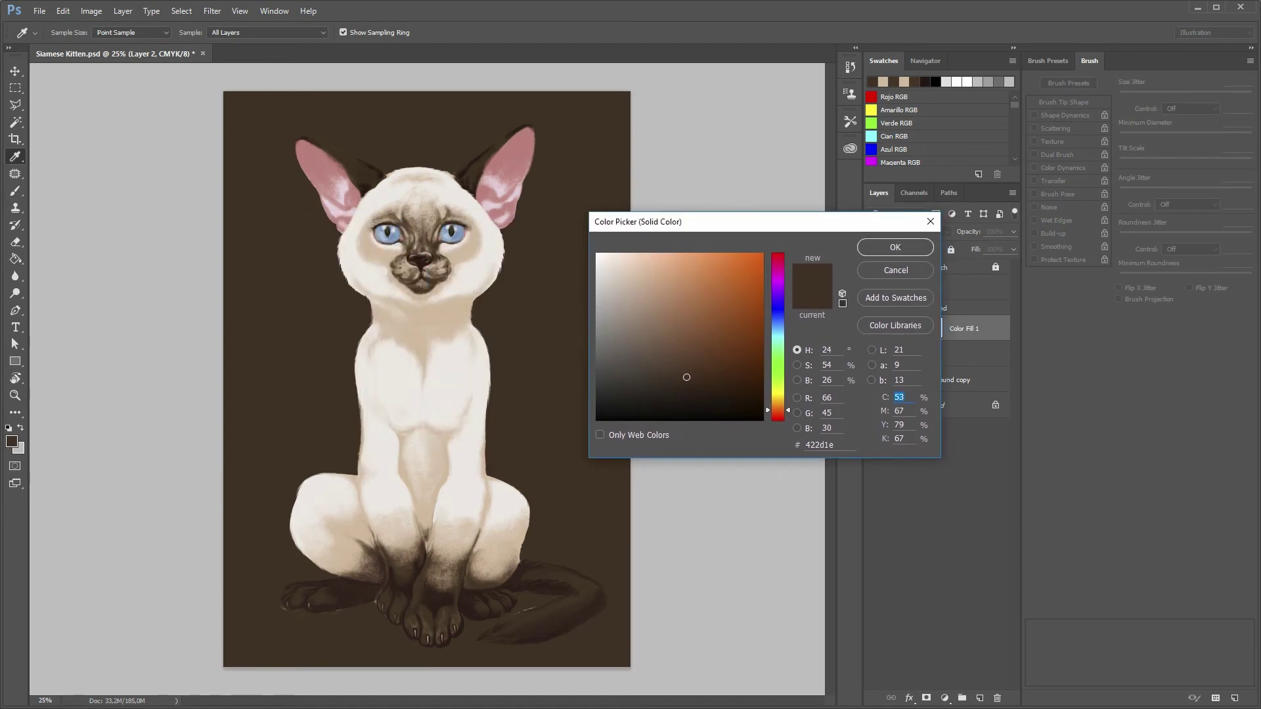
pyautogui.moveTo(686, 377)
pyautogui.mouseDown()
pyautogui.moveTo(726, 329)
pyautogui.moveTo(735, 377)
pyautogui.moveTo(777, 383)
pyautogui.moveTo(777, 329)
pyautogui.mouseUp()
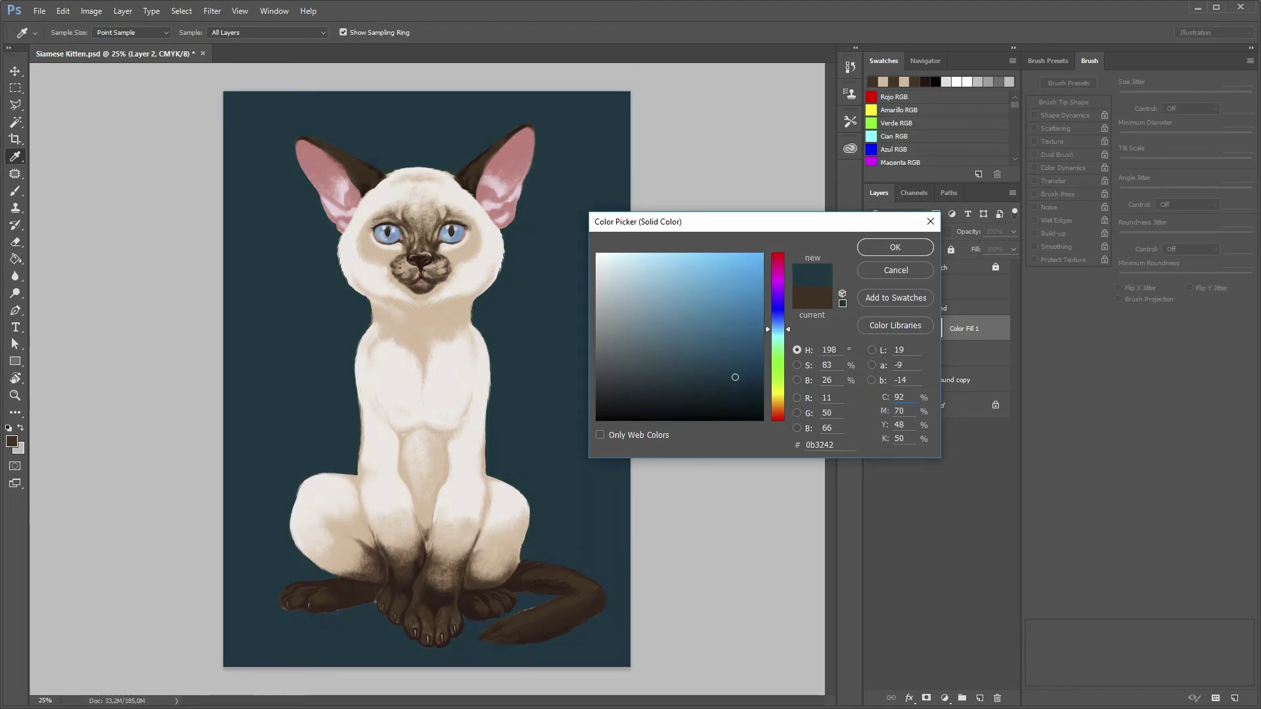
pyautogui.moveTo(778, 329); pyautogui.dragTo(777, 325)
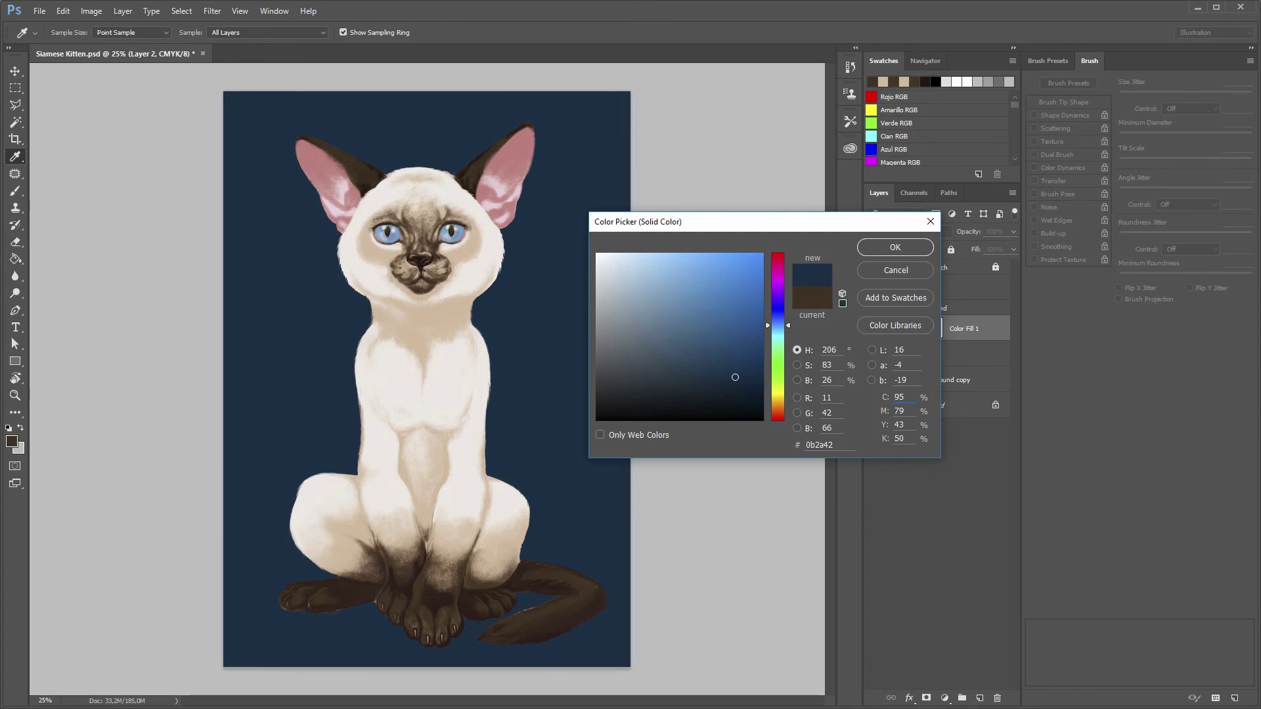
pyautogui.press('Return')
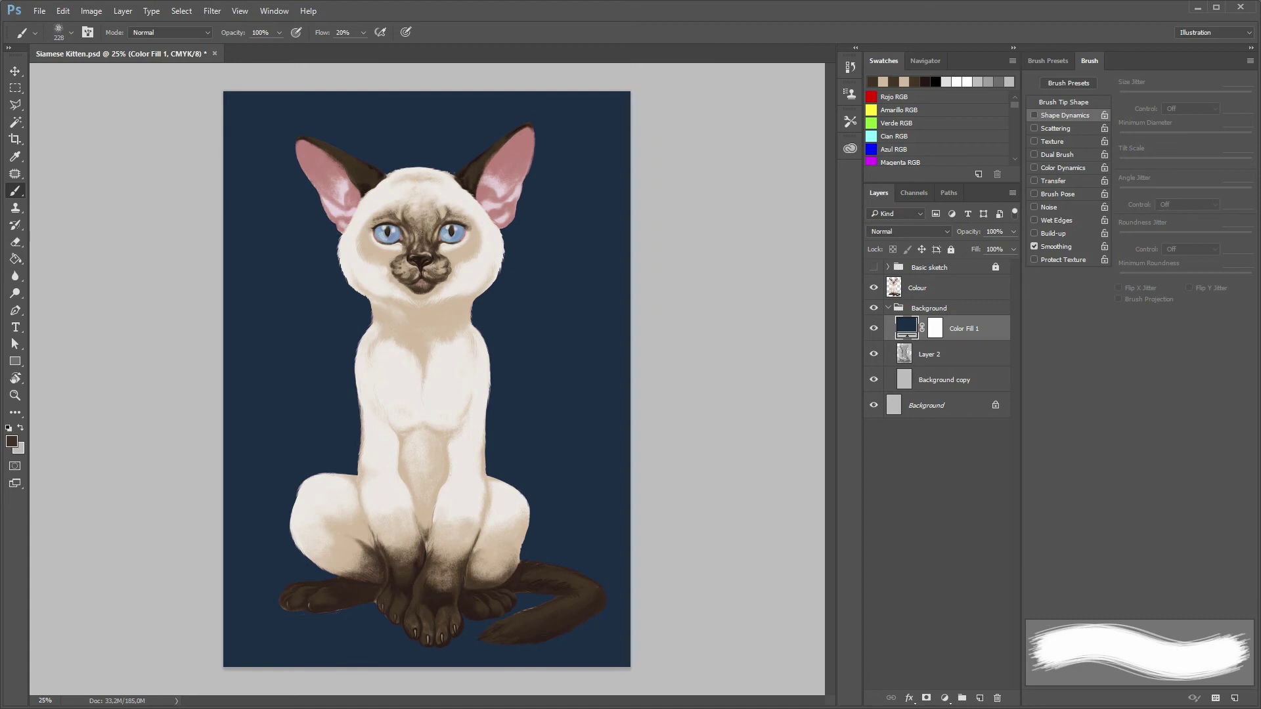
pyautogui.click(909, 231)
# - Try Multiply, Screen and Overlay on Color Fill 1, settling on Soft Light
pyautogui.press('Escape')
pyautogui.click(910, 231)
pyautogui.press('Down')
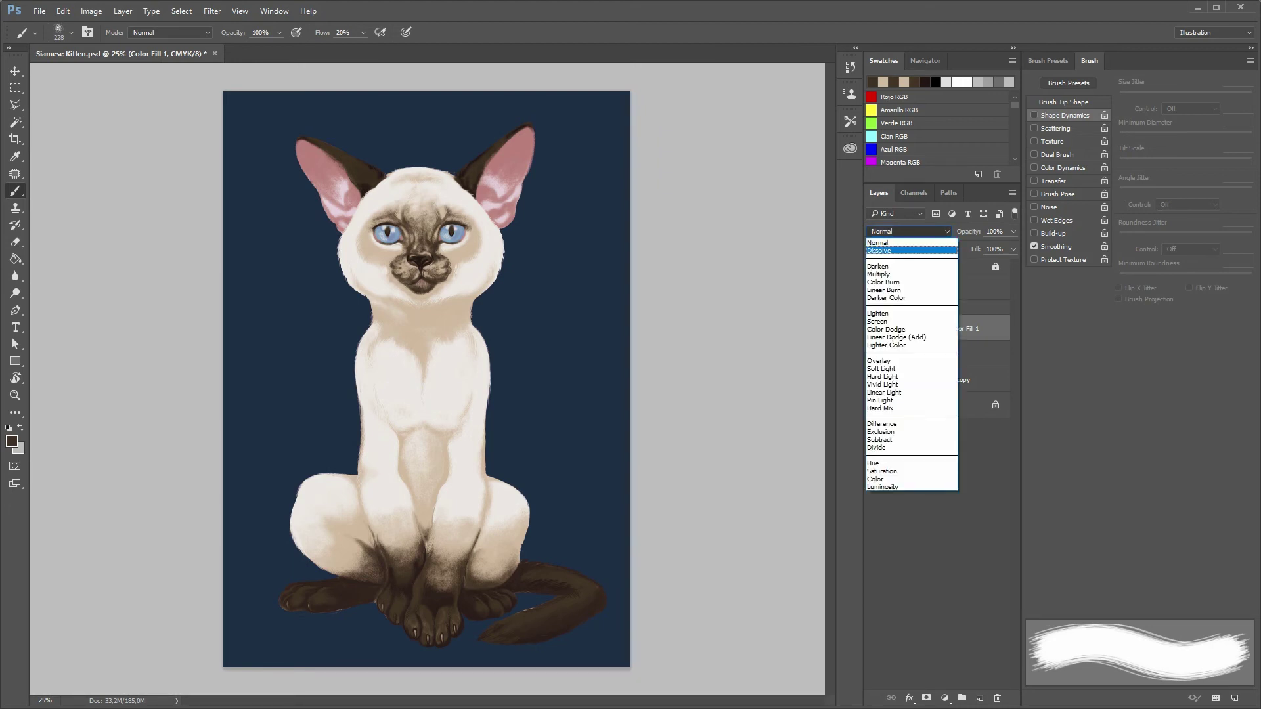
pyautogui.press('Down')
pyautogui.press('Down')
pyautogui.press('Return')
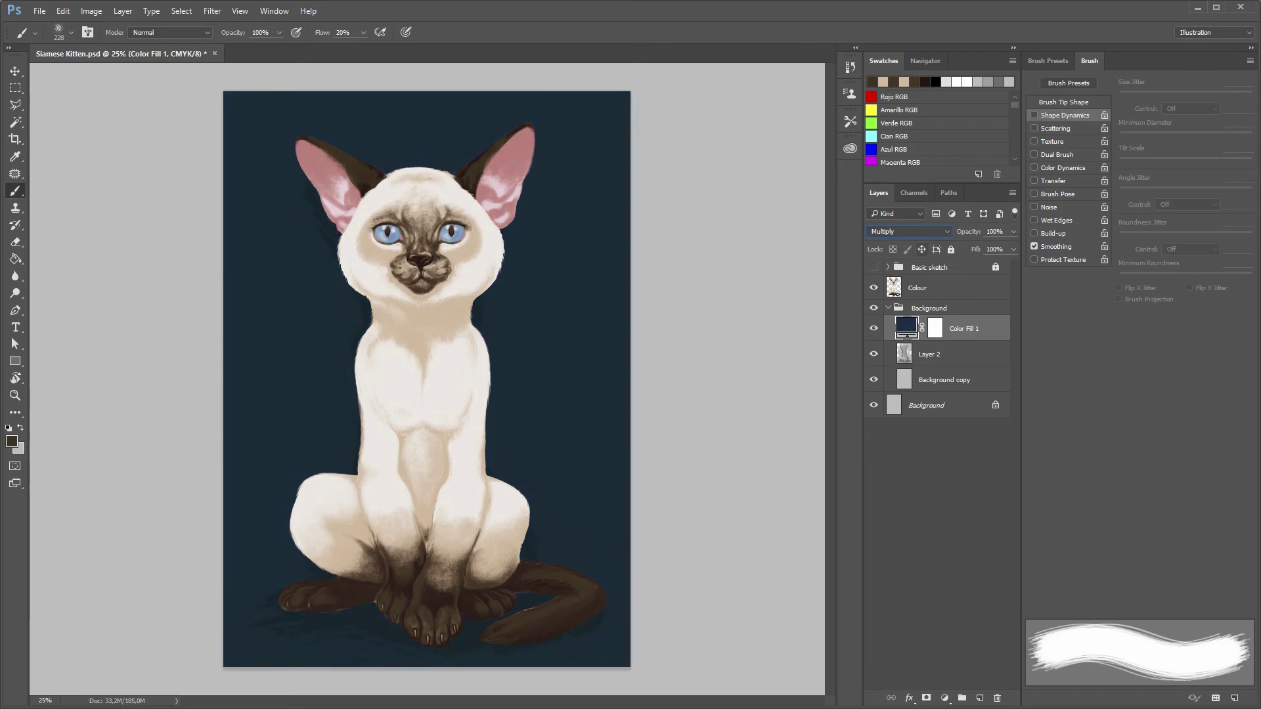
pyautogui.press('Down')
pyautogui.press('Down')
pyautogui.press('Down')
pyautogui.press('Down')
pyautogui.press('Down')
pyautogui.press('Down')
pyautogui.press('Down')
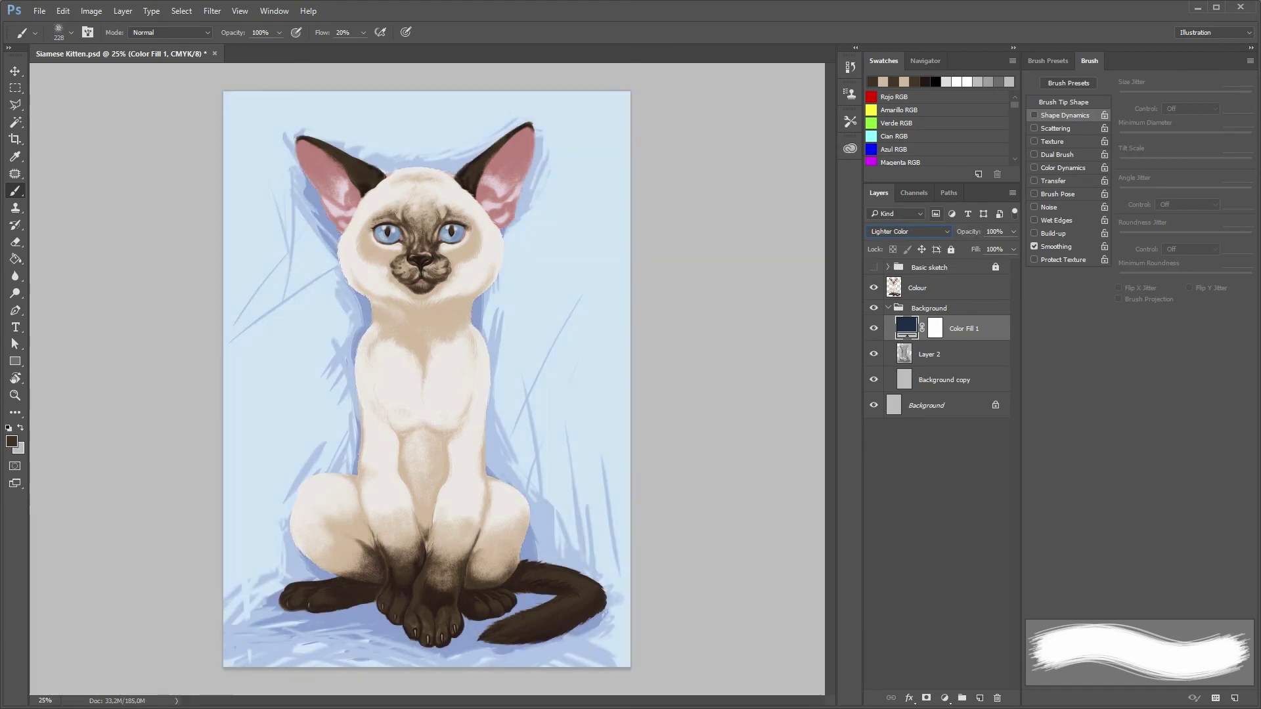
pyautogui.press('Down')
pyautogui.press('Down')
pyautogui.press('Down')
pyautogui.press('Down')
pyautogui.press('Up')
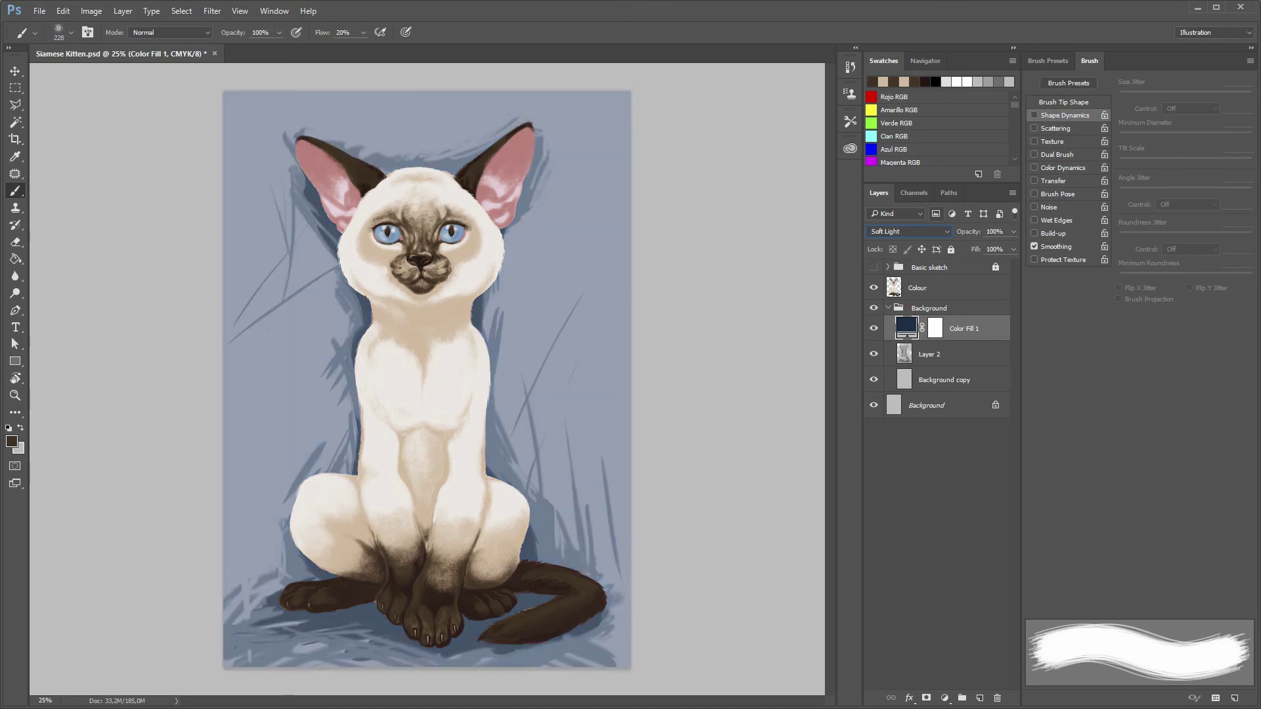
pyautogui.press('z')
pyautogui.click(424, 644)
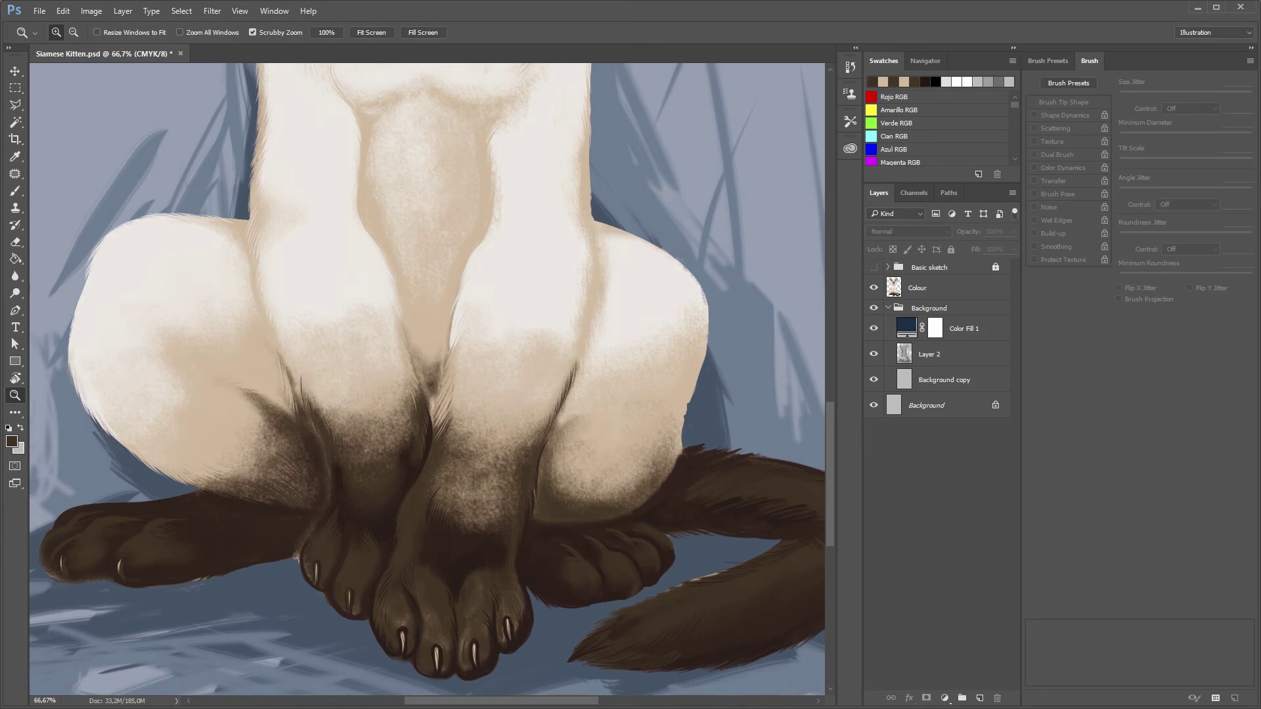
# - On the Colour layer, rotate the view toward the paws and shrink the eraser to 15 px
pyautogui.click(918, 288)
pyautogui.press('e')
pyautogui.rightClick(686, 460)
pyautogui.press('Escape')
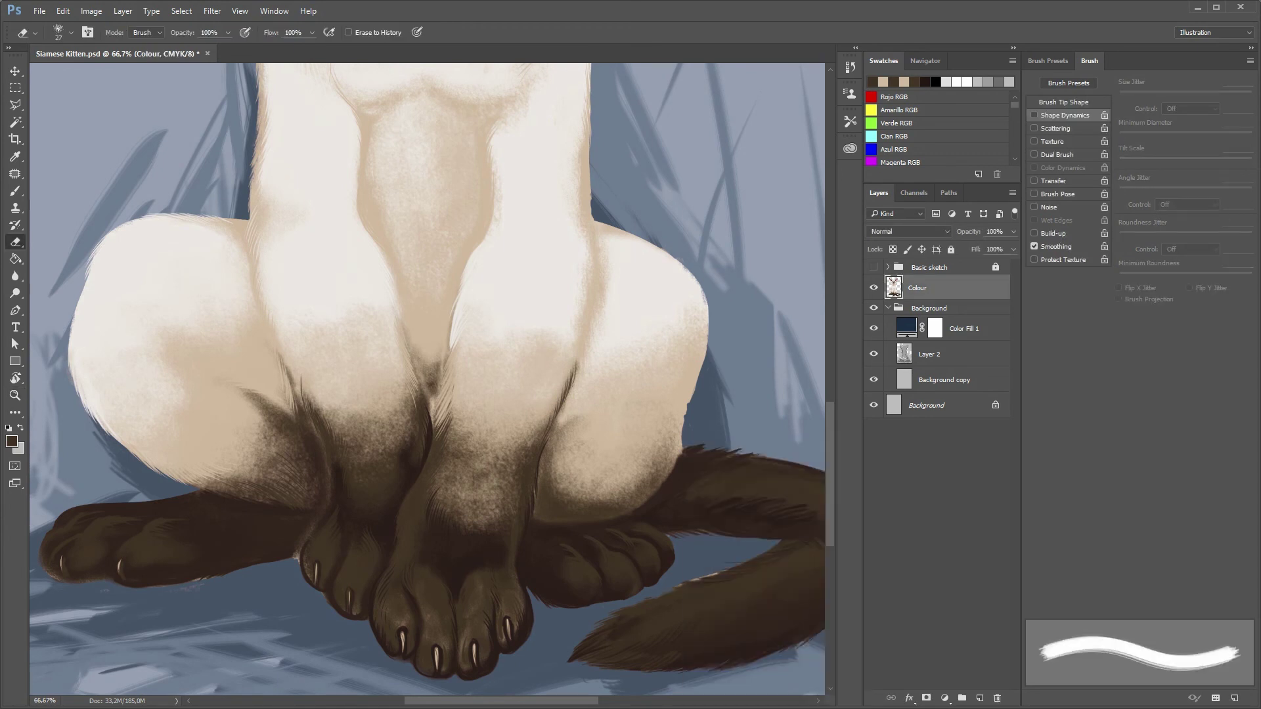
pyautogui.press('r')
pyautogui.moveTo(686, 617); pyautogui.dragTo(460, 72)
pyautogui.press('e')
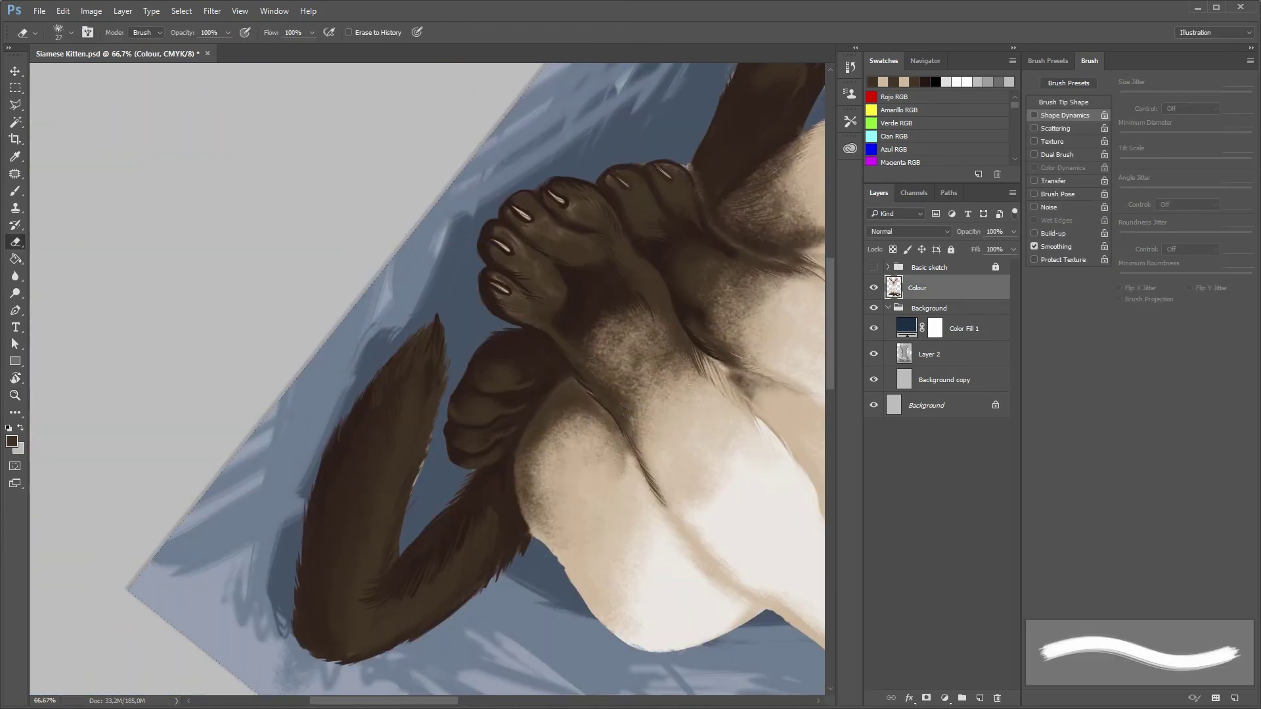
pyautogui.moveTo(591, 328); pyautogui.dragTo(460, 197)
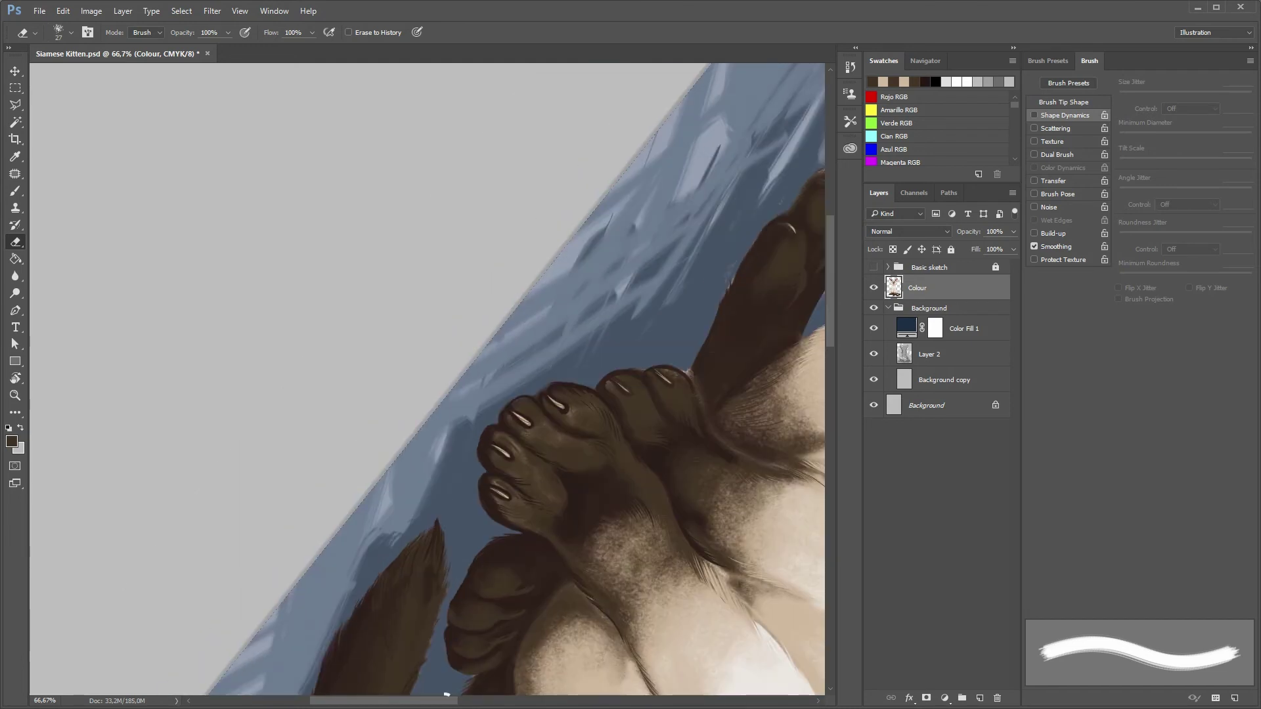
pyautogui.rightClick(385, 321)
pyautogui.press('Return')
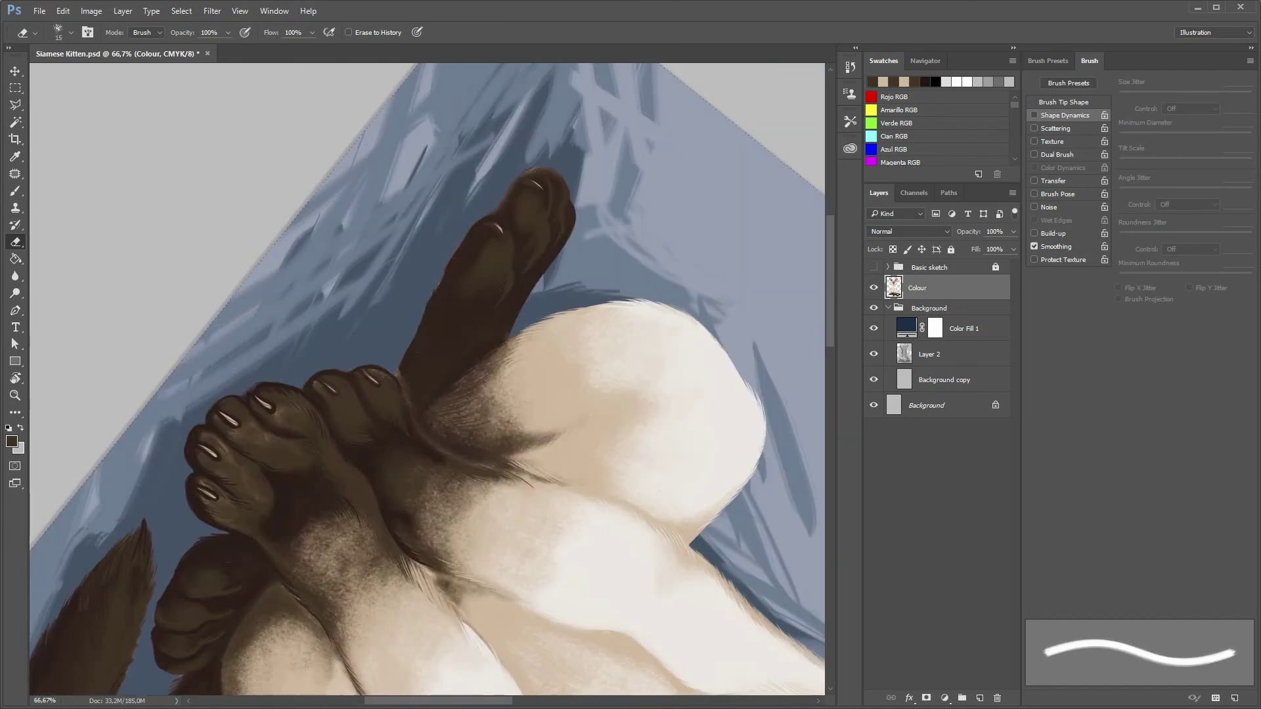
# - Switch to the Brush tool and load a rough textured preset from Brush Presets
pyautogui.press('b')
pyautogui.rightClick(427, 339)
pyautogui.press('Return')
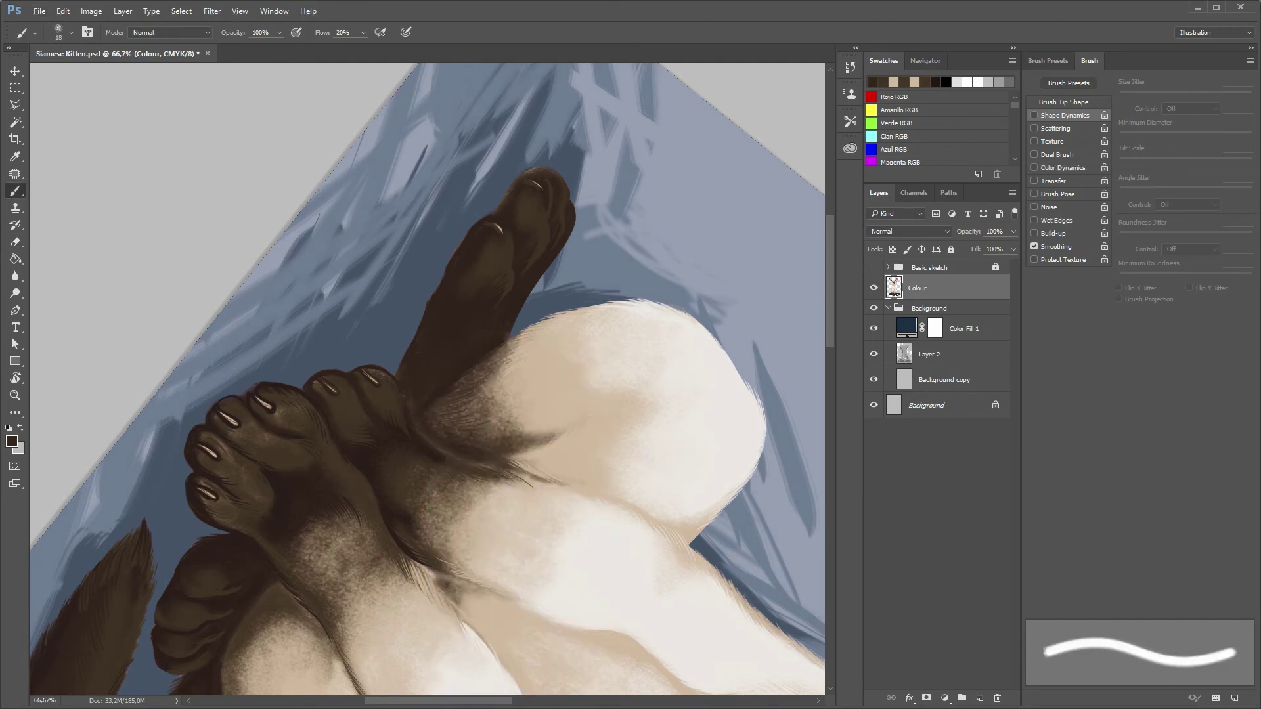
pyautogui.click(1068, 82)
pyautogui.click(1077, 197)
pyautogui.click(1089, 61)
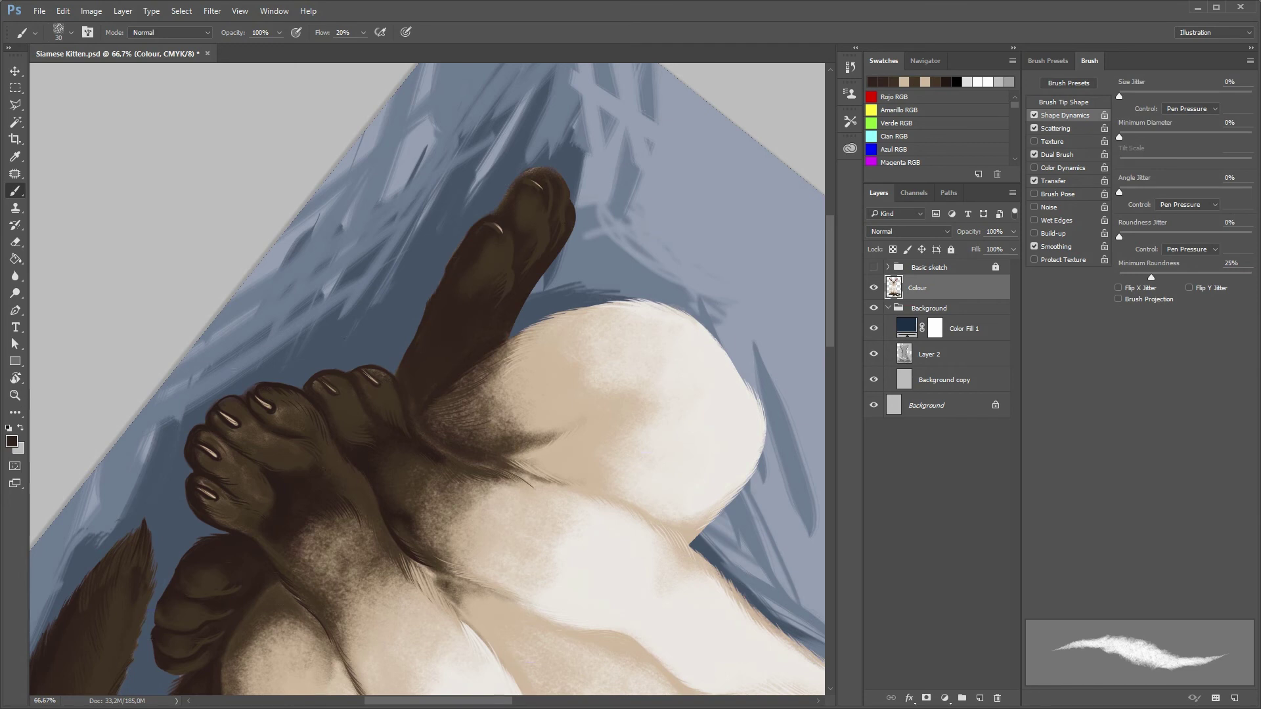
# - Reset the canvas rotation to upright and fit the whole image in the window
pyautogui.press('r')
pyautogui.press('Escape')
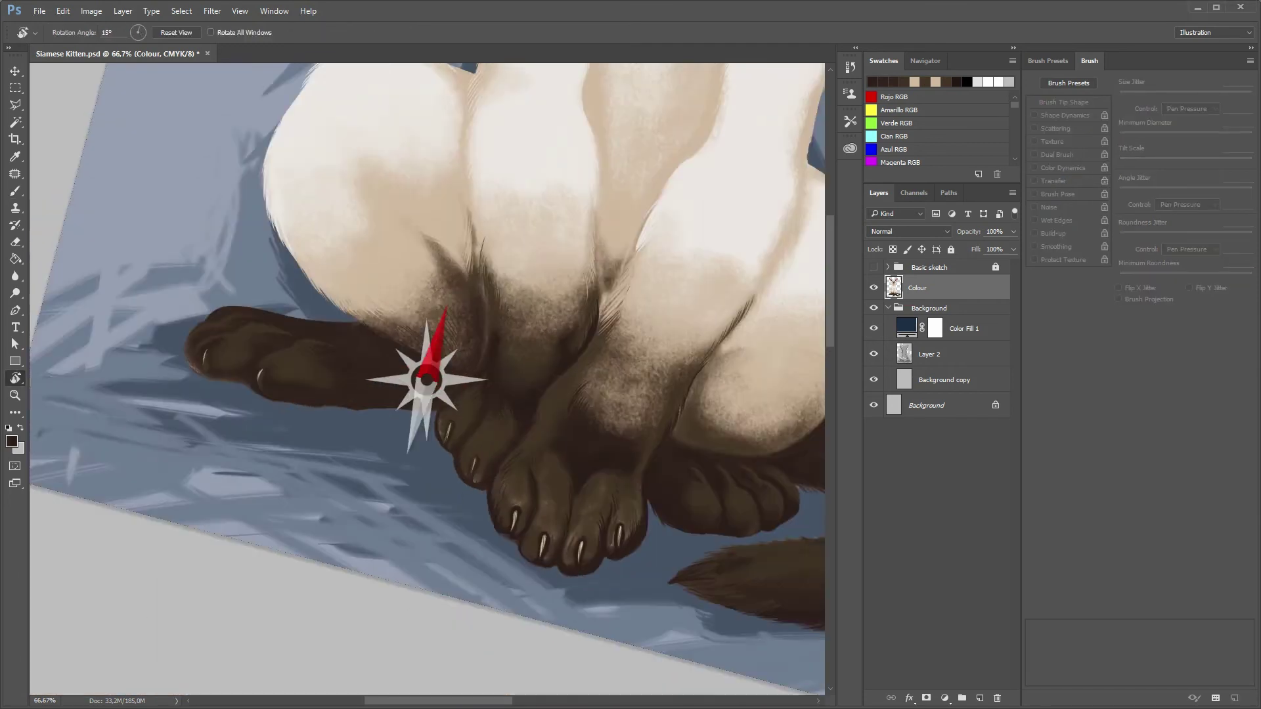
pyautogui.press('z')
pyautogui.hotkey('ctrl', '0')
pyautogui.press('b')
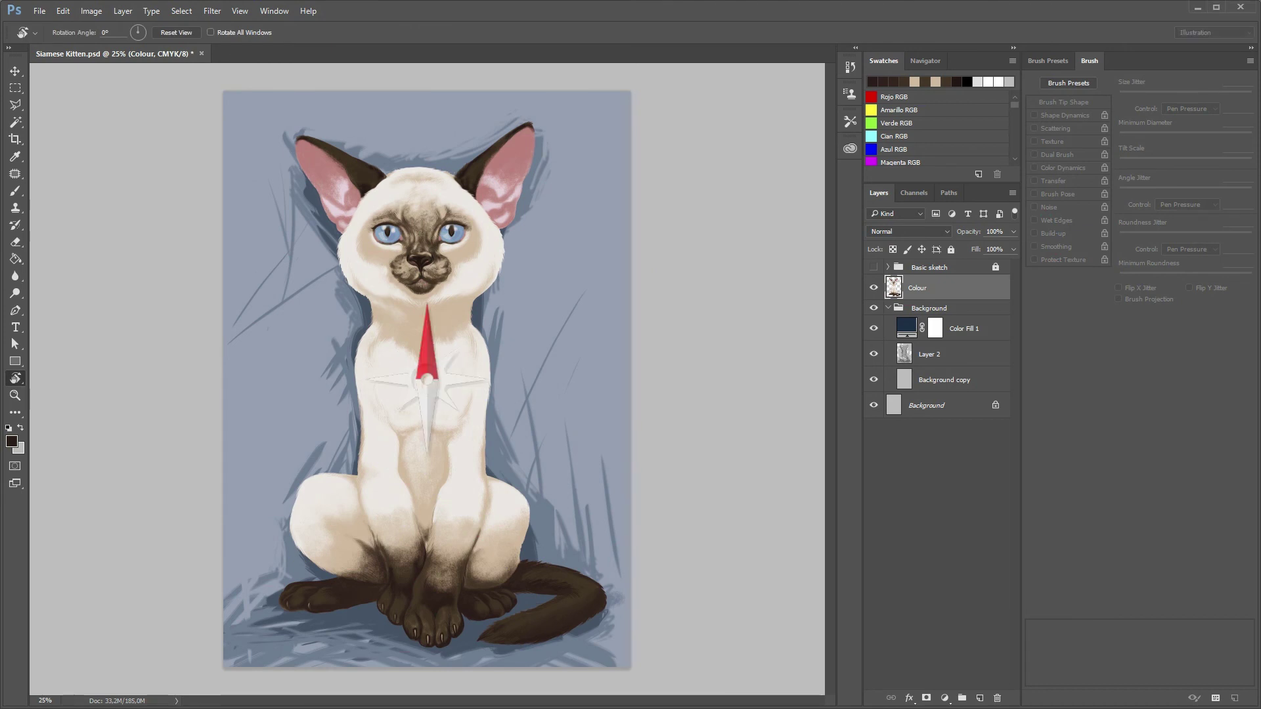
pyautogui.scroll(-3, 939, 132)
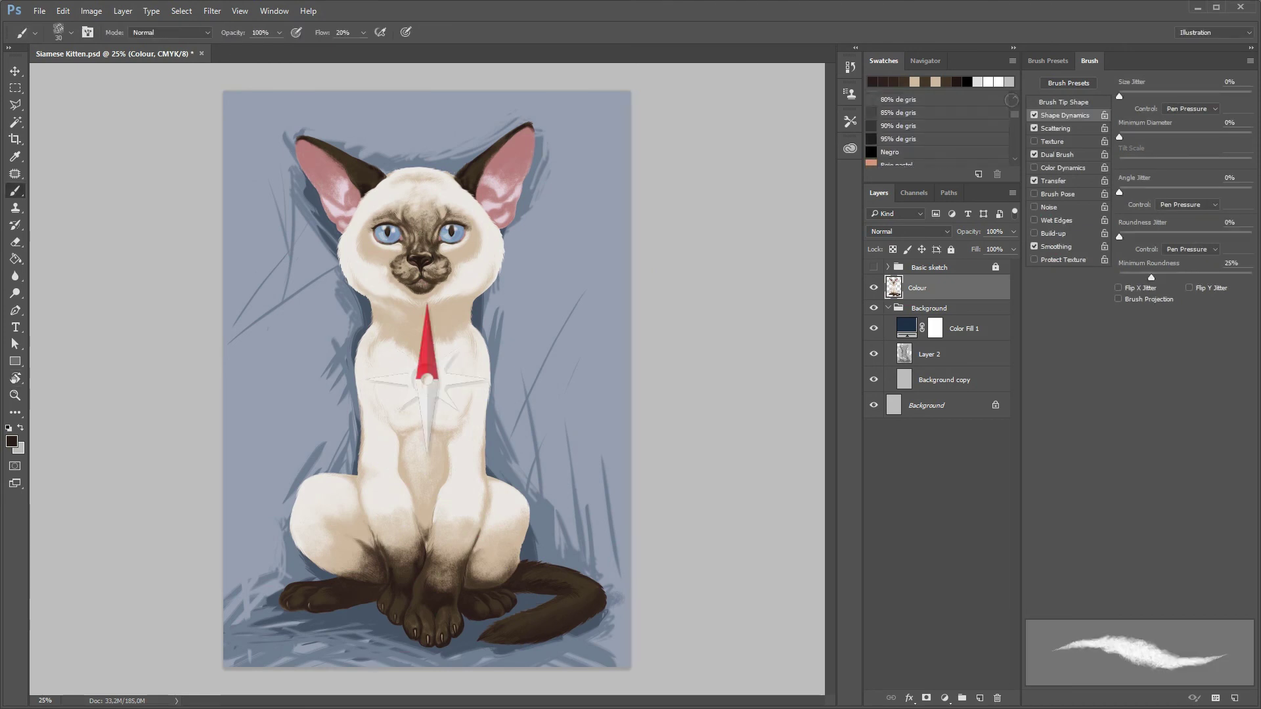
# - Set brush flow to 100% and paint dark shadows along the paws' bottom and tail's underside
pyautogui.rightClick(383, 440)
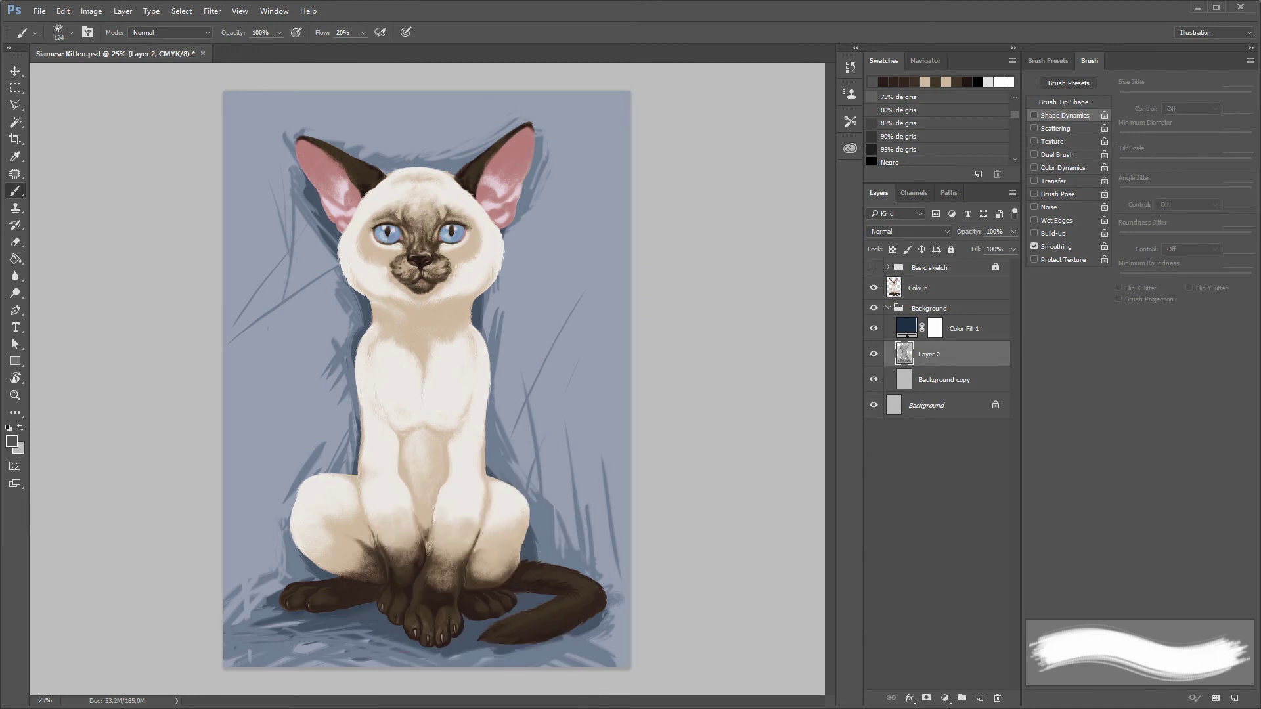
pyautogui.hotkey('shift', '0')
pyautogui.moveTo(499, 647)
pyautogui.mouseDown()
pyautogui.moveTo(578, 627)
pyautogui.moveTo(512, 650)
pyautogui.mouseUp()
pyautogui.scroll(1, 447, 637)
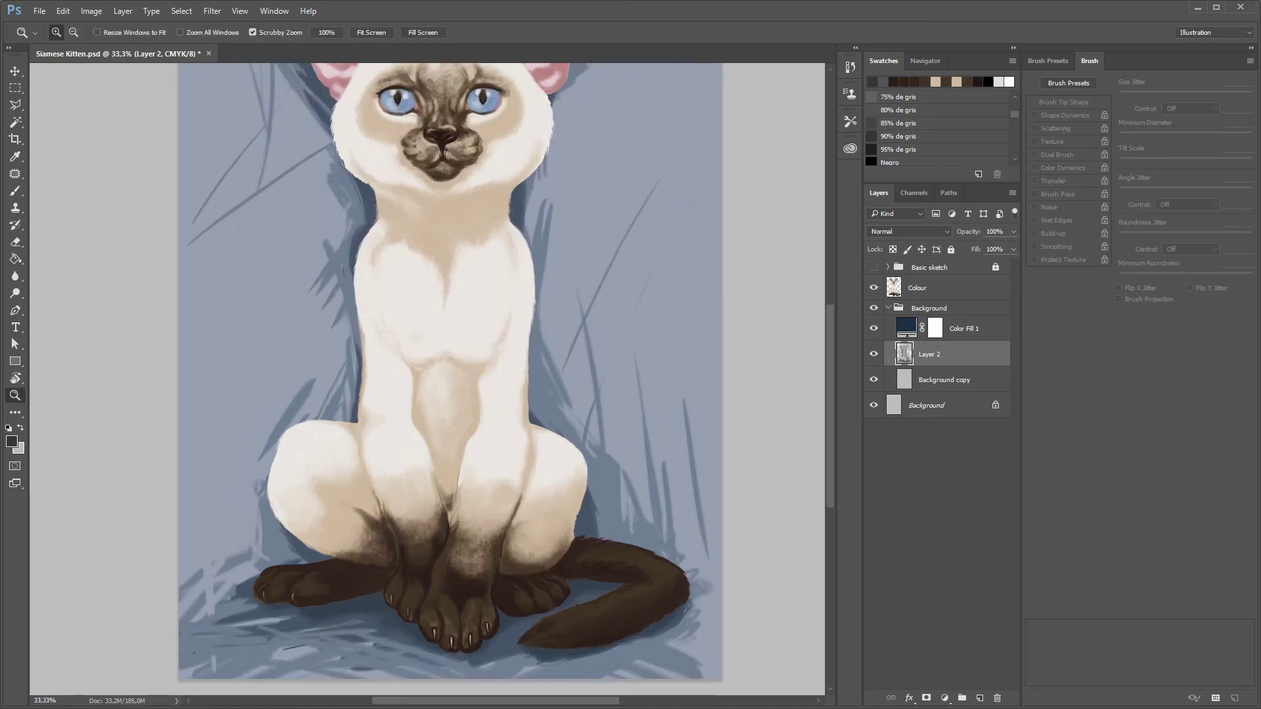
pyautogui.scroll(1, 447, 637)
pyautogui.moveTo(289, 578)
pyautogui.mouseDown()
pyautogui.moveTo(381, 660)
pyautogui.moveTo(538, 598)
pyautogui.moveTo(587, 545)
pyautogui.mouseUp()
pyautogui.moveTo(512, 654); pyautogui.dragTo(755, 578)
# - With a 45 px brush, add thin shadow strokes under each paw and along the tail edges
pyautogui.rightClick(263, 446)
pyautogui.moveTo(102, 568)
pyautogui.mouseDown()
pyautogui.moveTo(229, 586)
pyautogui.moveTo(297, 566)
pyautogui.moveTo(376, 646)
pyautogui.mouseUp()
pyautogui.moveTo(293, 565); pyautogui.dragTo(263, 577)
pyautogui.moveTo(355, 631)
pyautogui.mouseDown()
pyautogui.moveTo(444, 652)
pyautogui.moveTo(477, 587)
pyautogui.moveTo(457, 638)
pyautogui.moveTo(575, 573)
pyautogui.mouseUp()
pyautogui.moveTo(571, 550); pyautogui.dragTo(658, 551)
pyautogui.moveTo(599, 649)
pyautogui.mouseDown()
pyautogui.moveTo(504, 641)
pyautogui.moveTo(591, 652)
pyautogui.mouseUp()
pyautogui.moveTo(642, 638); pyautogui.dragTo(682, 623)
pyautogui.moveTo(550, 654); pyautogui.dragTo(723, 605)
pyautogui.moveTo(713, 605); pyautogui.dragTo(760, 567)
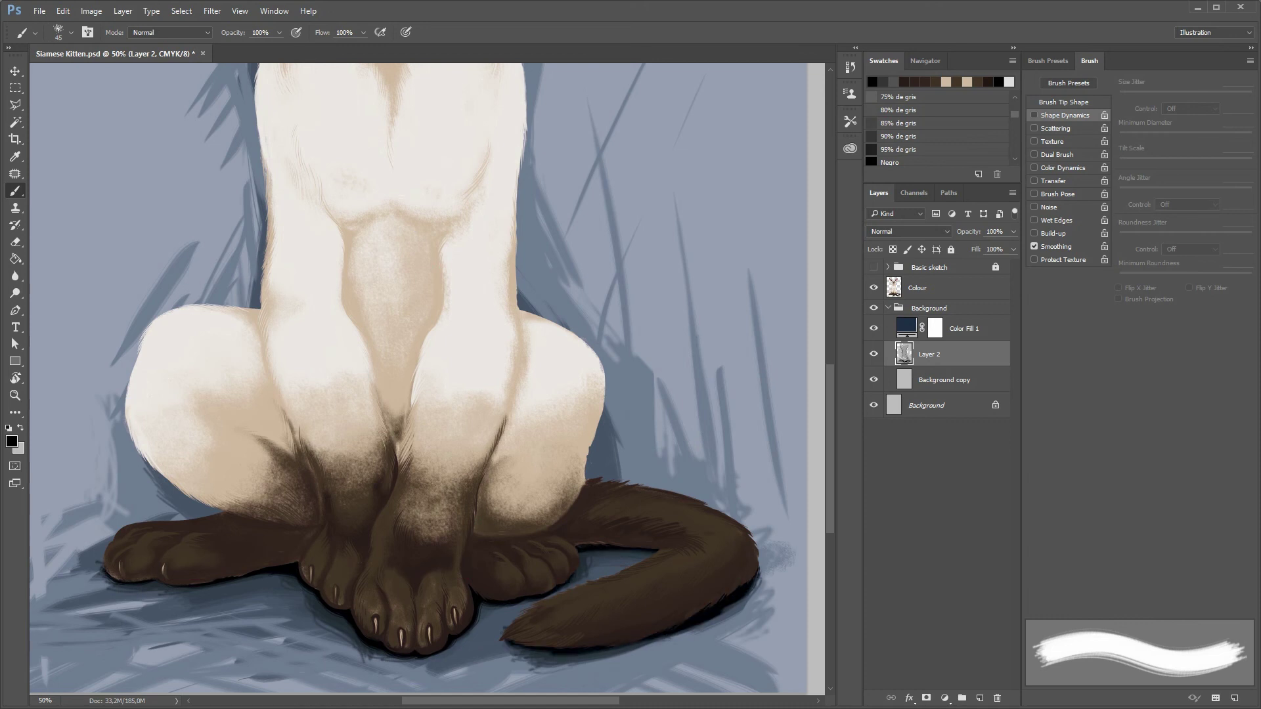
pyautogui.press('z')
pyautogui.hotkey('ctrl', '-')
pyautogui.hotkey('ctrl', '-')
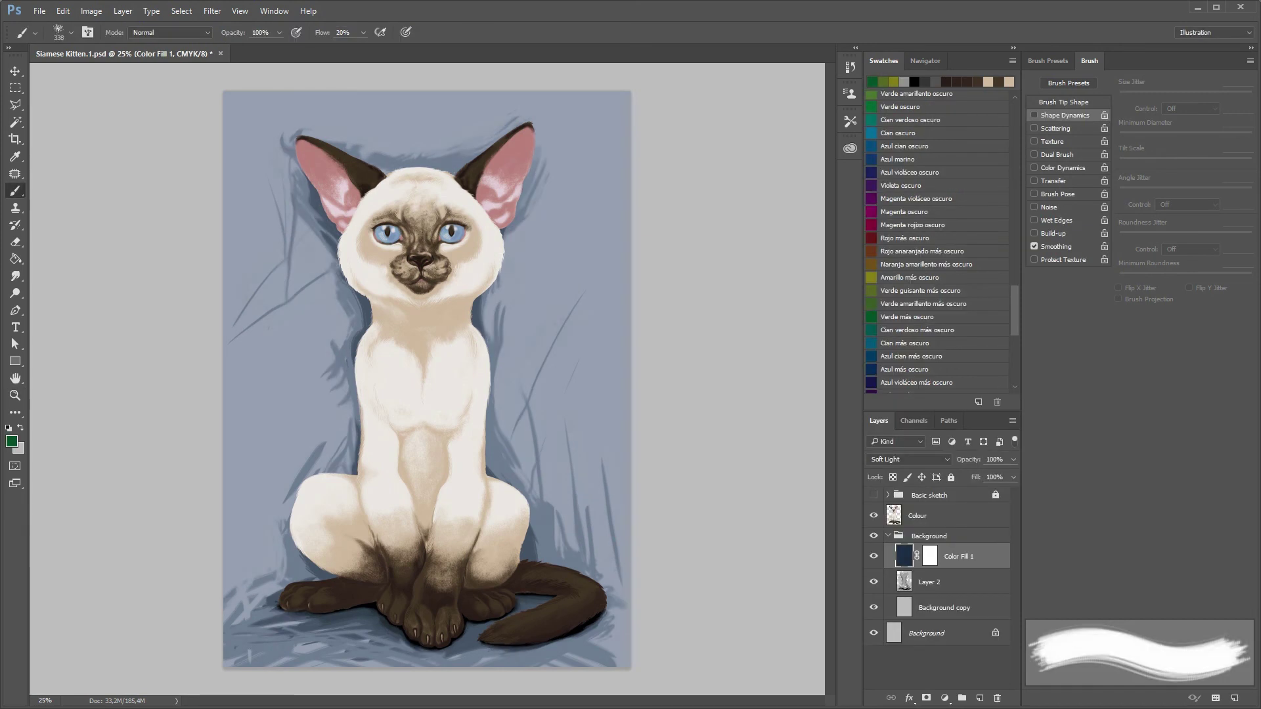
# - Drag a green-to-transparent gradient from the upper right across the Color Fill 1 background
pyautogui.click(20, 256)
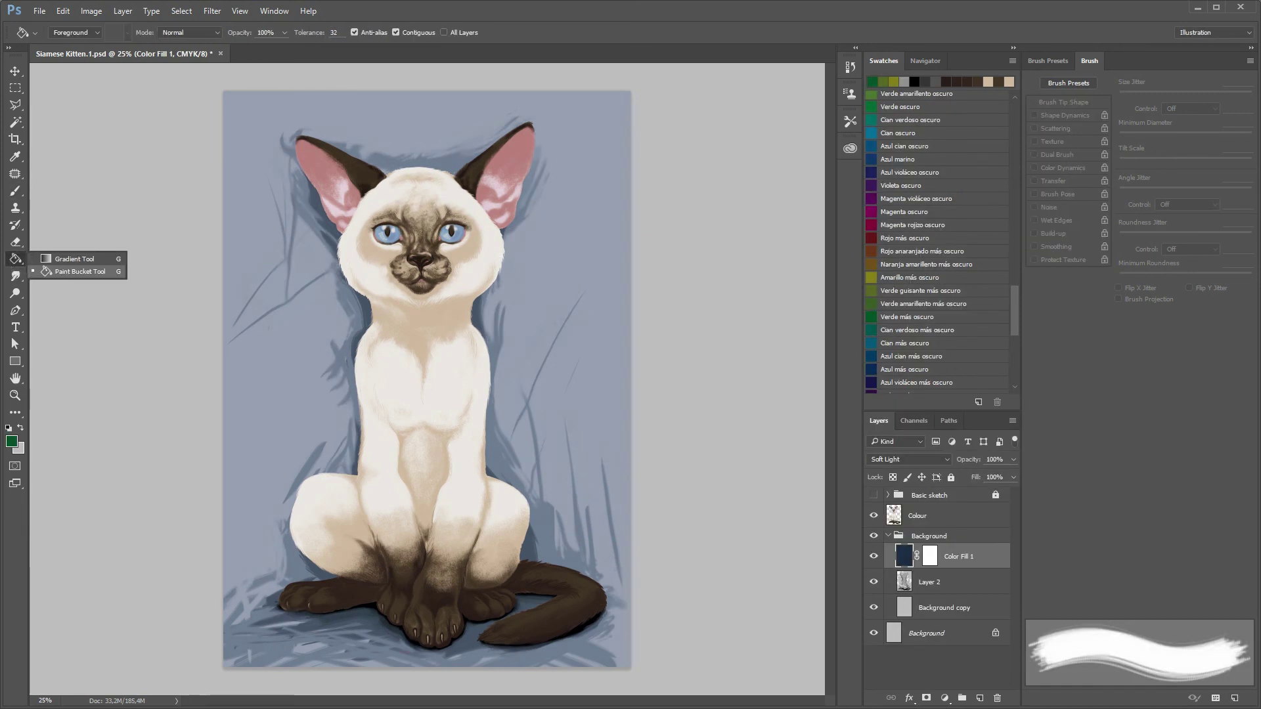
pyautogui.press('Escape')
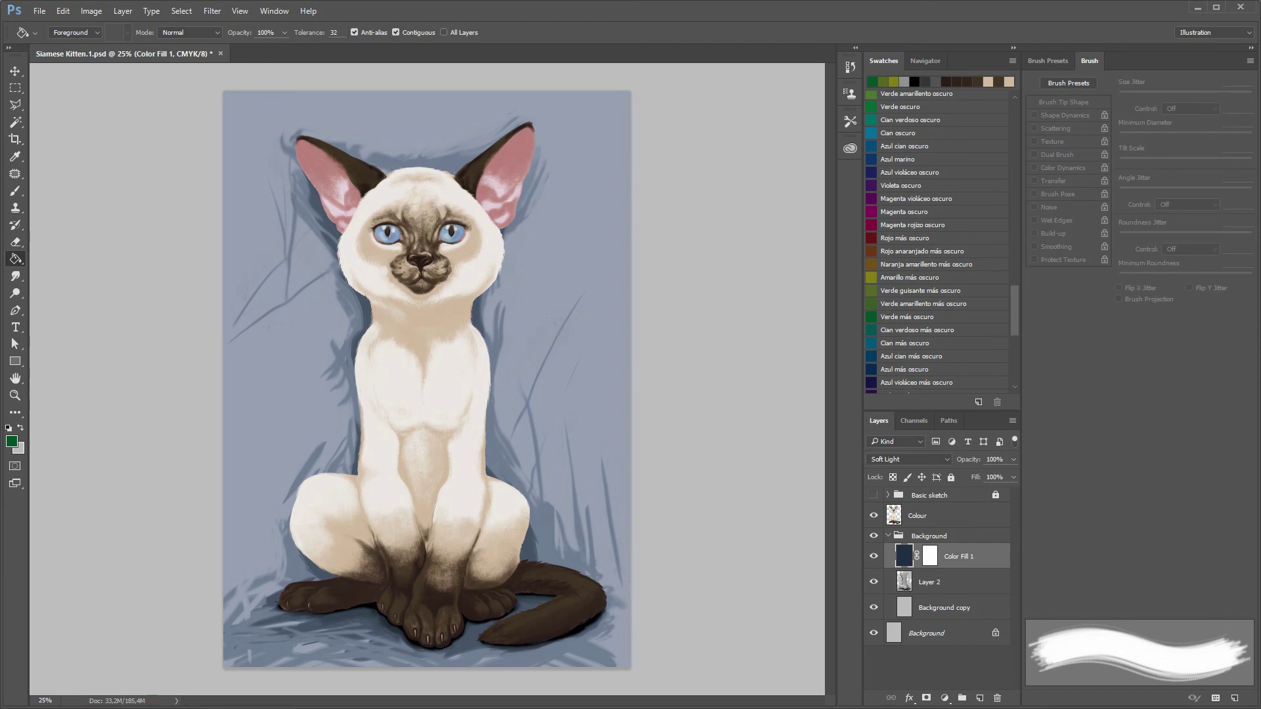
pyautogui.hotkey('shift', 'g')
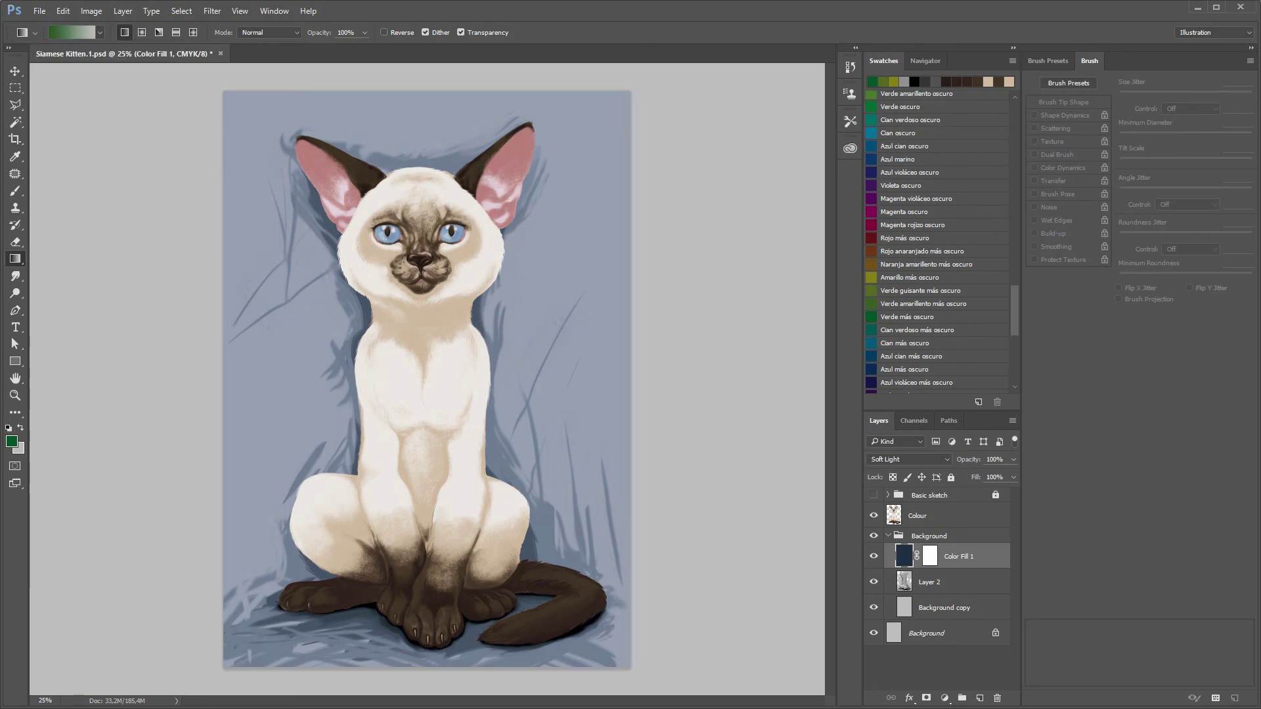
pyautogui.click(100, 32)
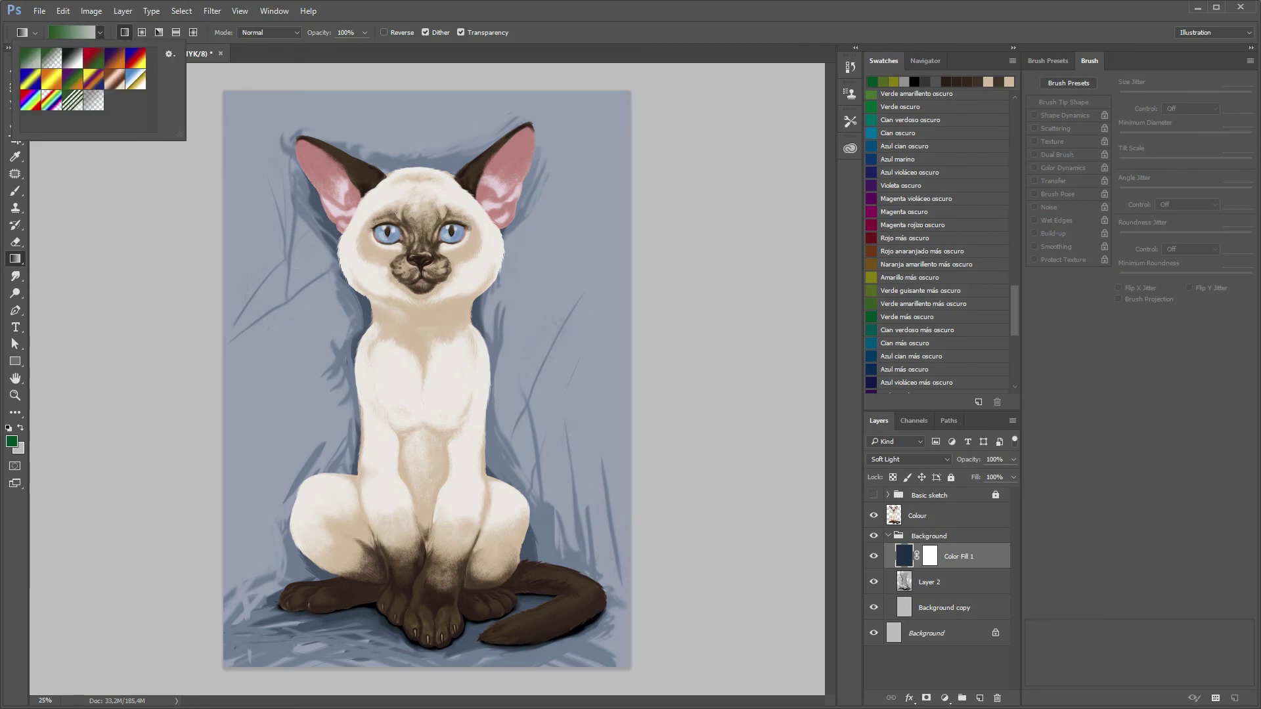
pyautogui.click(51, 57)
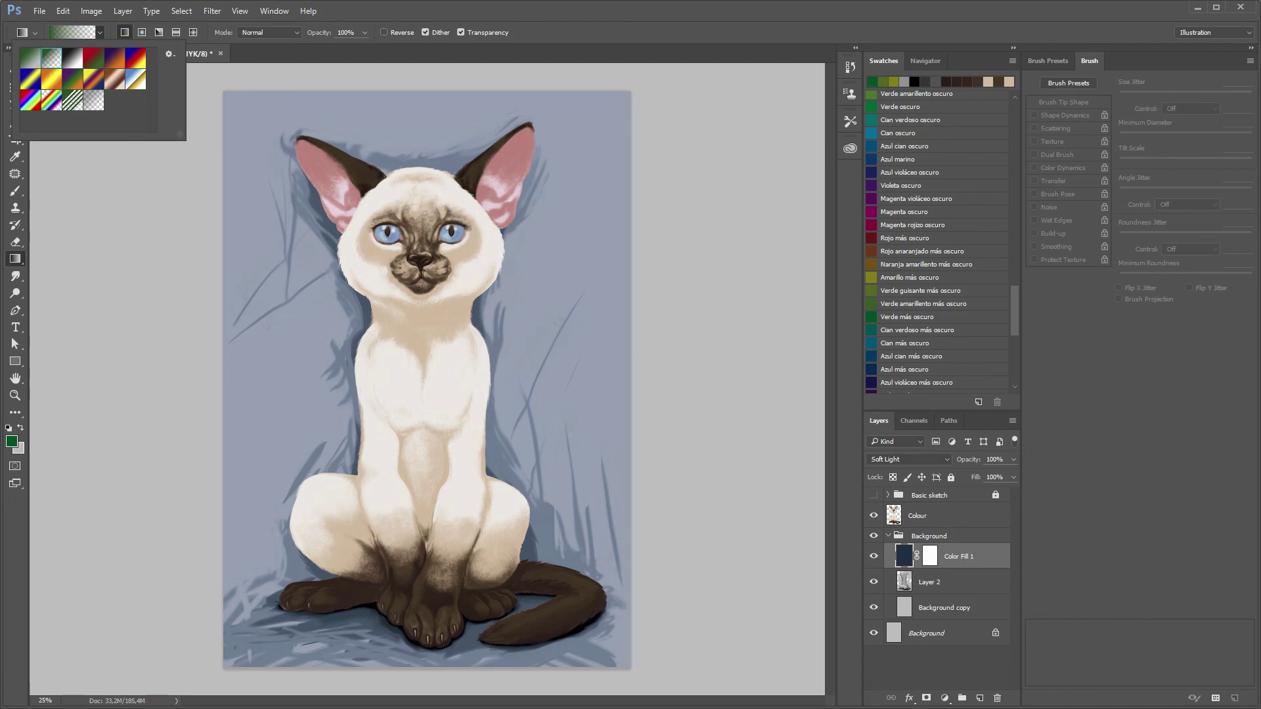
pyautogui.click(100, 32)
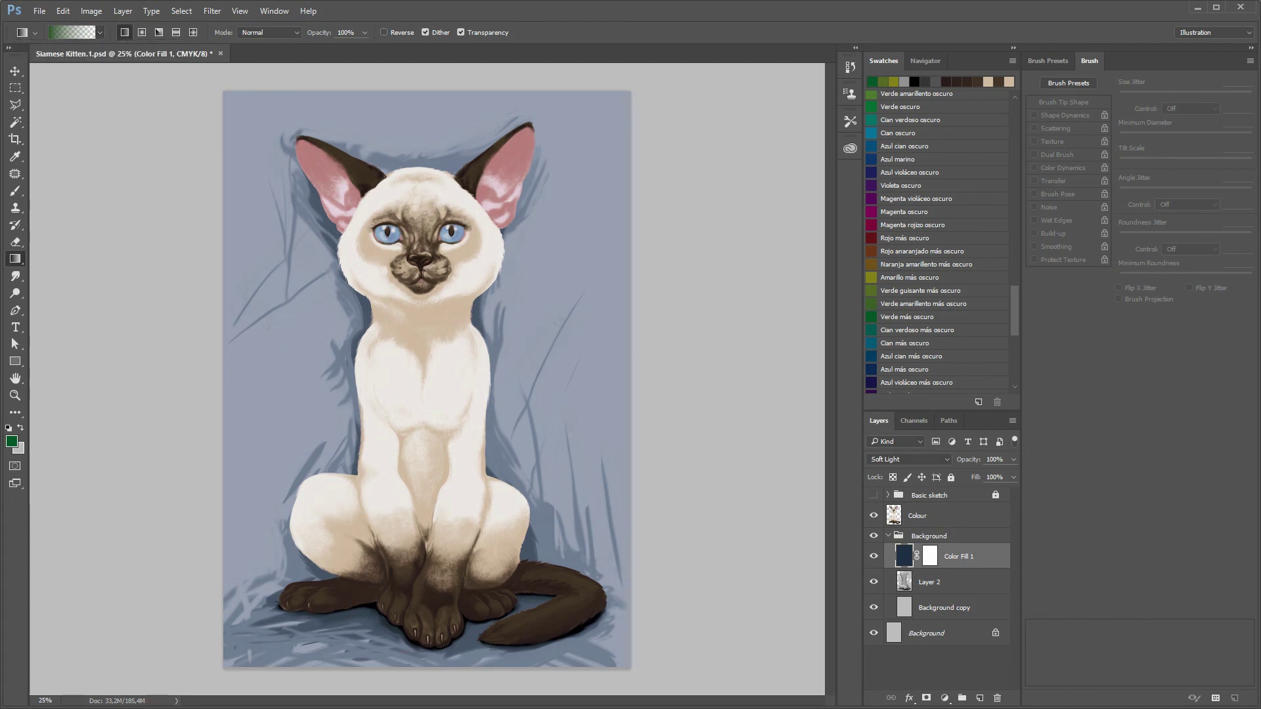
pyautogui.moveTo(545, 166); pyautogui.dragTo(394, 368)
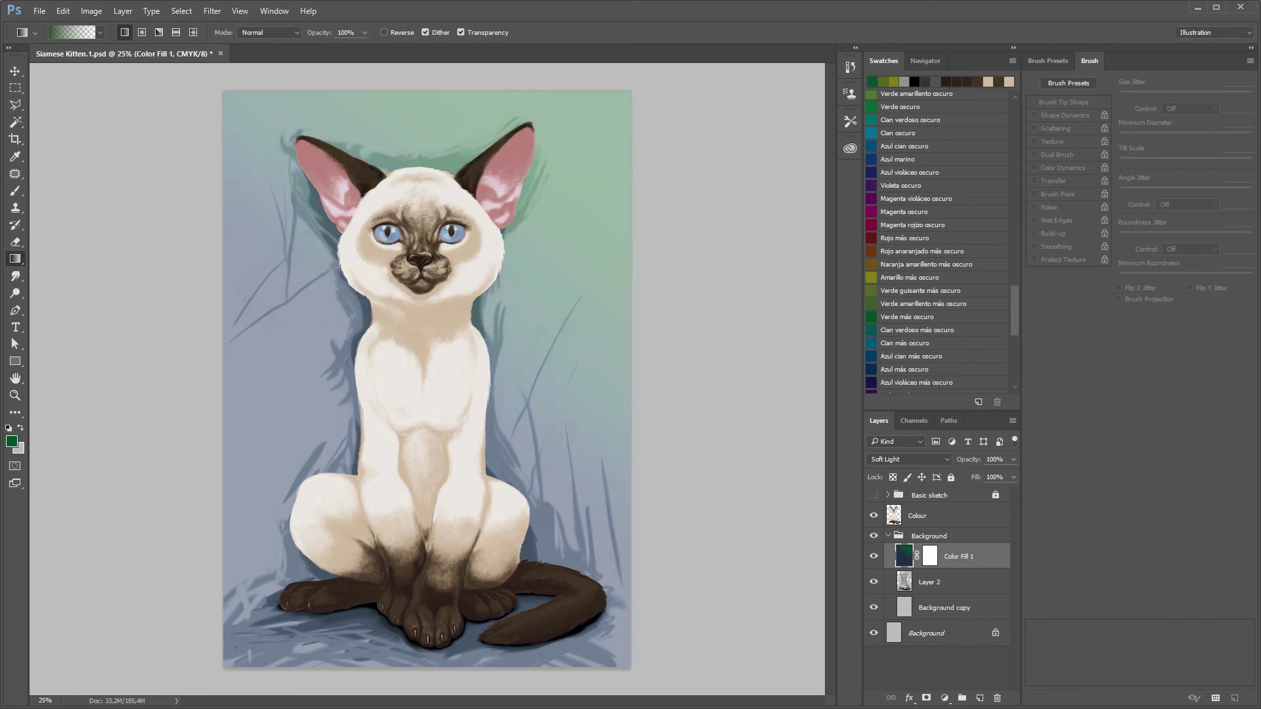